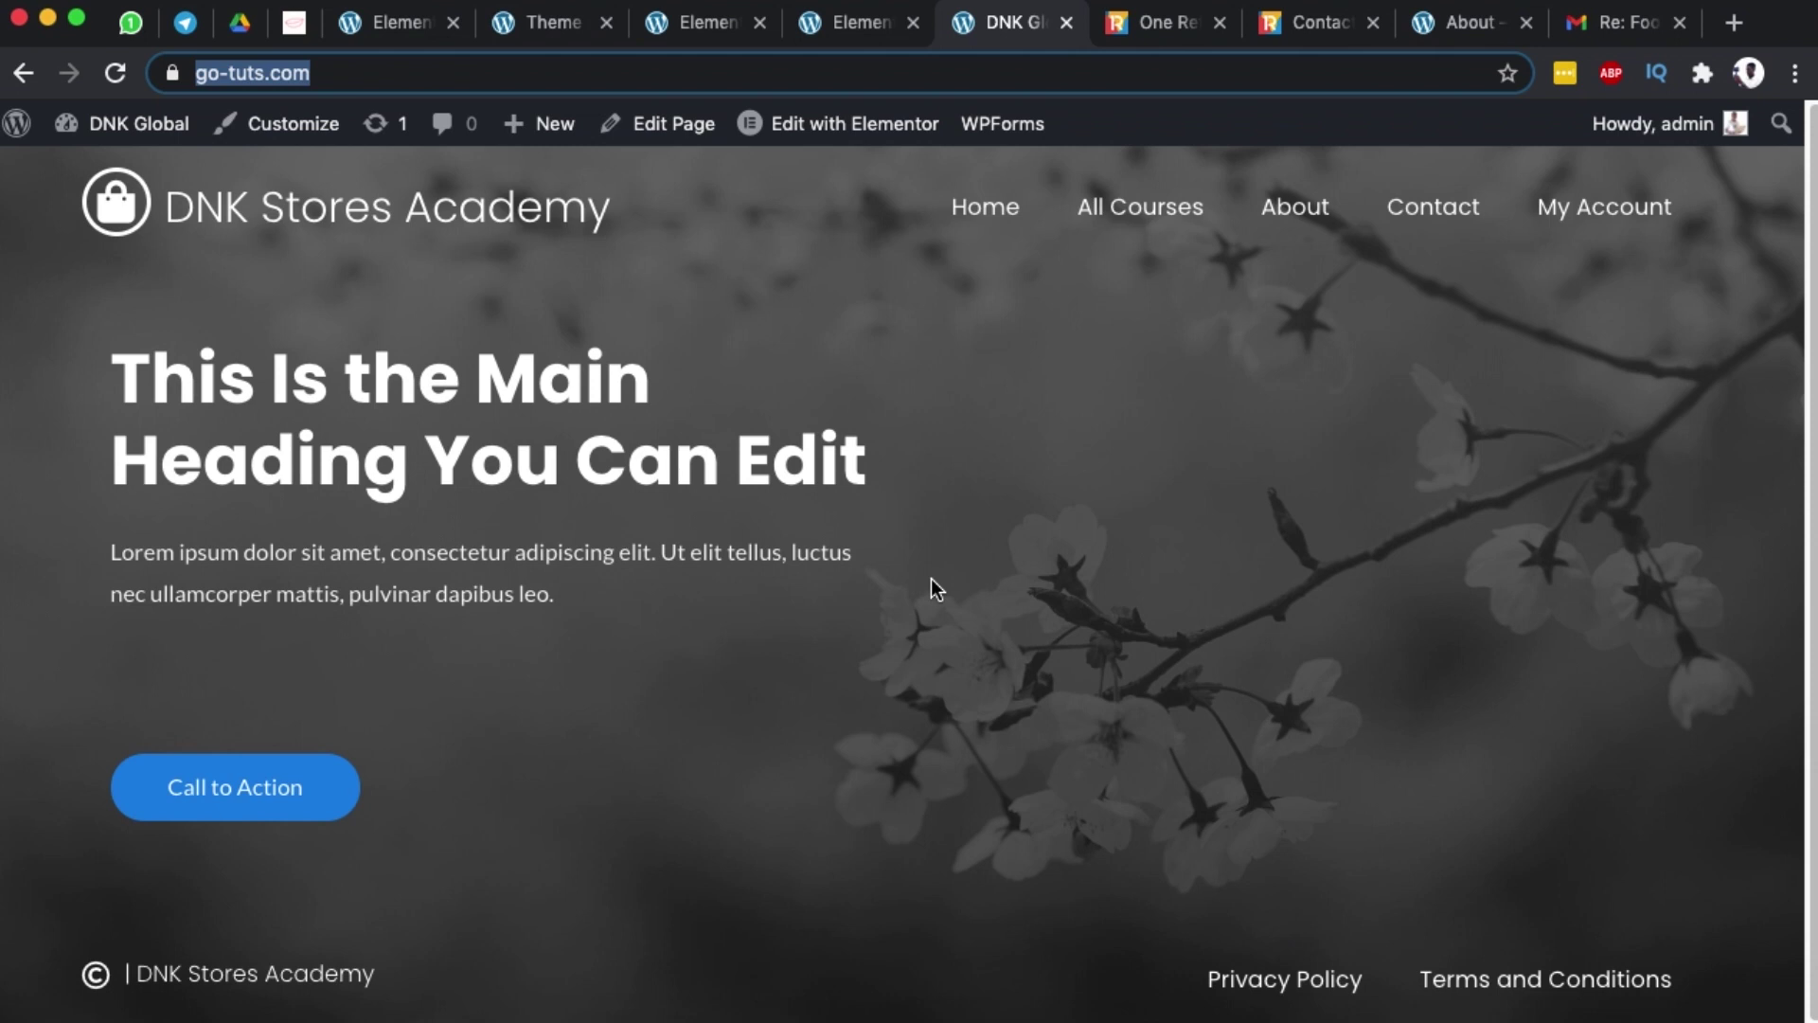
- Highlight the transparent-footer request in the Gmail email, then bring up the oneretailgroup.com homepage
{"action": "left_click", "coordinate": [1610, 24]}
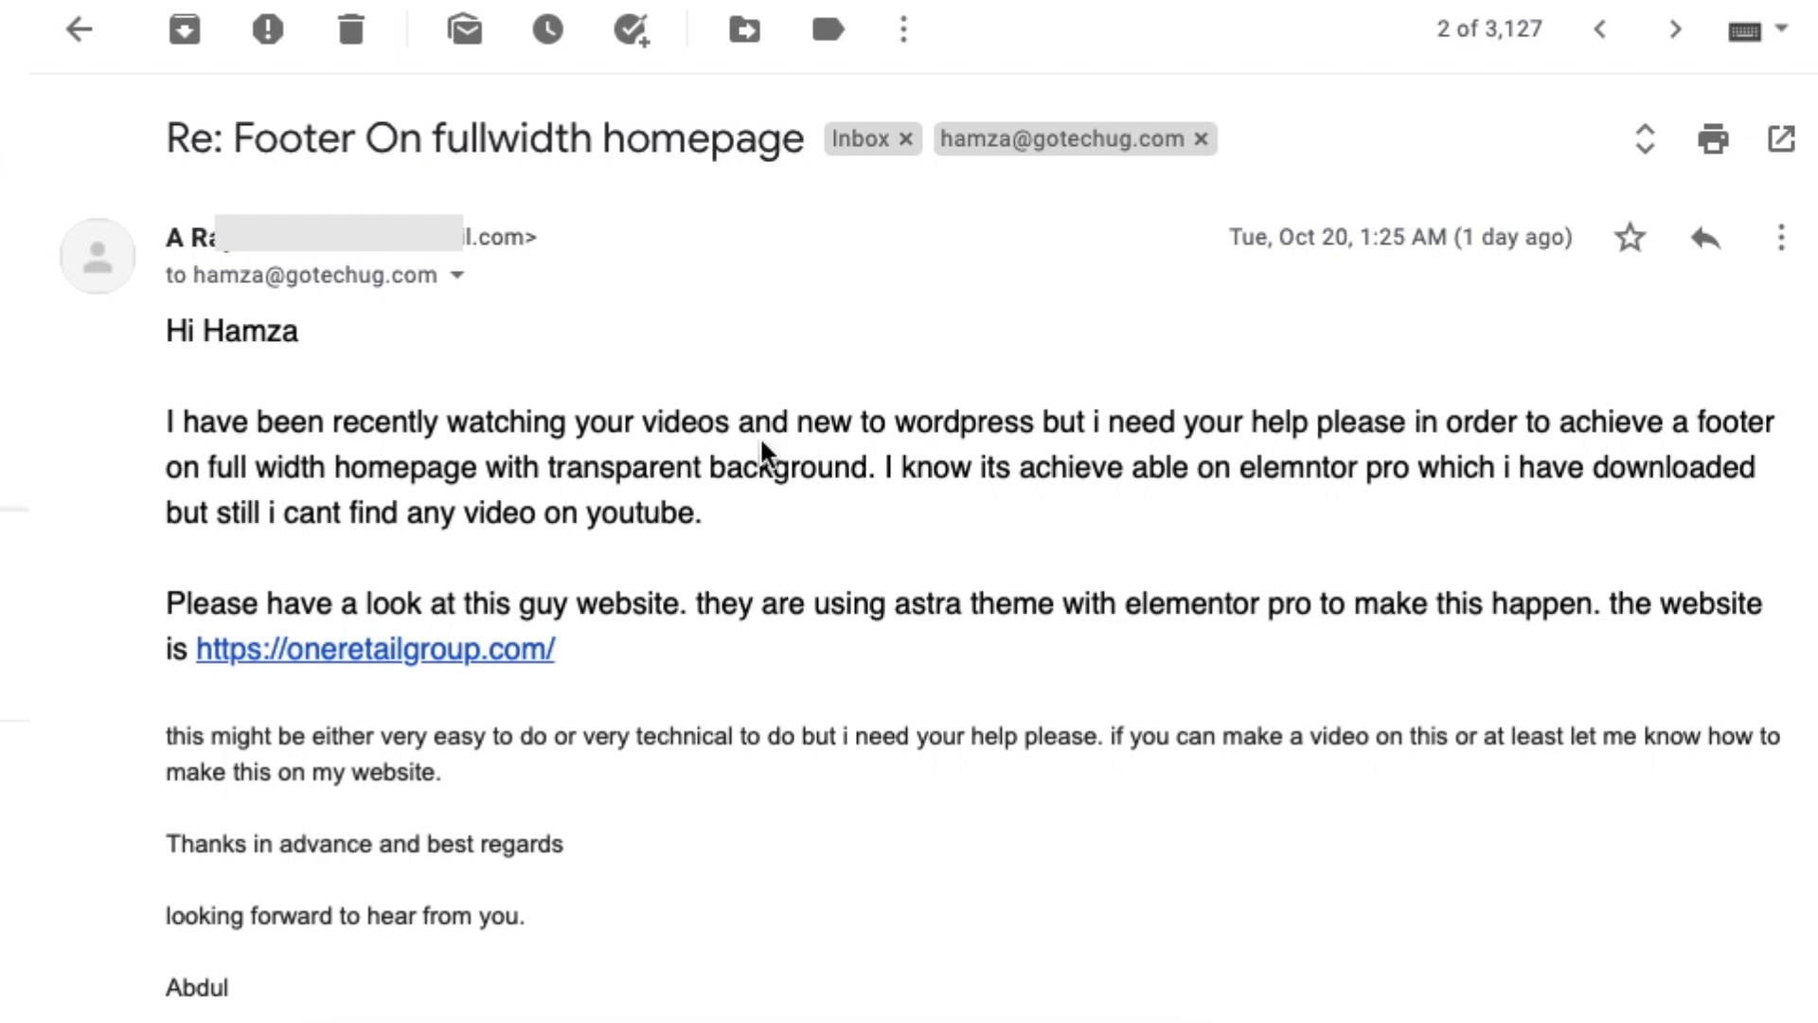
{"action": "left_click_drag", "start_coordinate": [185, 464], "coordinate": [809, 458]}
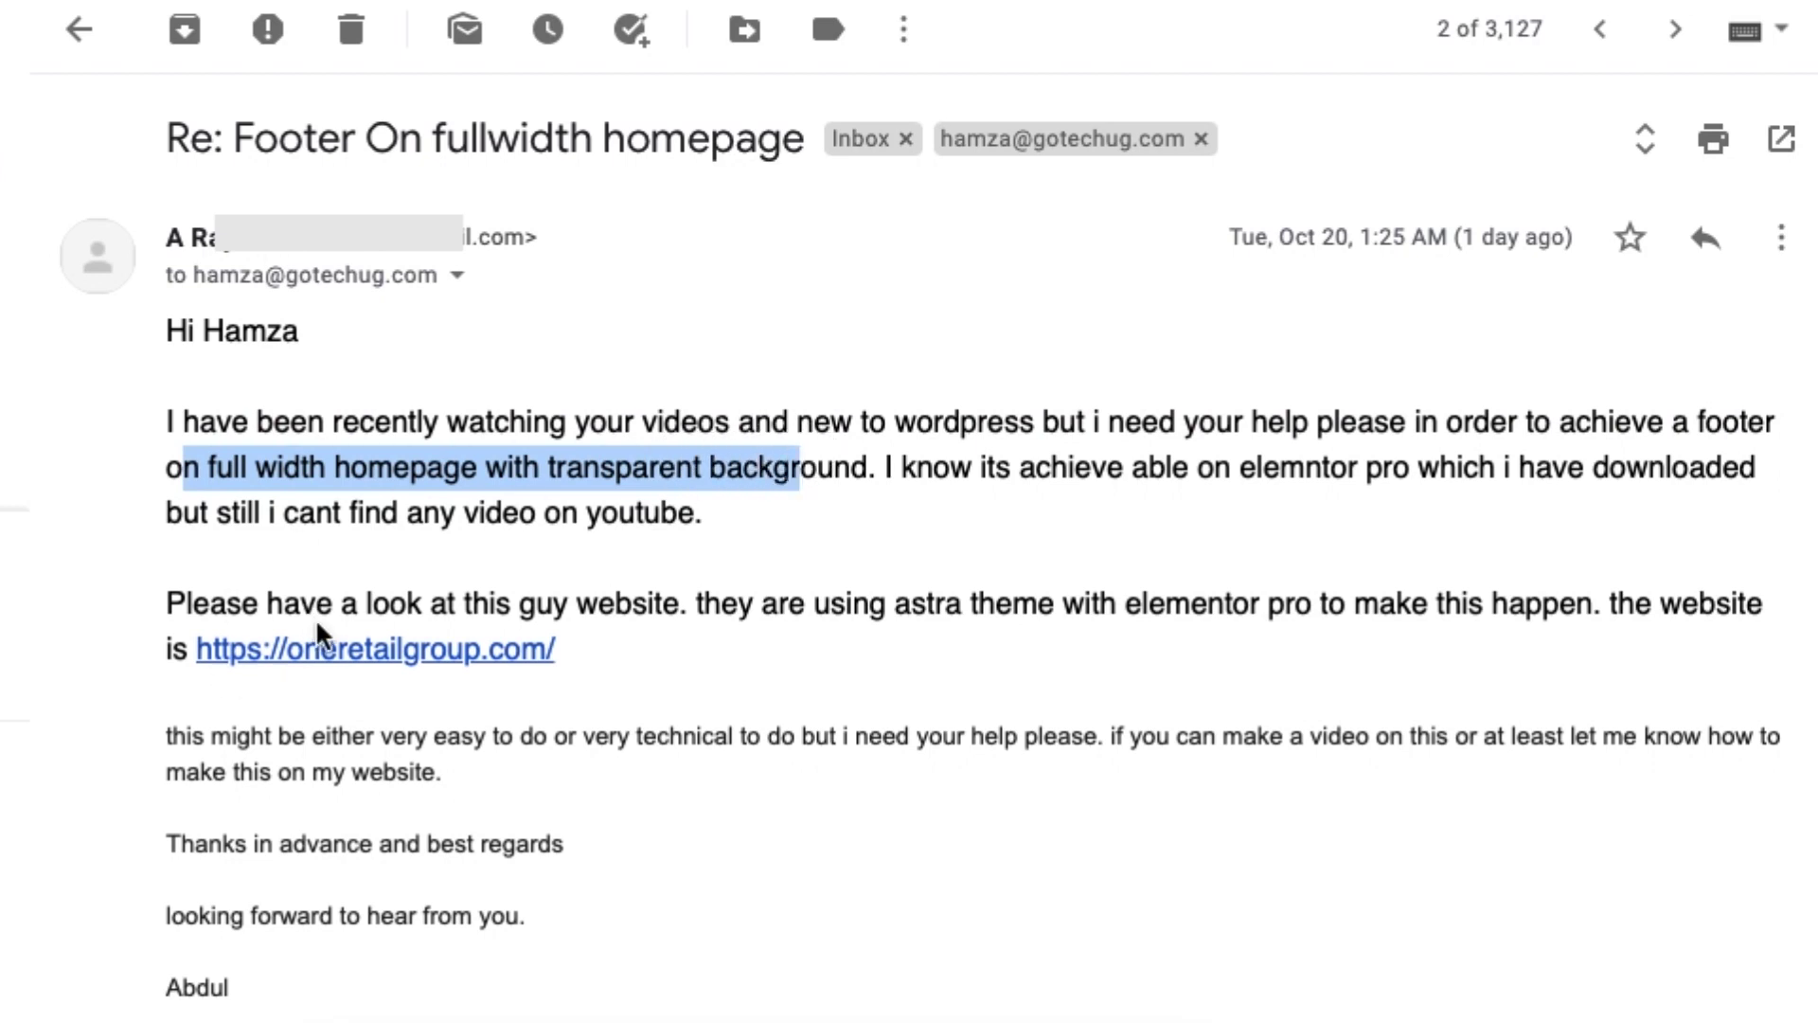
{"action": "left_click", "coordinate": [1155, 22]}
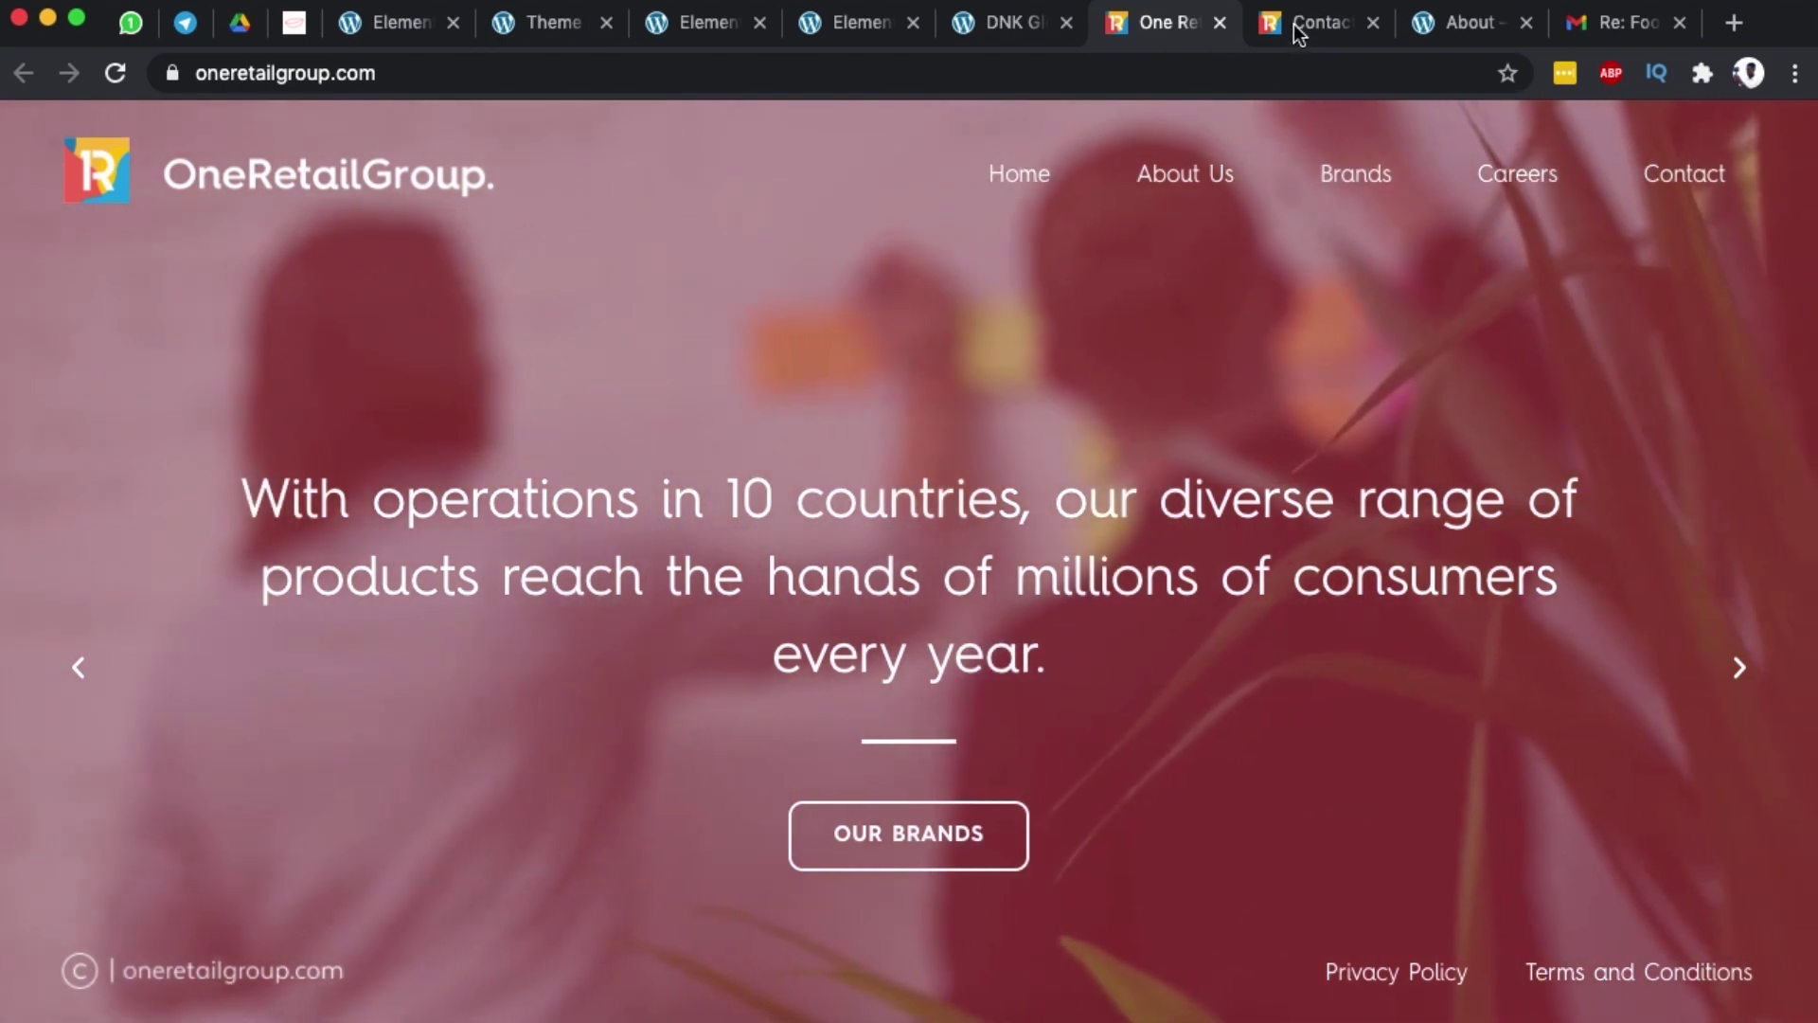
- Scroll through the oneretailgroup.com Contact page to see its map and footer
{"action": "left_click", "coordinate": [1296, 27]}
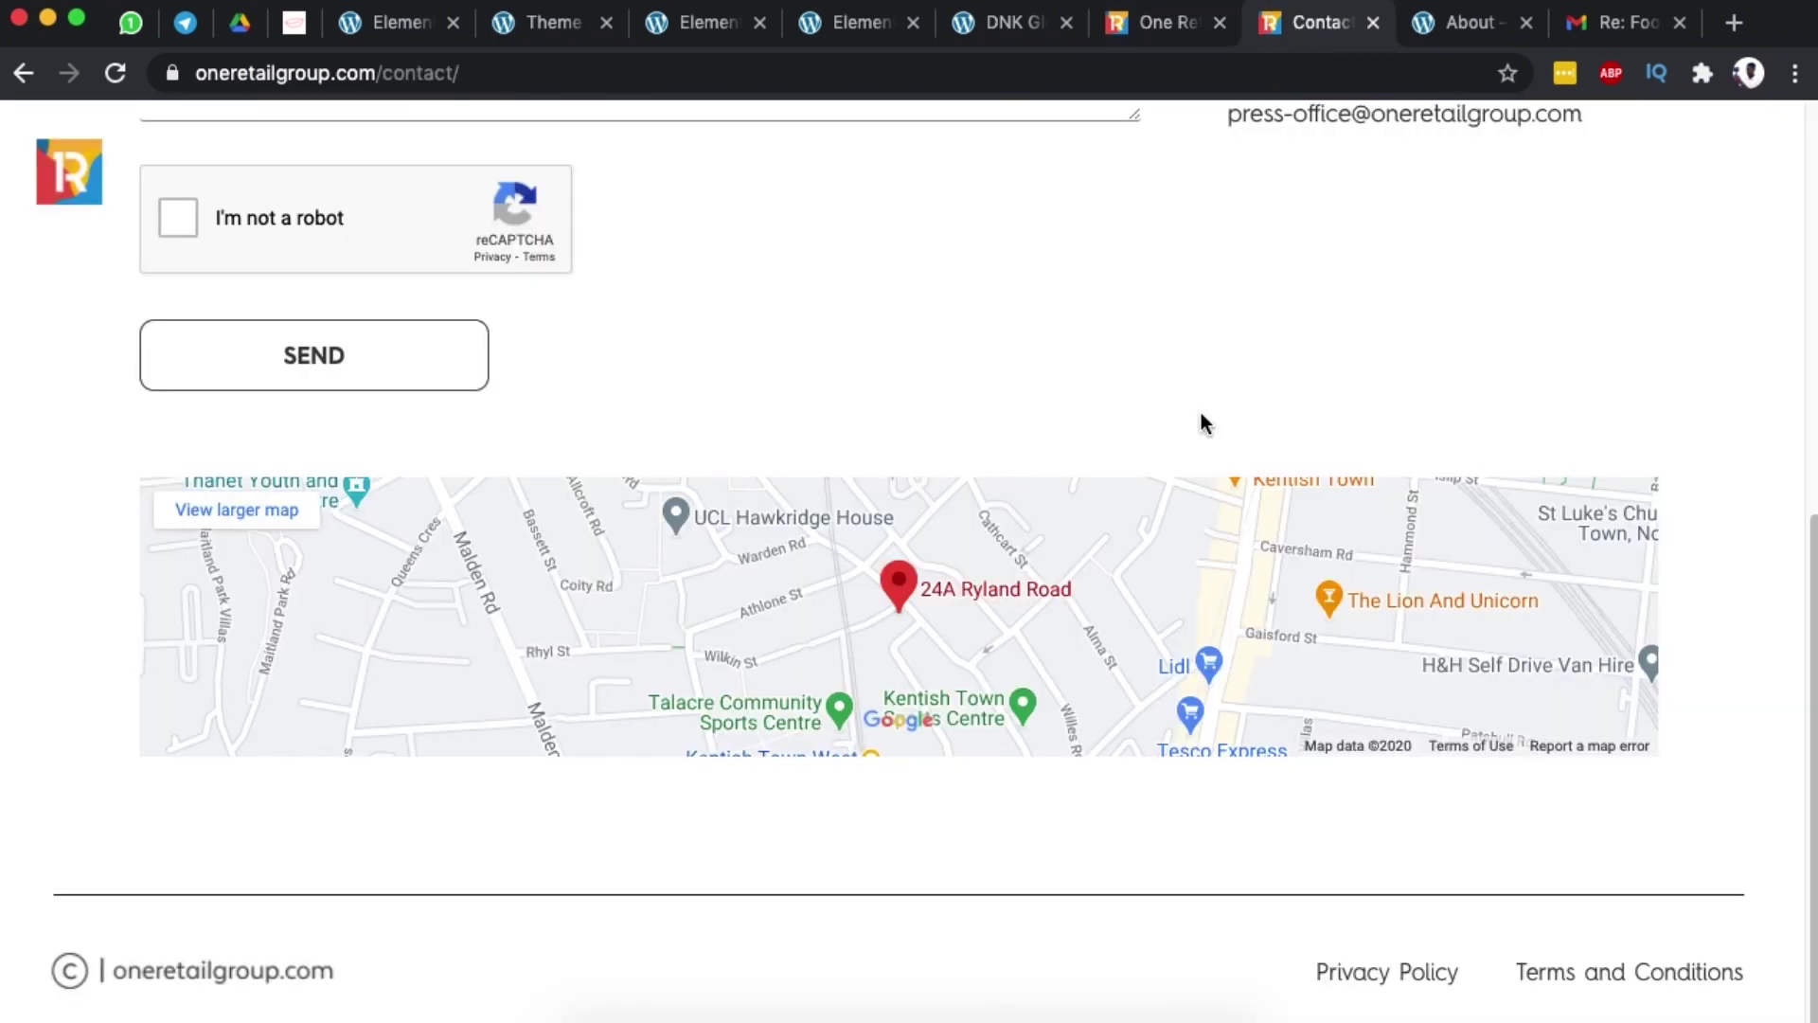
{"action": "scroll", "coordinate": [1201, 436], "scroll_direction": "up", "scroll_amount": 15}
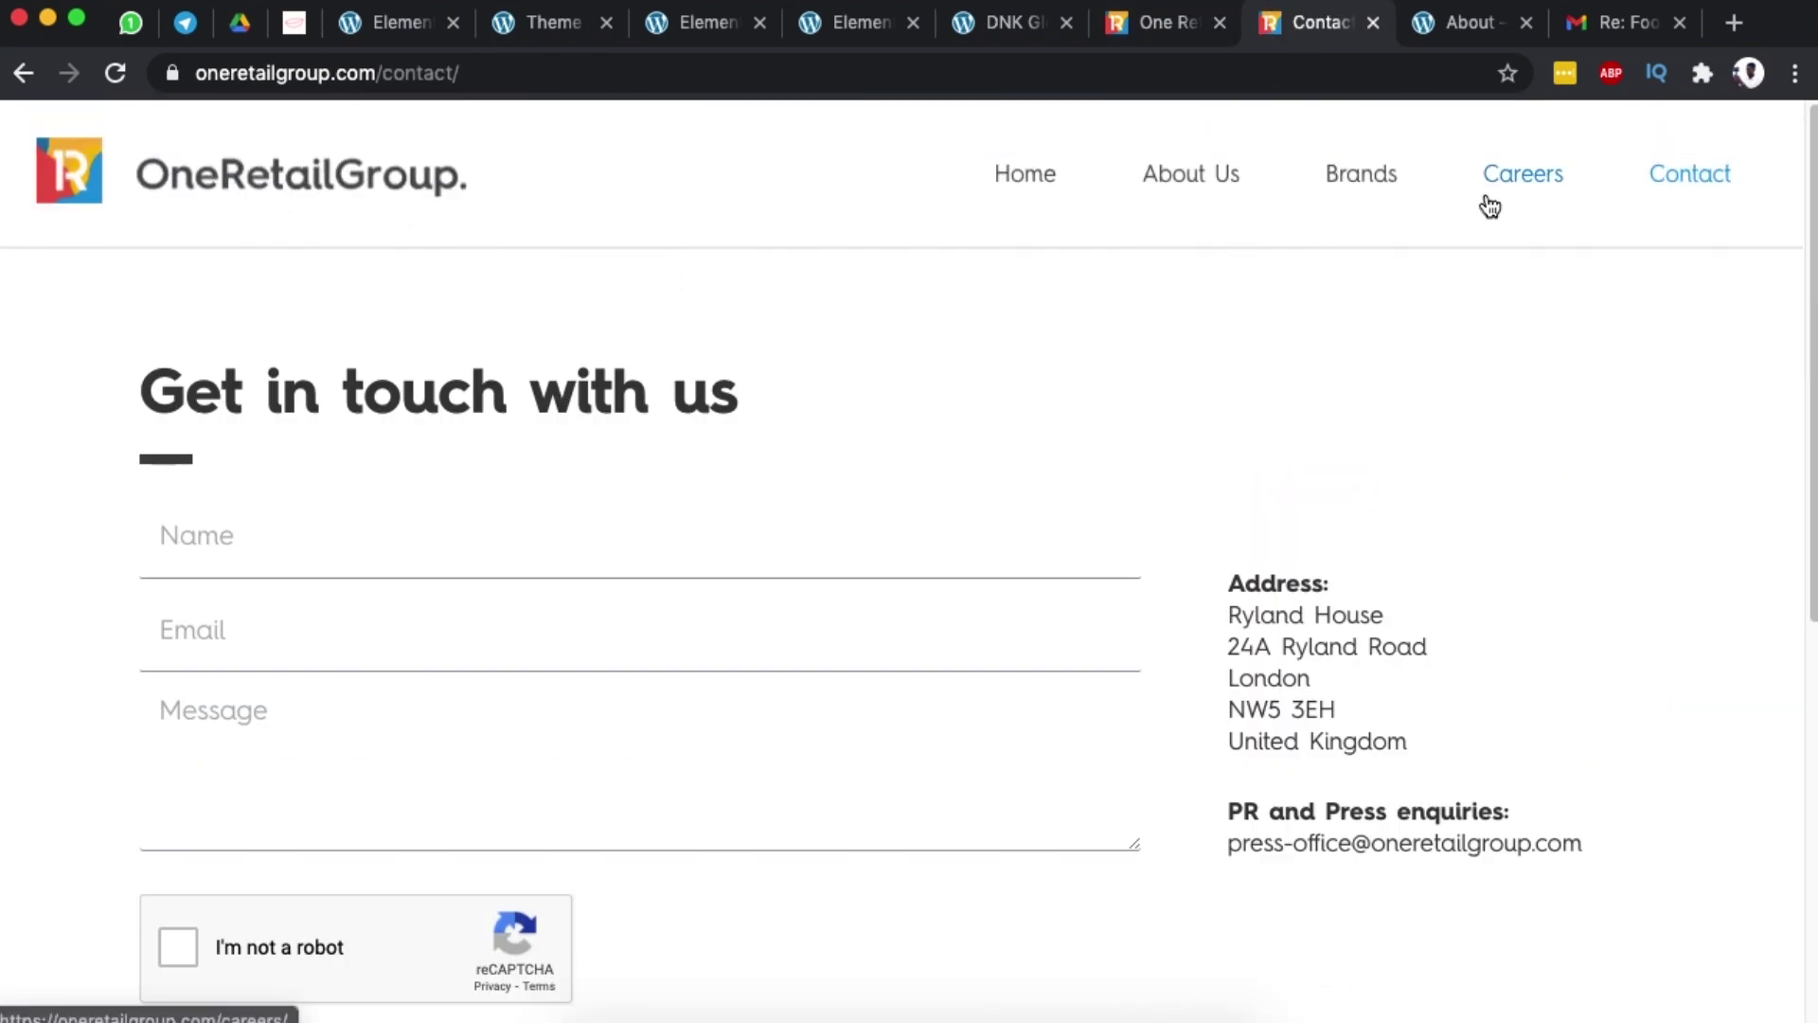
{"action": "scroll", "coordinate": [1303, 590], "scroll_direction": "down", "scroll_amount": 8}
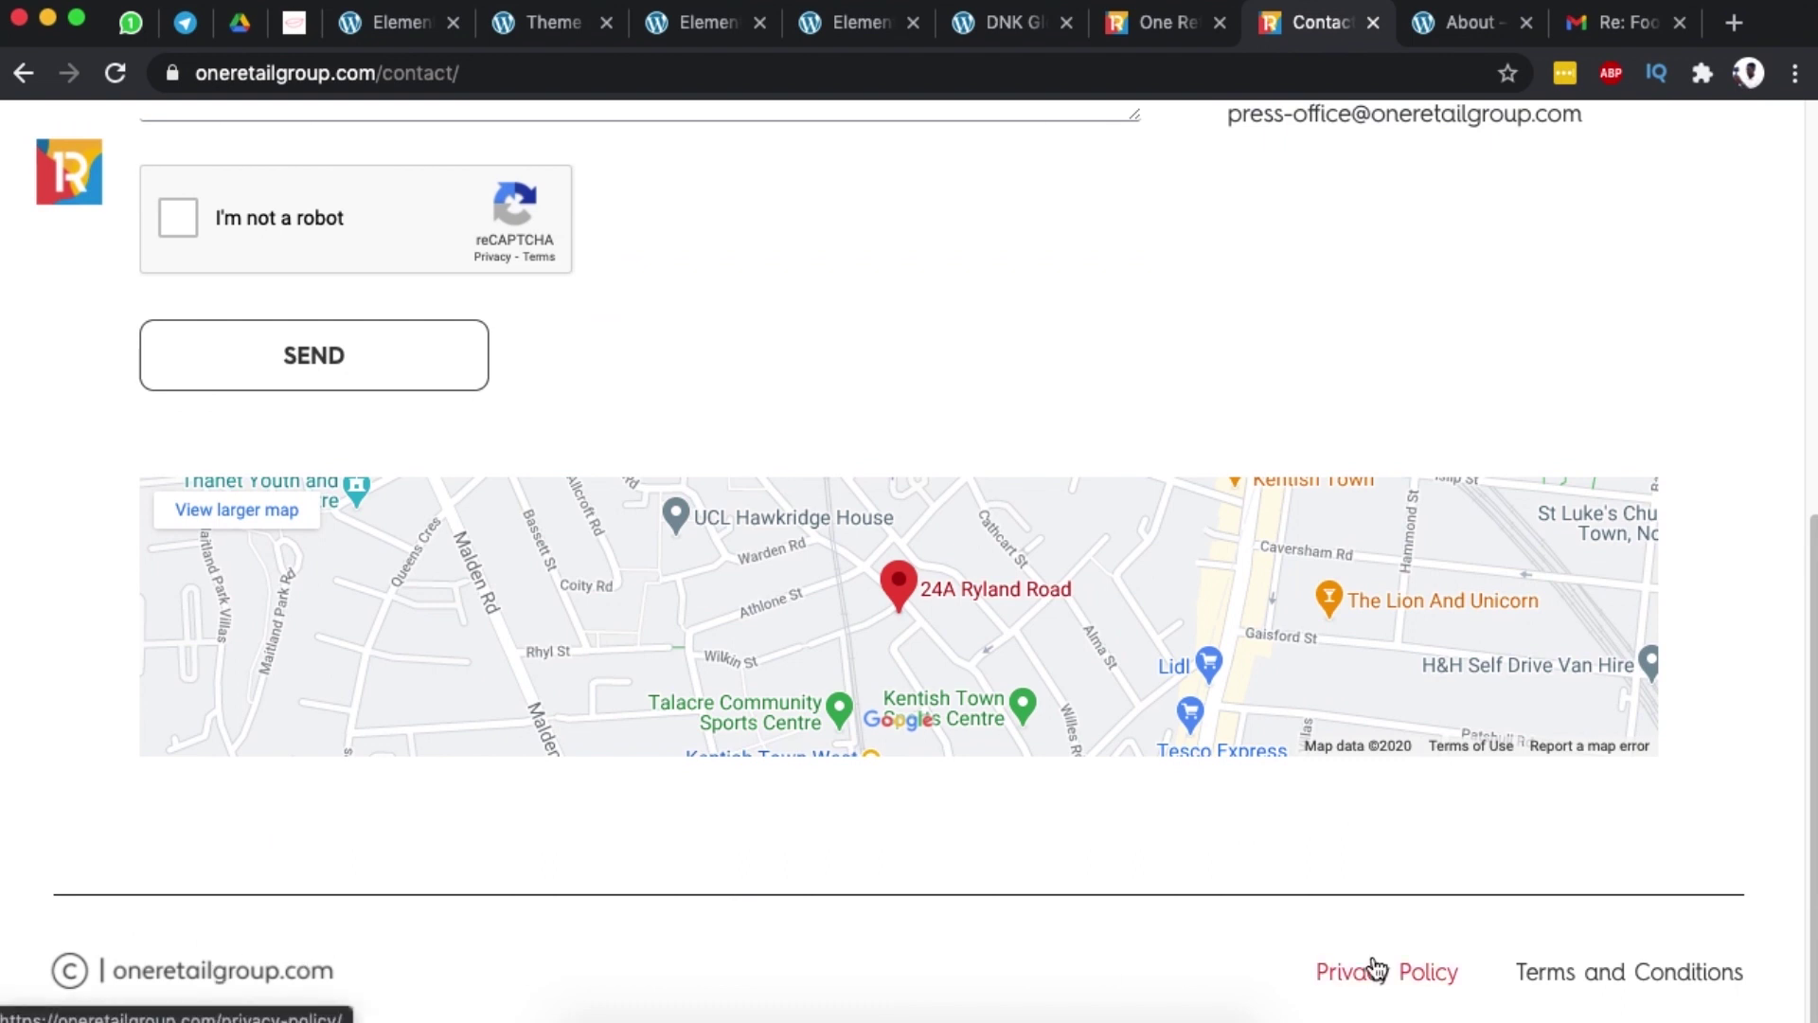
- Open the DNK Stores Academy About page in a new tab and scroll through its footer
{"action": "left_click", "coordinate": [1007, 23]}
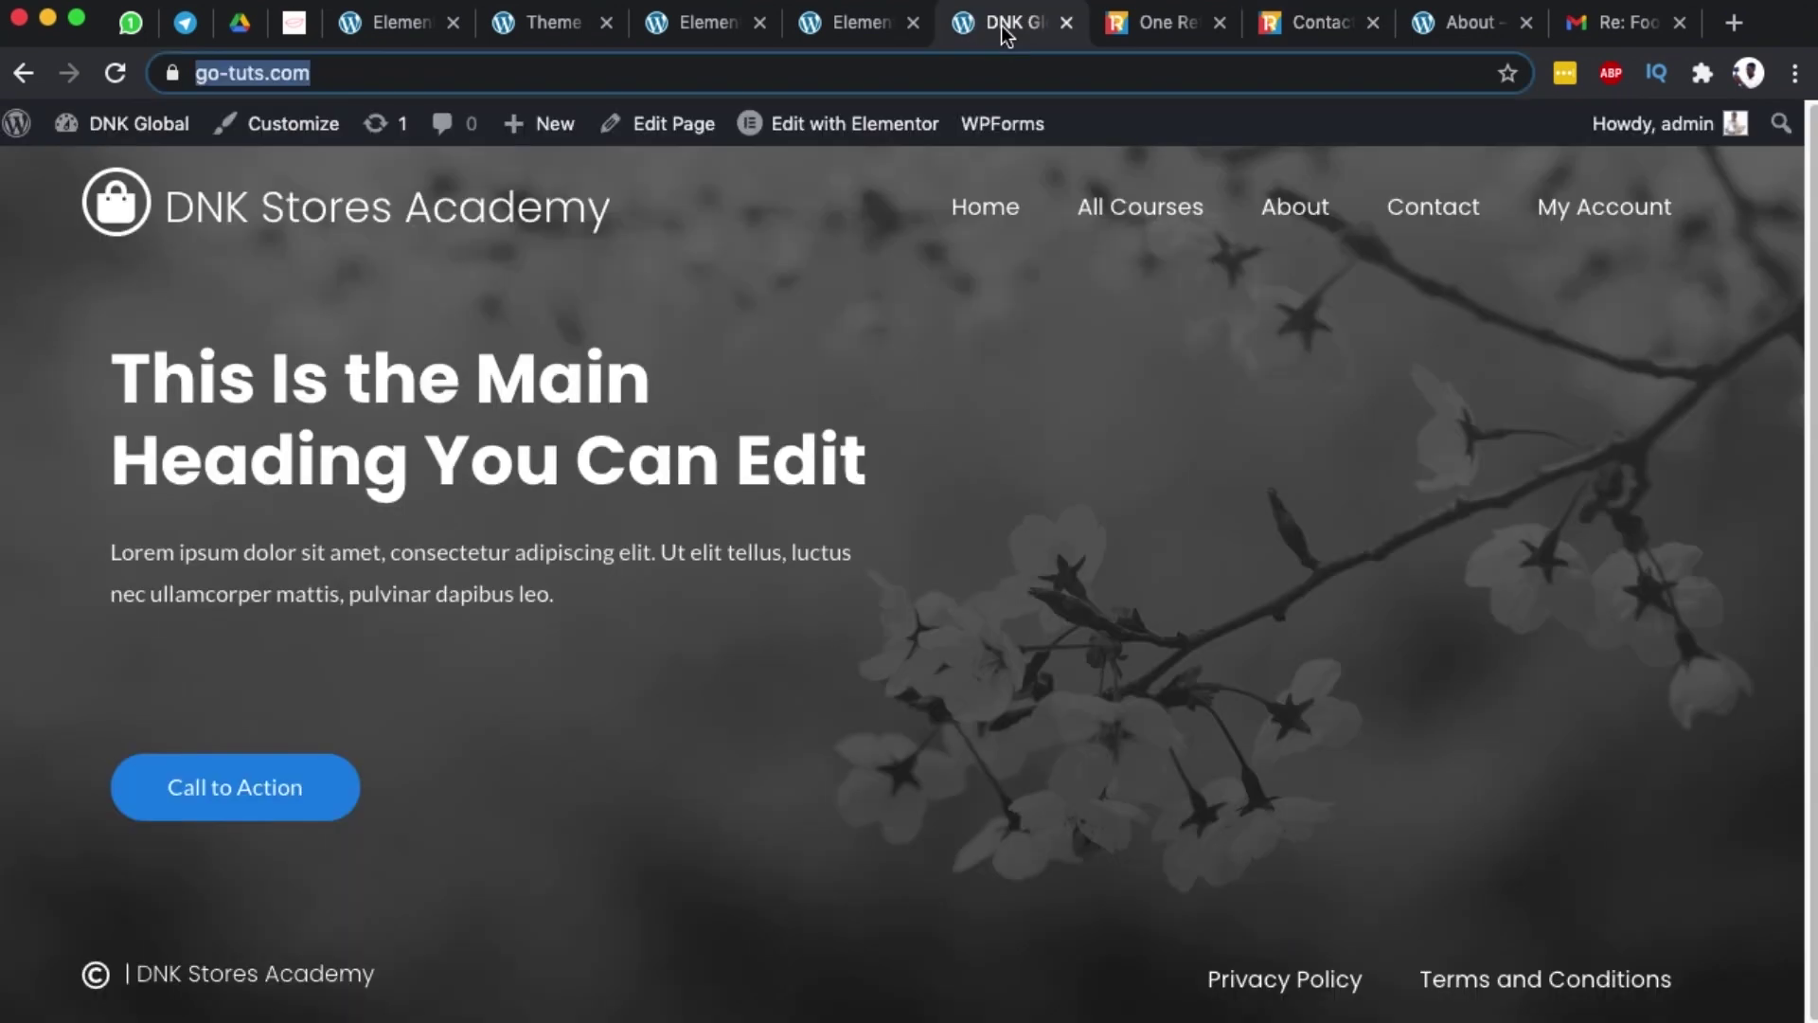
{"action": "left_click", "coordinate": [116, 320]}
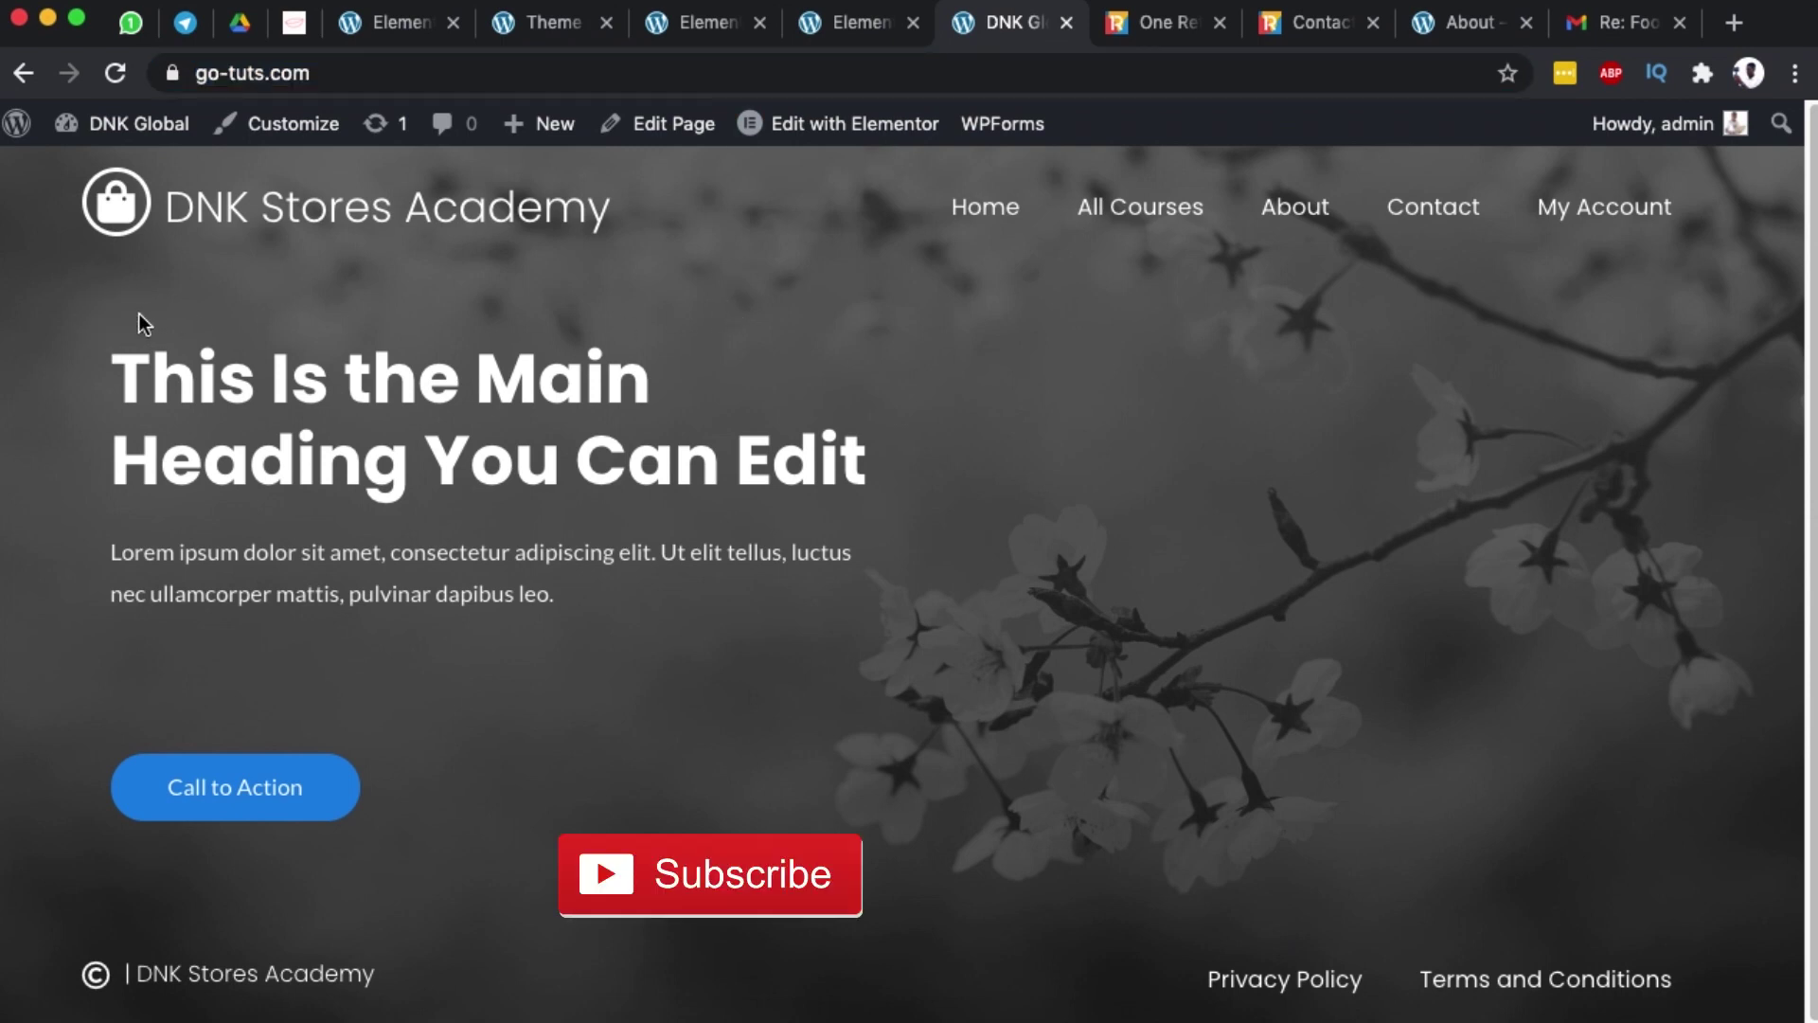
{"action": "left_click", "coordinate": [1298, 210], "text": "super"}
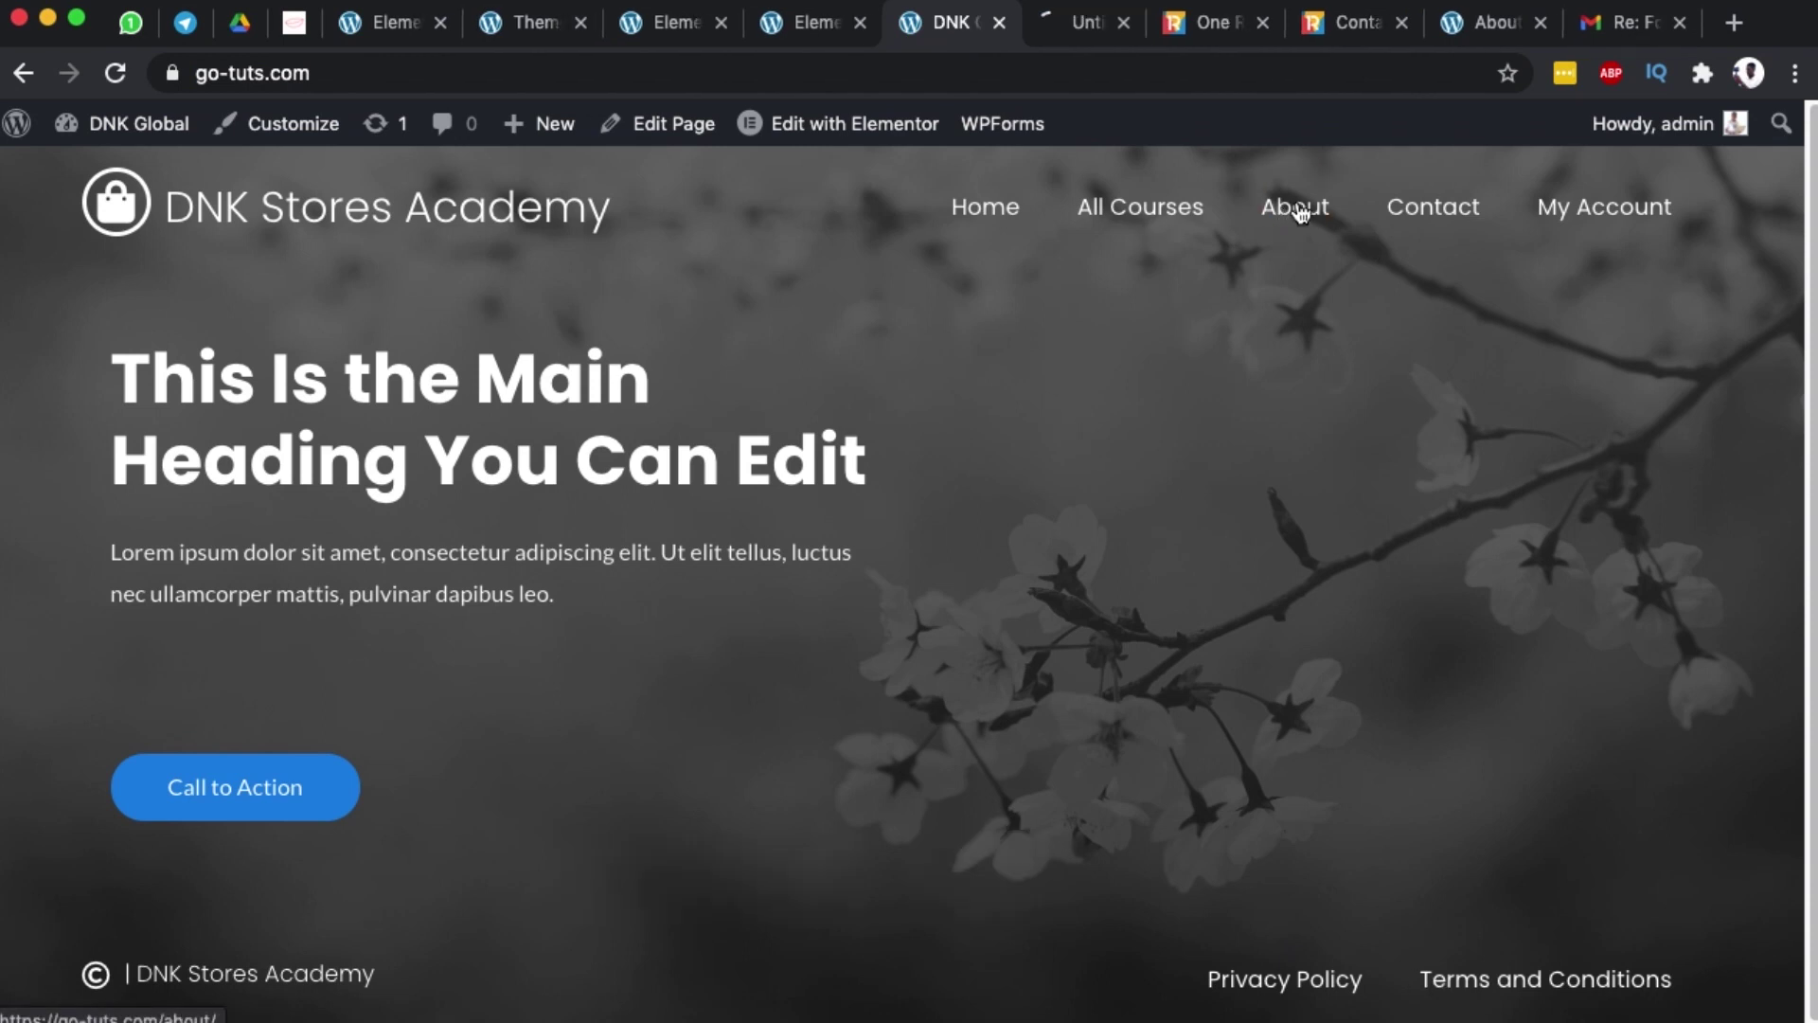
{"action": "left_click", "coordinate": [1057, 27]}
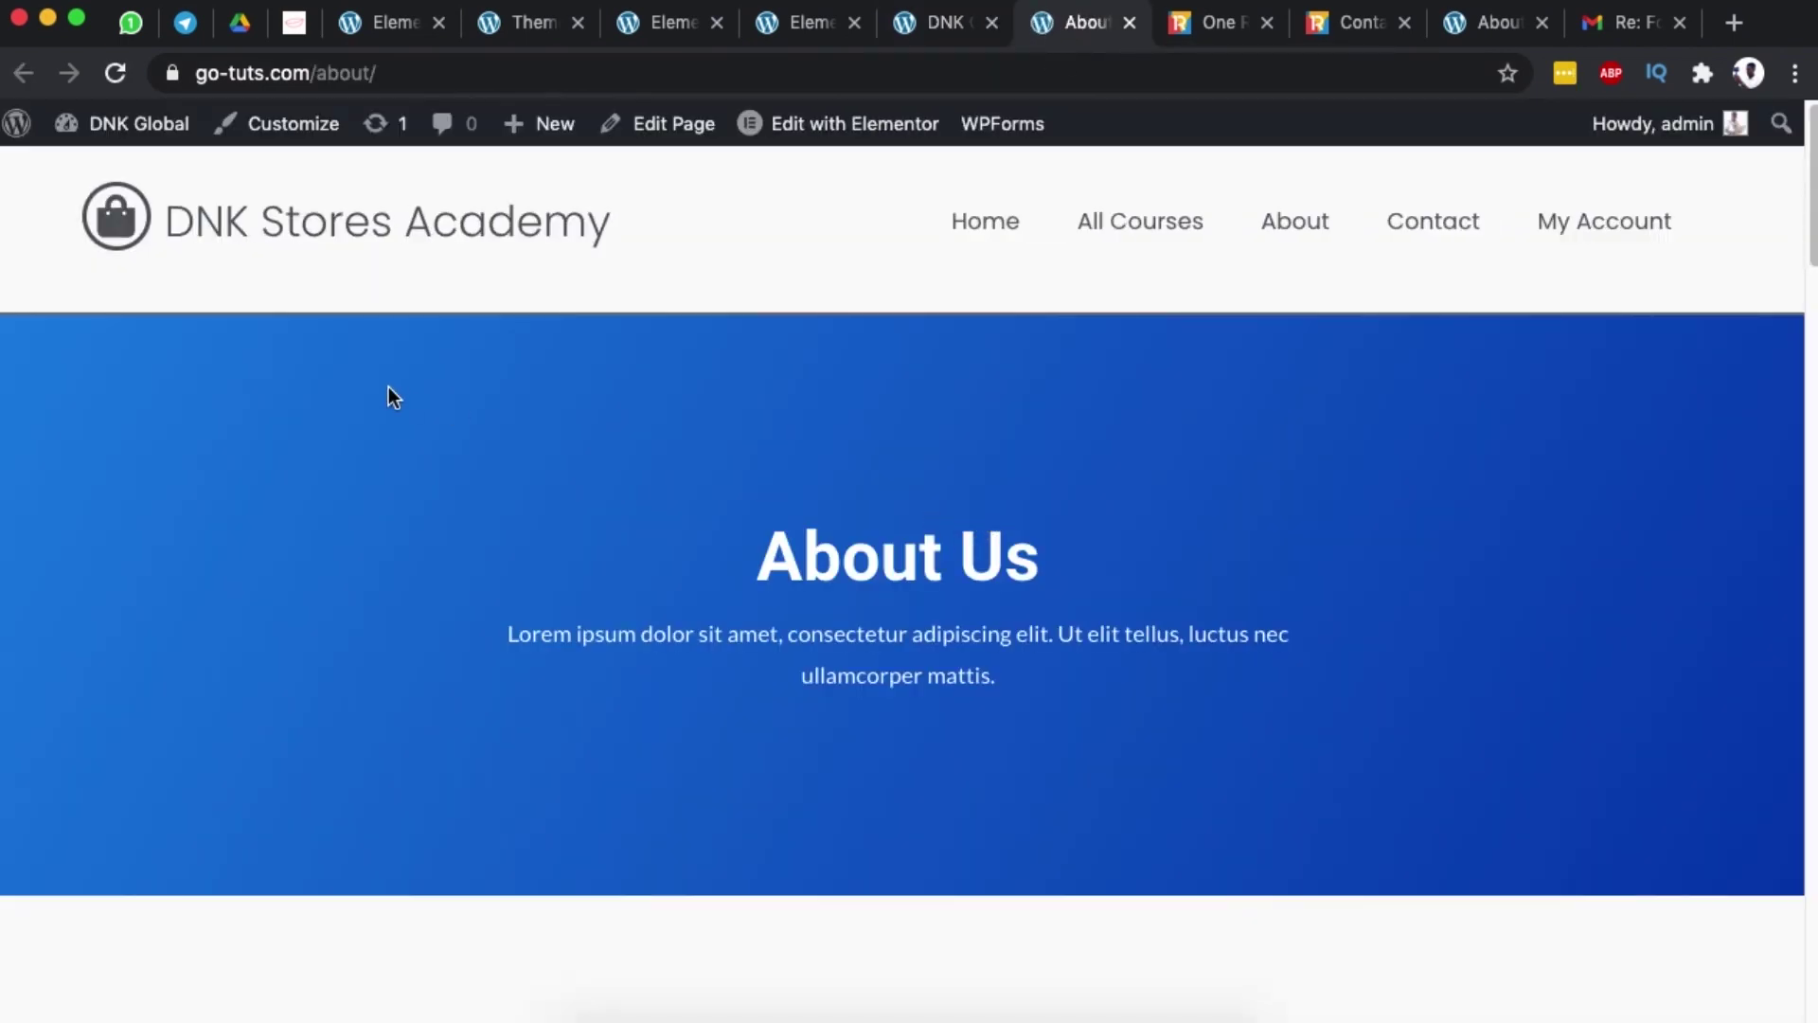
{"action": "scroll", "coordinate": [803, 761], "scroll_direction": "down", "scroll_amount": 15}
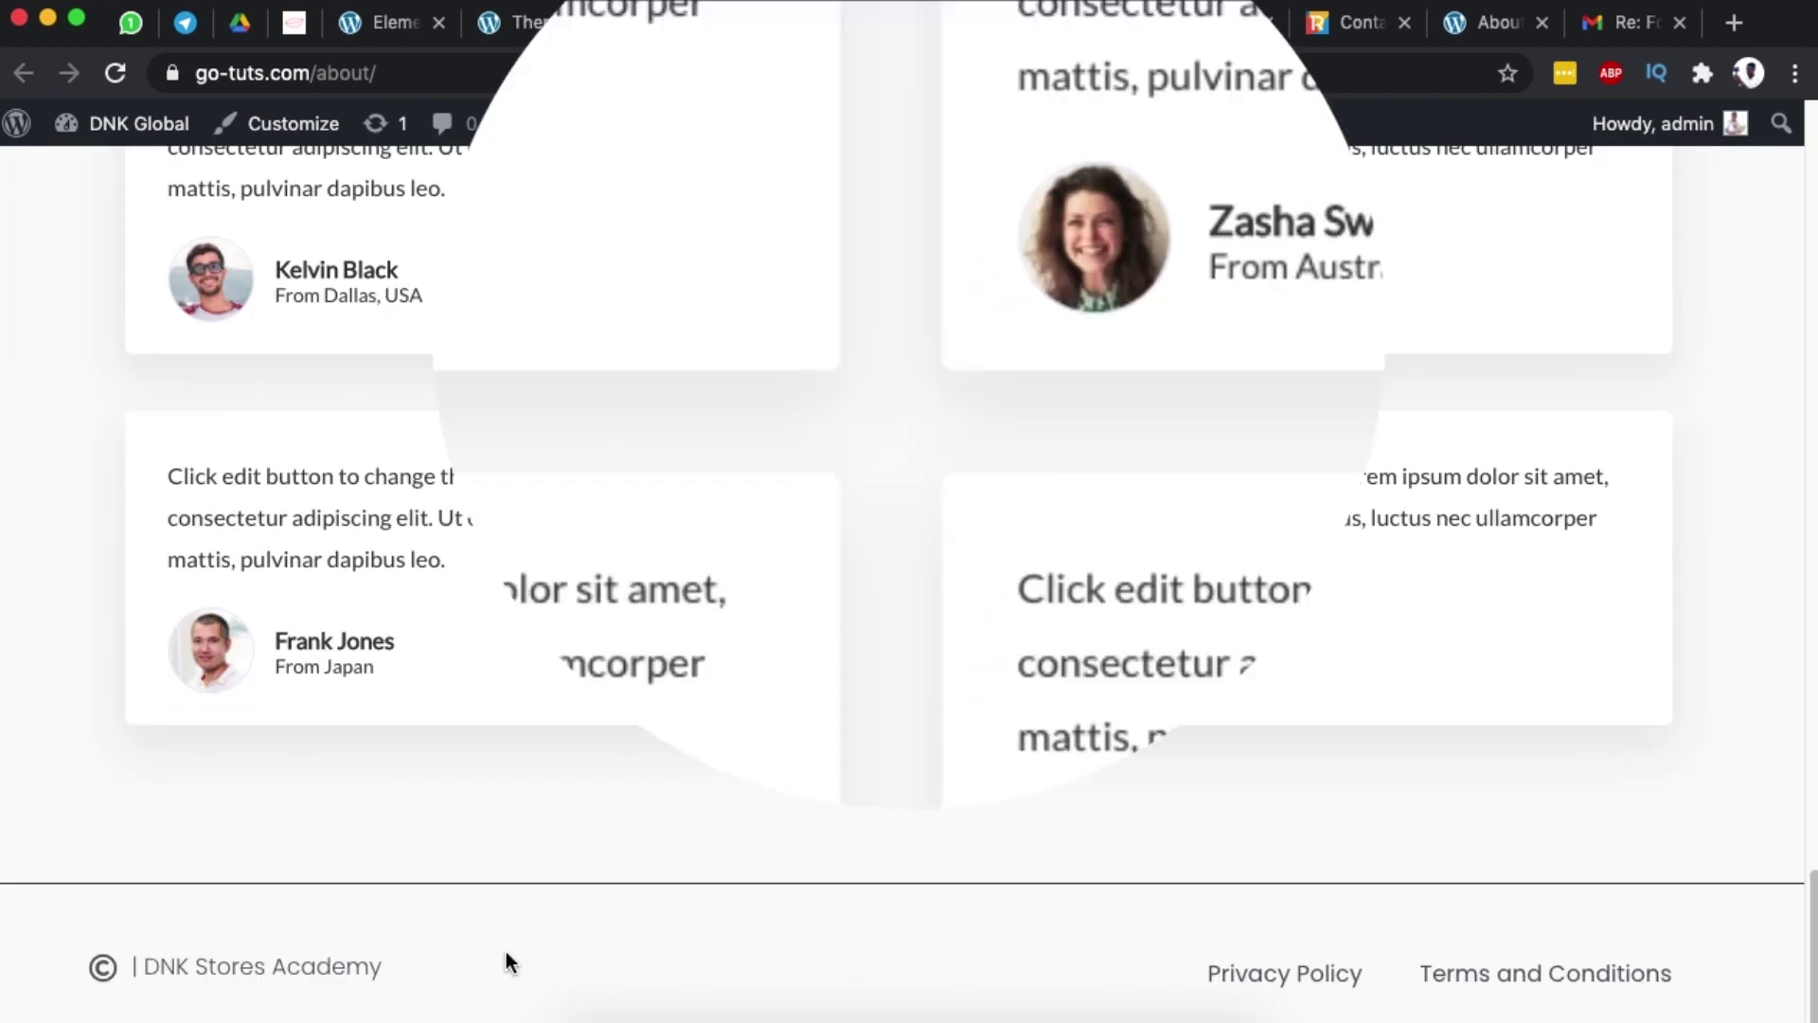
{"action": "scroll", "coordinate": [506, 950], "scroll_direction": "up", "scroll_amount": 10}
- Scroll the oneretailgroup.com Contact page to compare its footer with the About page
{"action": "left_click", "coordinate": [1356, 23]}
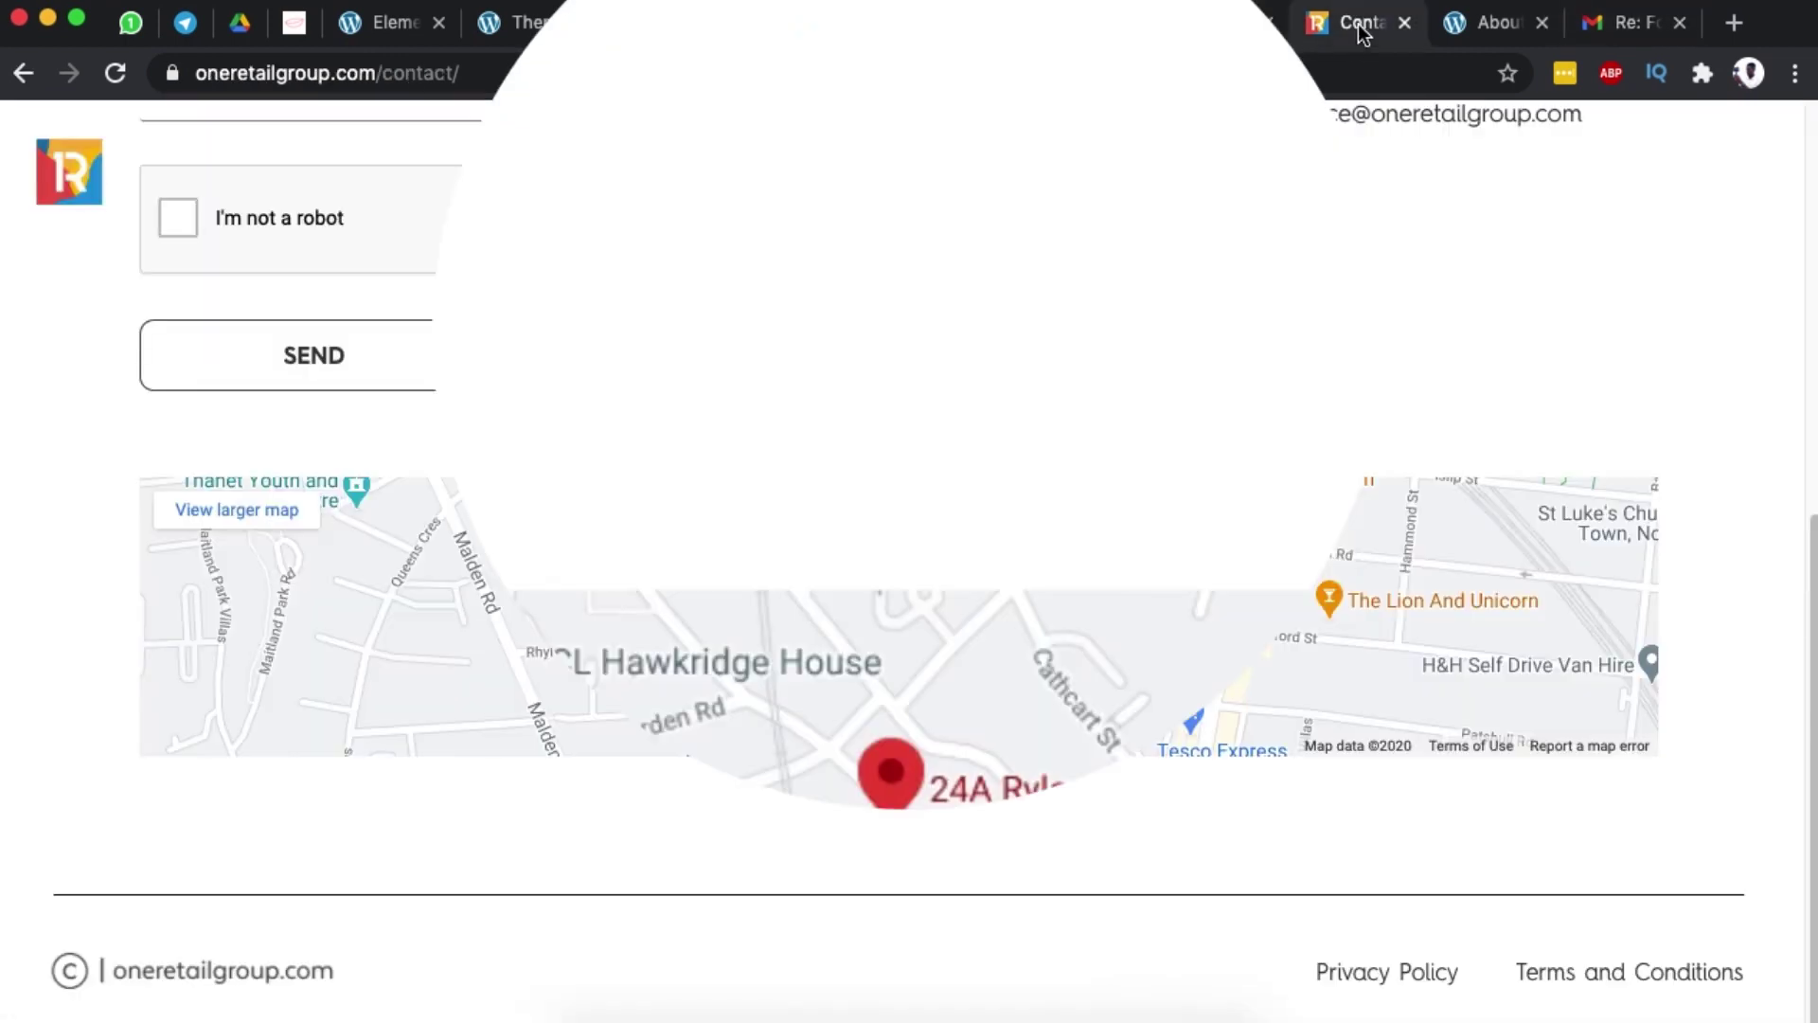
{"action": "scroll", "coordinate": [651, 360], "scroll_direction": "up", "scroll_amount": 10}
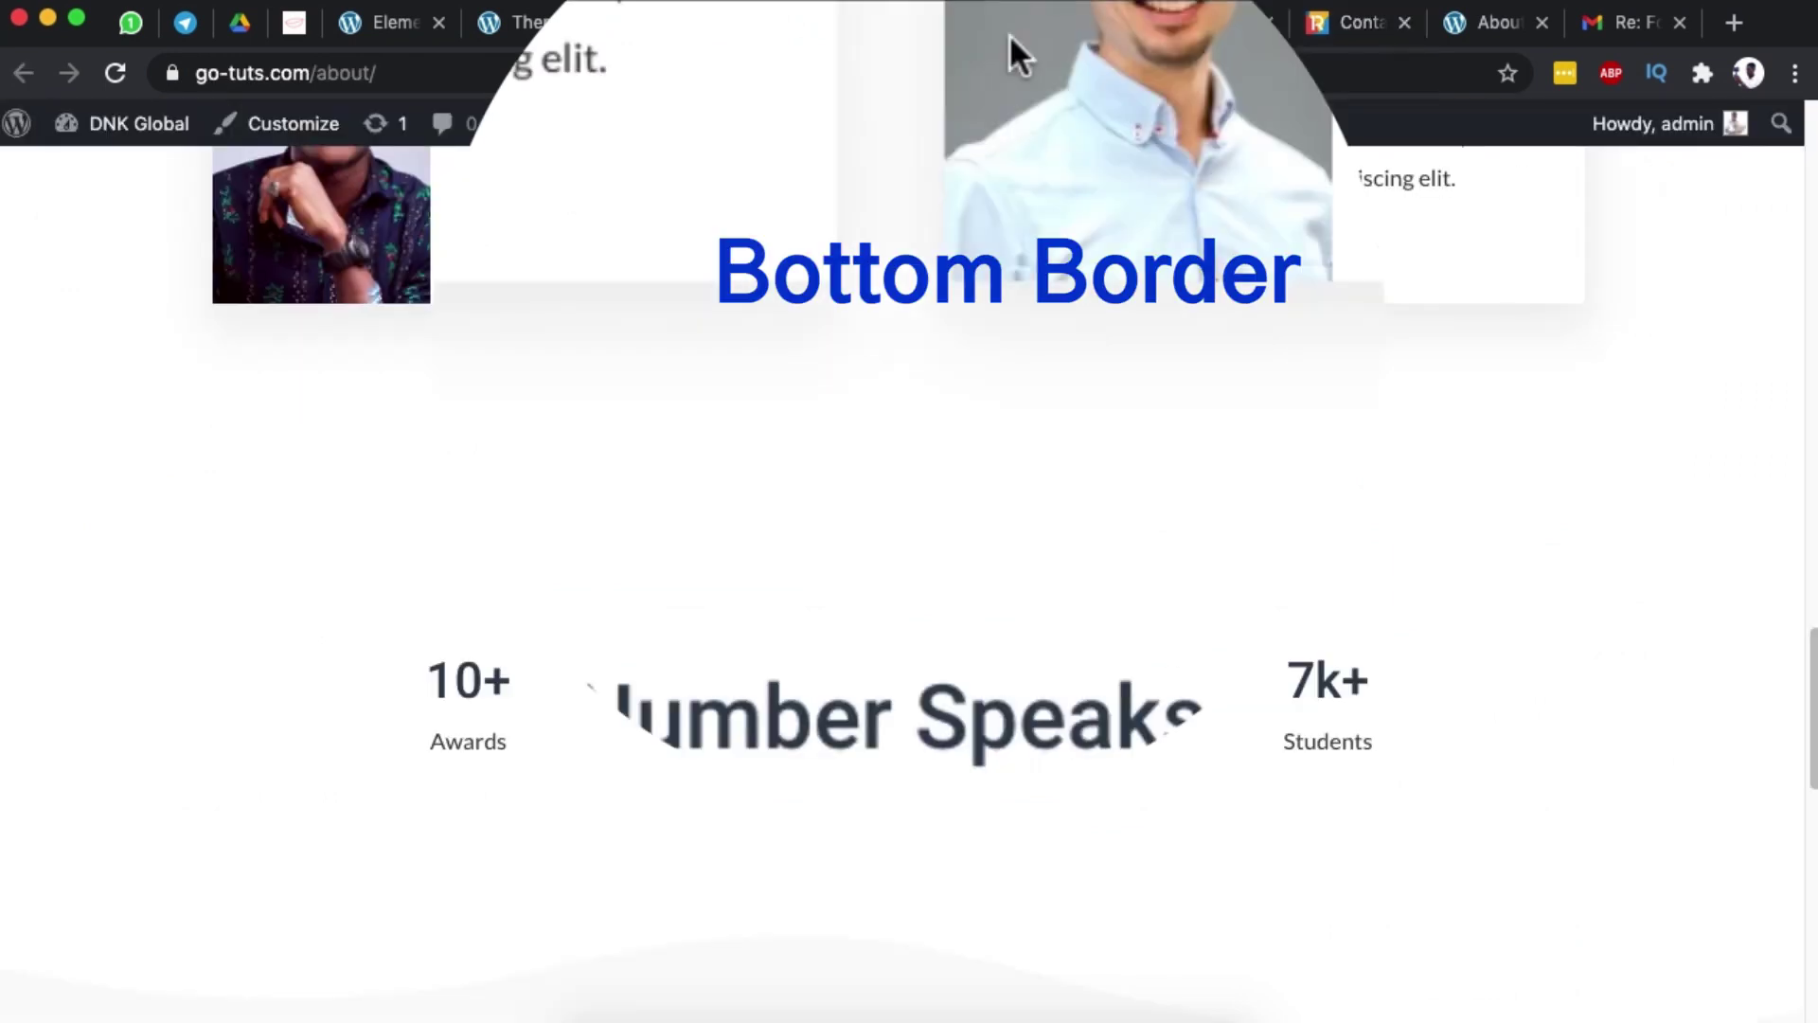
{"action": "scroll", "coordinate": [950, 275], "scroll_direction": "up", "scroll_amount": 10}
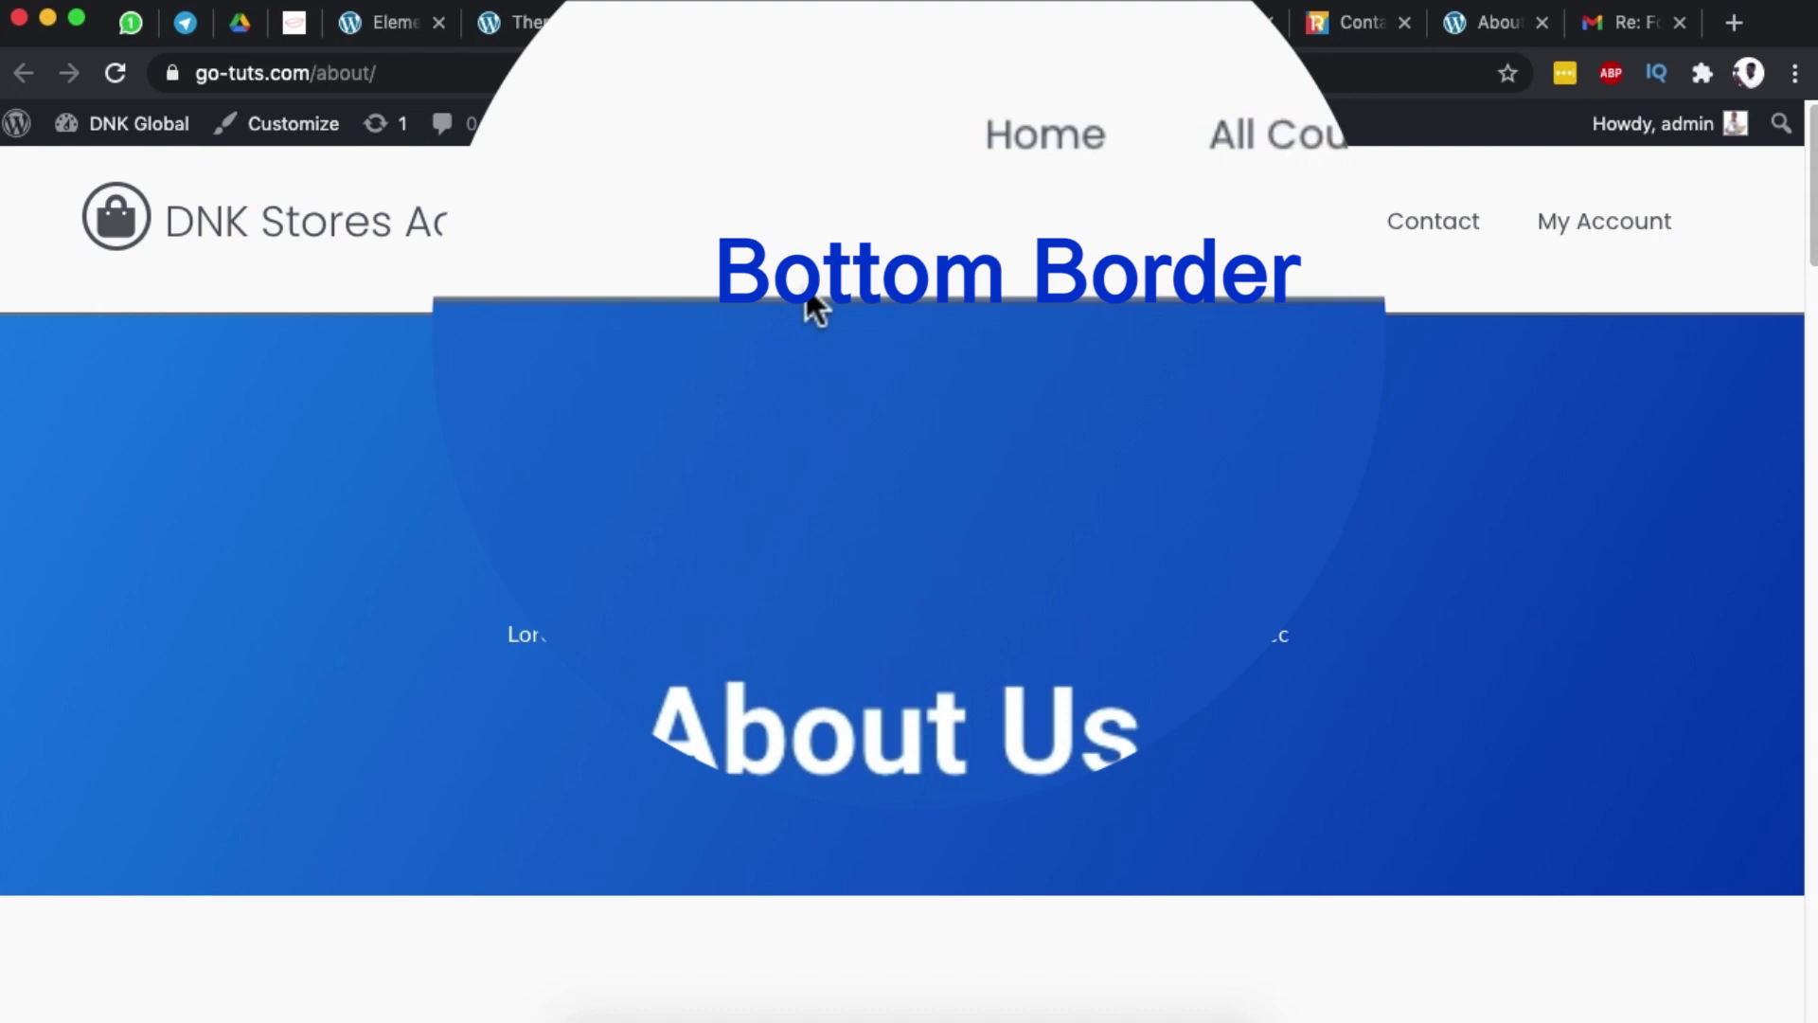
{"action": "scroll", "coordinate": [1018, 317], "scroll_direction": "down", "scroll_amount": 1}
{"action": "scroll", "coordinate": [1015, 304], "scroll_direction": "down", "scroll_amount": 20}
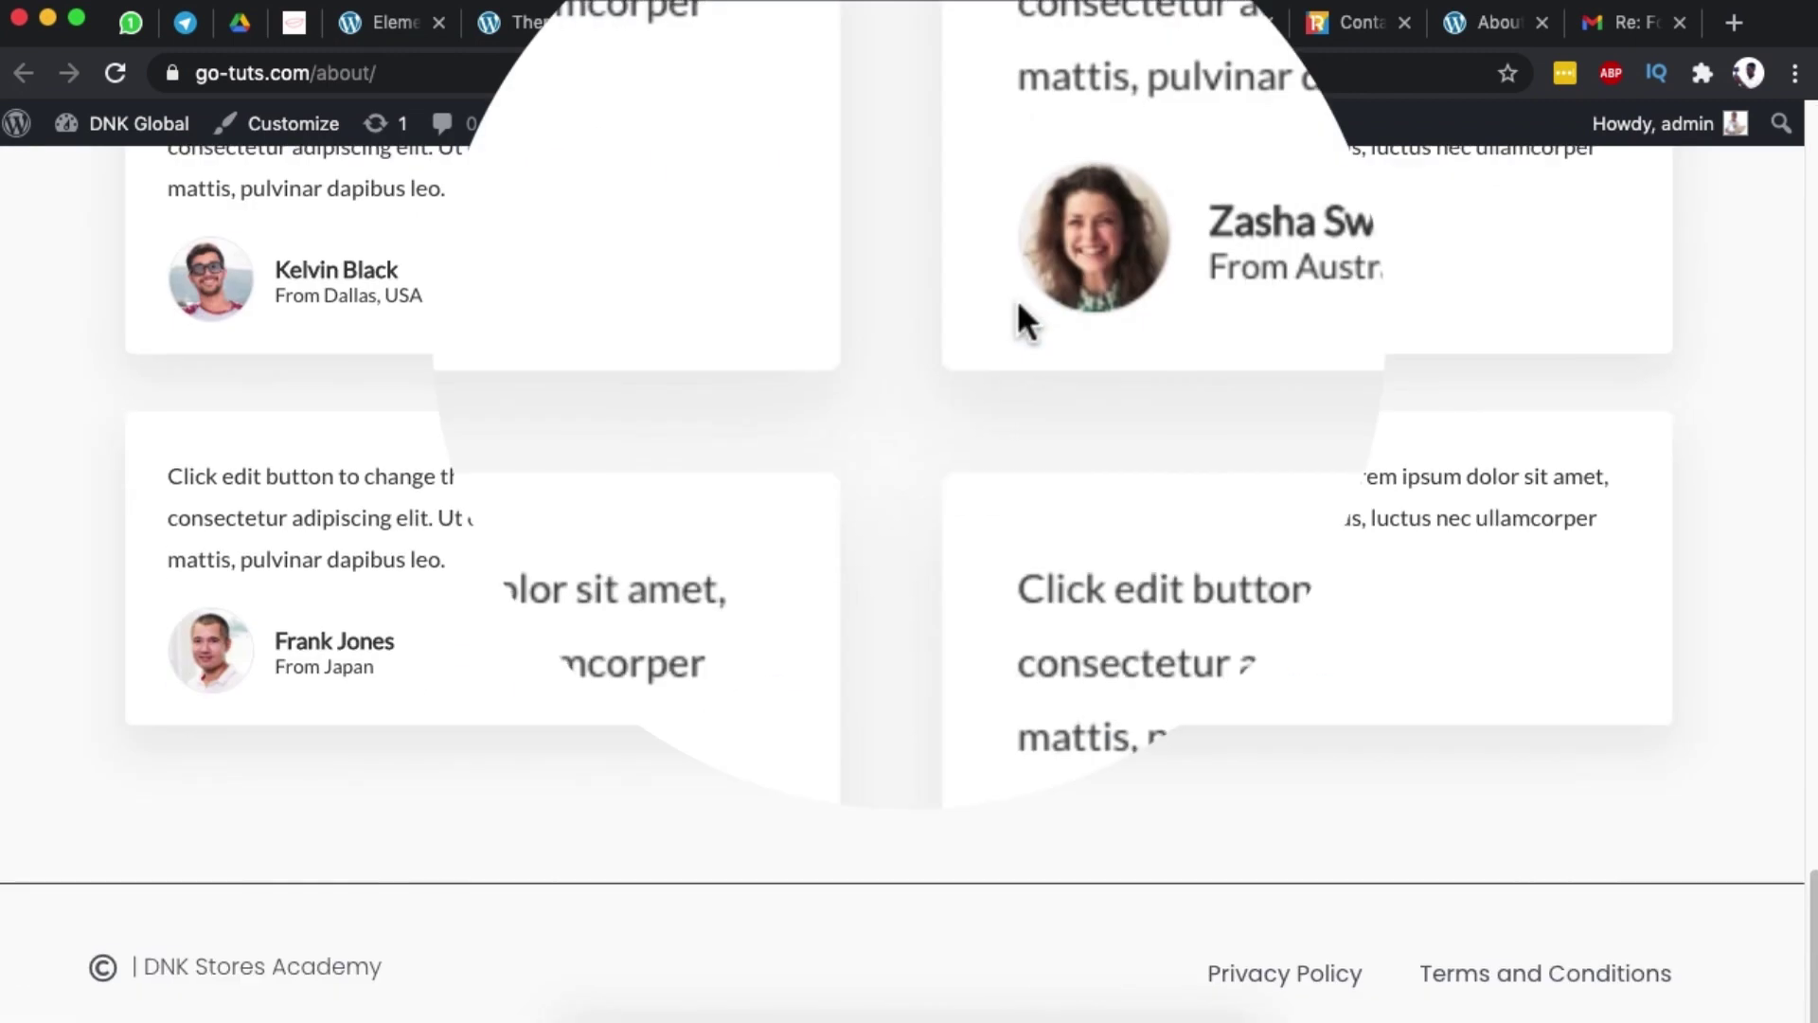
{"action": "left_click", "coordinate": [1350, 21]}
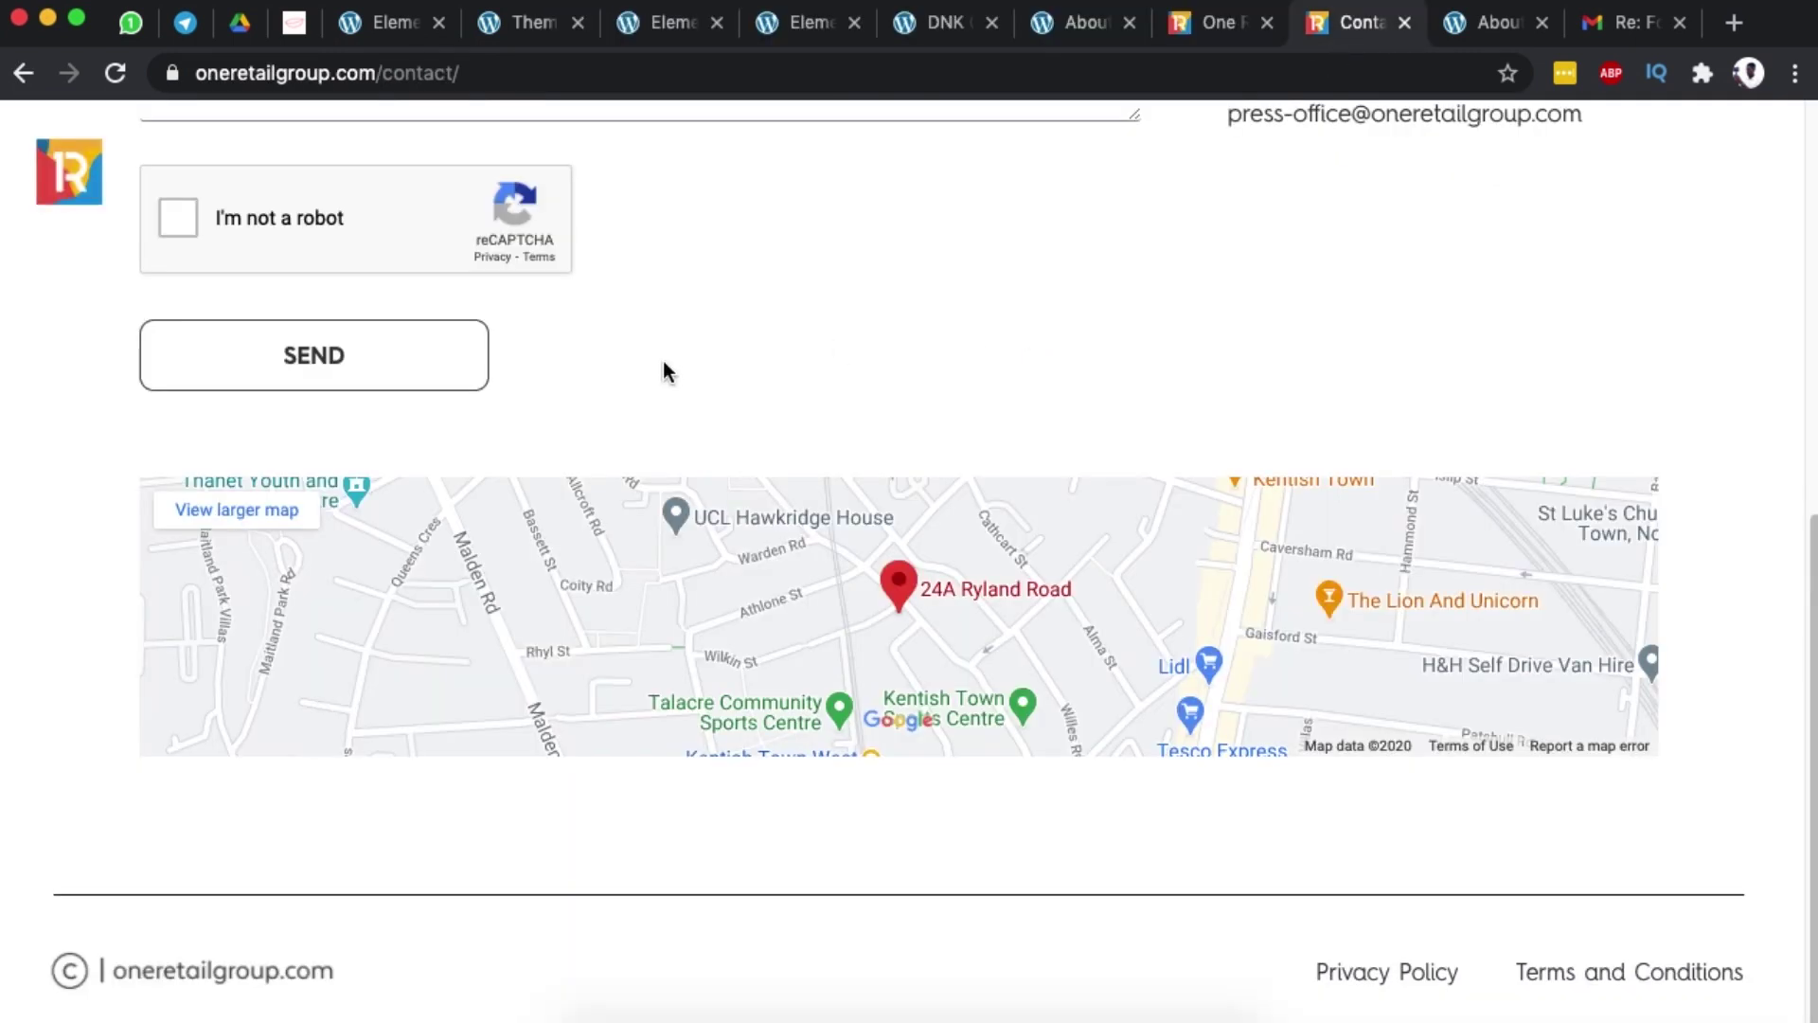
- Select the Transparent Footer template's footer section in the editor and close the Navigator
{"action": "left_click", "coordinate": [669, 27]}
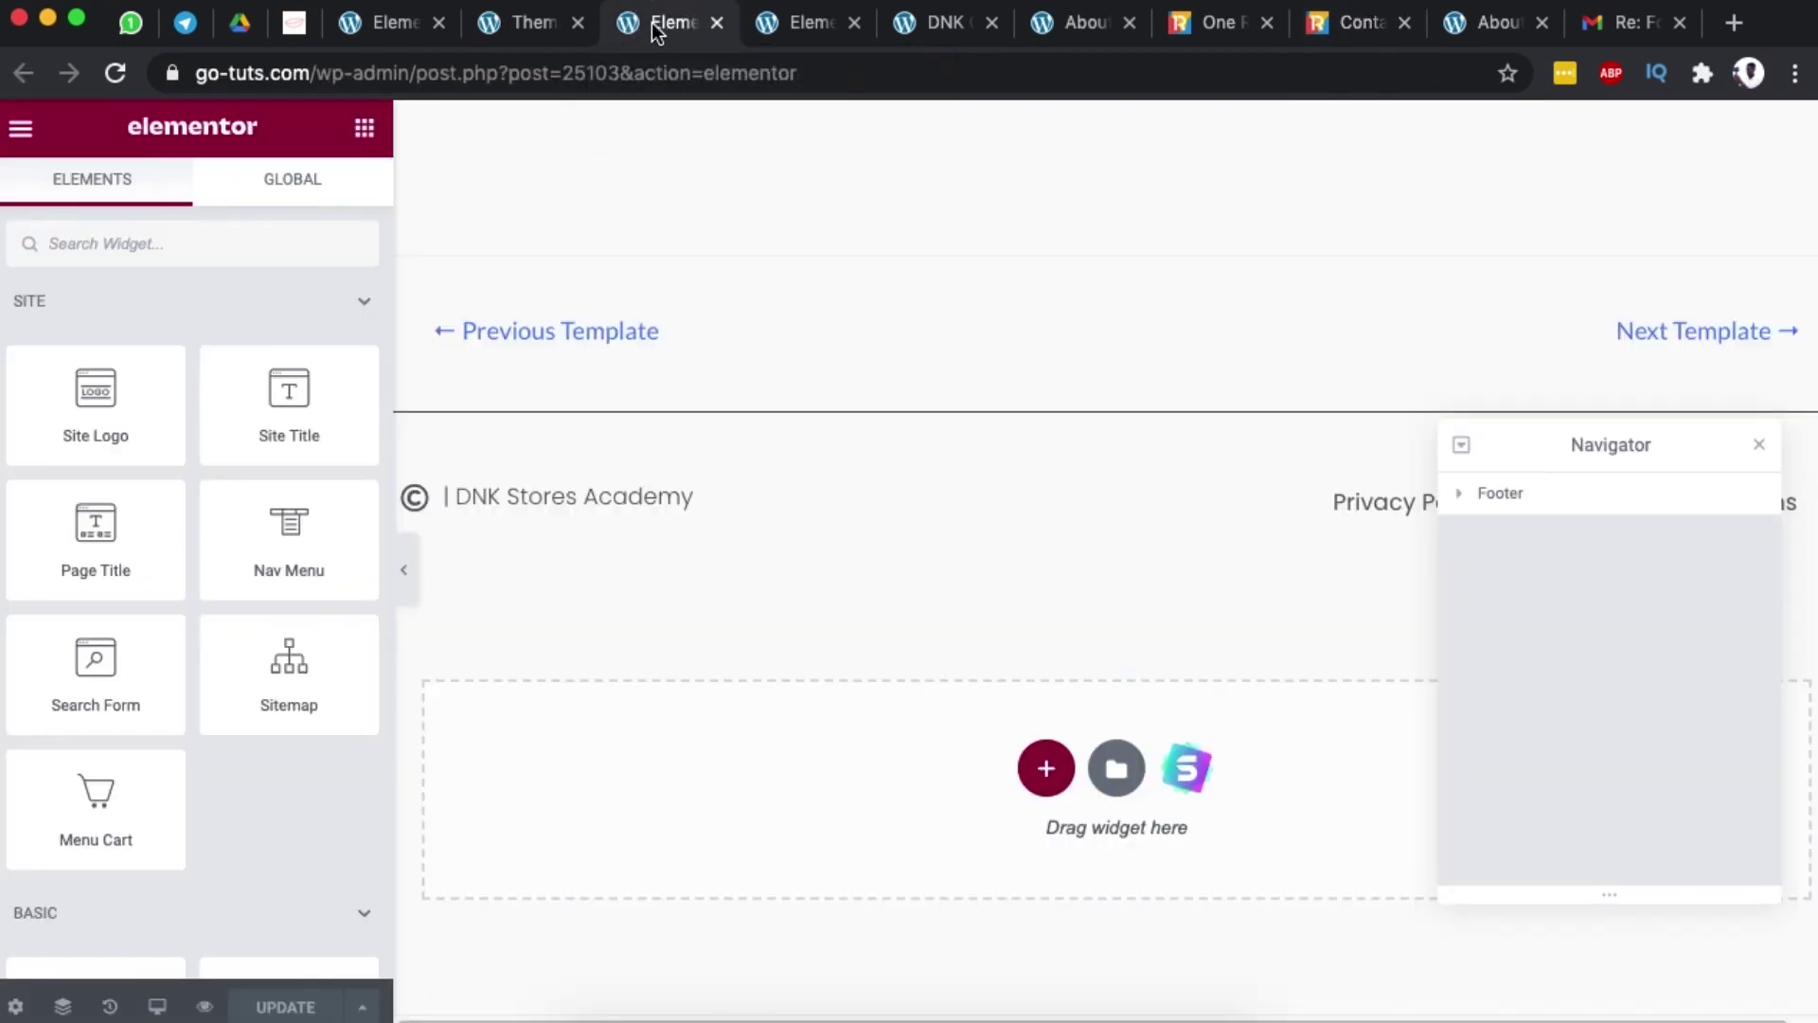
{"action": "left_click", "coordinate": [512, 27]}
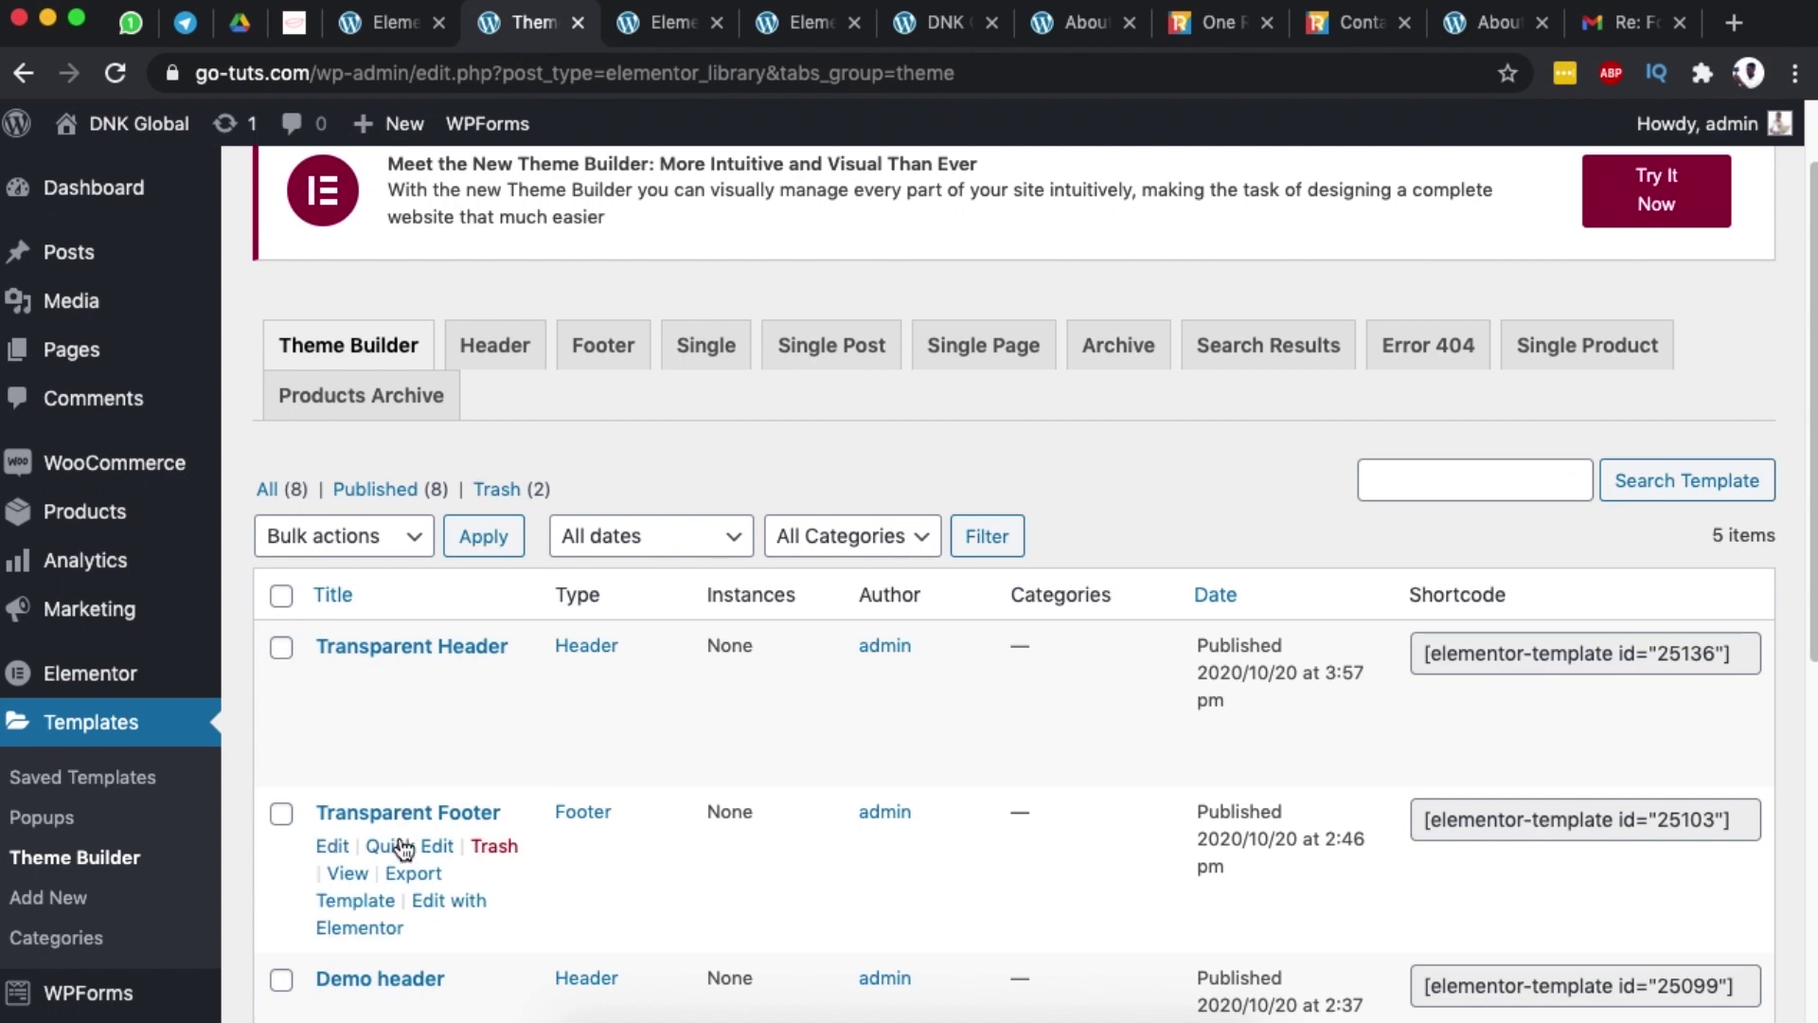
{"action": "left_click", "coordinate": [677, 31]}
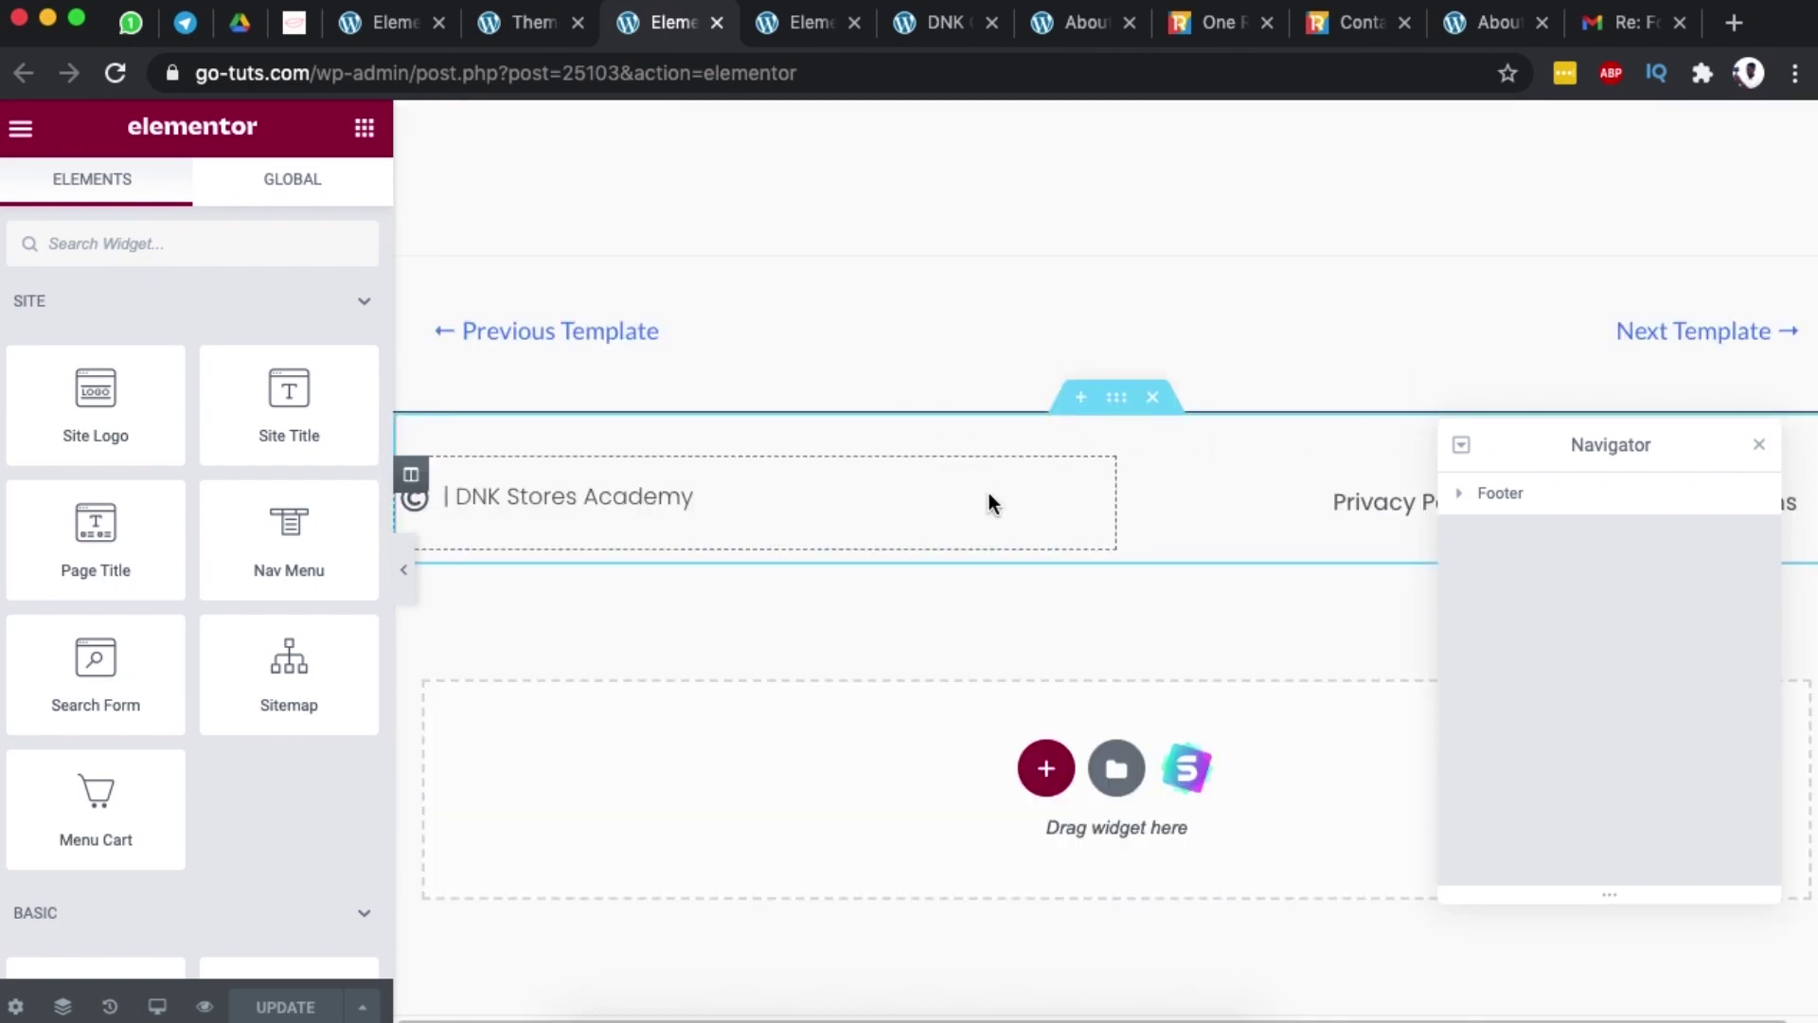
{"action": "left_click", "coordinate": [1117, 396]}
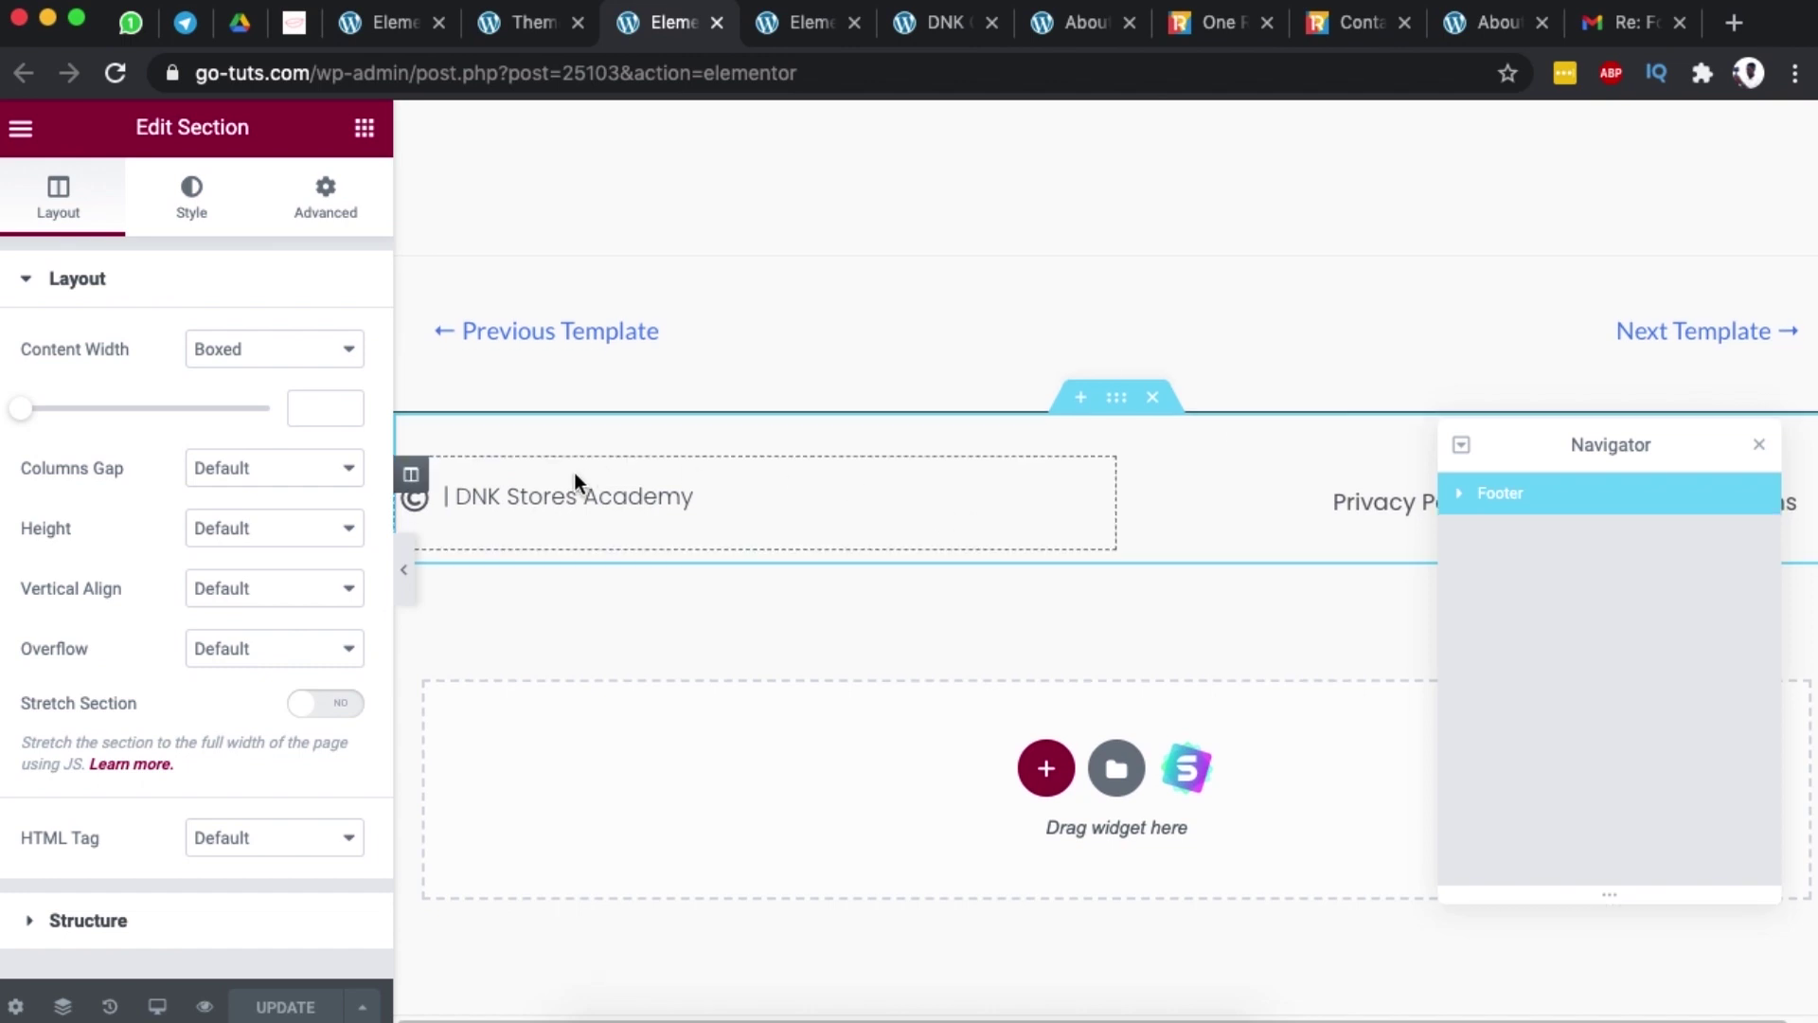
{"action": "left_click", "coordinate": [1758, 447]}
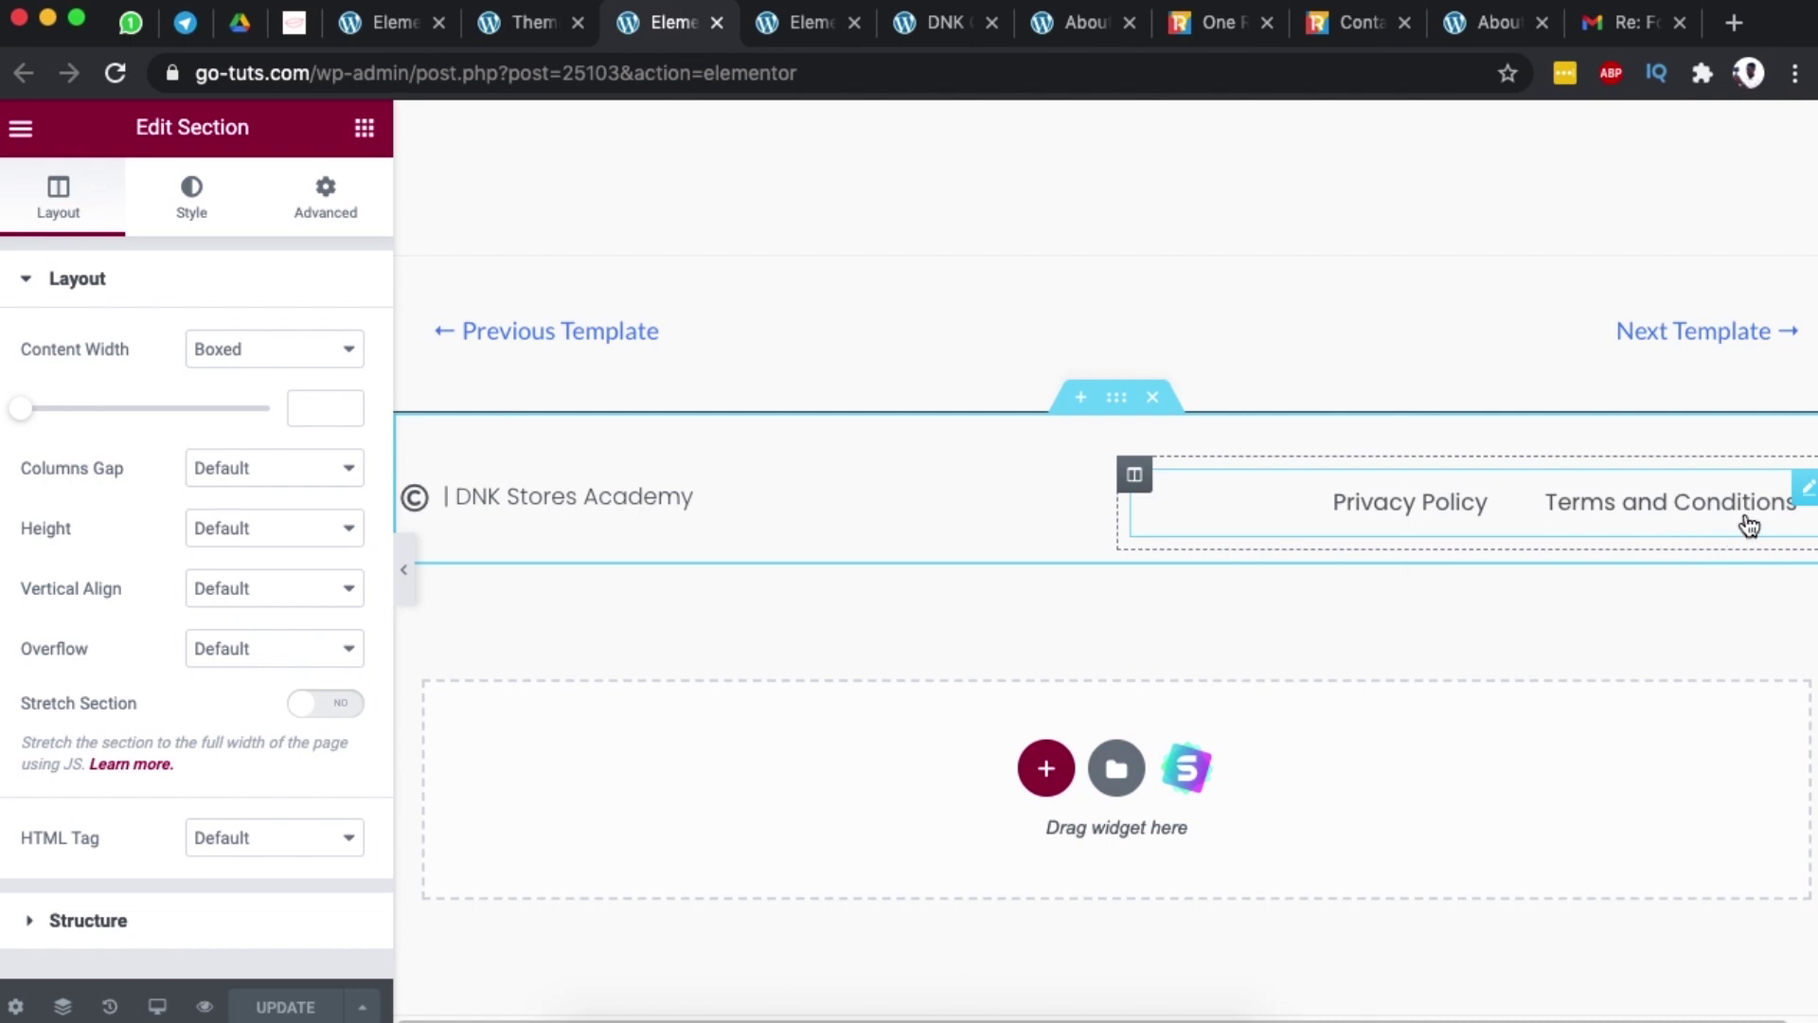
- Open the Transparent Header template and view its display conditions: Entire Site, excluding Home2
{"action": "left_click", "coordinate": [513, 22]}
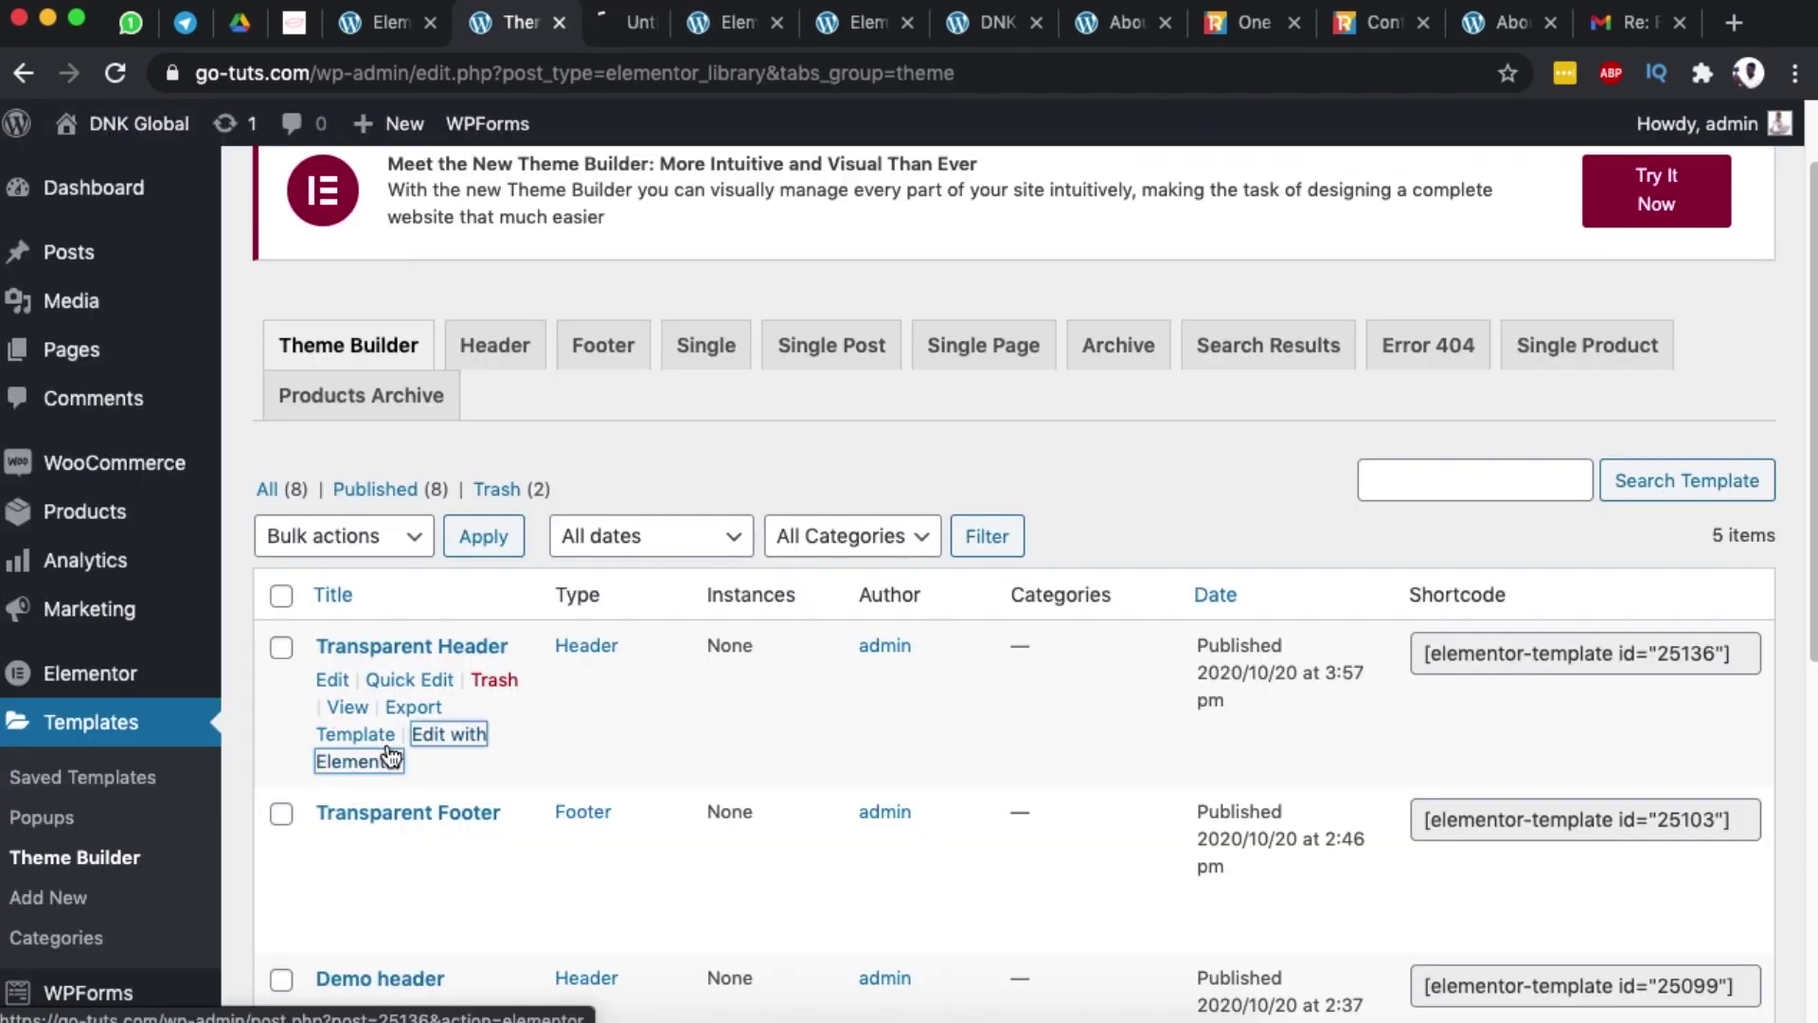
{"action": "left_click", "coordinate": [634, 27]}
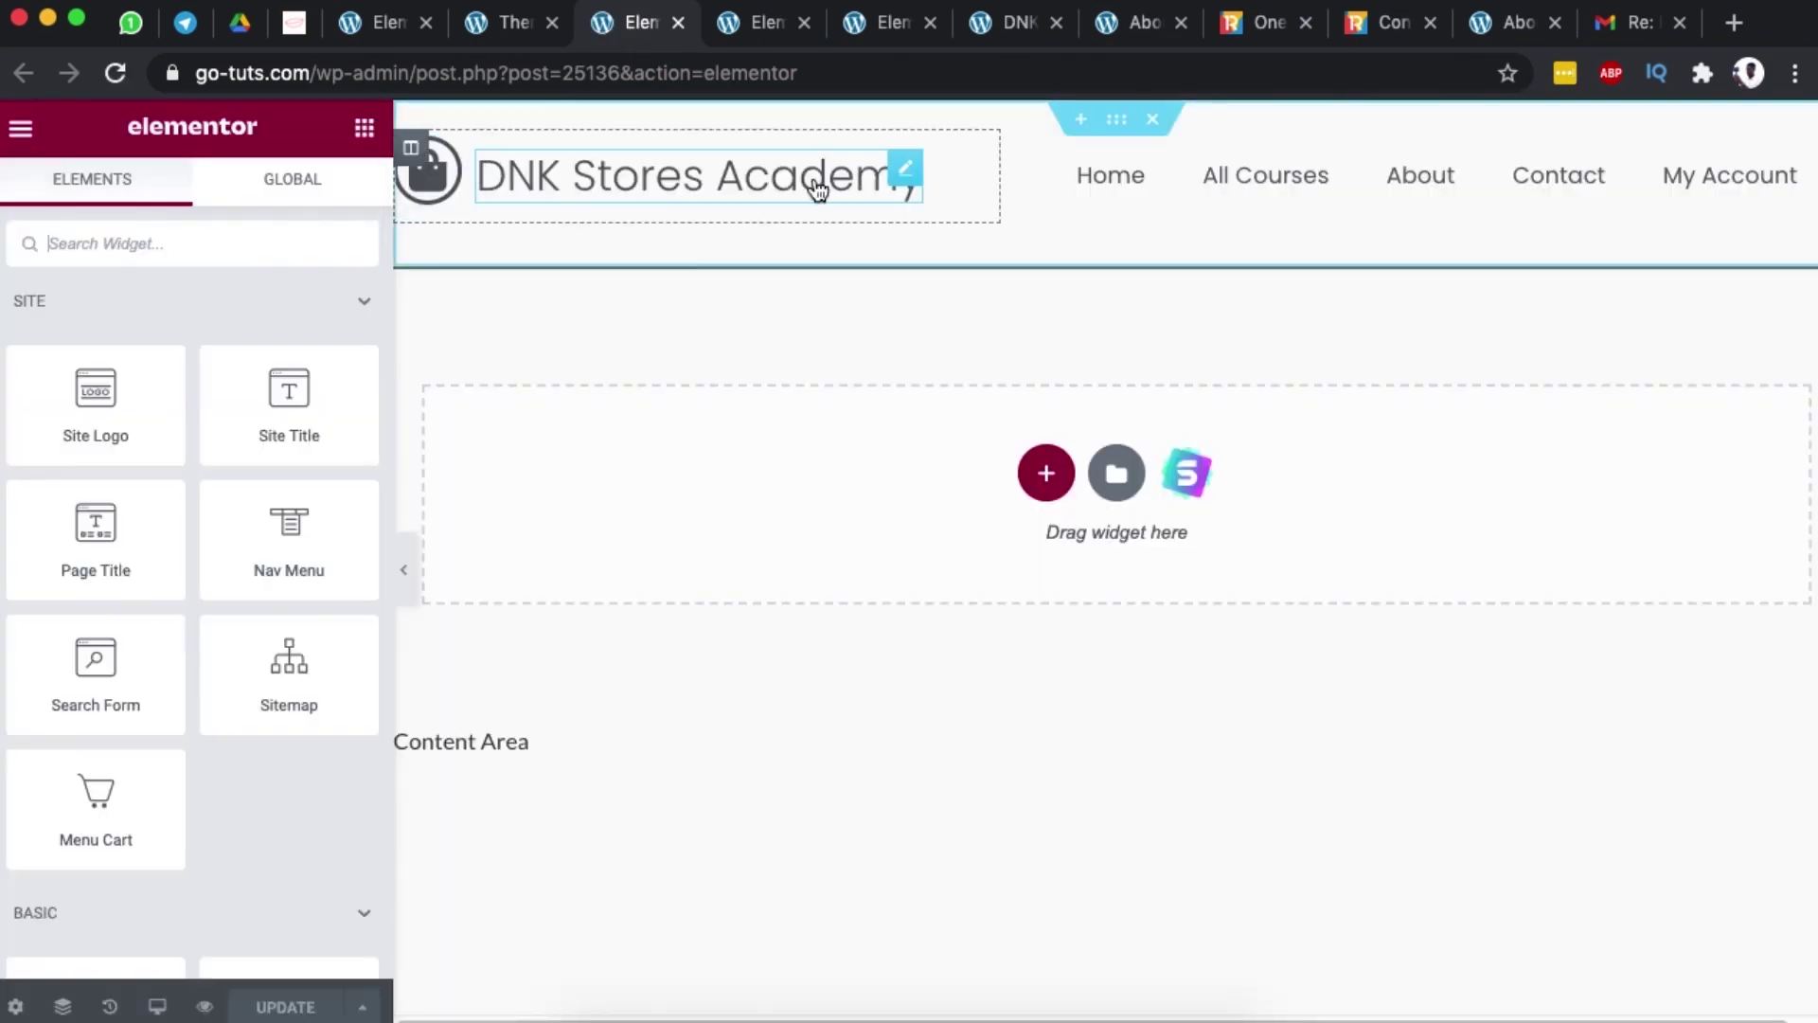
{"action": "left_click", "coordinate": [458, 156]}
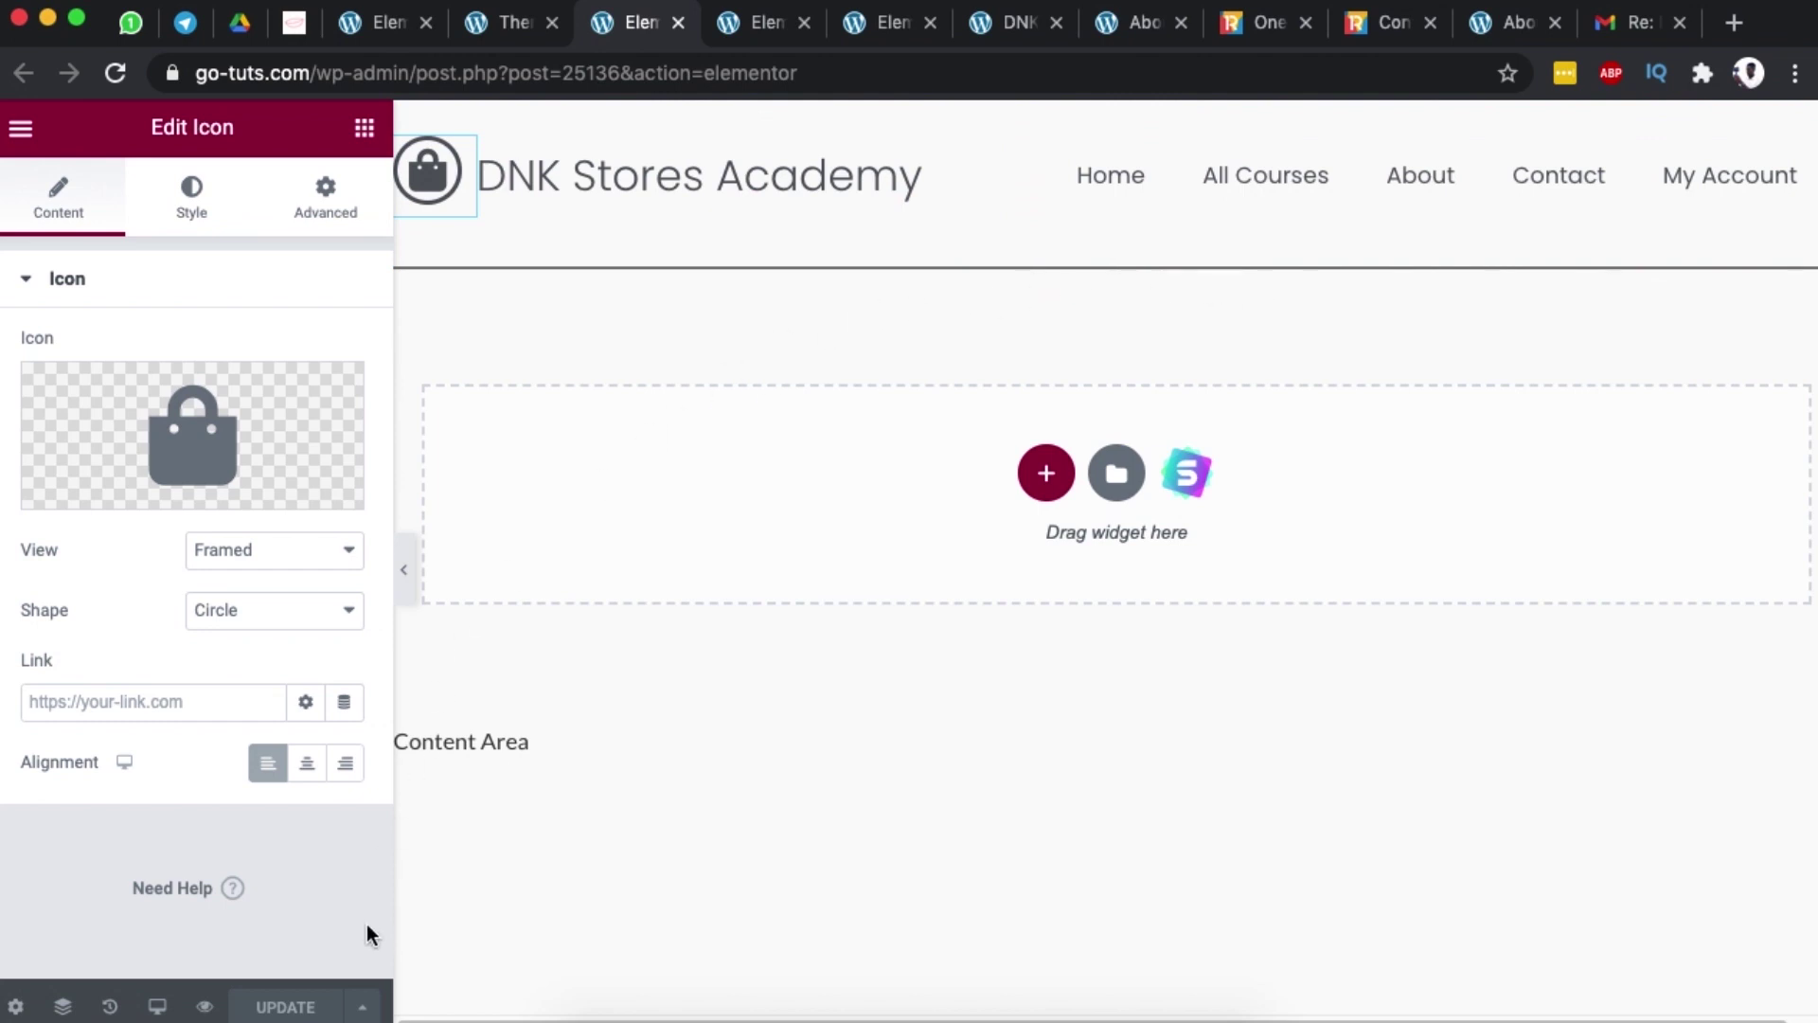
{"action": "left_click", "coordinate": [364, 1009]}
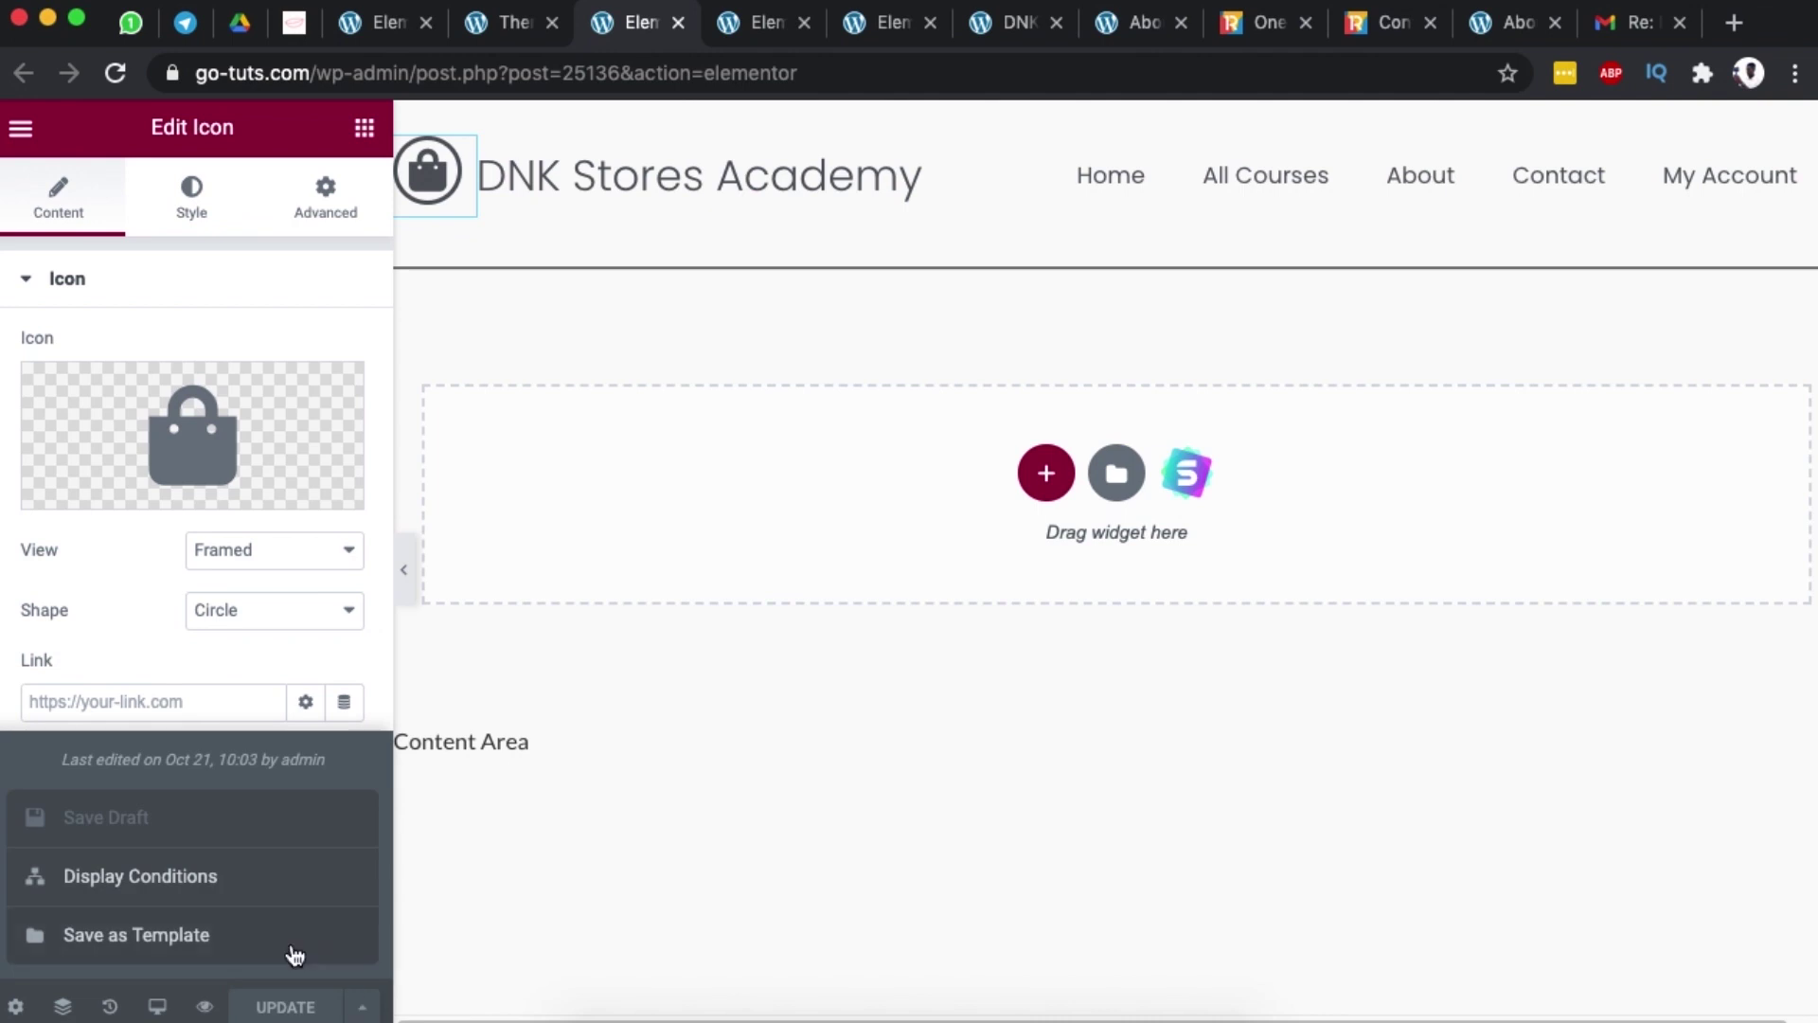
{"action": "left_click", "coordinate": [136, 886]}
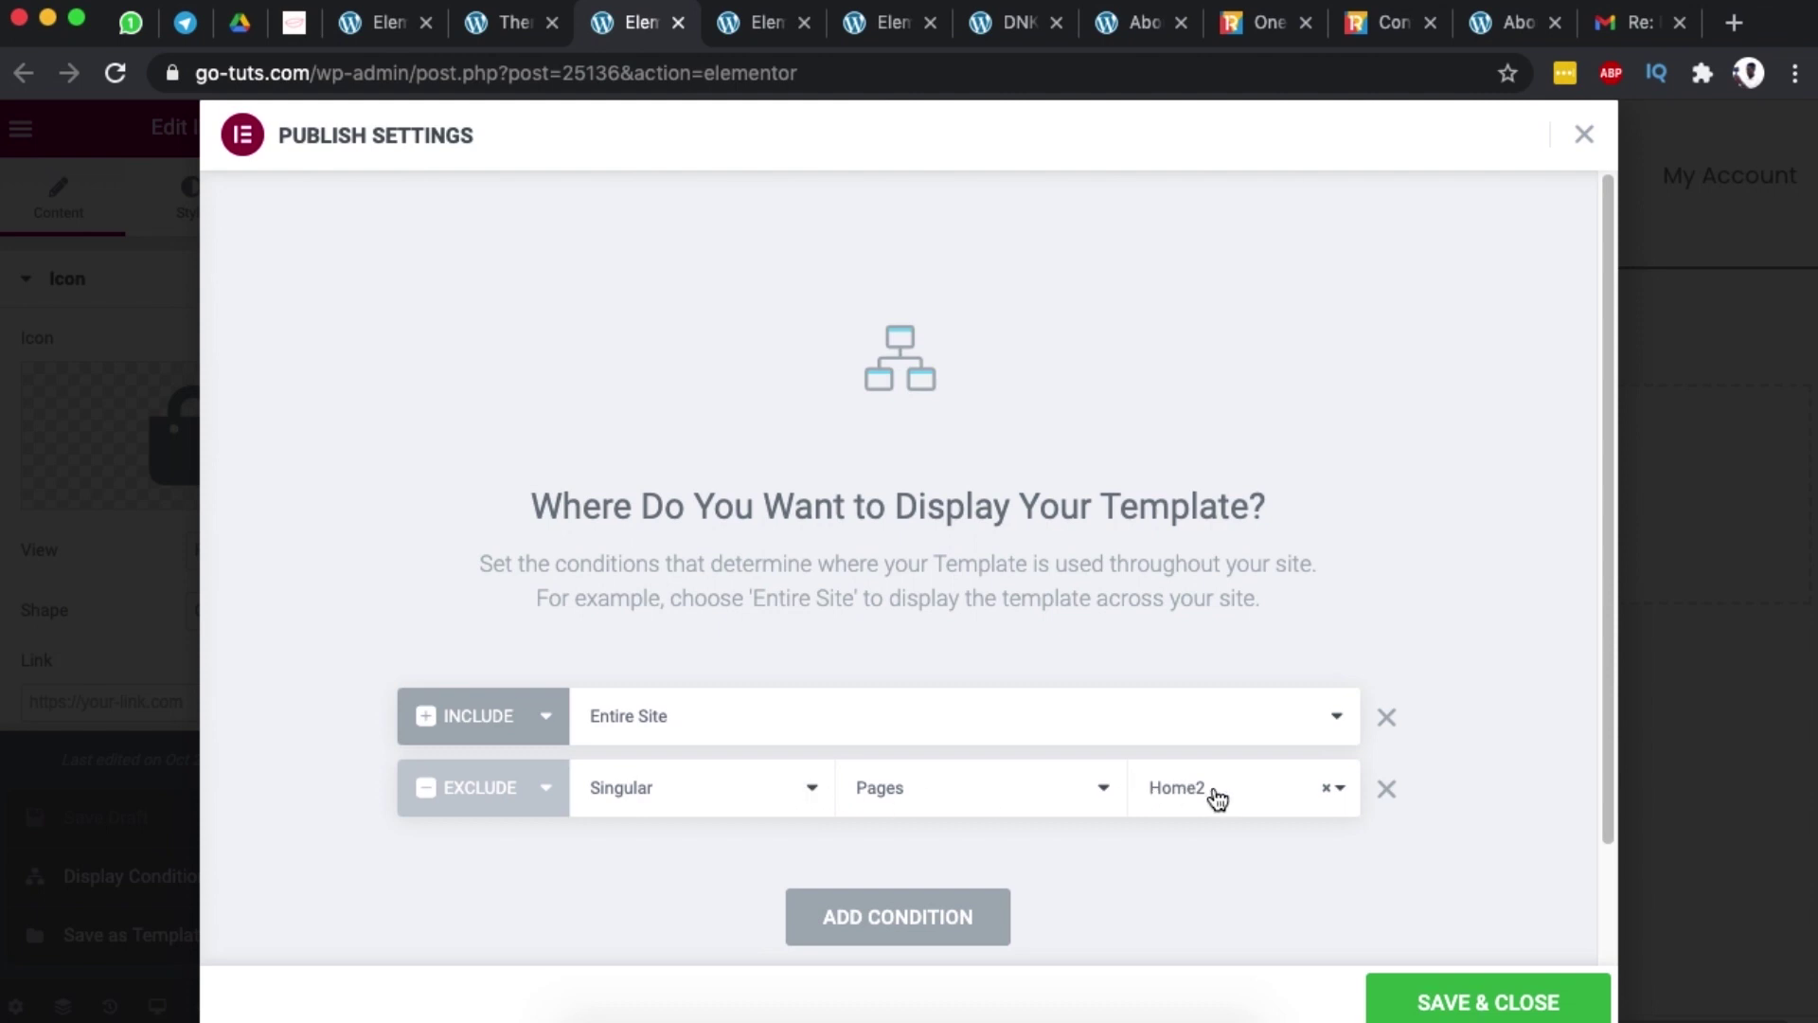
{"action": "left_click", "coordinate": [1020, 28]}
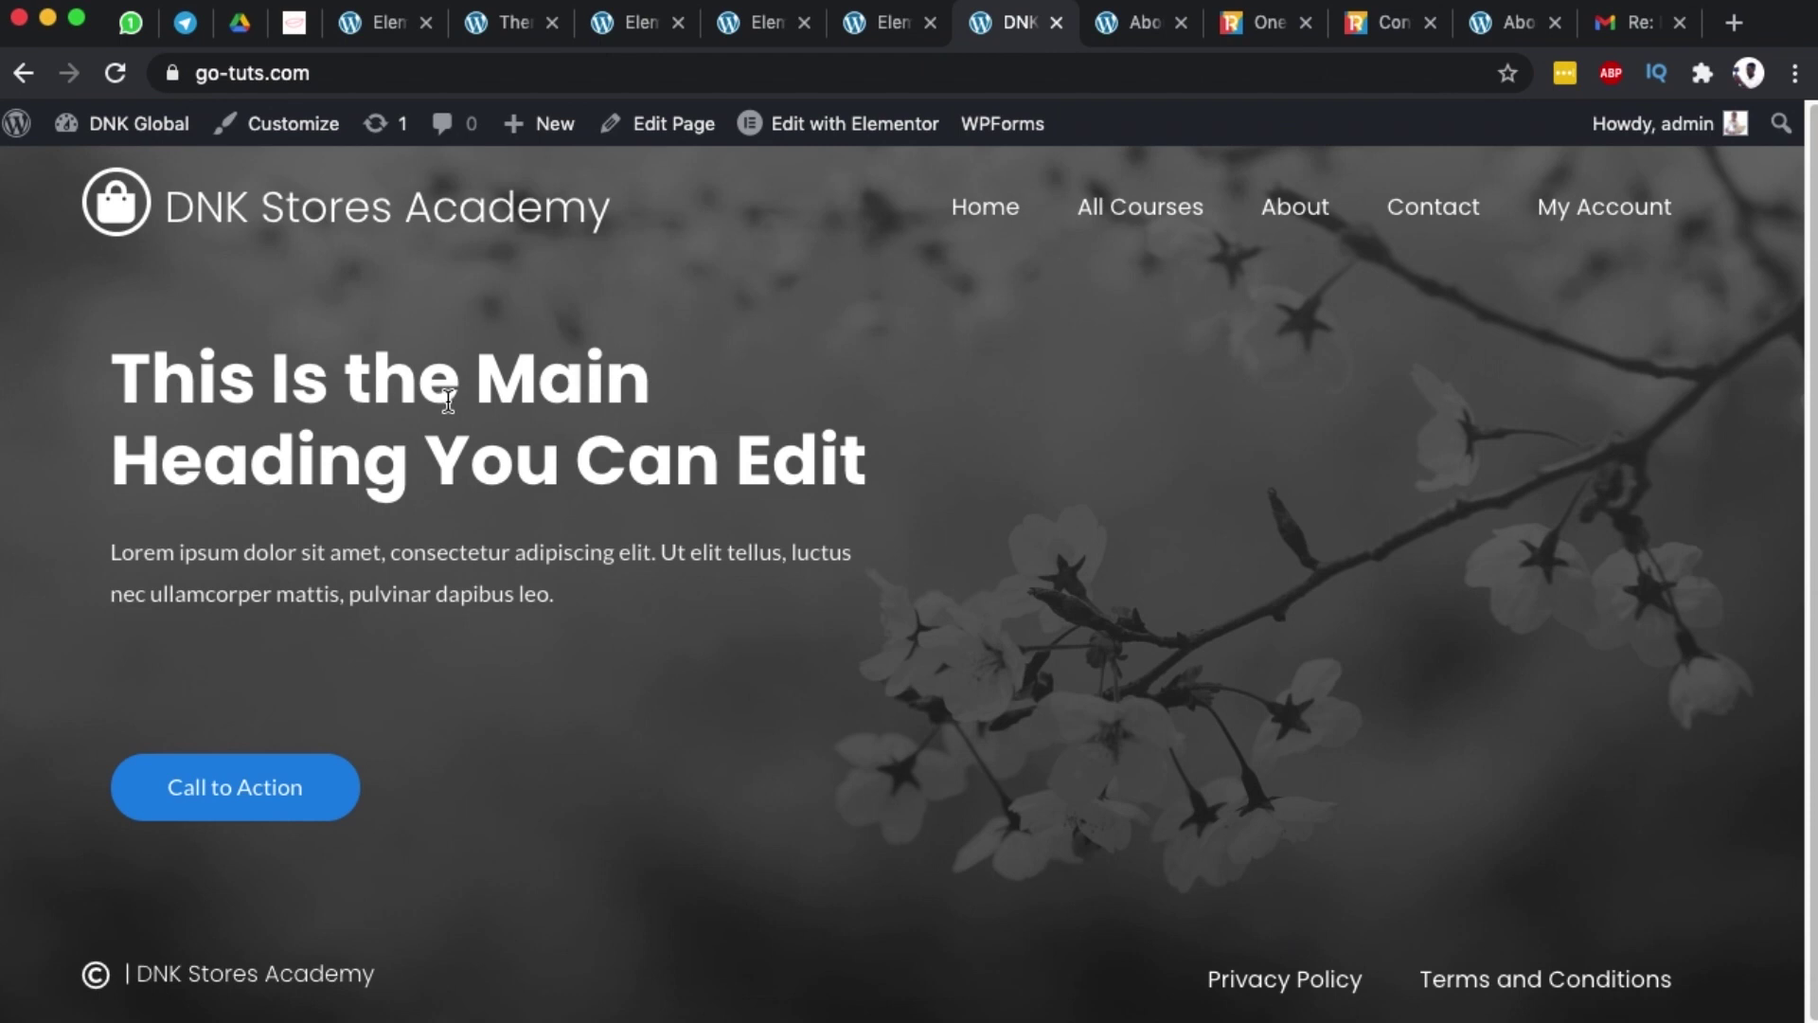
- Check the footer template's conditions (Entire Site, excluding Home2) and close them unchanged
{"action": "left_click", "coordinate": [758, 32]}
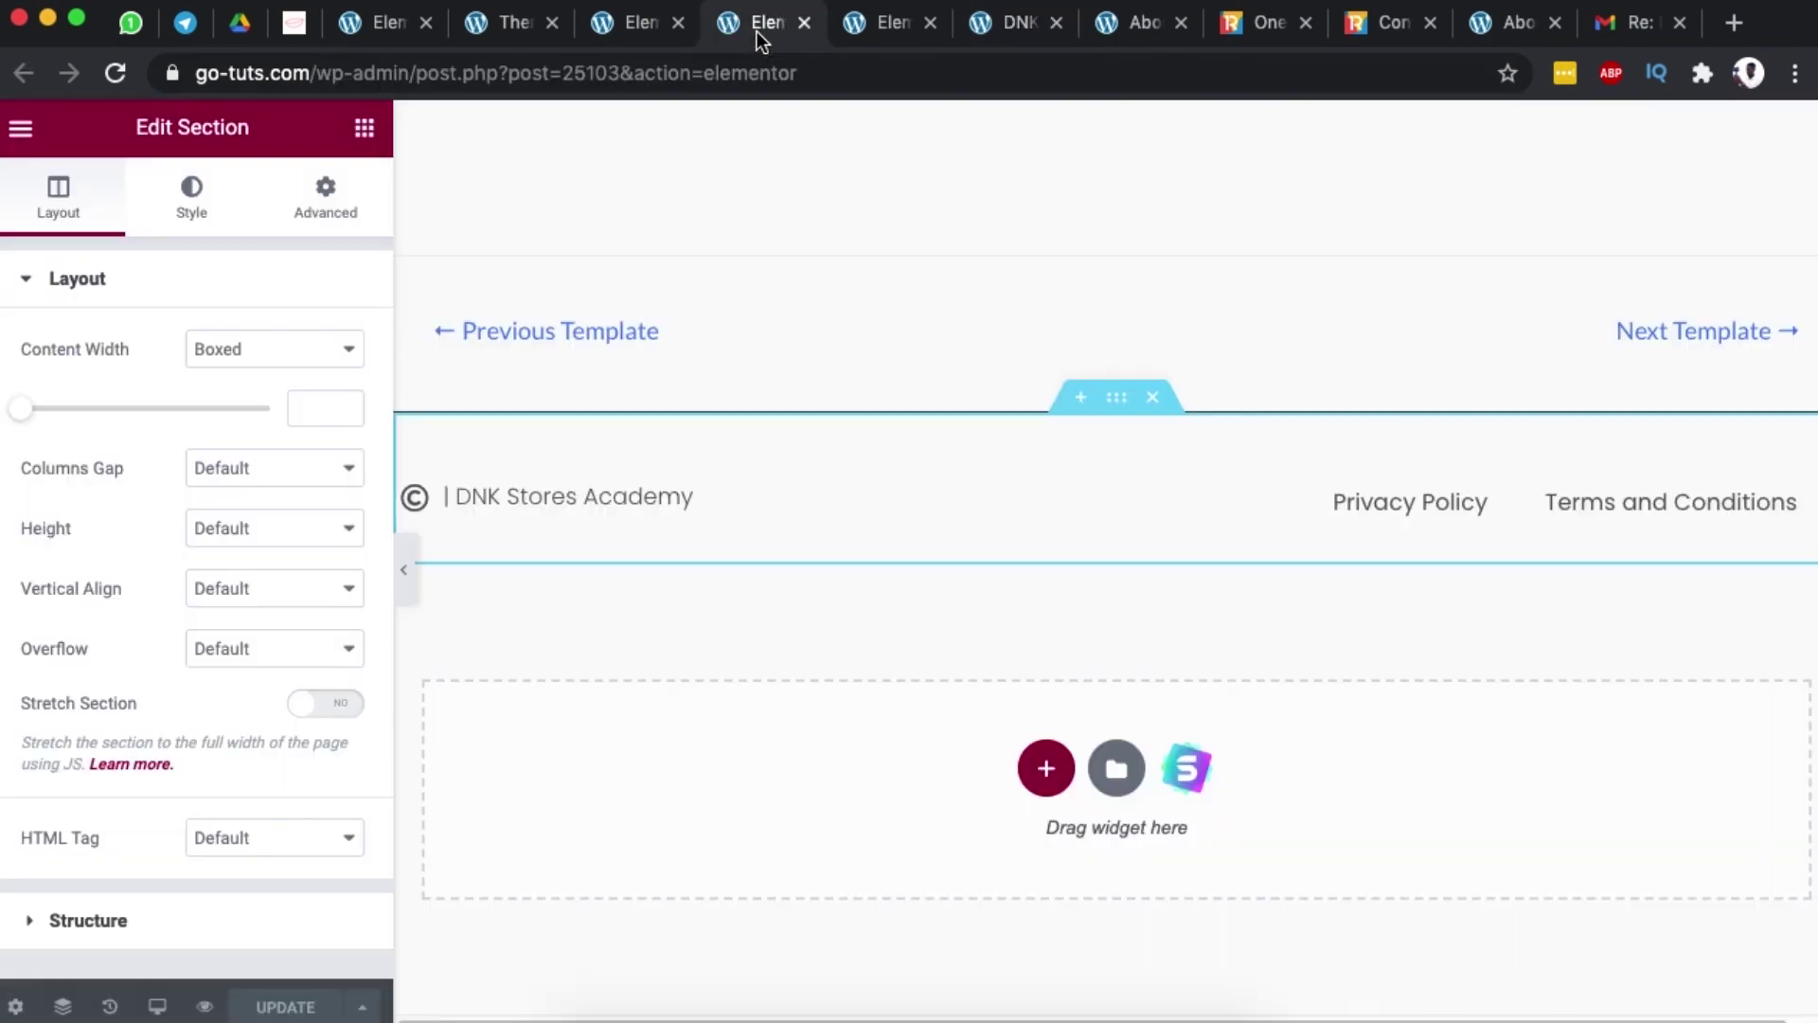
{"action": "left_click", "coordinate": [361, 1009]}
{"action": "left_click", "coordinate": [154, 881]}
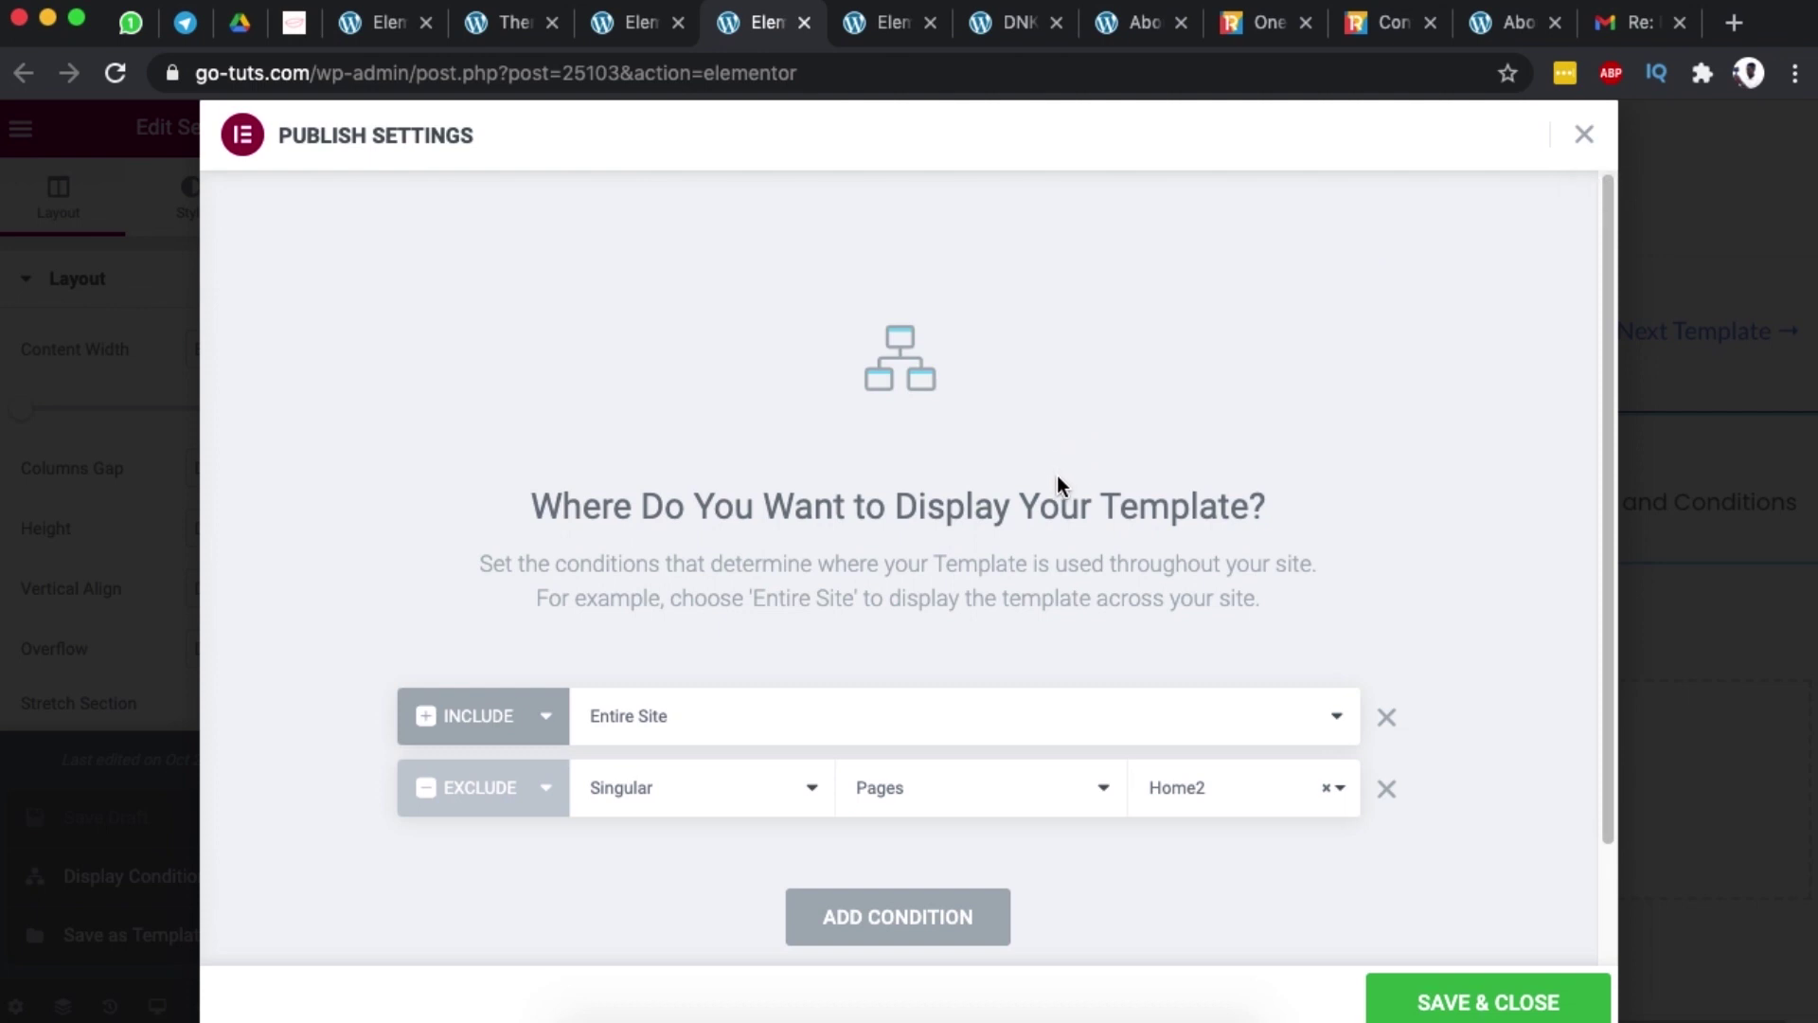
{"action": "left_click", "coordinate": [1236, 795]}
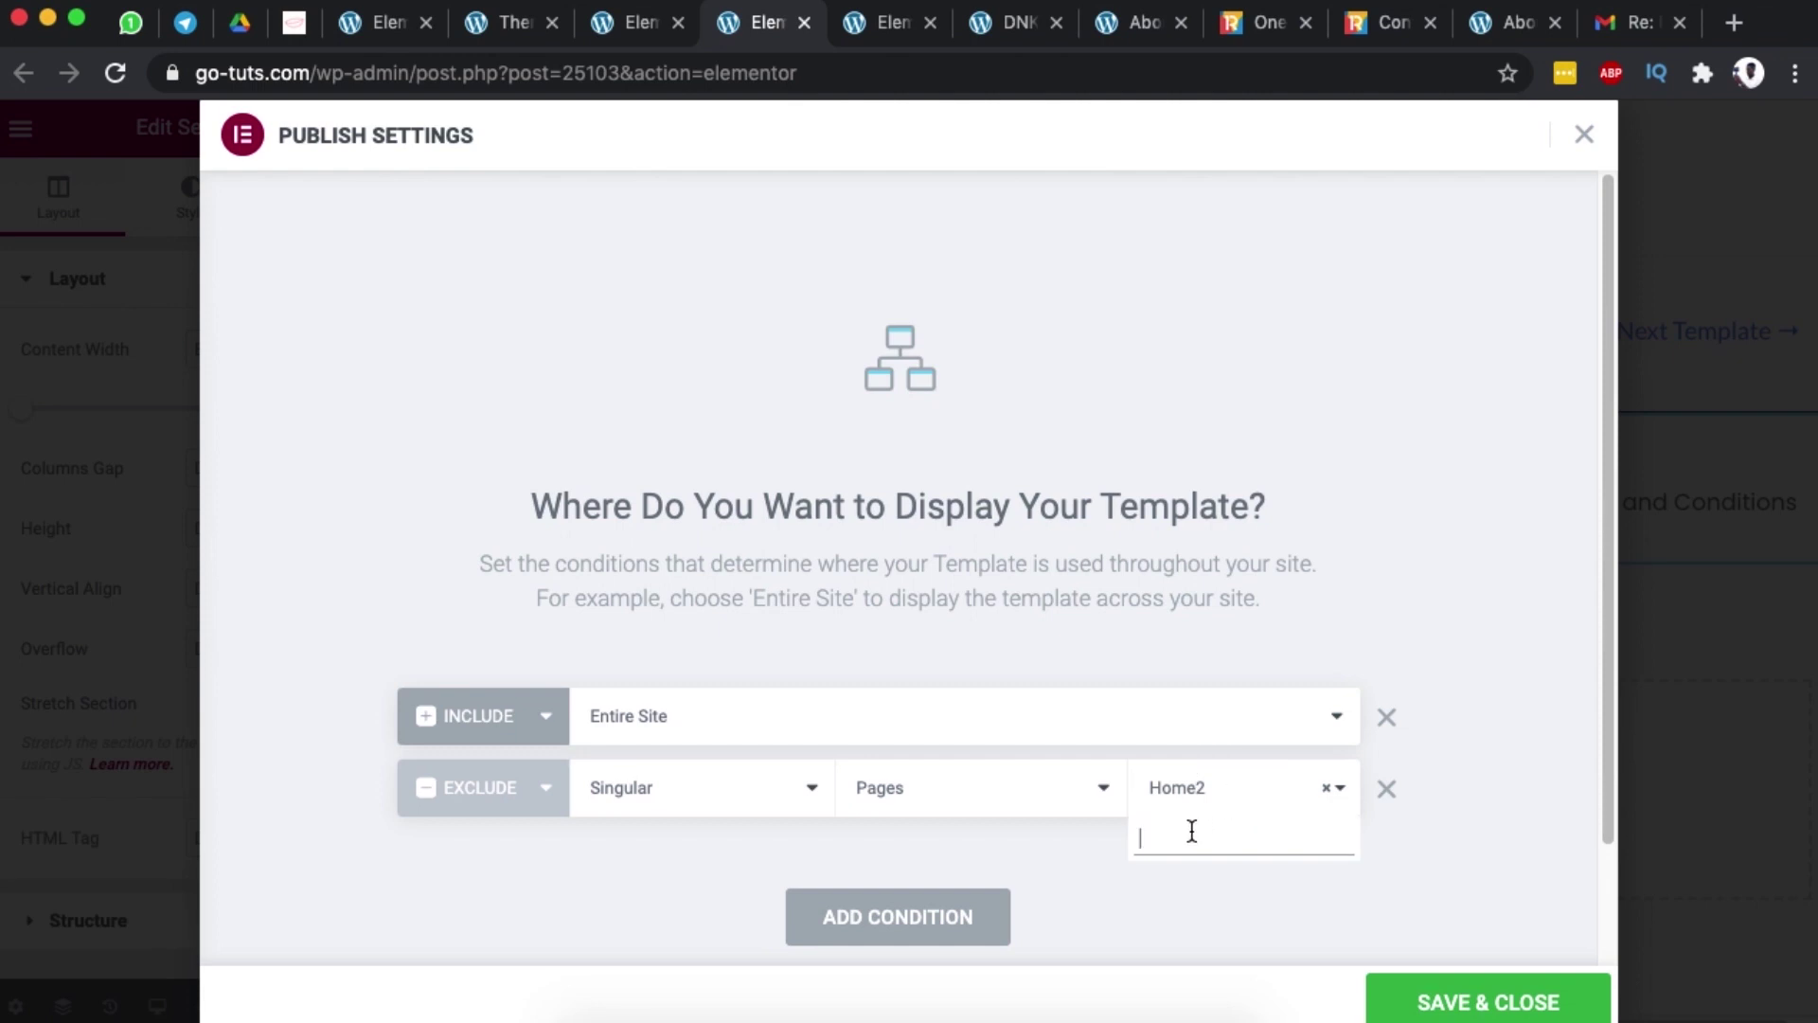
{"action": "key", "text": "Escape"}
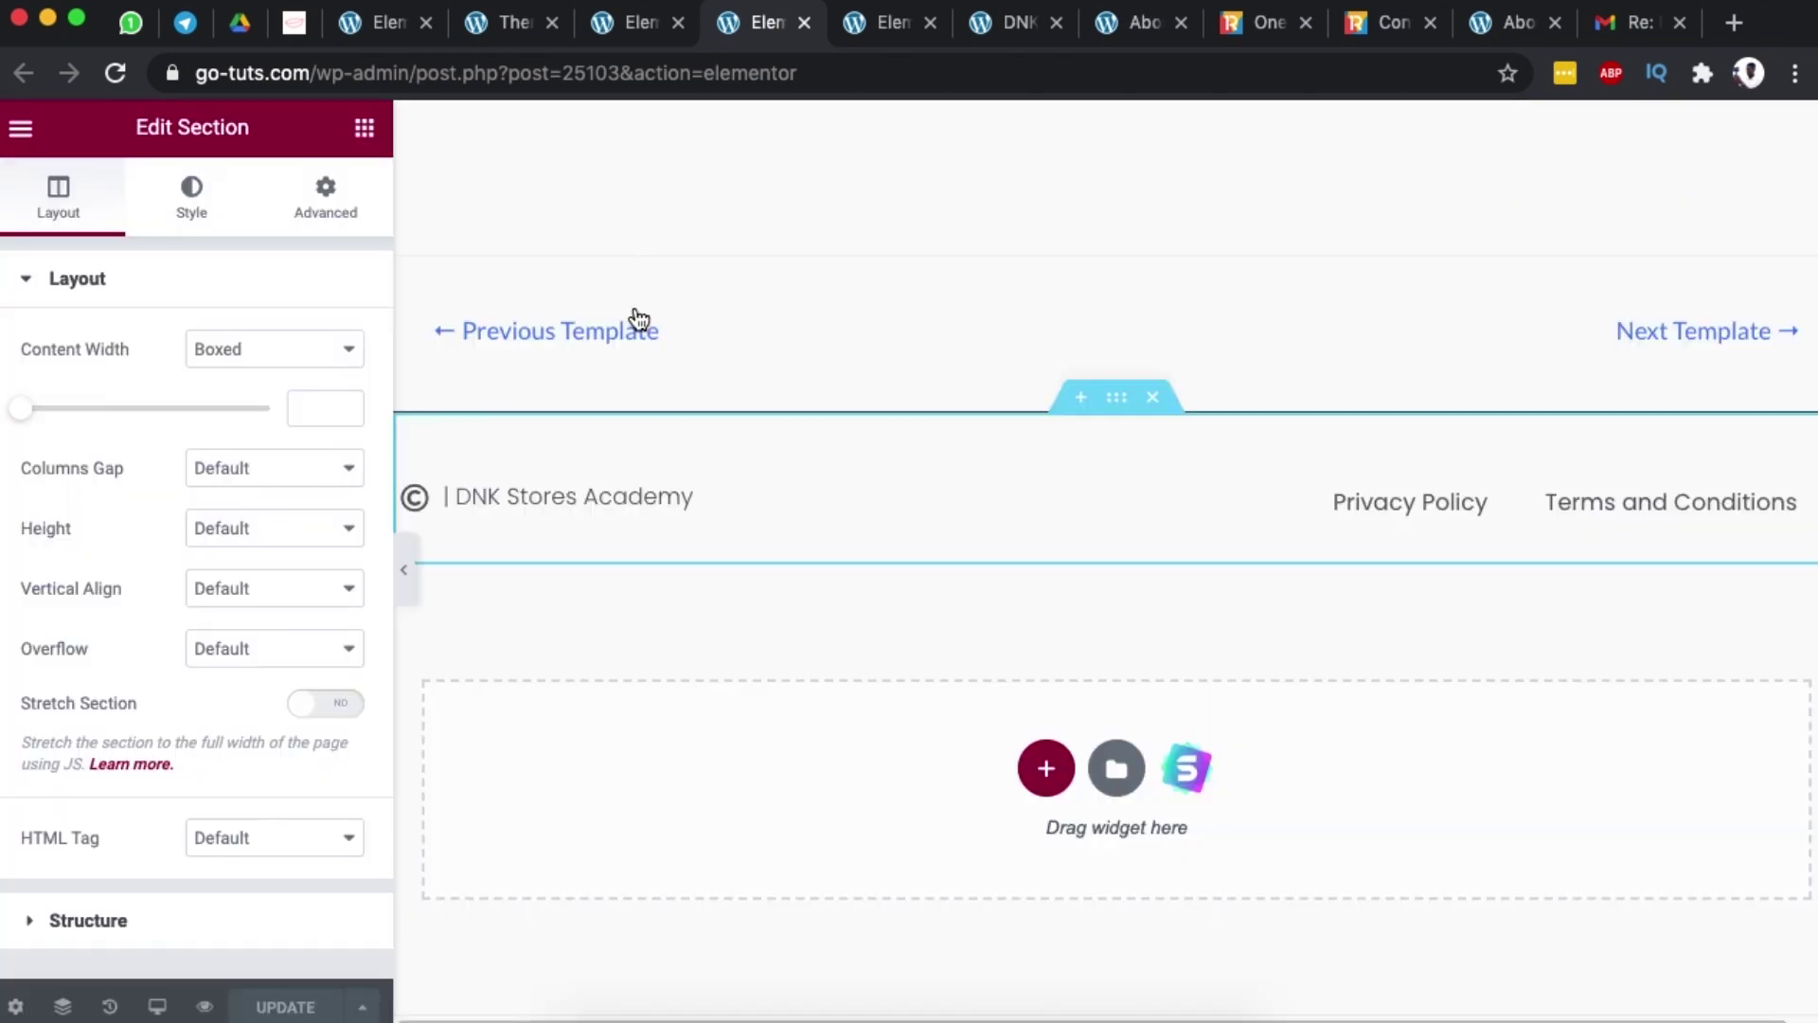
- Select the homepage's Home section and view its layout: Fit To Screen height, 200 px padding
{"action": "left_click", "coordinate": [881, 23]}
{"action": "left_click", "coordinate": [634, 22]}
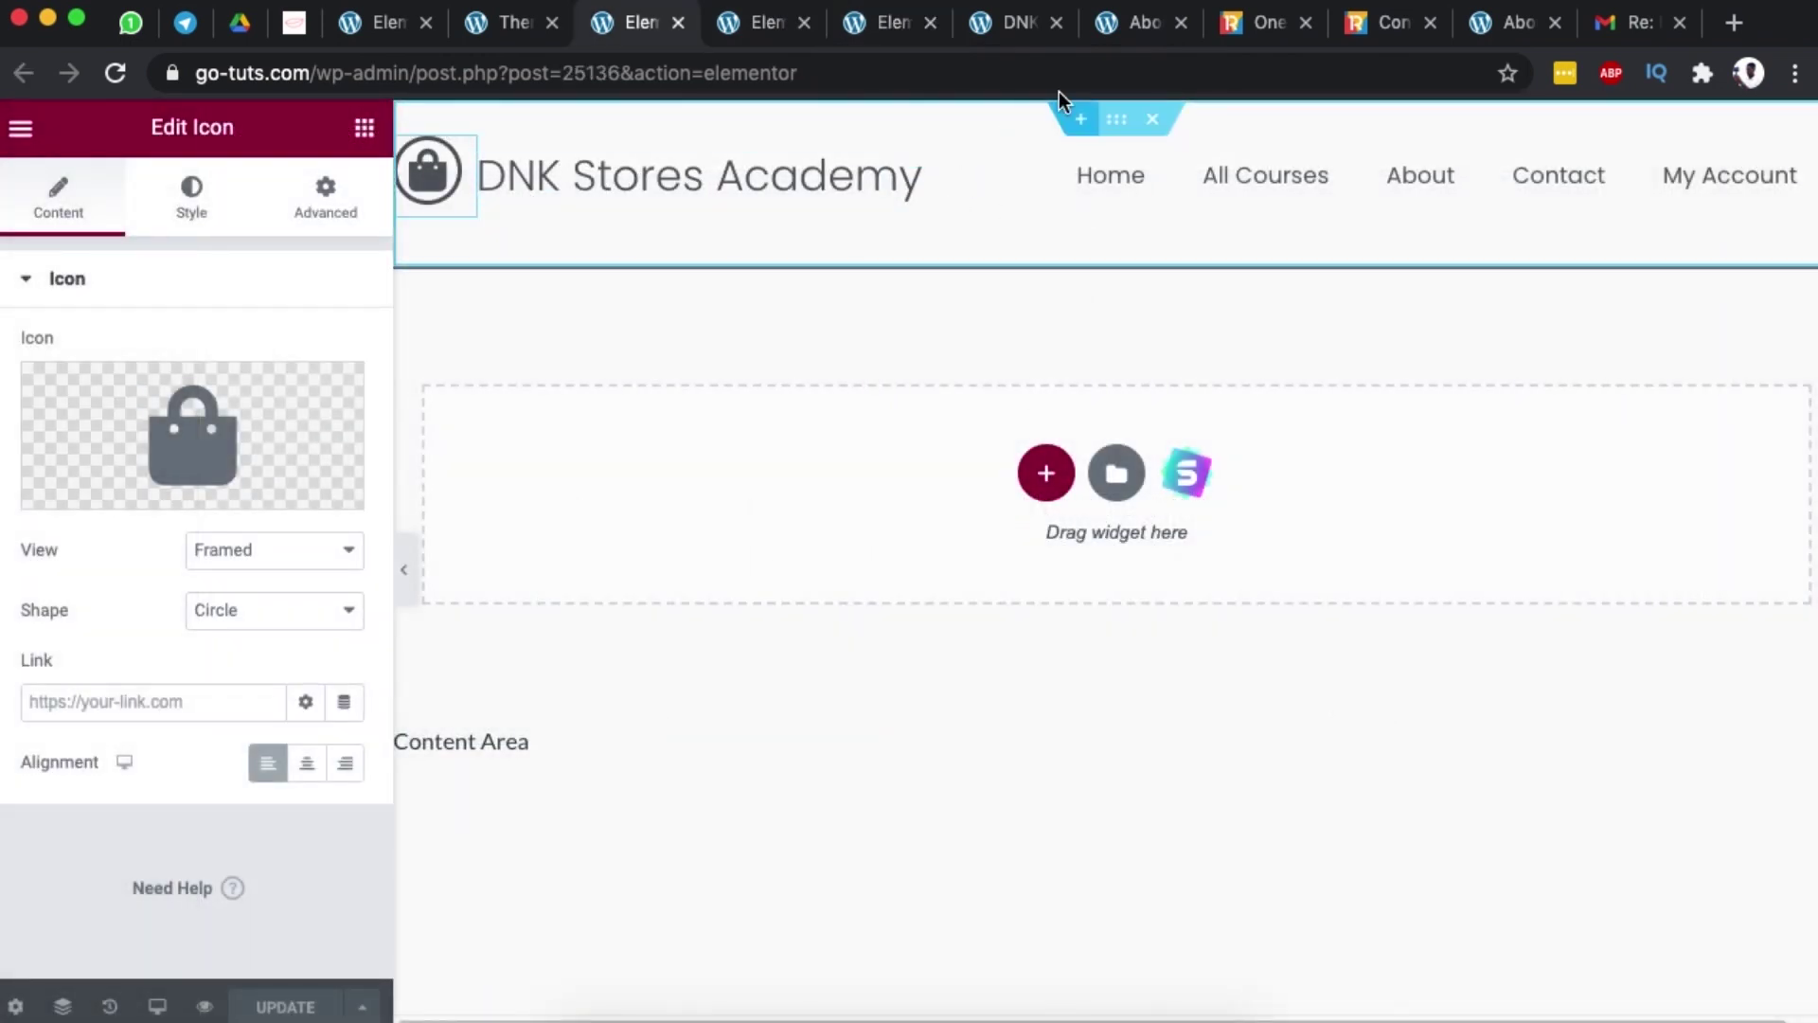
{"action": "left_click", "coordinate": [1005, 20]}
{"action": "left_click", "coordinate": [887, 21]}
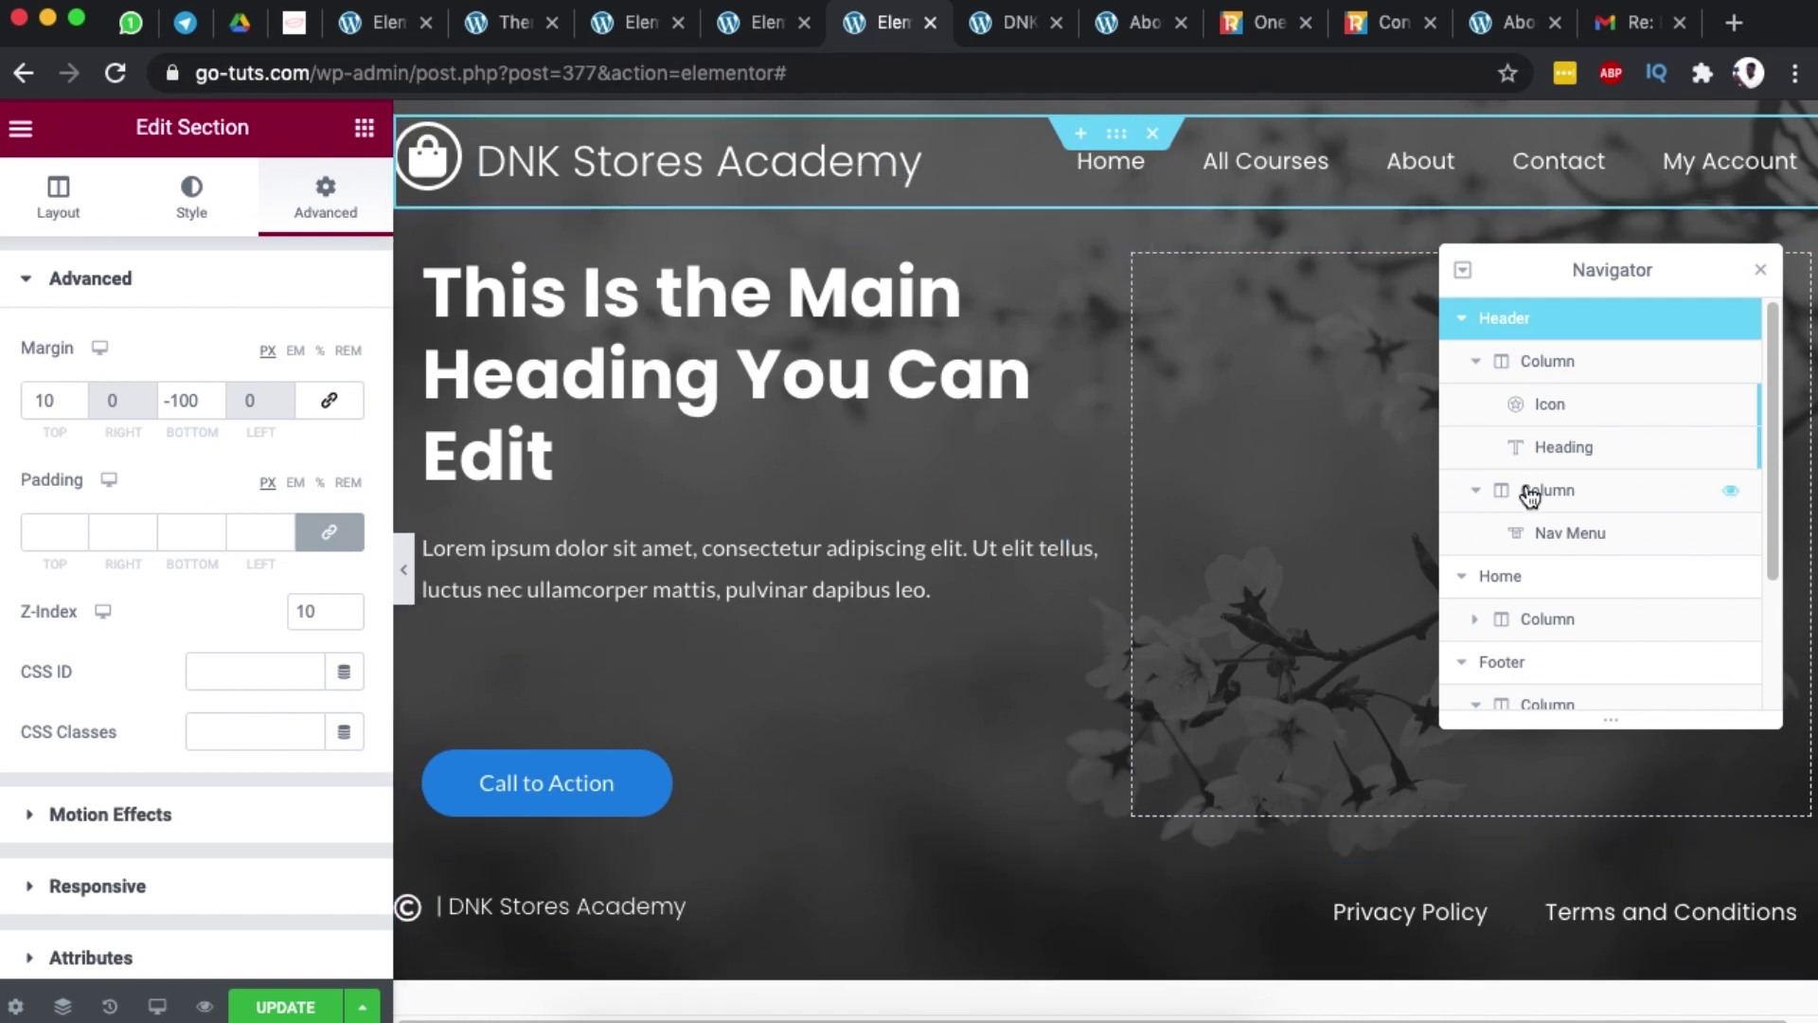
{"action": "left_click", "coordinate": [1465, 320]}
{"action": "left_click", "coordinate": [1501, 362]}
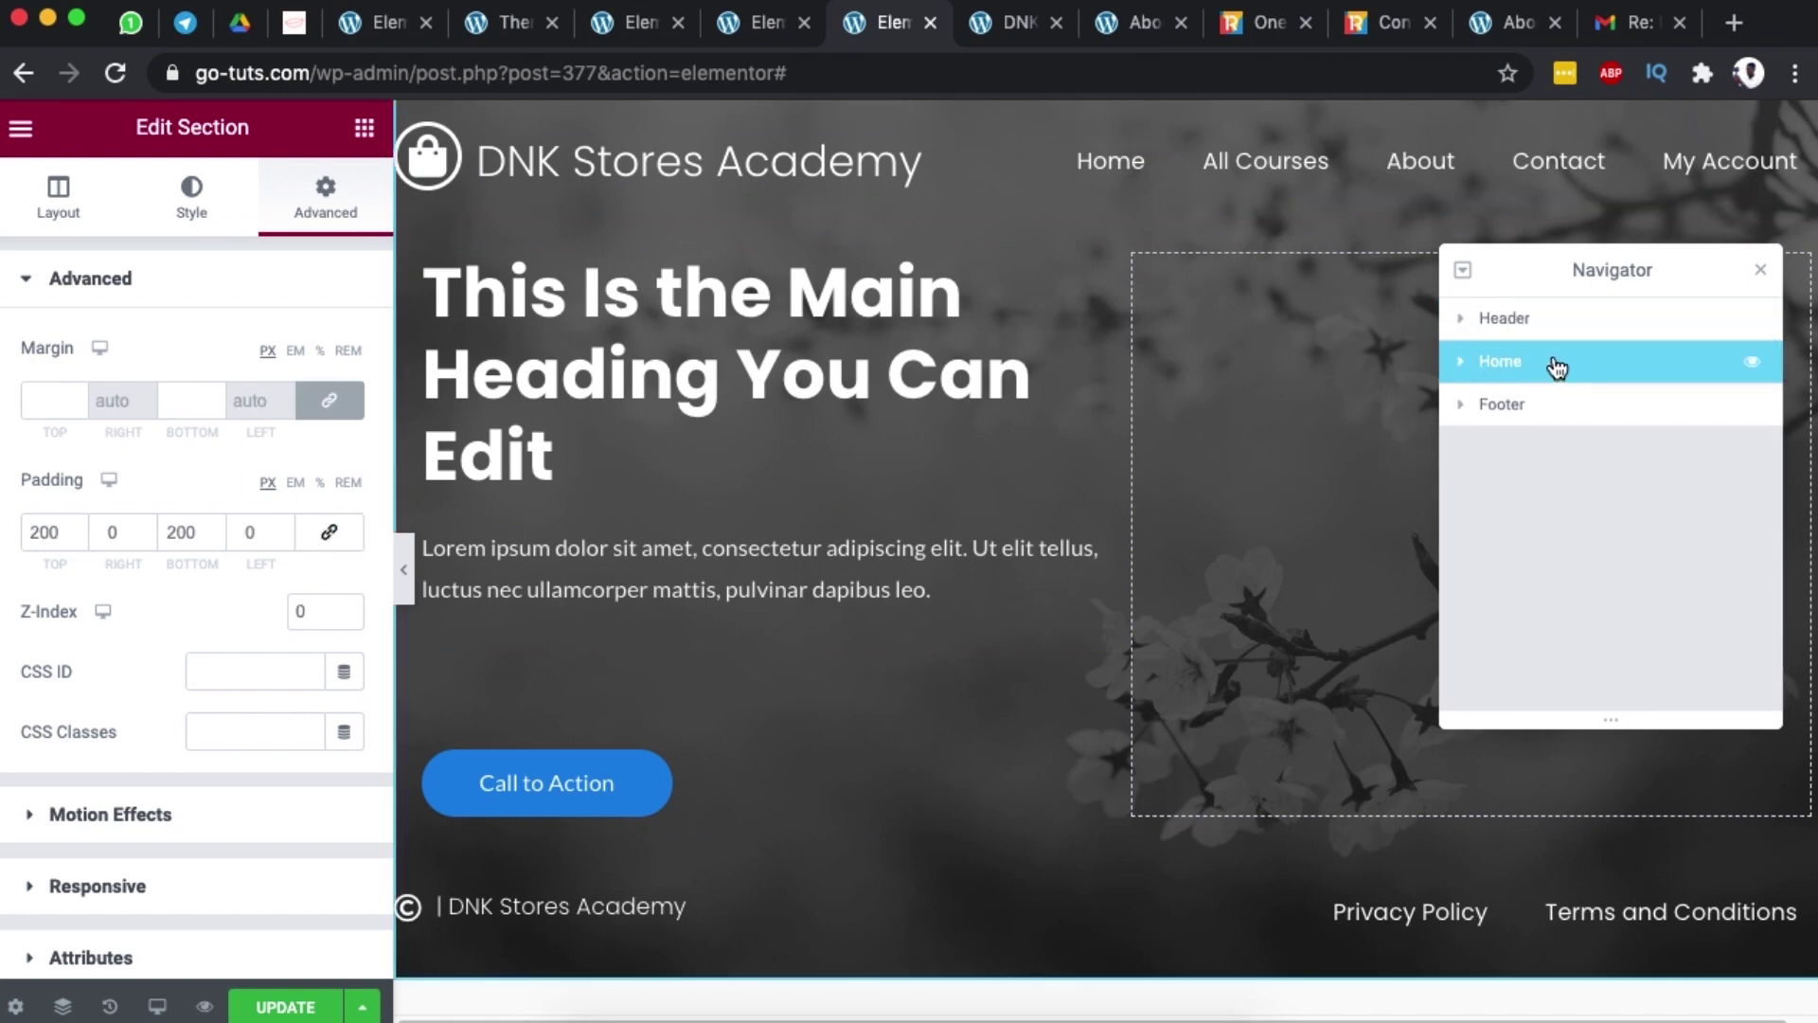
{"action": "left_click", "coordinate": [53, 193]}
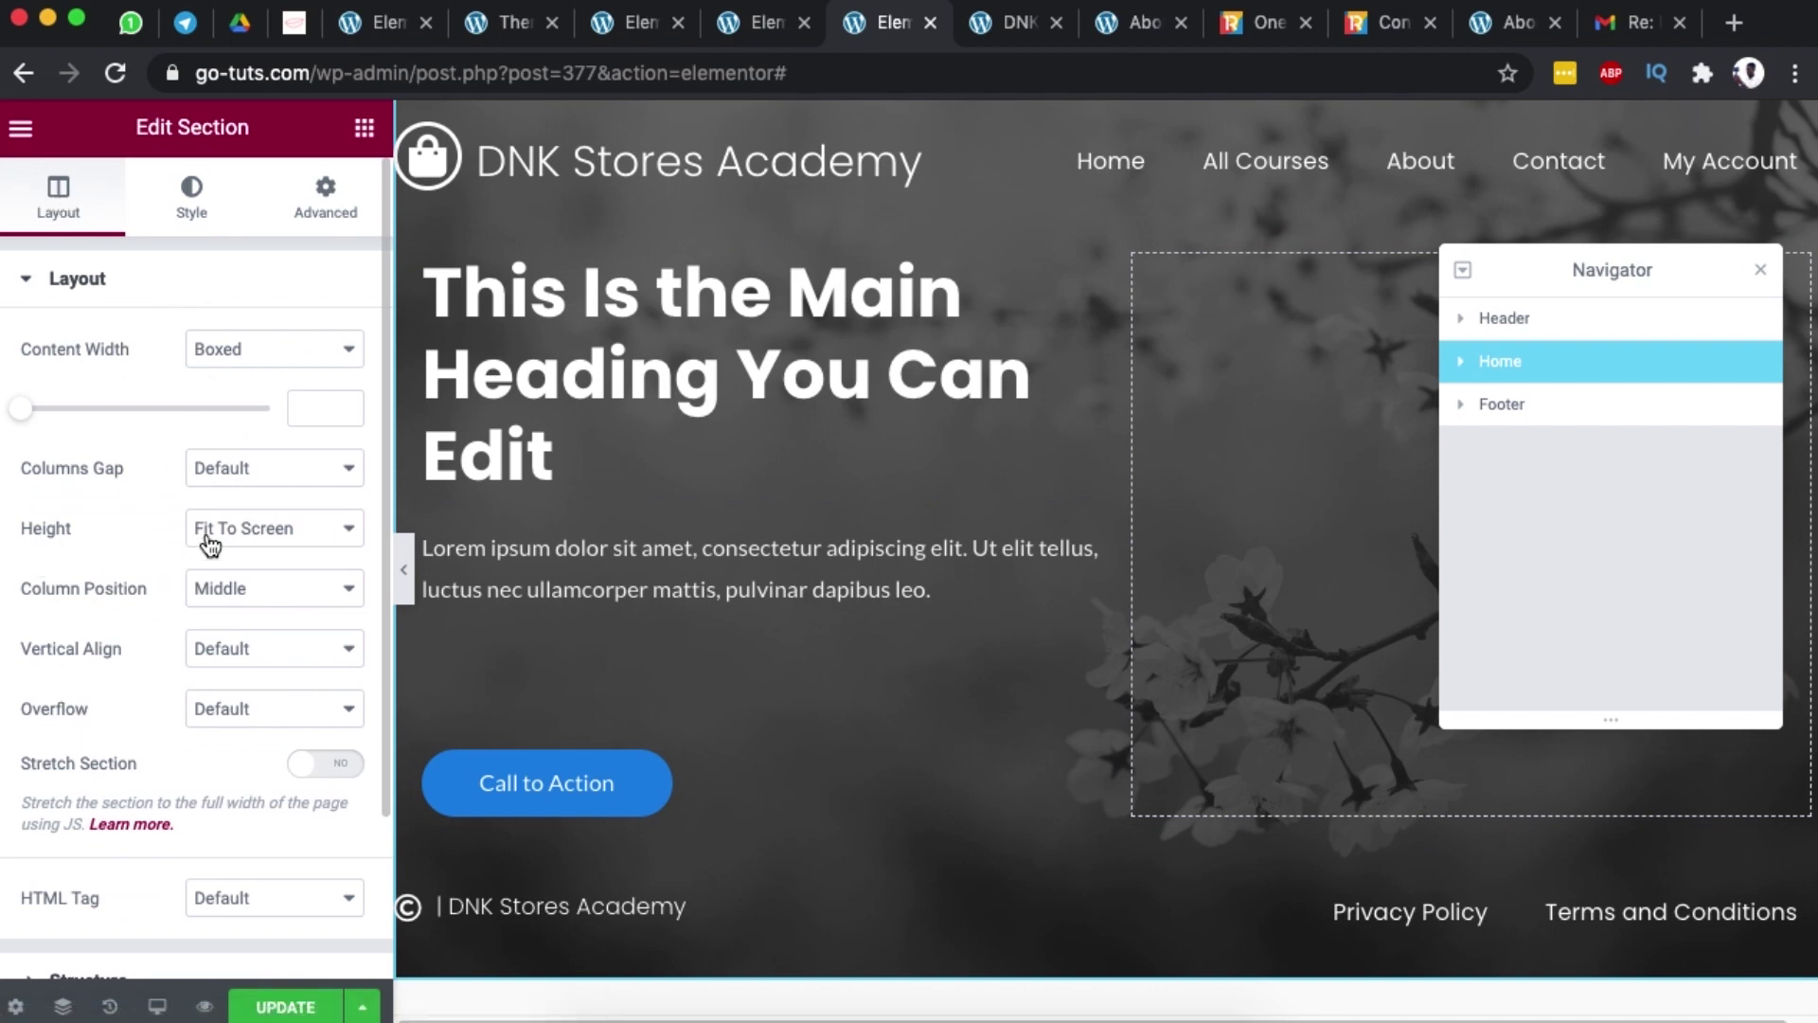
{"action": "left_click", "coordinate": [1009, 25]}
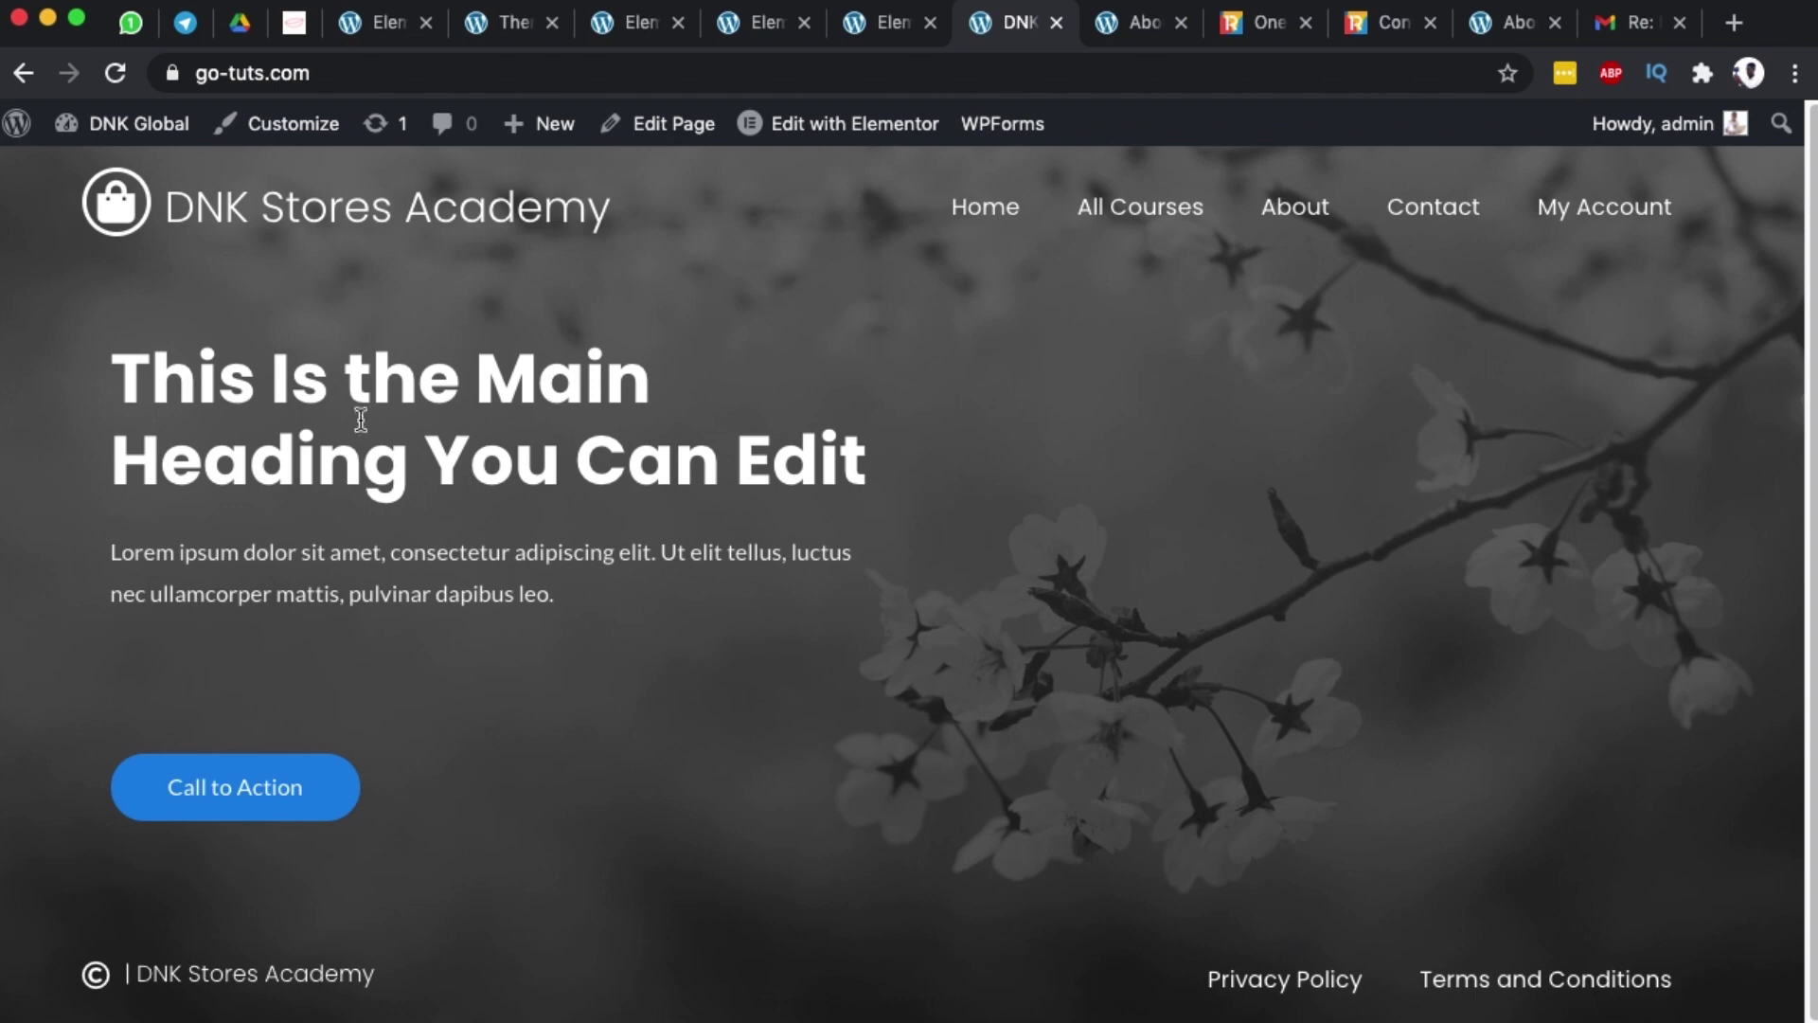
- Compare the oneretailgroup.com site with the live DNK homepage, then go back to the editor
{"action": "left_click", "coordinate": [1274, 26]}
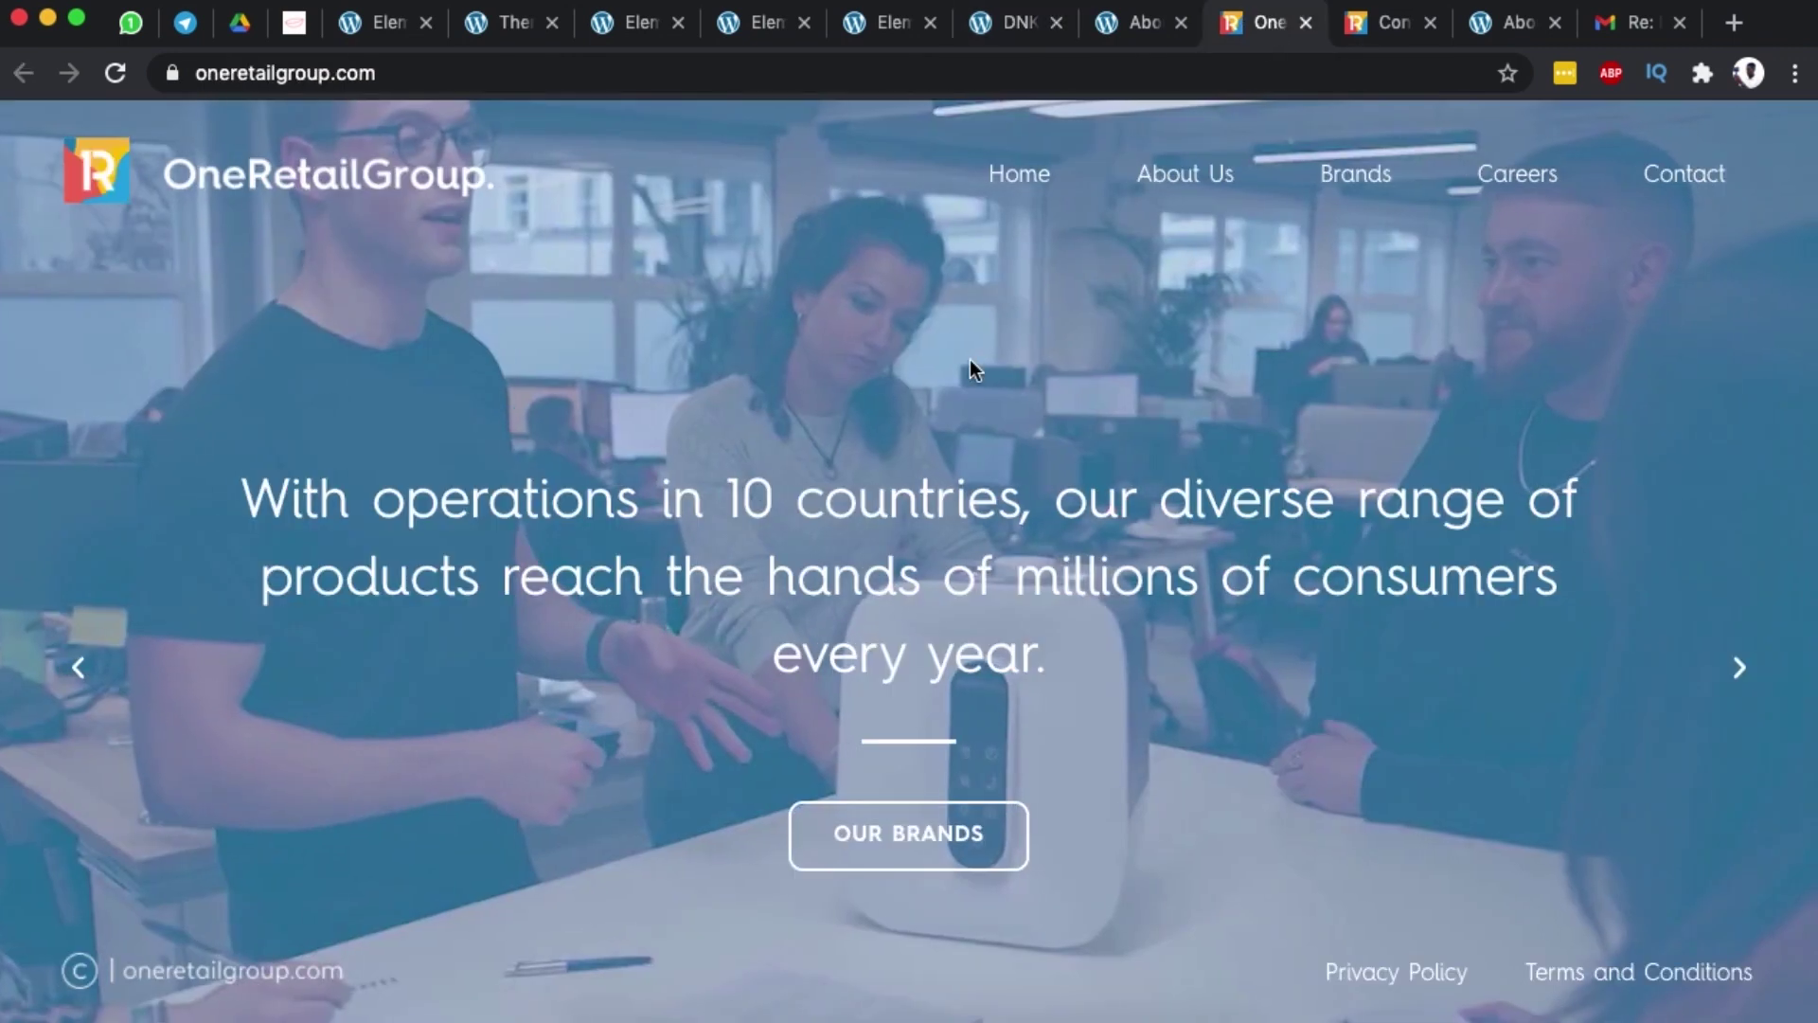
{"action": "left_click", "coordinate": [1009, 26]}
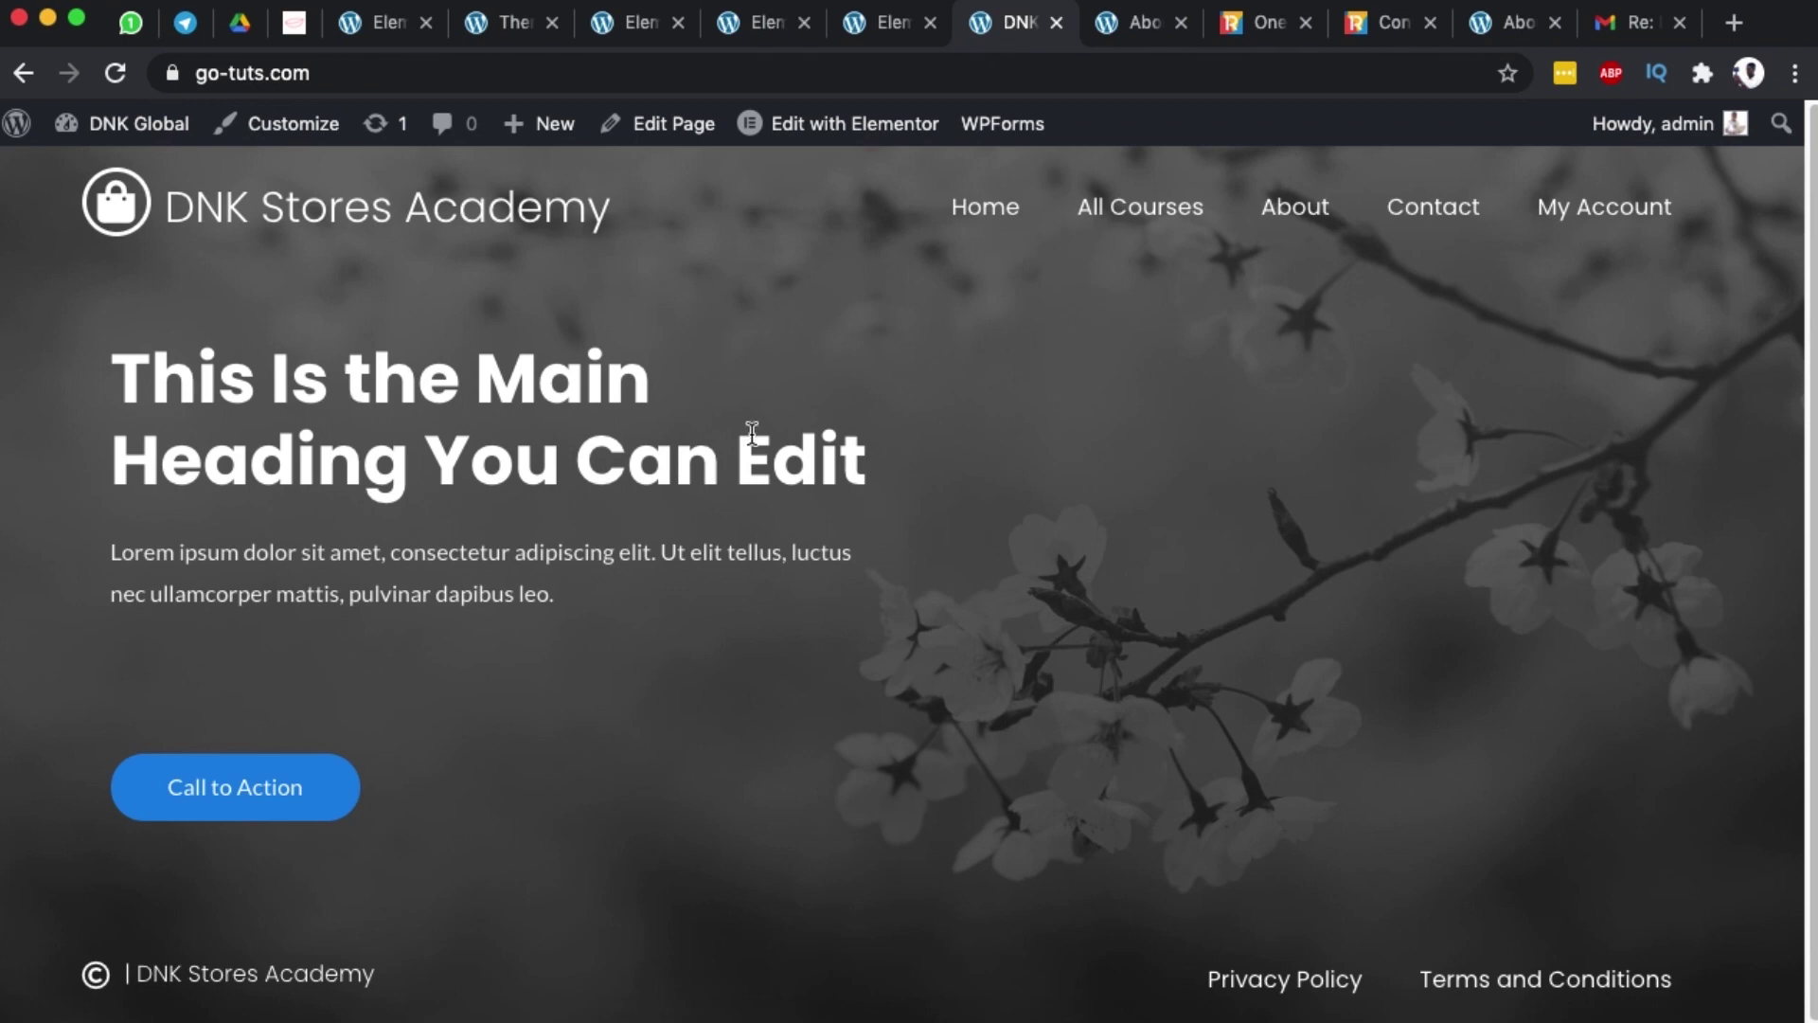
{"action": "left_click", "coordinate": [883, 34]}
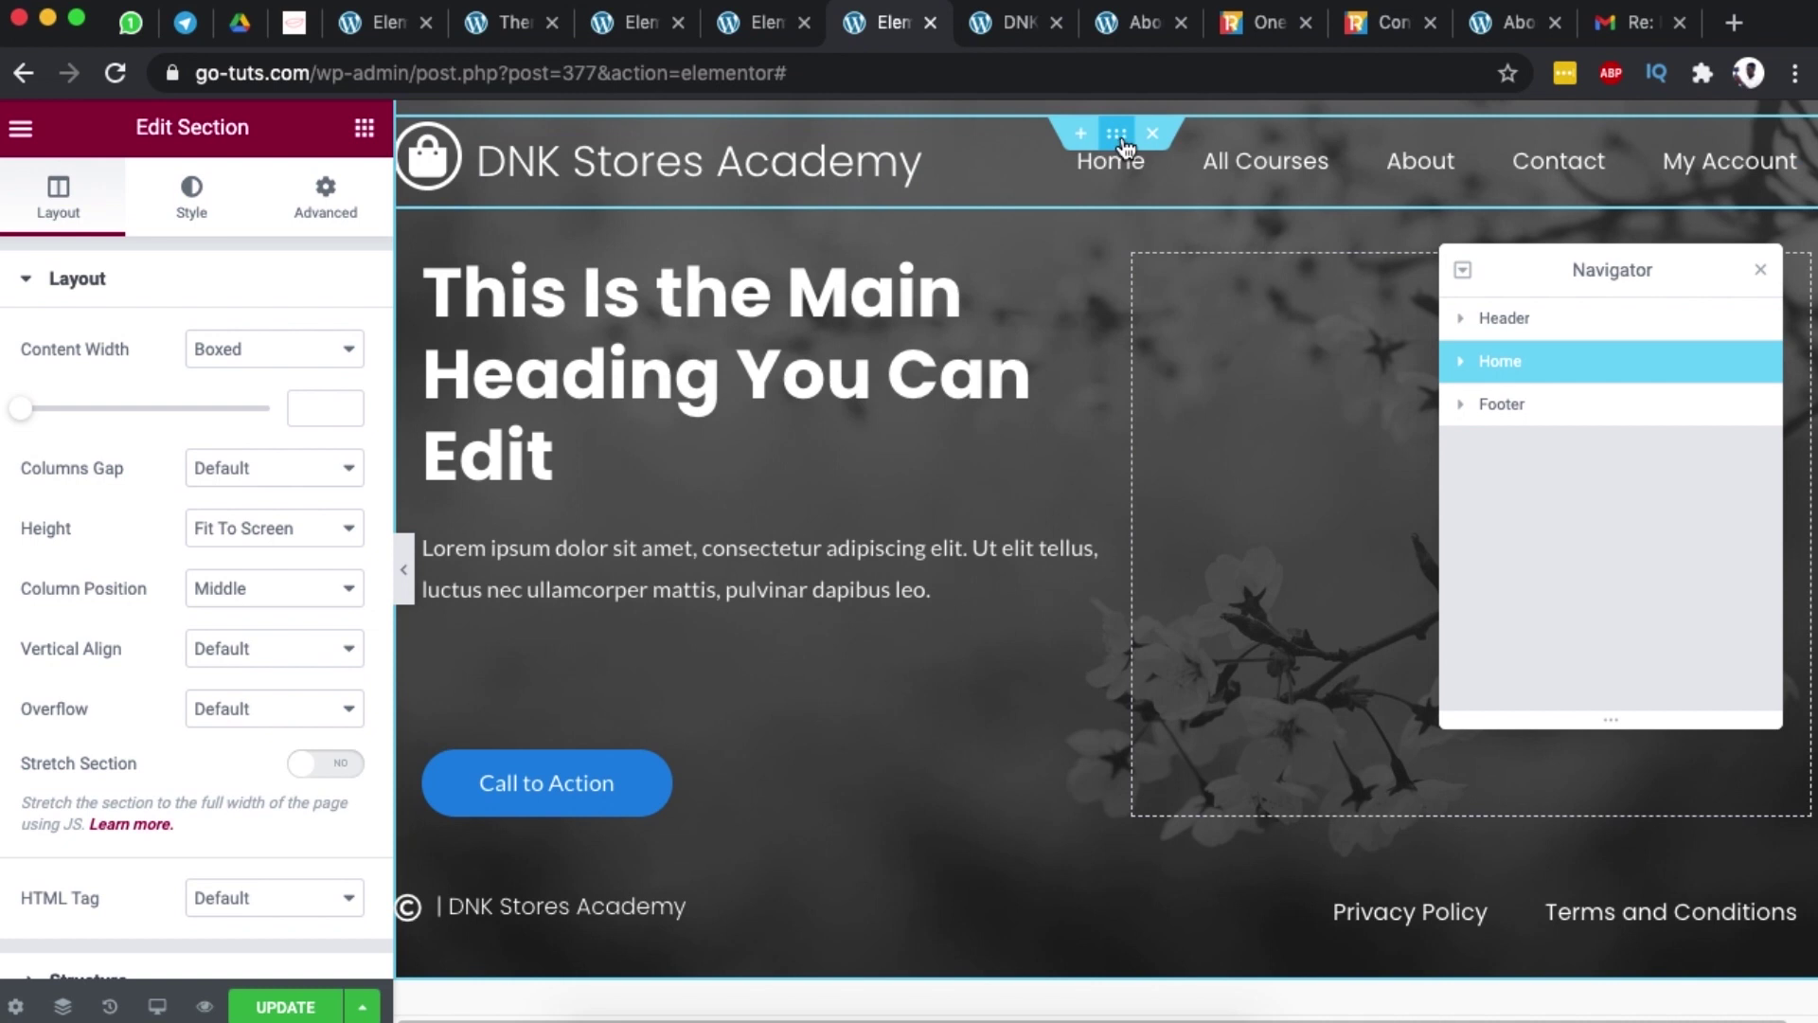
- Inspect the Header section's empty Classic background, -100 px bottom margin and Z-Index 10
{"action": "left_click", "coordinate": [1119, 142]}
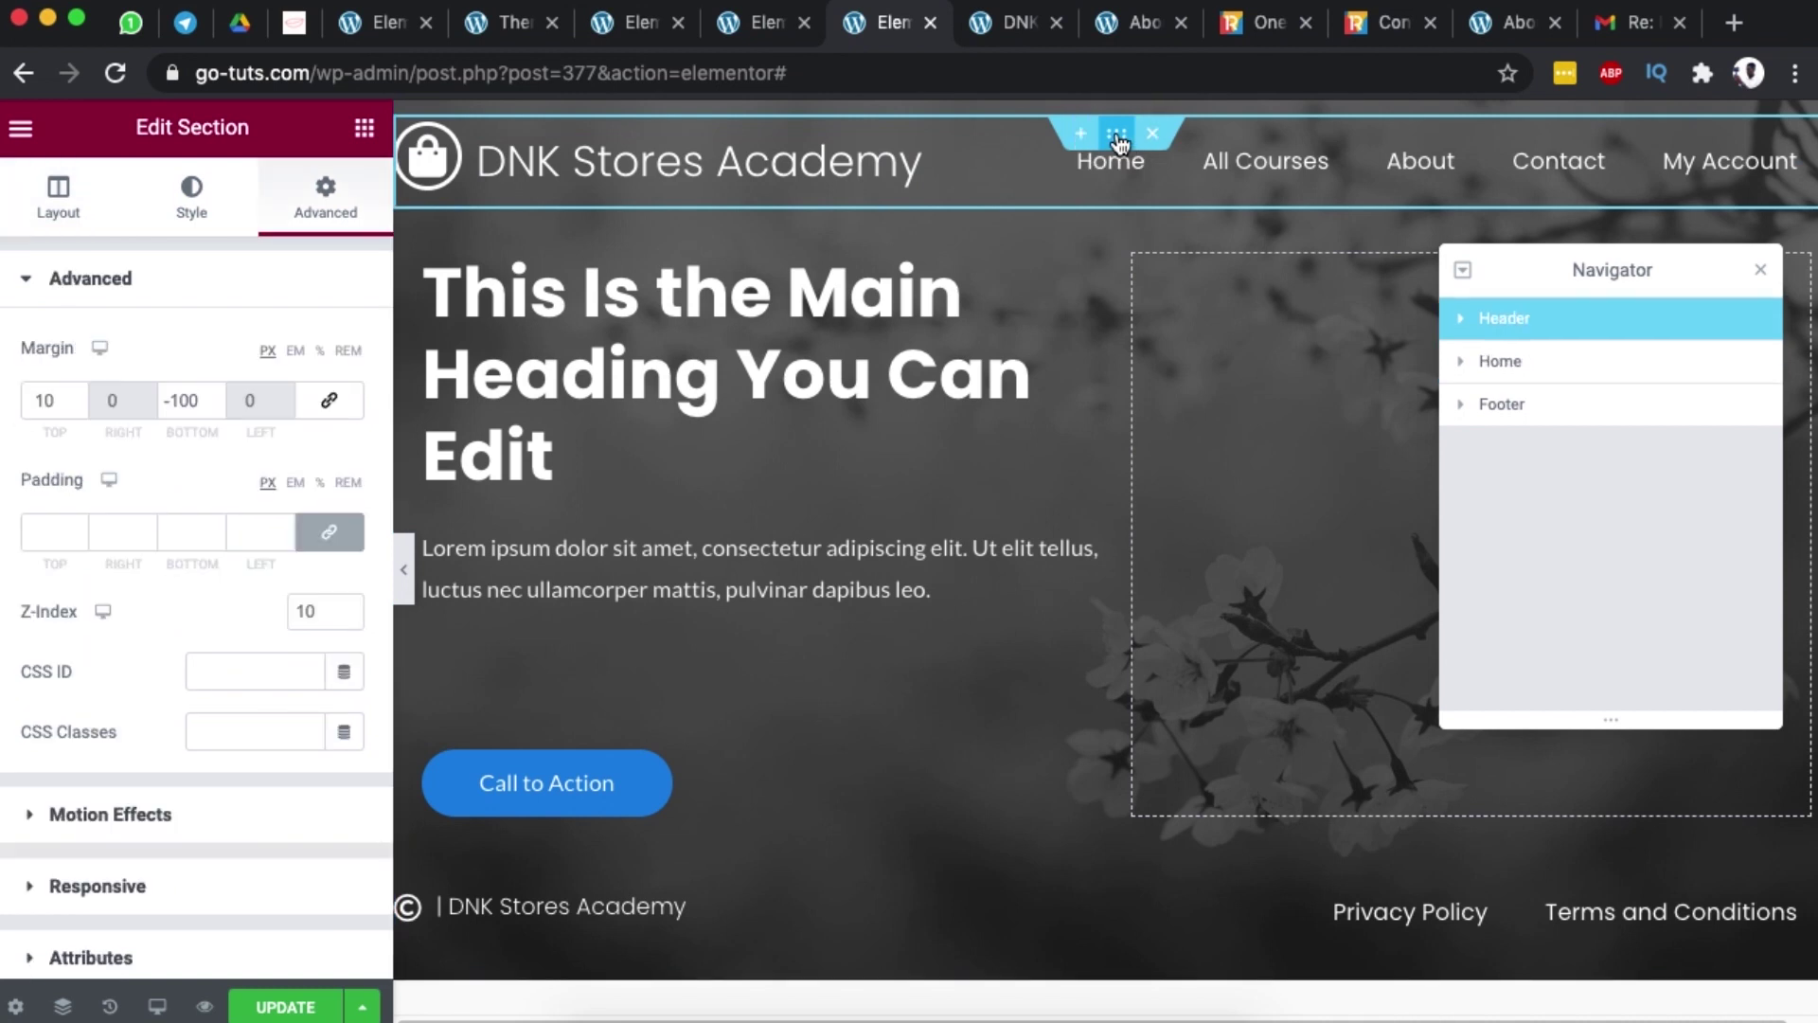
{"action": "left_click", "coordinate": [196, 202]}
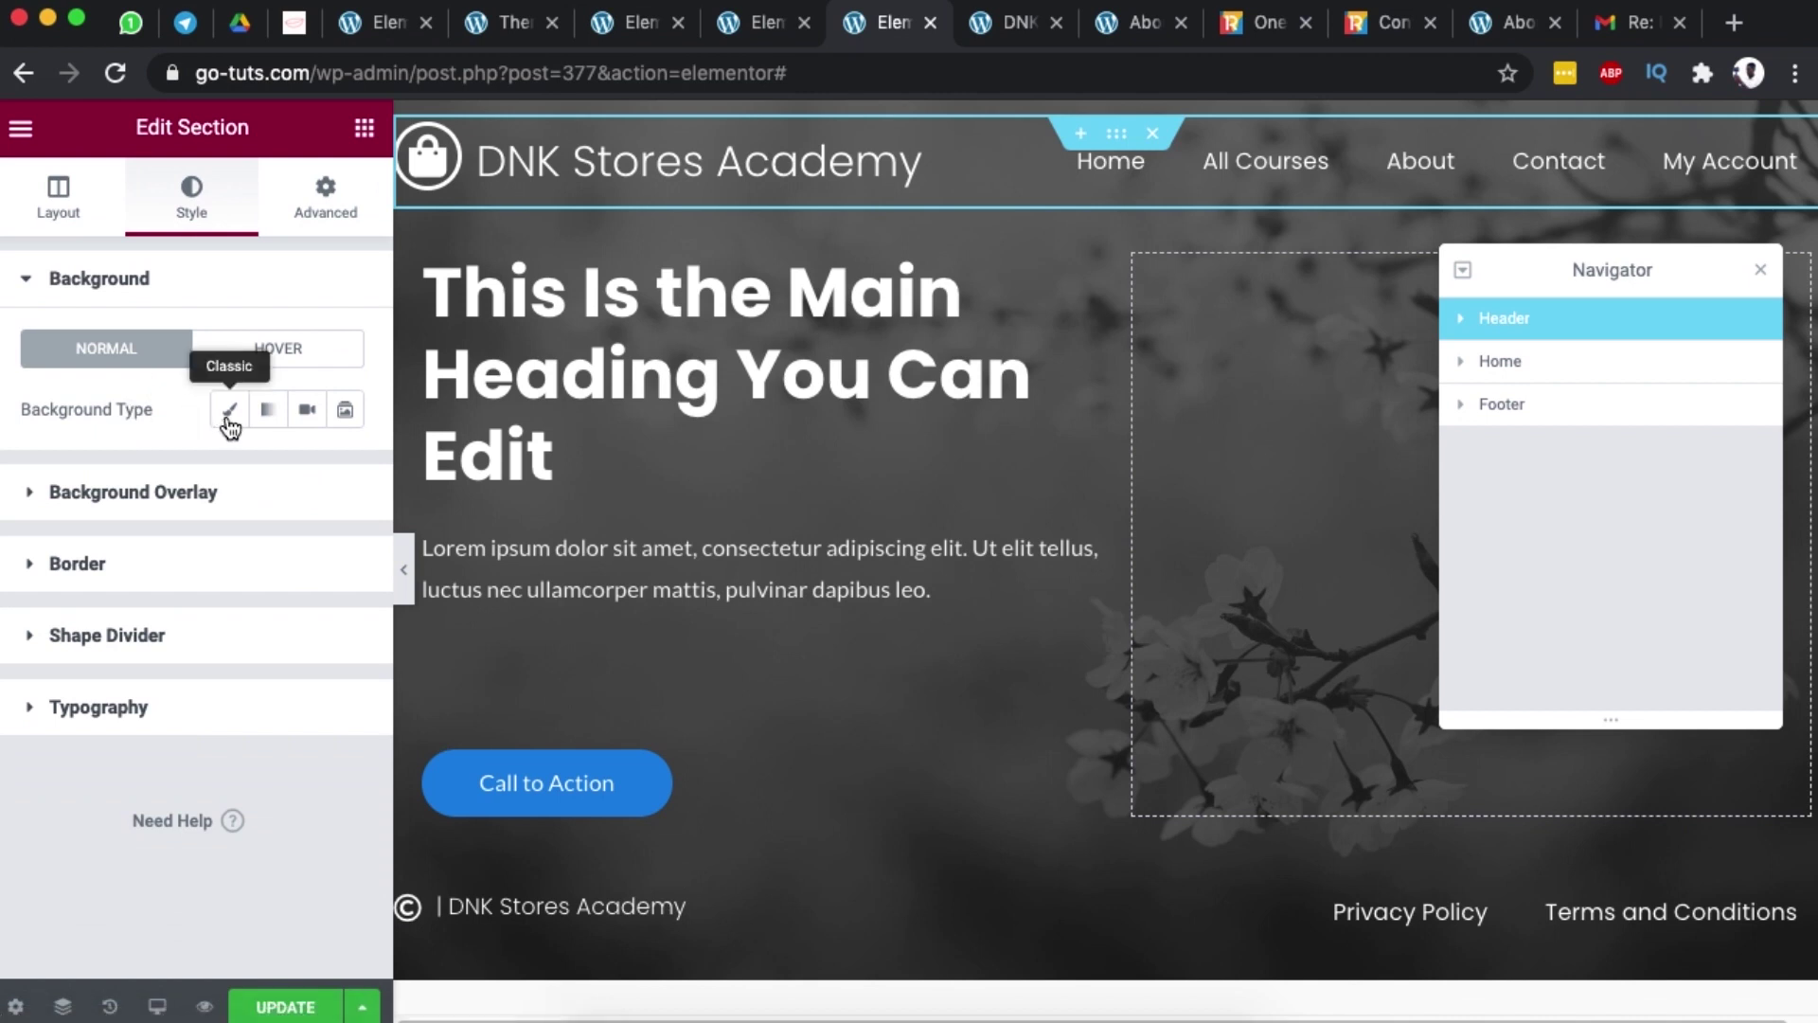
{"action": "left_click", "coordinate": [228, 411]}
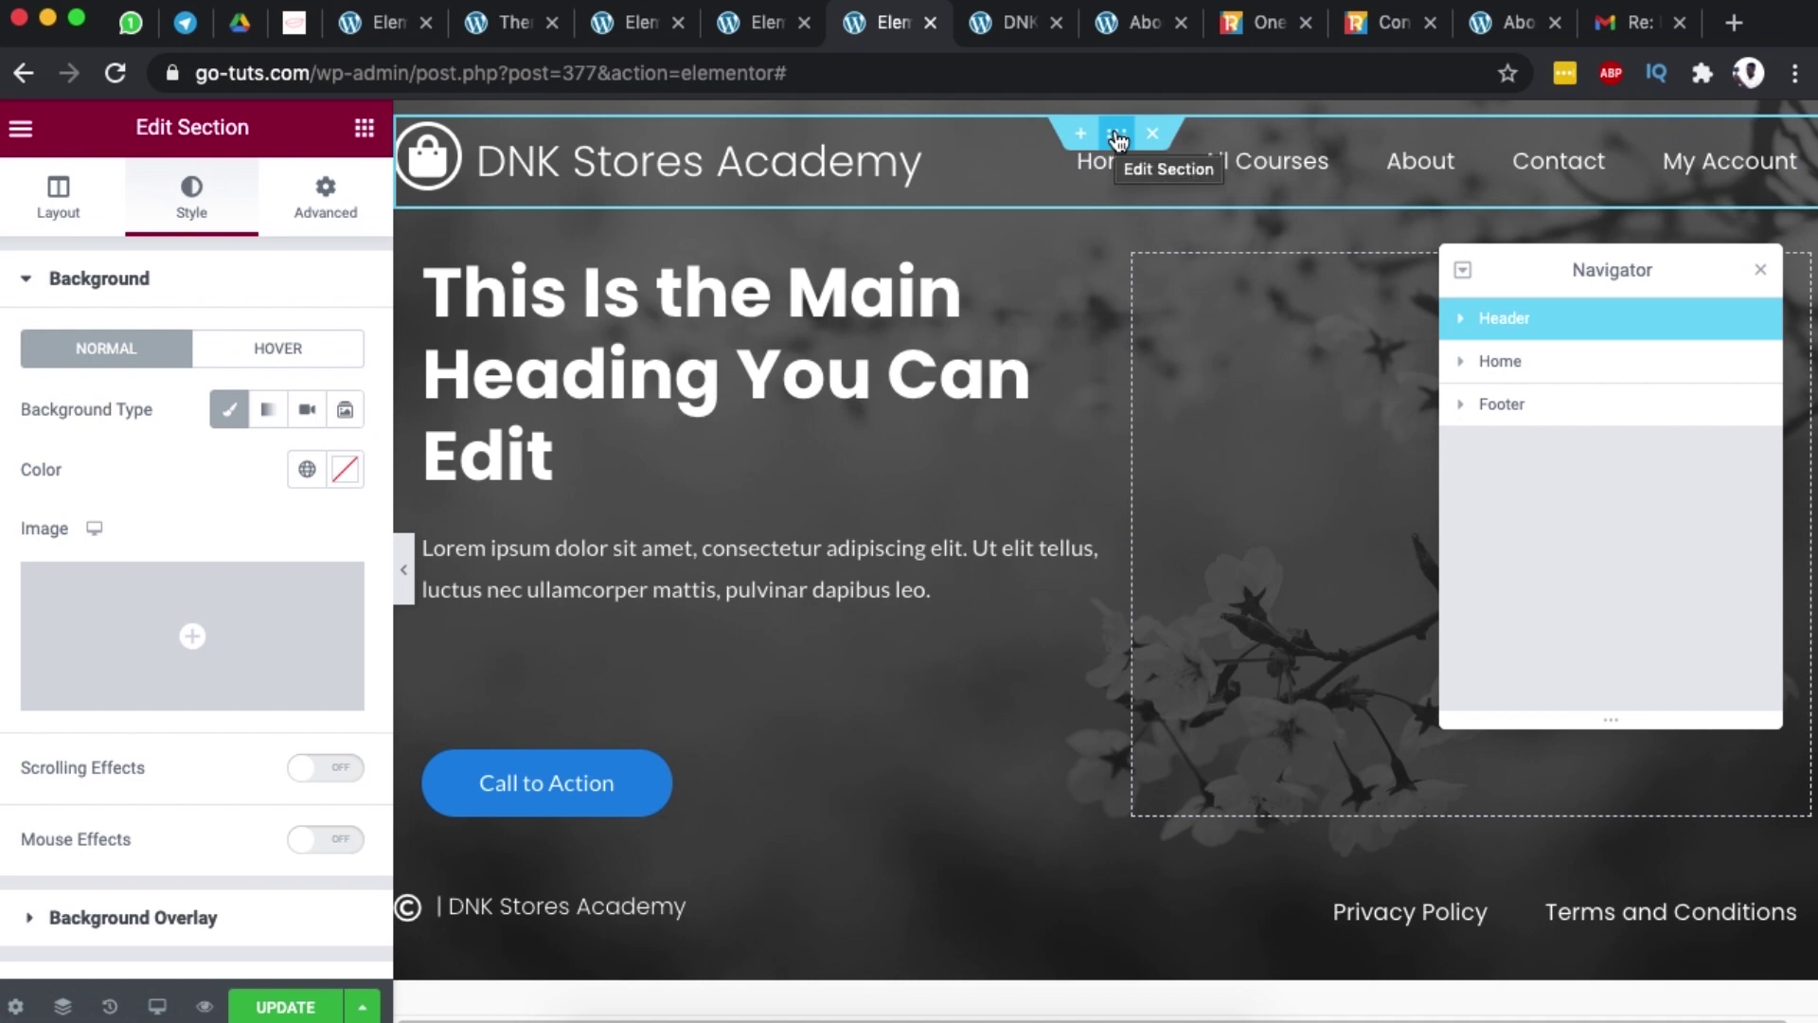
{"action": "left_click", "coordinate": [326, 208]}
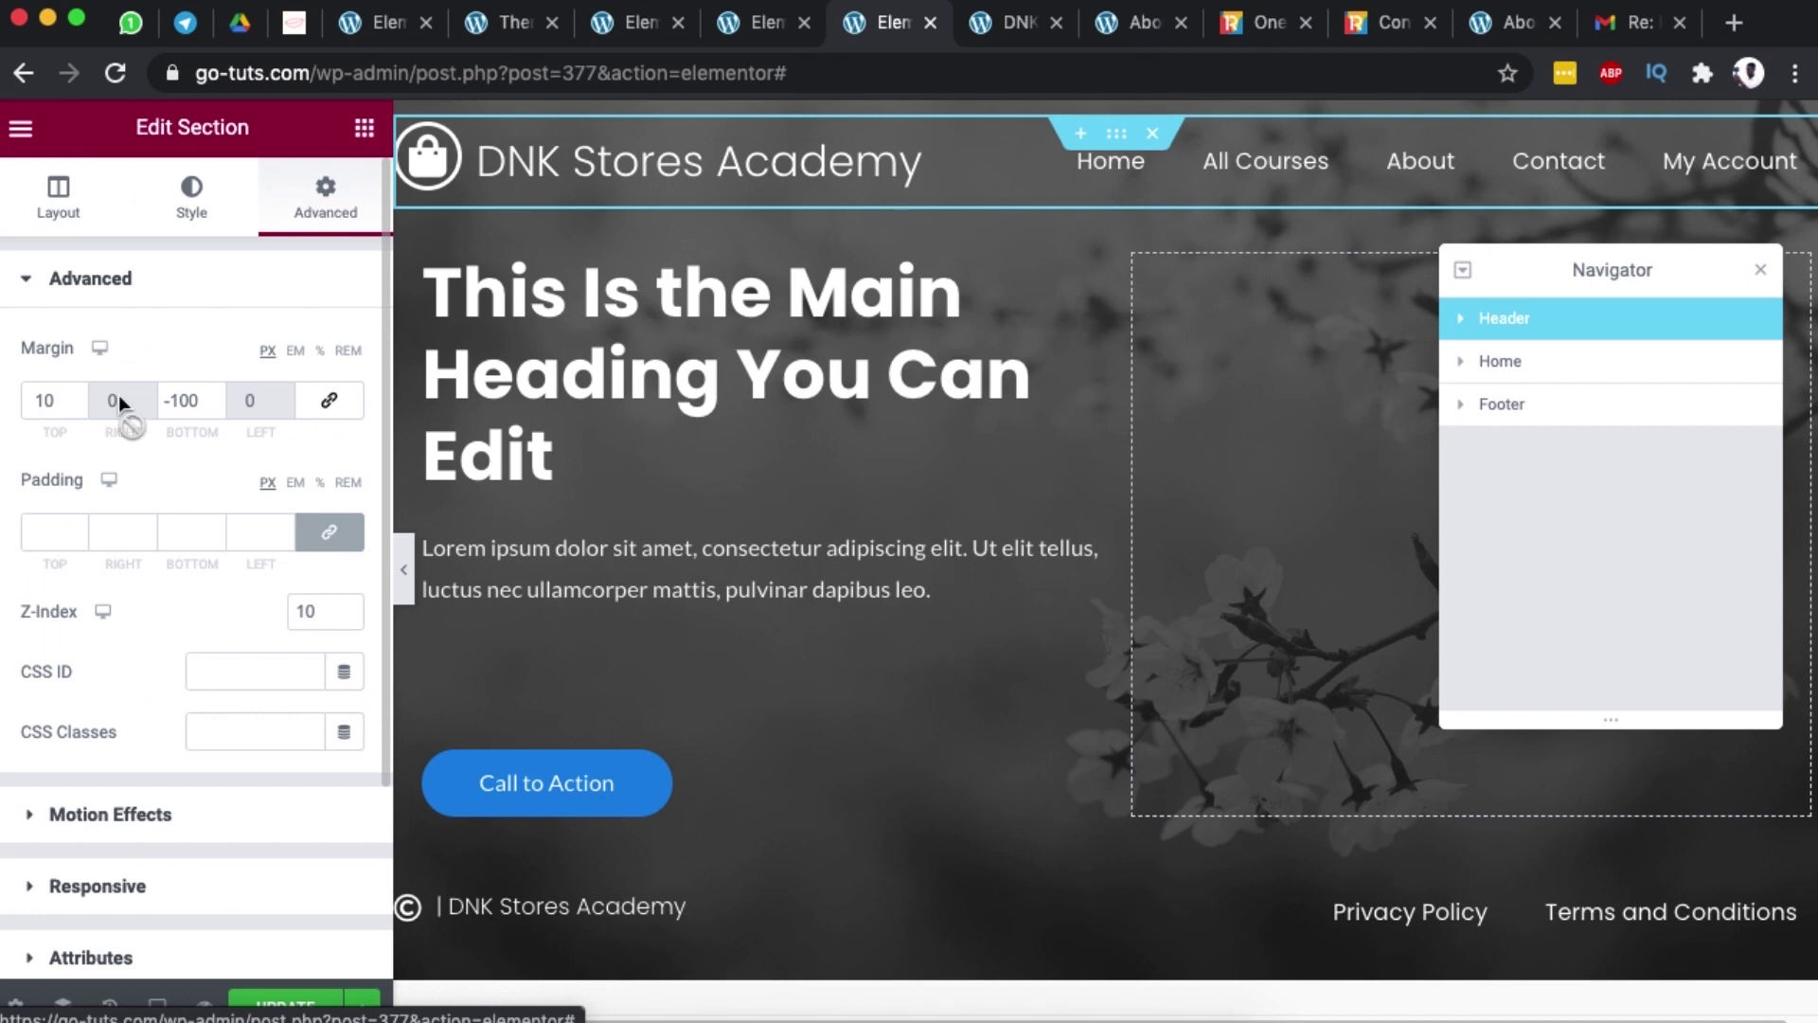
{"action": "double_click", "coordinate": [189, 399]}
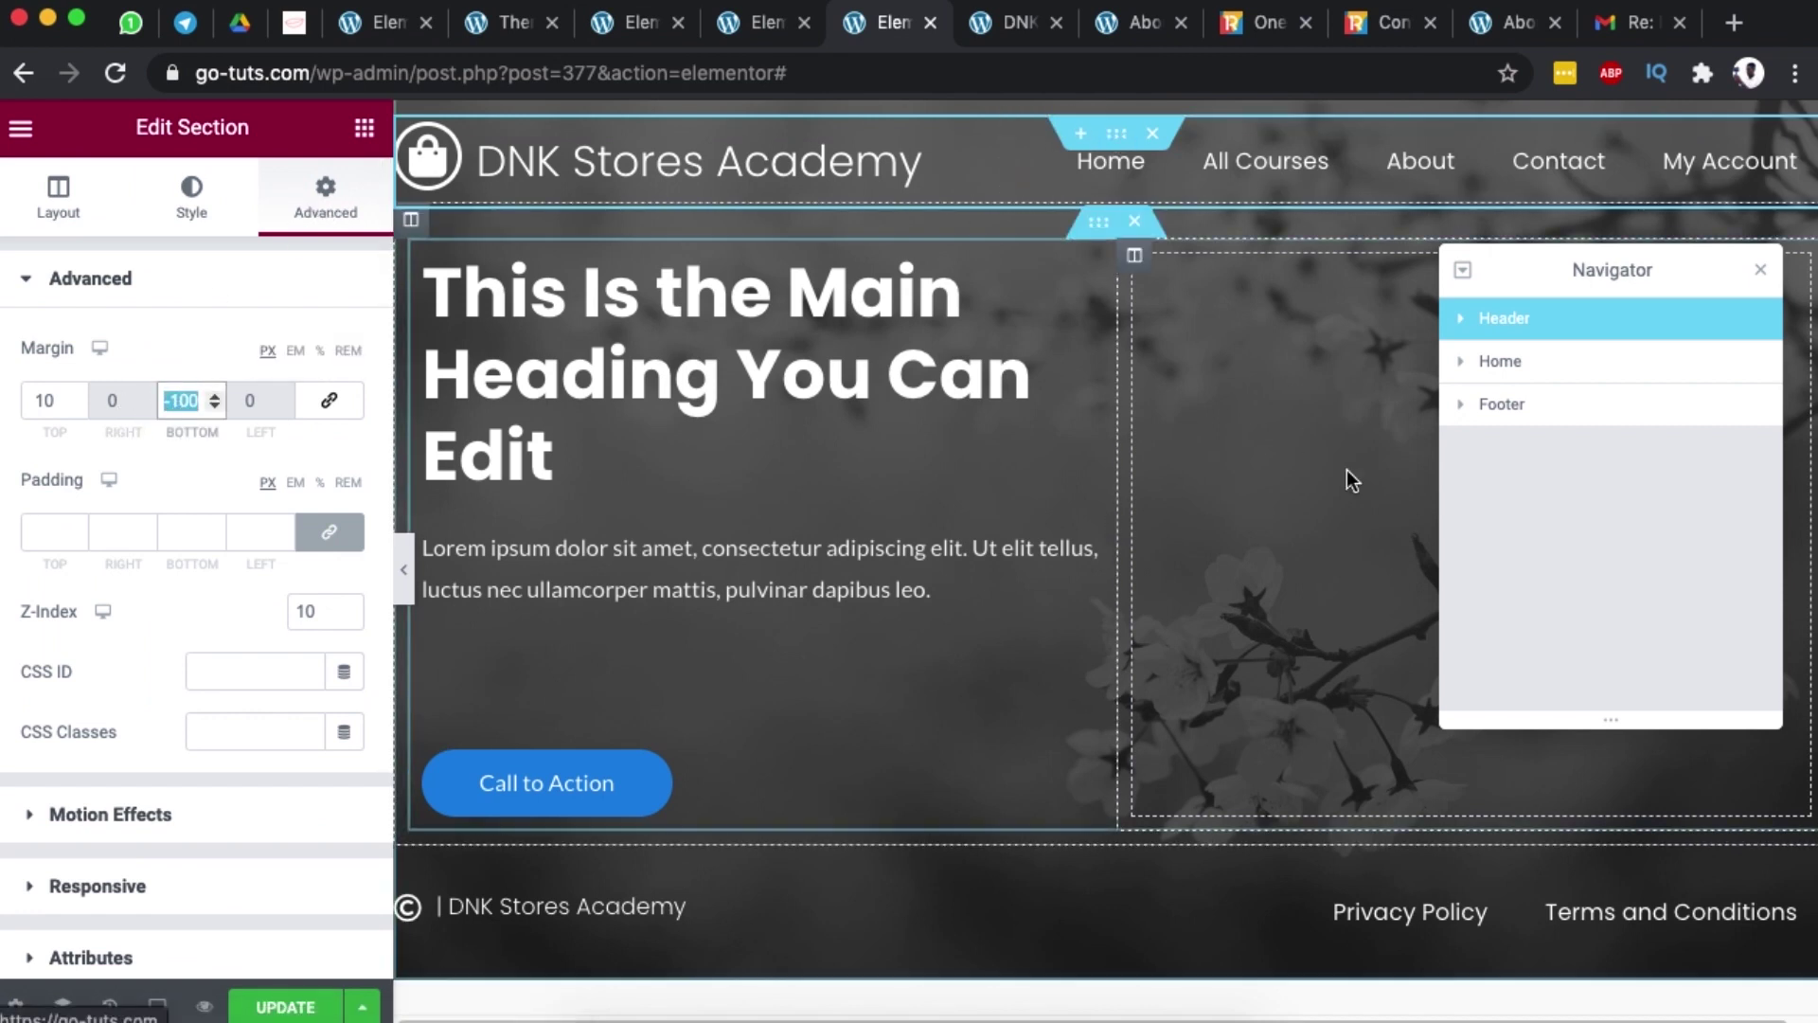
{"action": "left_click", "coordinate": [1118, 857]}
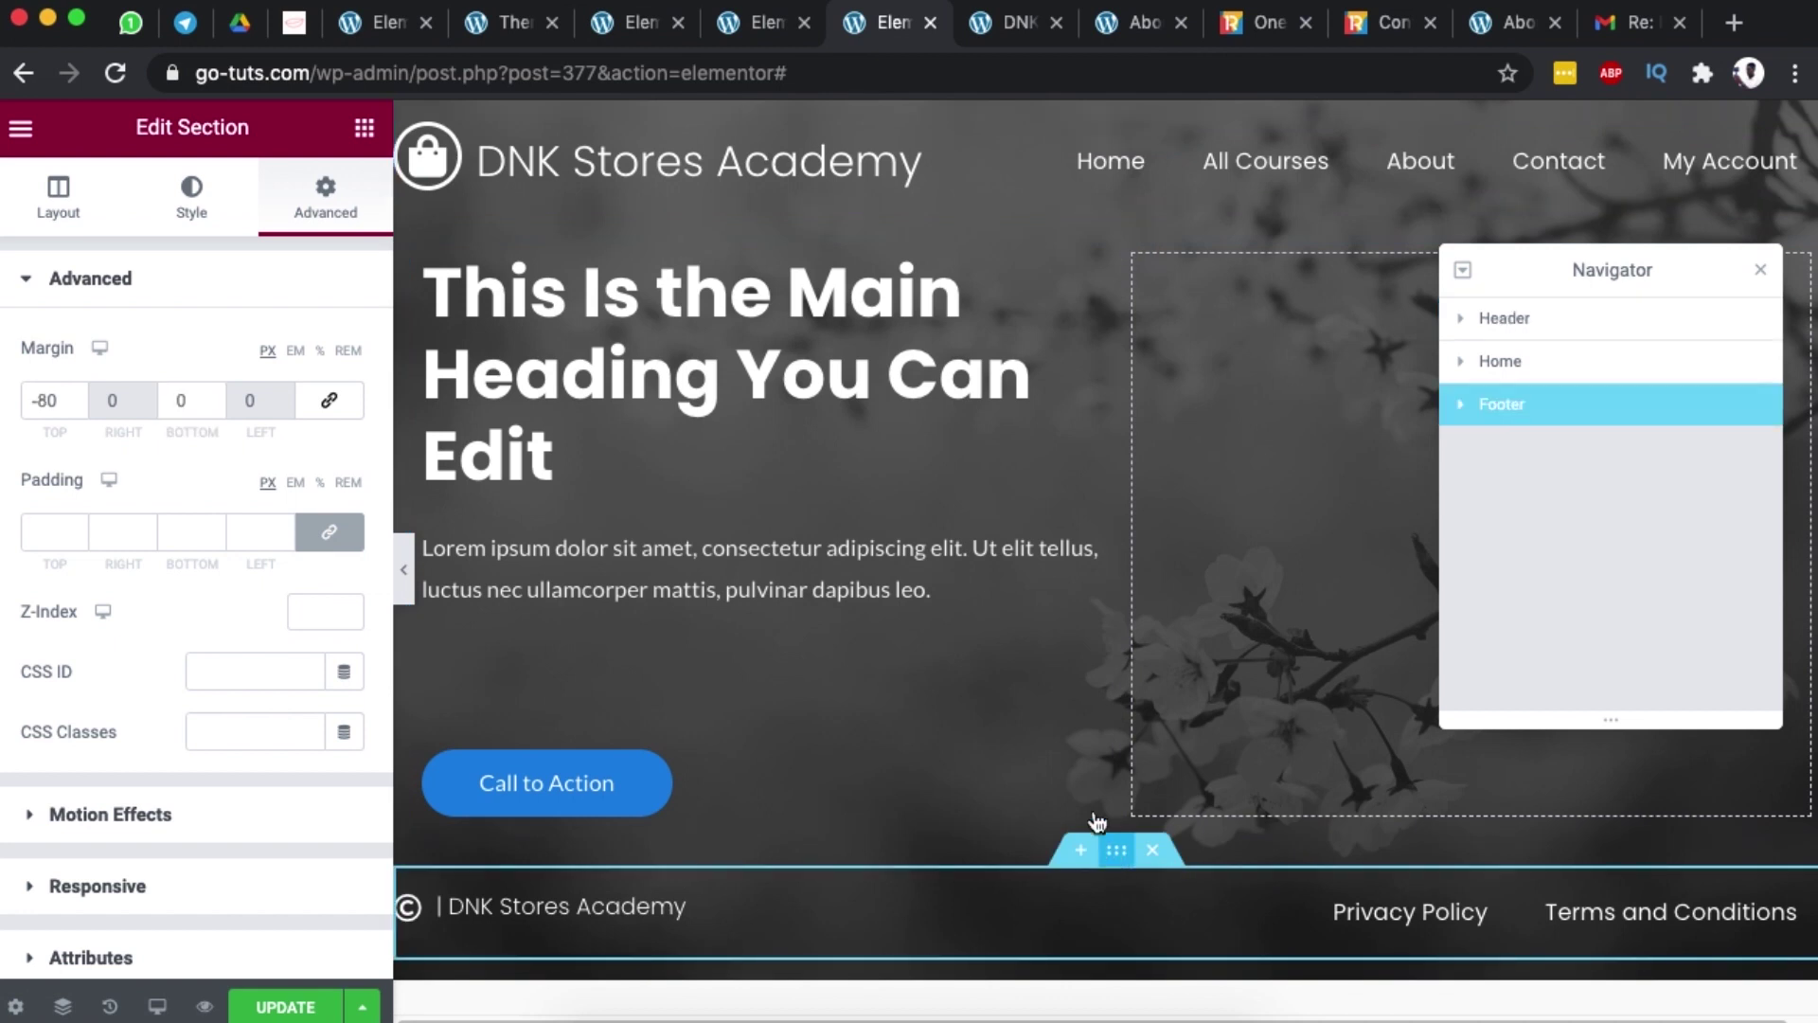
{"action": "left_click", "coordinate": [758, 23]}
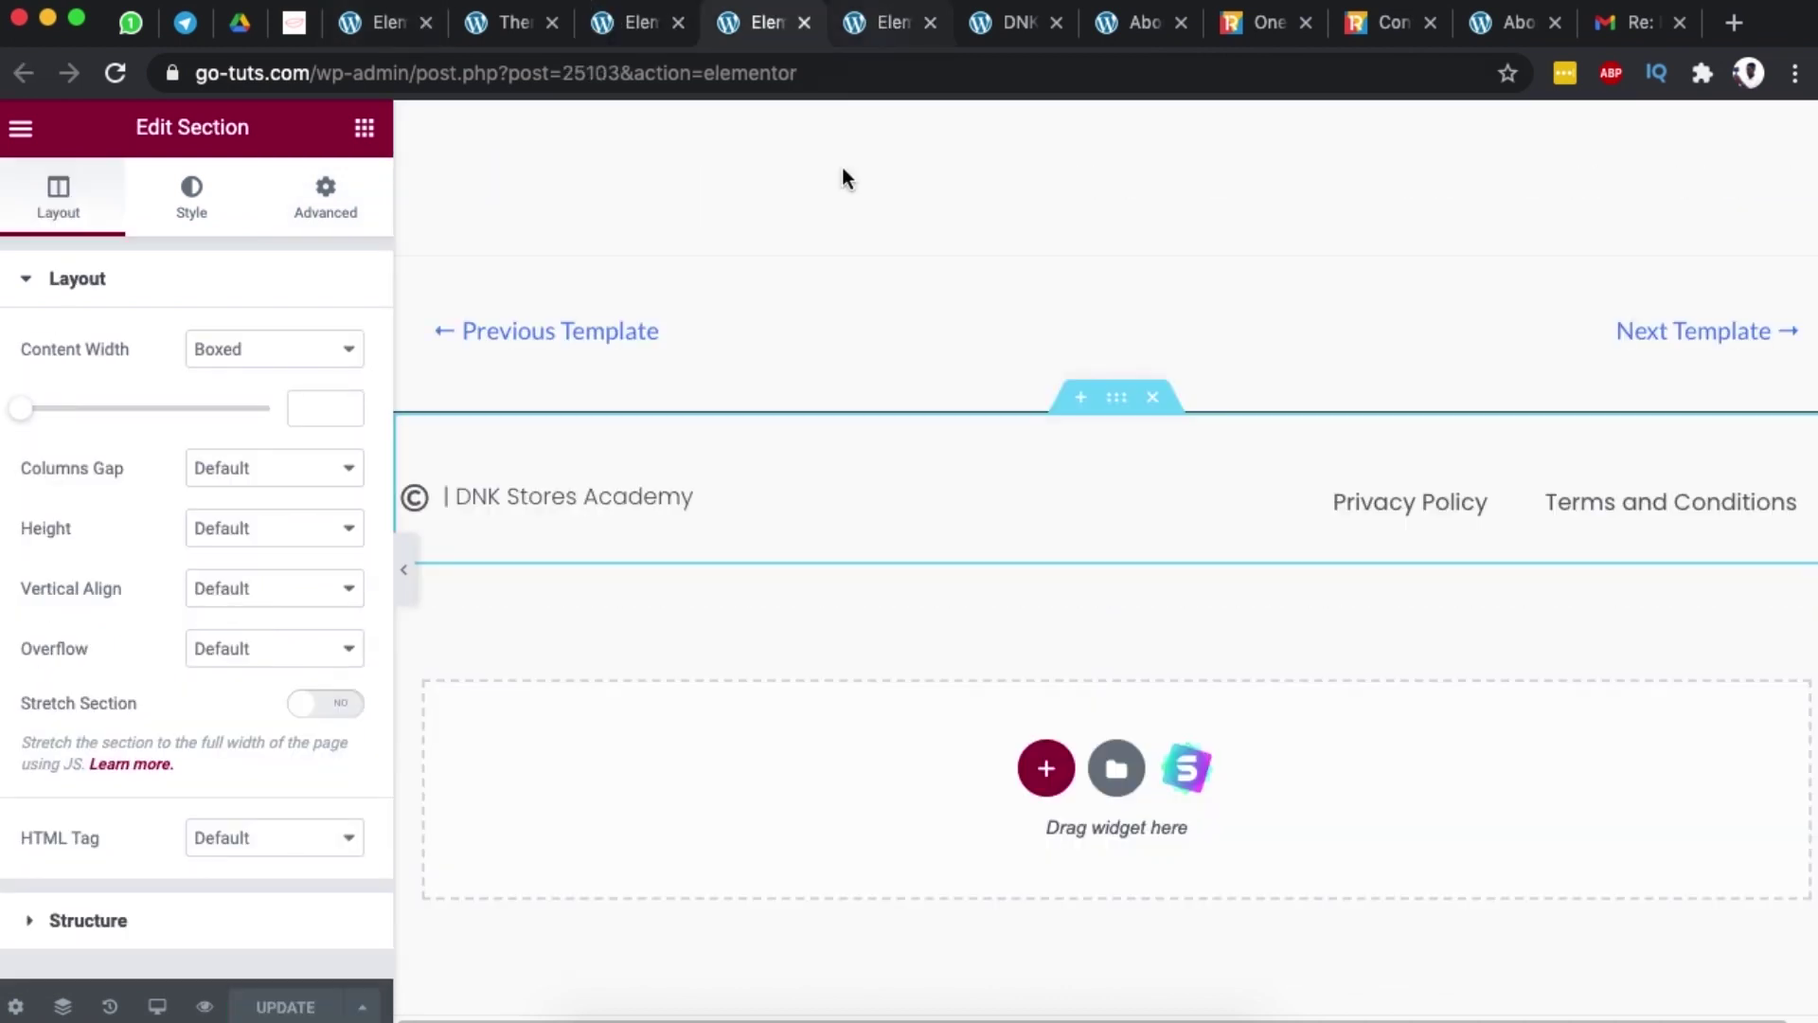
{"action": "left_click", "coordinate": [1008, 26]}
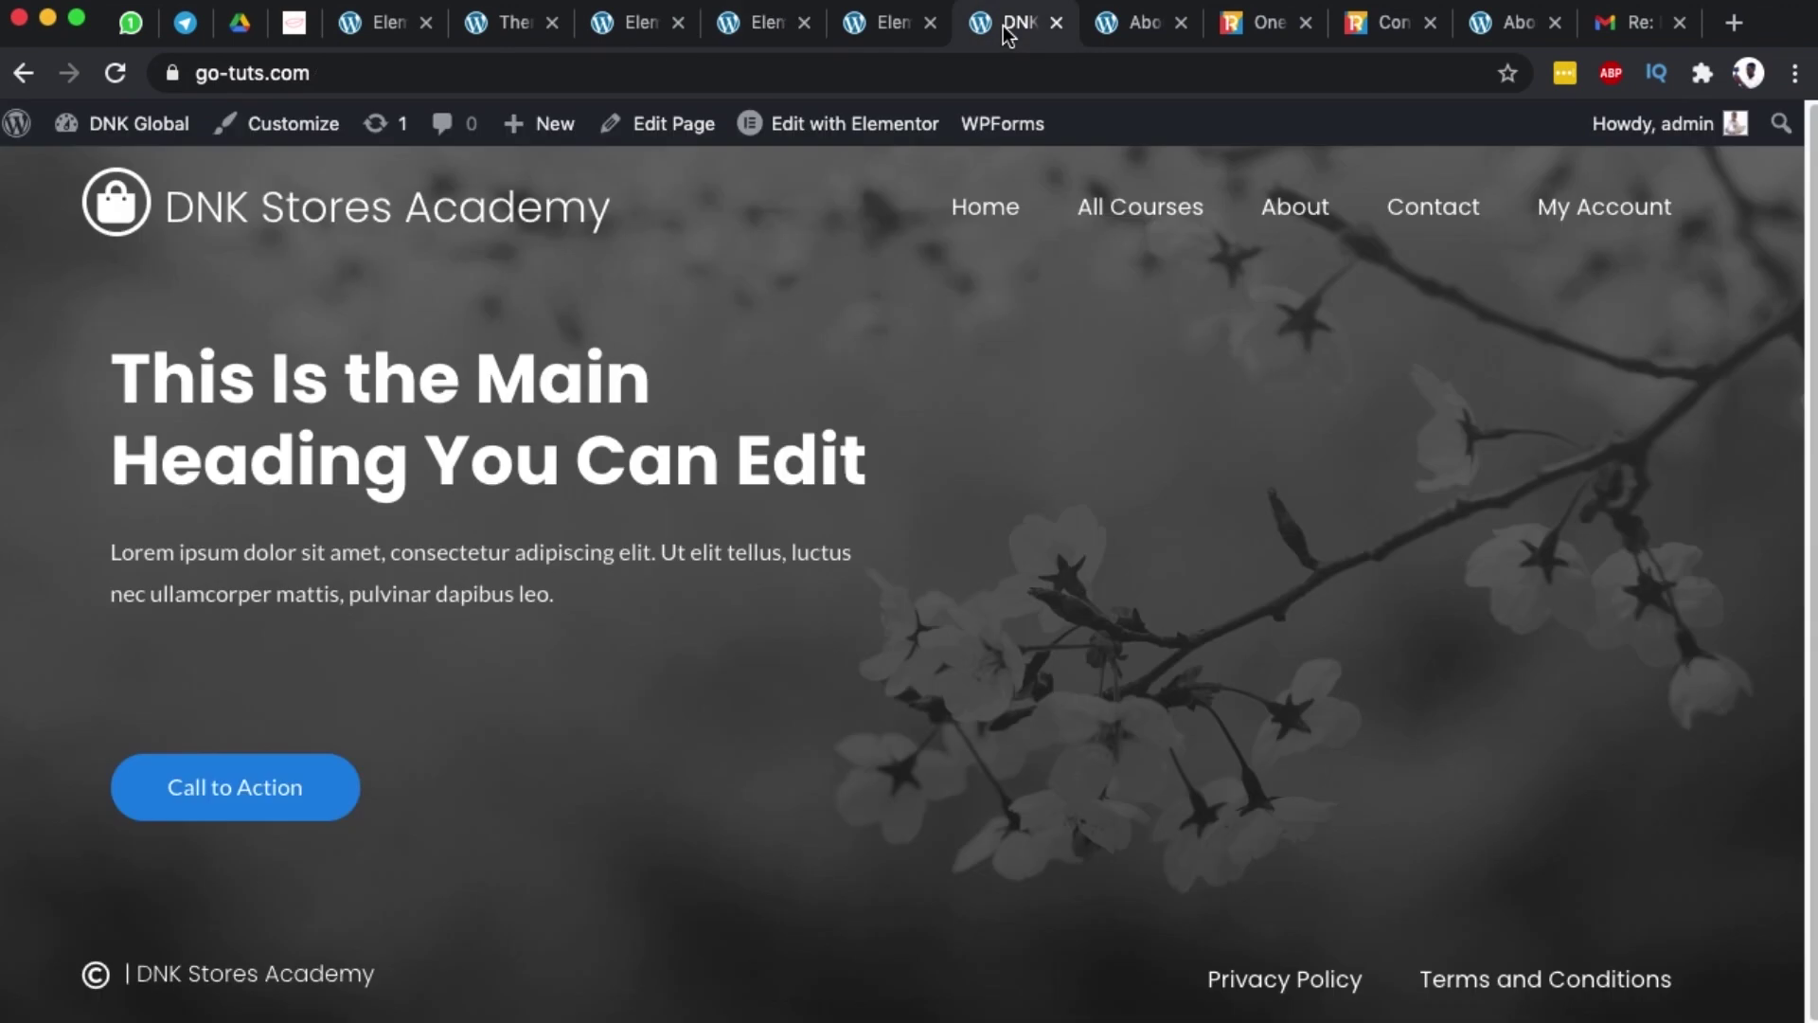
{"action": "left_click", "coordinate": [890, 22]}
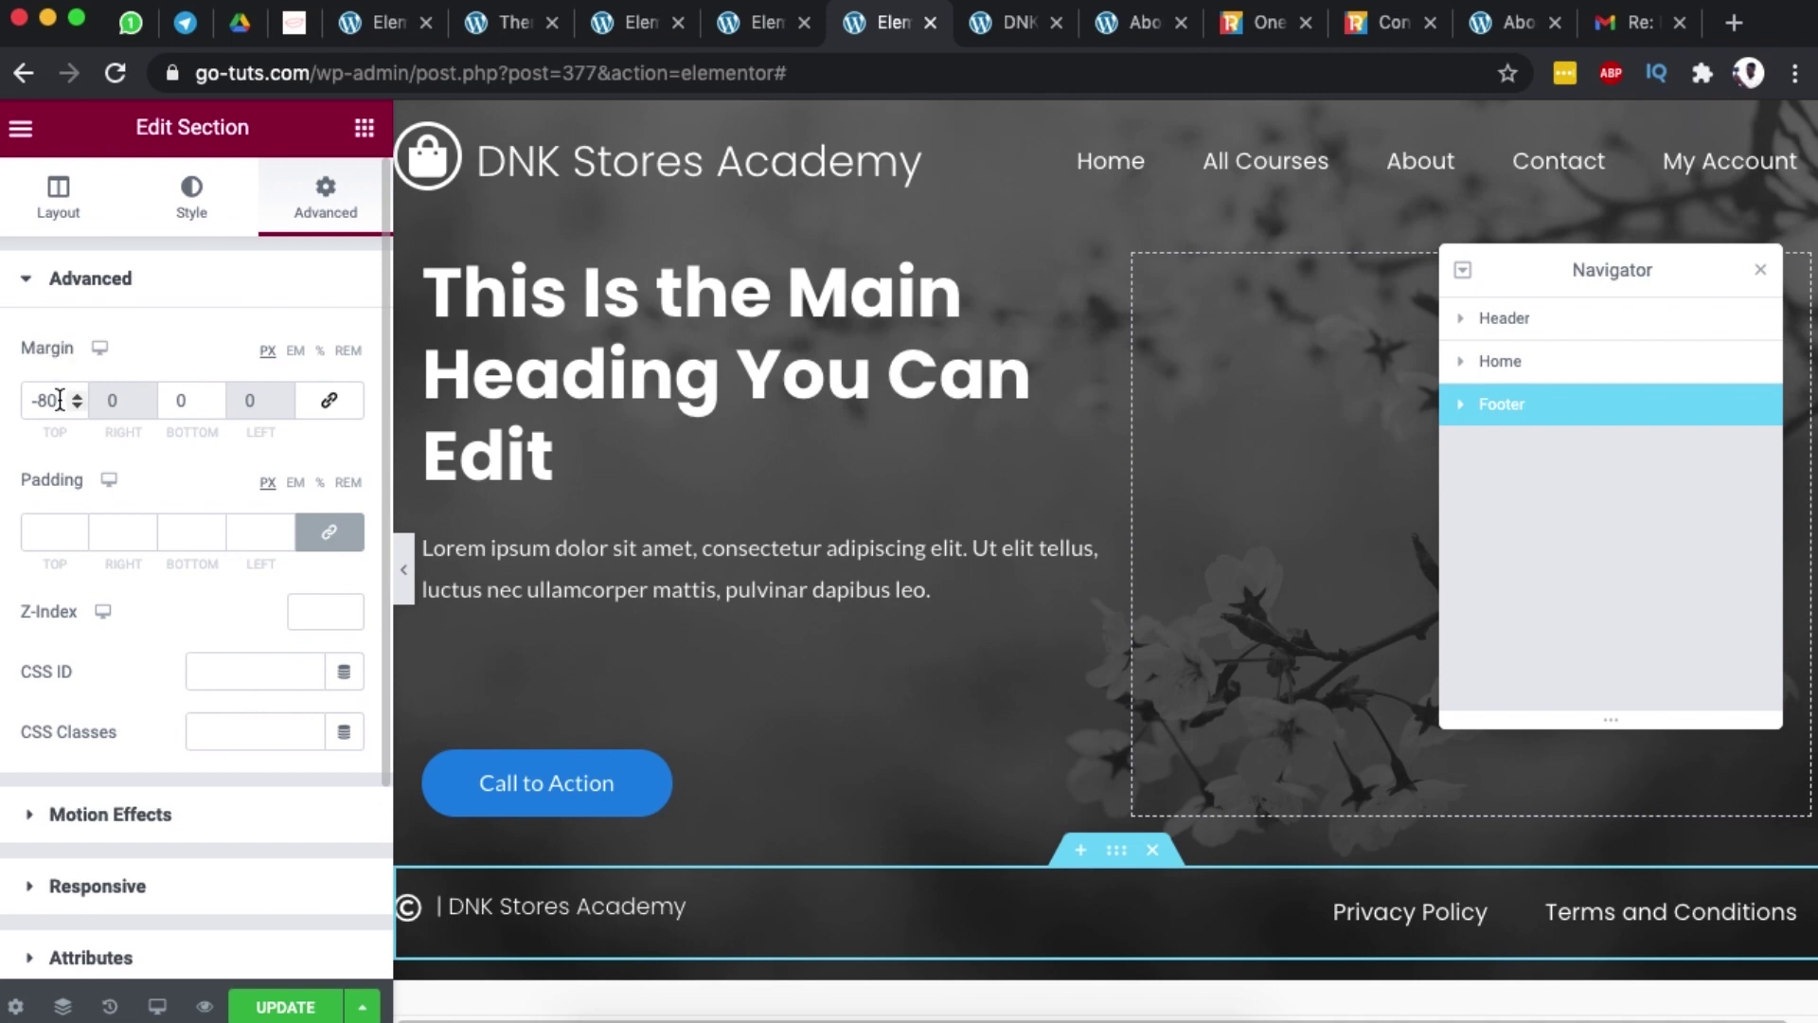
- Change the footer's top margin to 80, then restore it to -80
{"action": "left_click_drag", "start_coordinate": [58, 401], "coordinate": [1, 359]}
{"action": "type", "text": "80"}
{"action": "scroll", "coordinate": [897, 564], "scroll_direction": "down", "scroll_amount": 5}
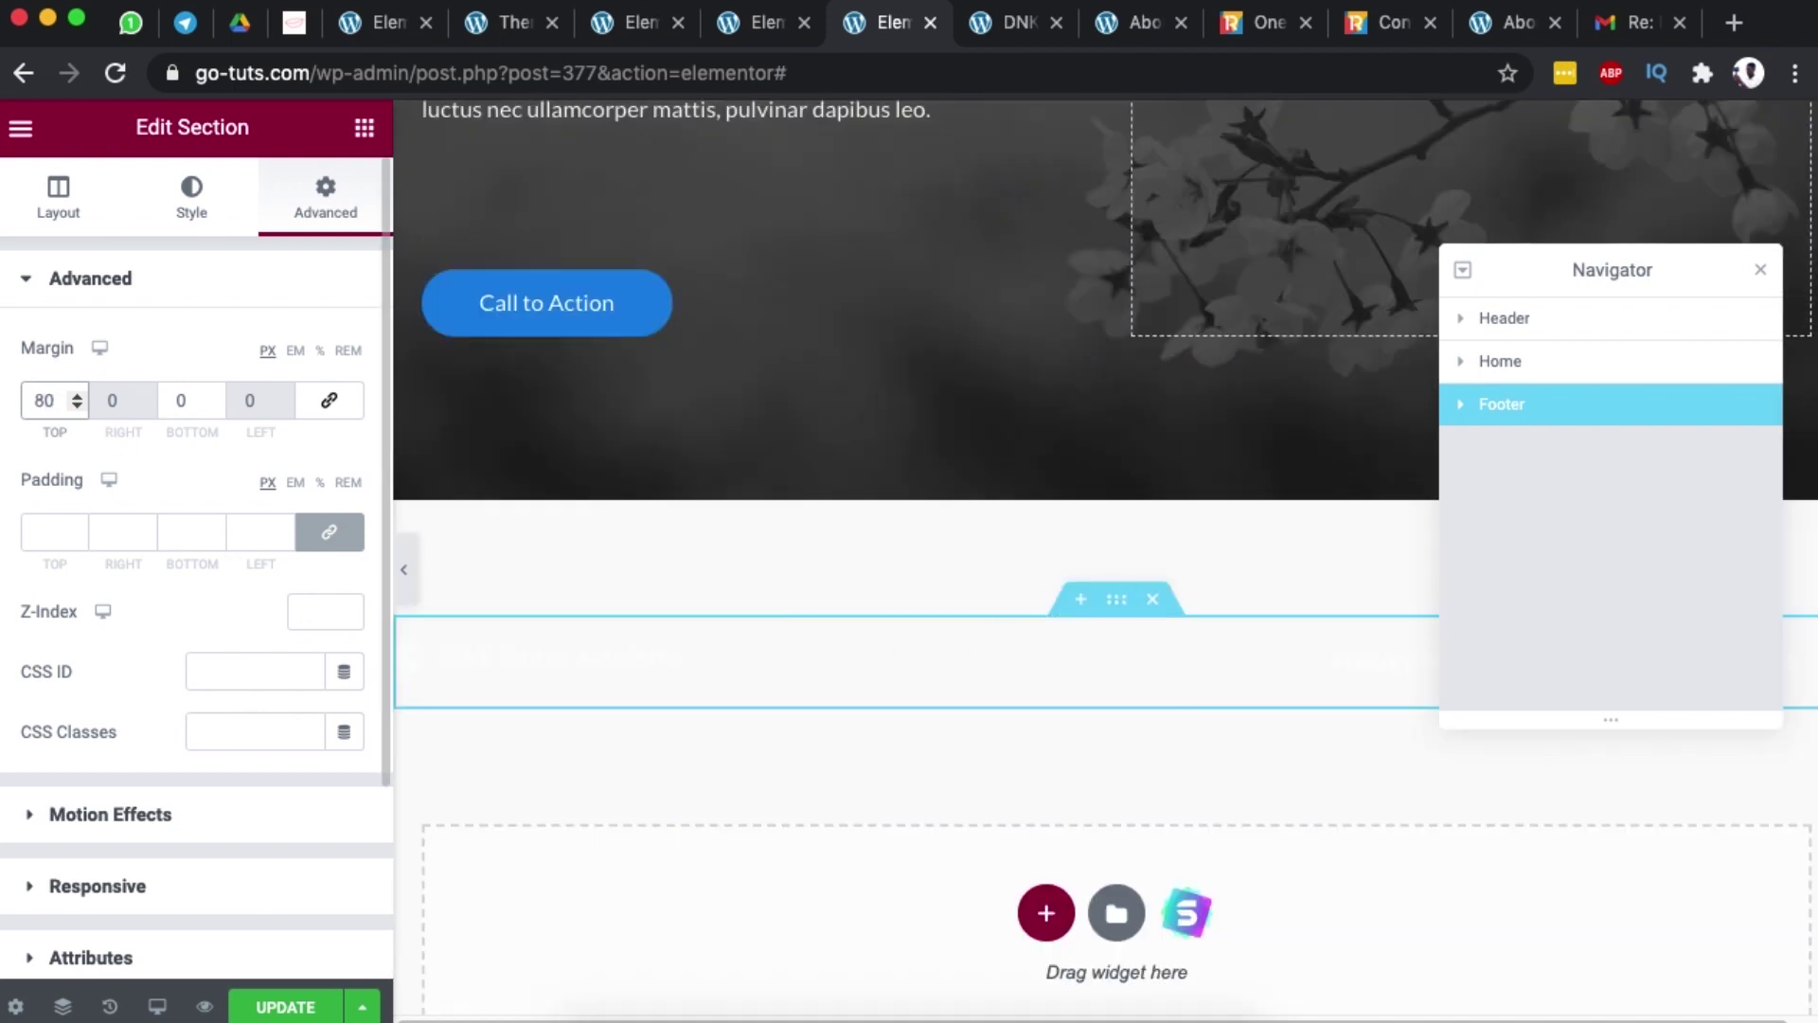
{"action": "type", "text": "-"}
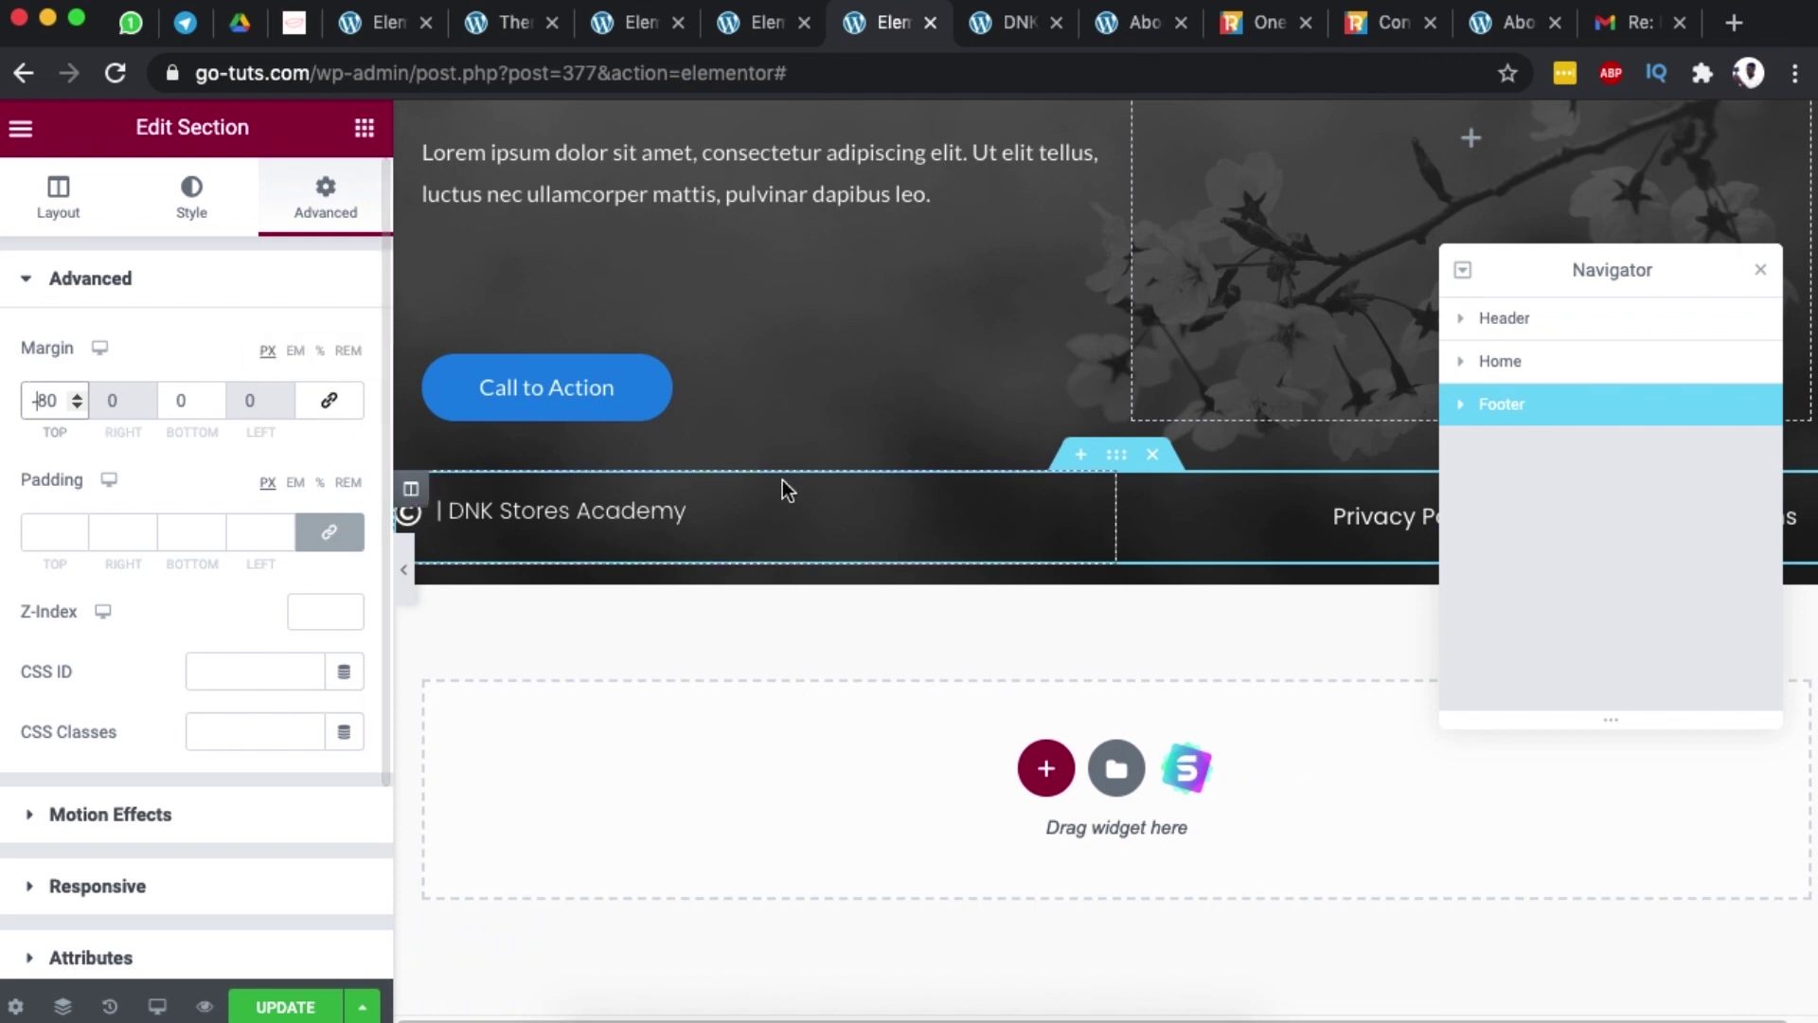
{"action": "scroll", "coordinate": [826, 490], "scroll_direction": "up", "scroll_amount": 3}
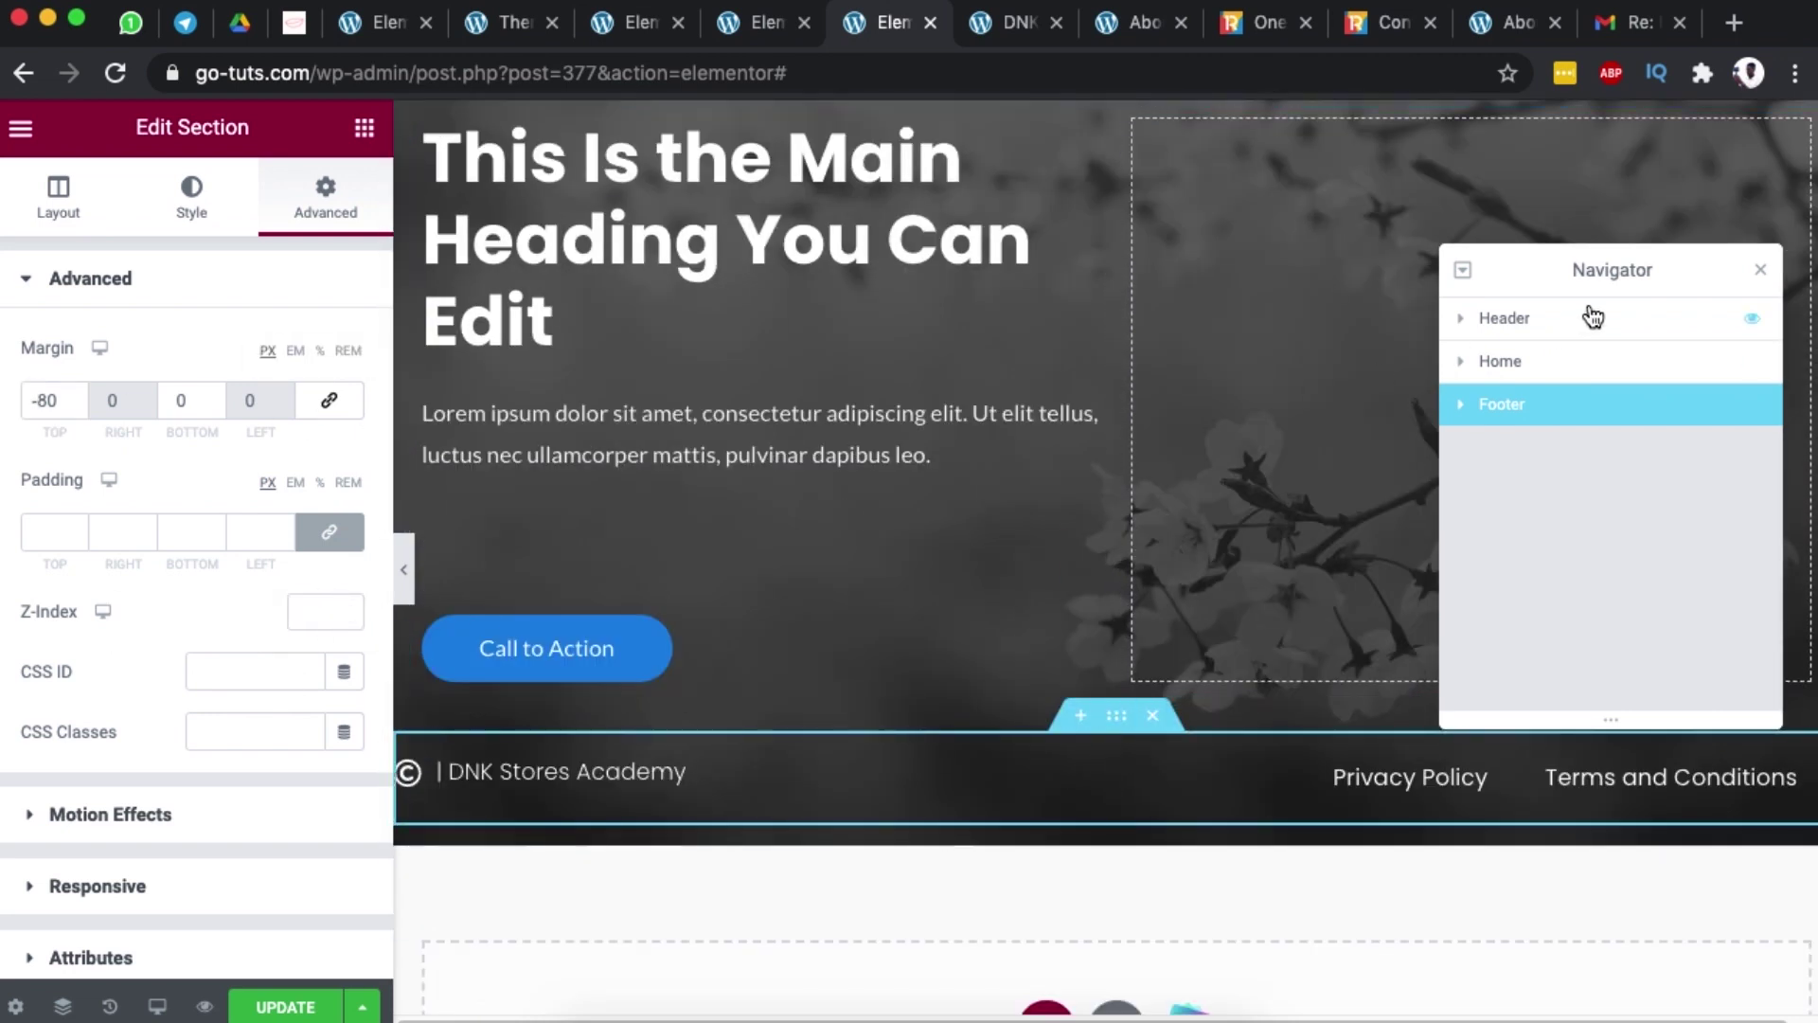
- Select the Header section and switch the responsive preview to Mobile
{"action": "left_click", "coordinate": [1583, 319]}
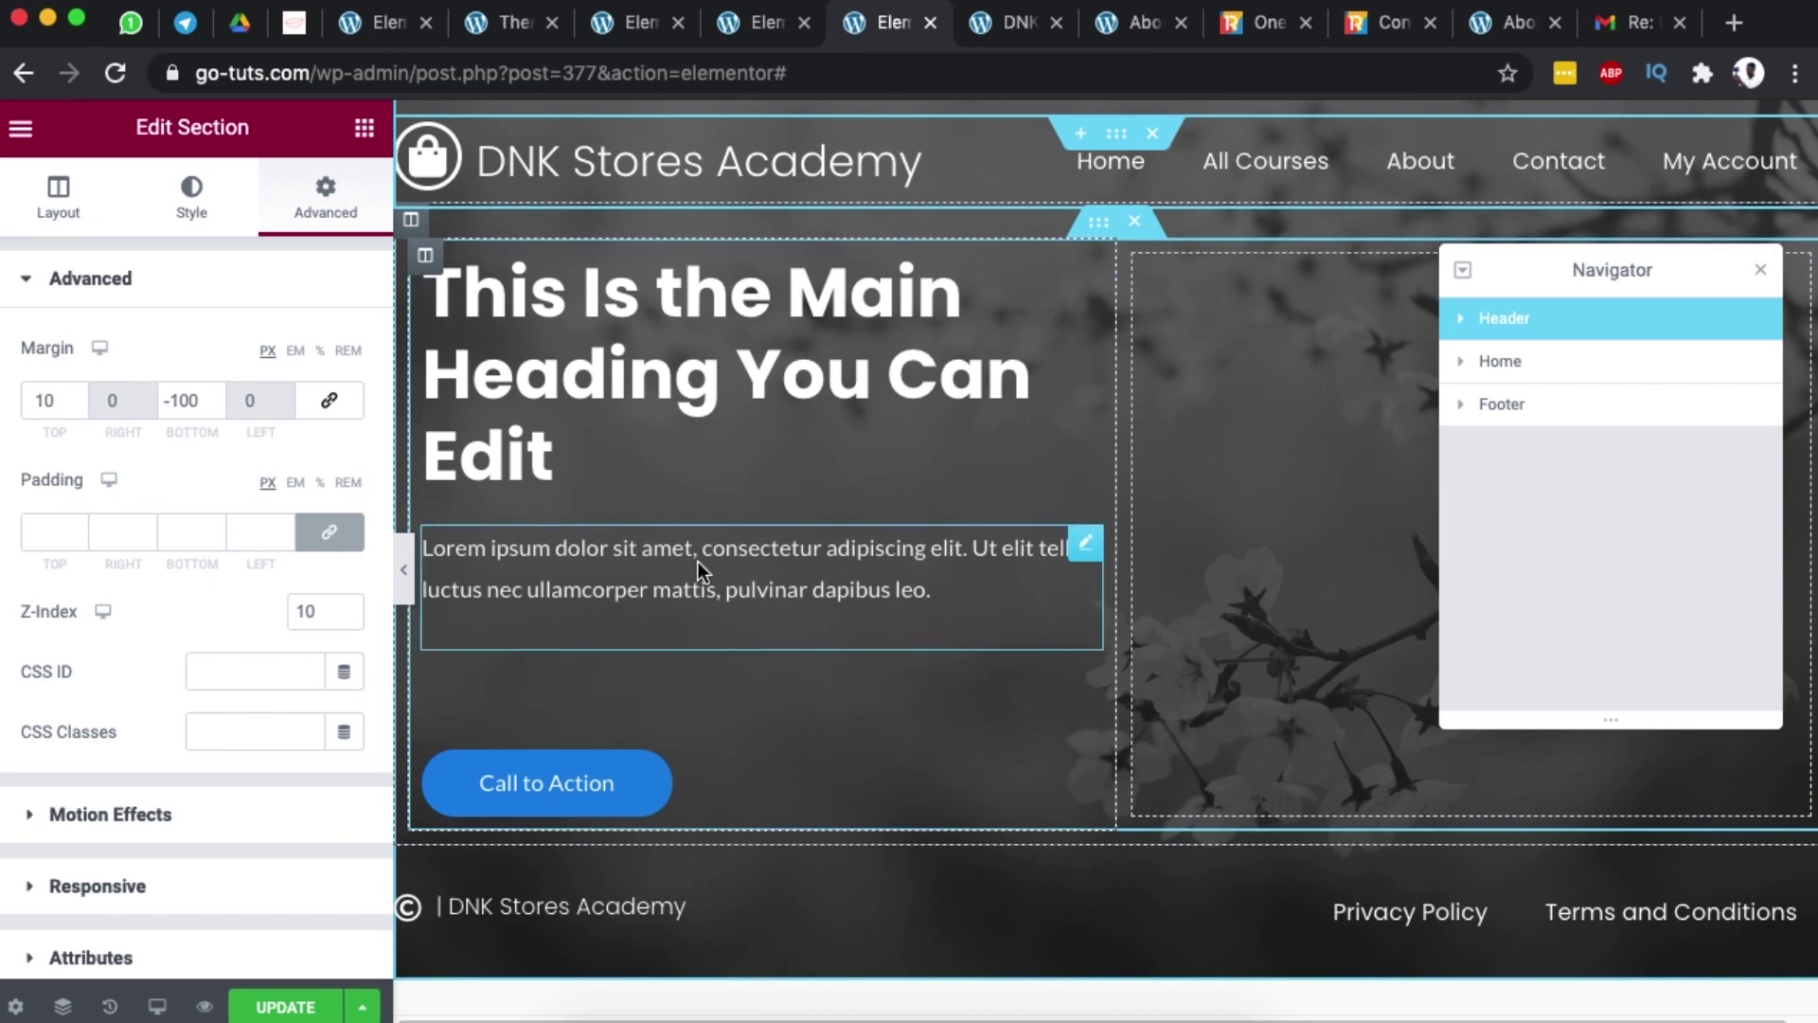
{"action": "left_click", "coordinate": [157, 1005]}
{"action": "left_click", "coordinate": [137, 923]}
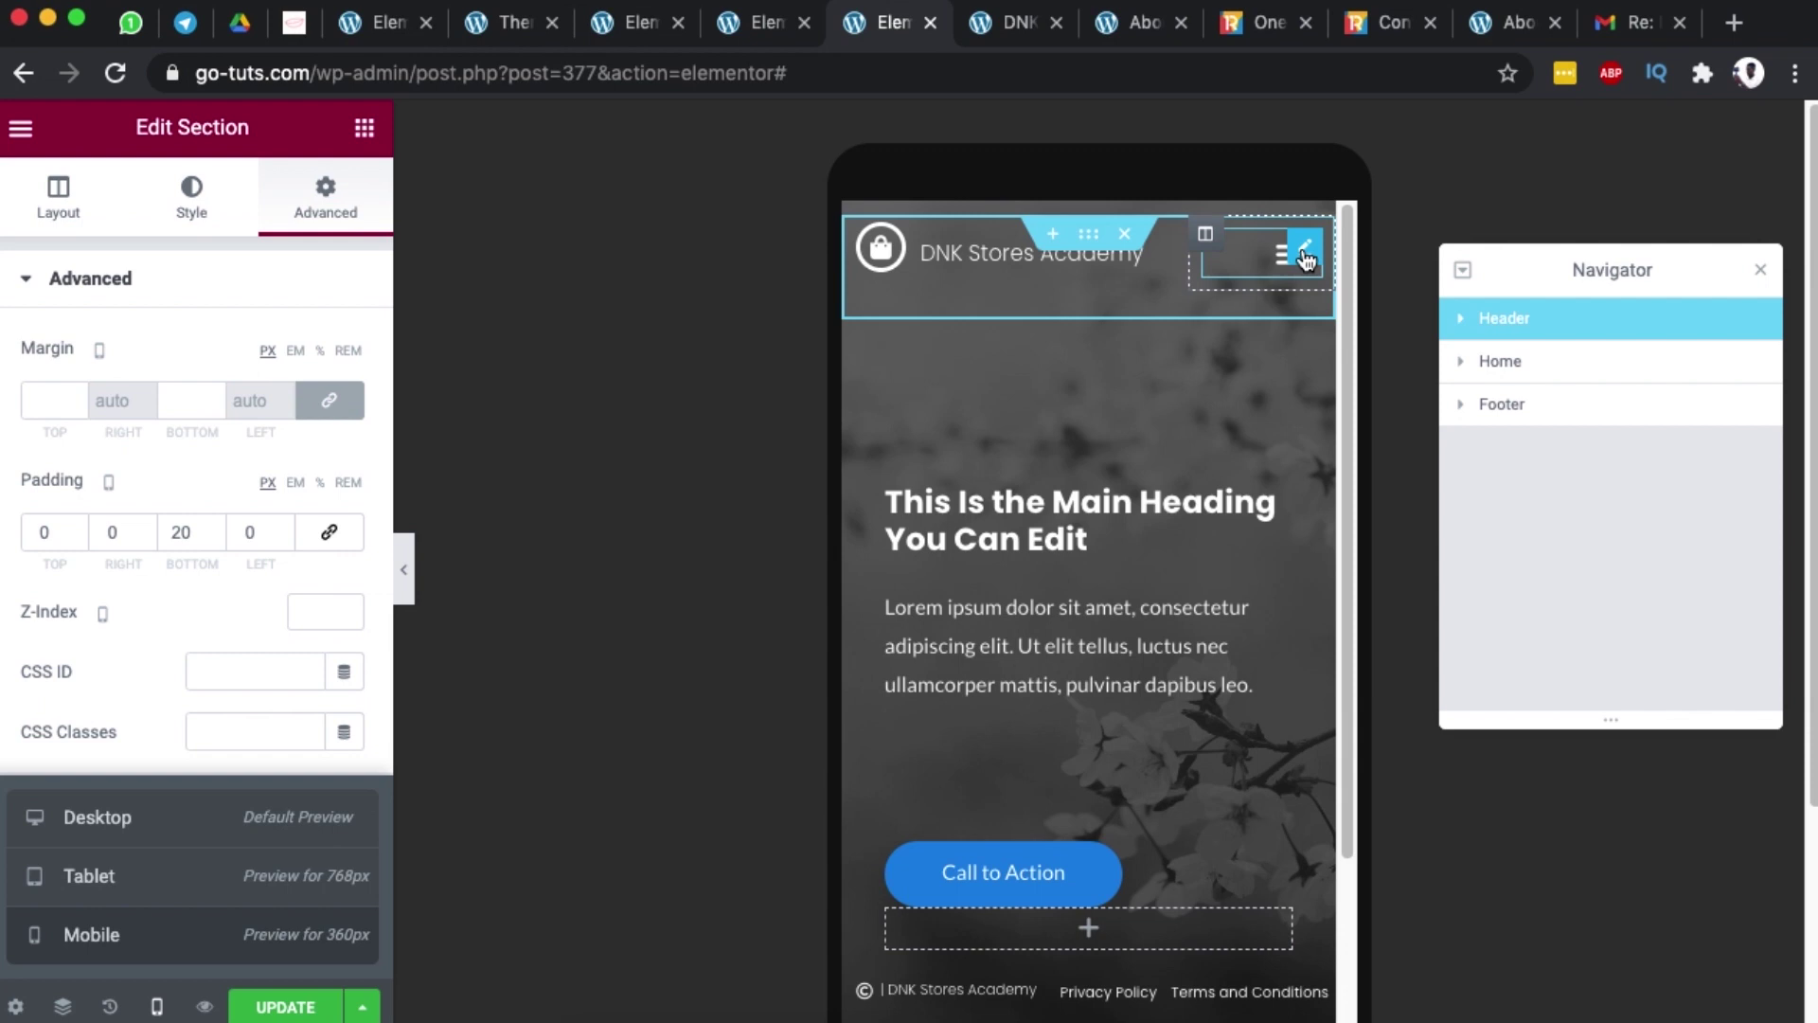
- Change the icon colour of the header Nav Menu's Toggle Button
{"action": "left_click", "coordinate": [1305, 254]}
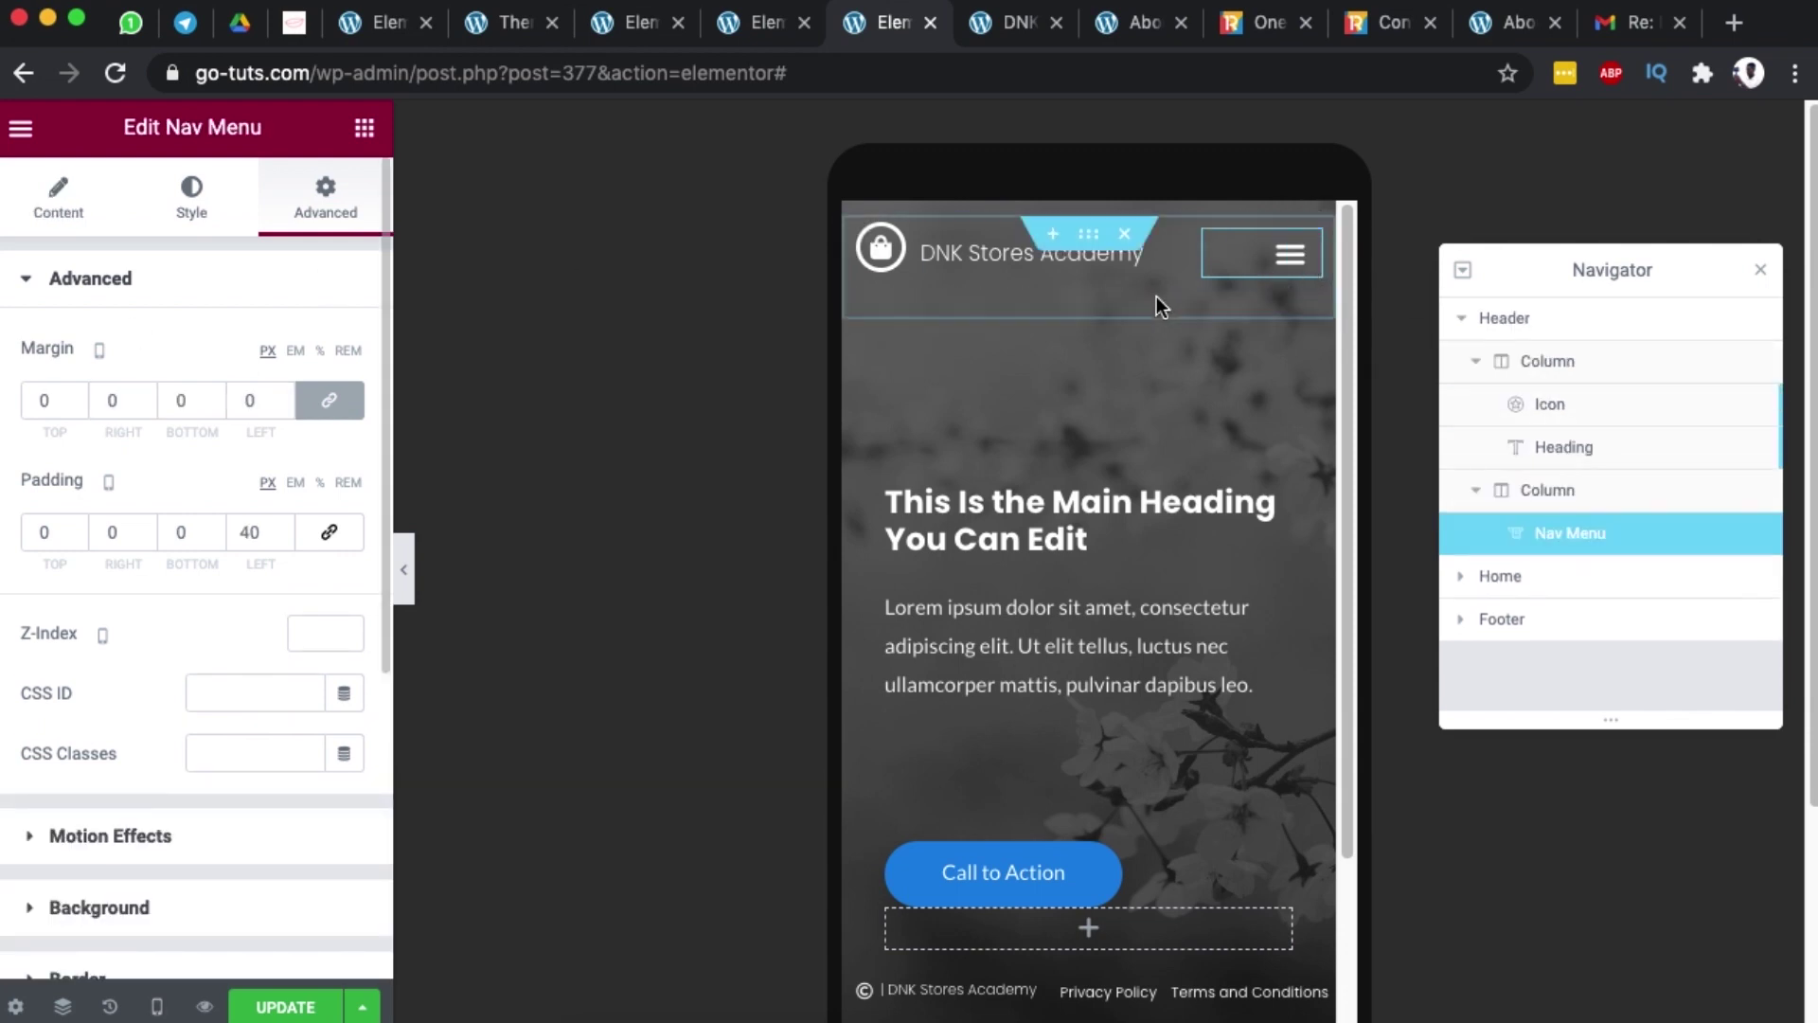
{"action": "left_click", "coordinate": [186, 214]}
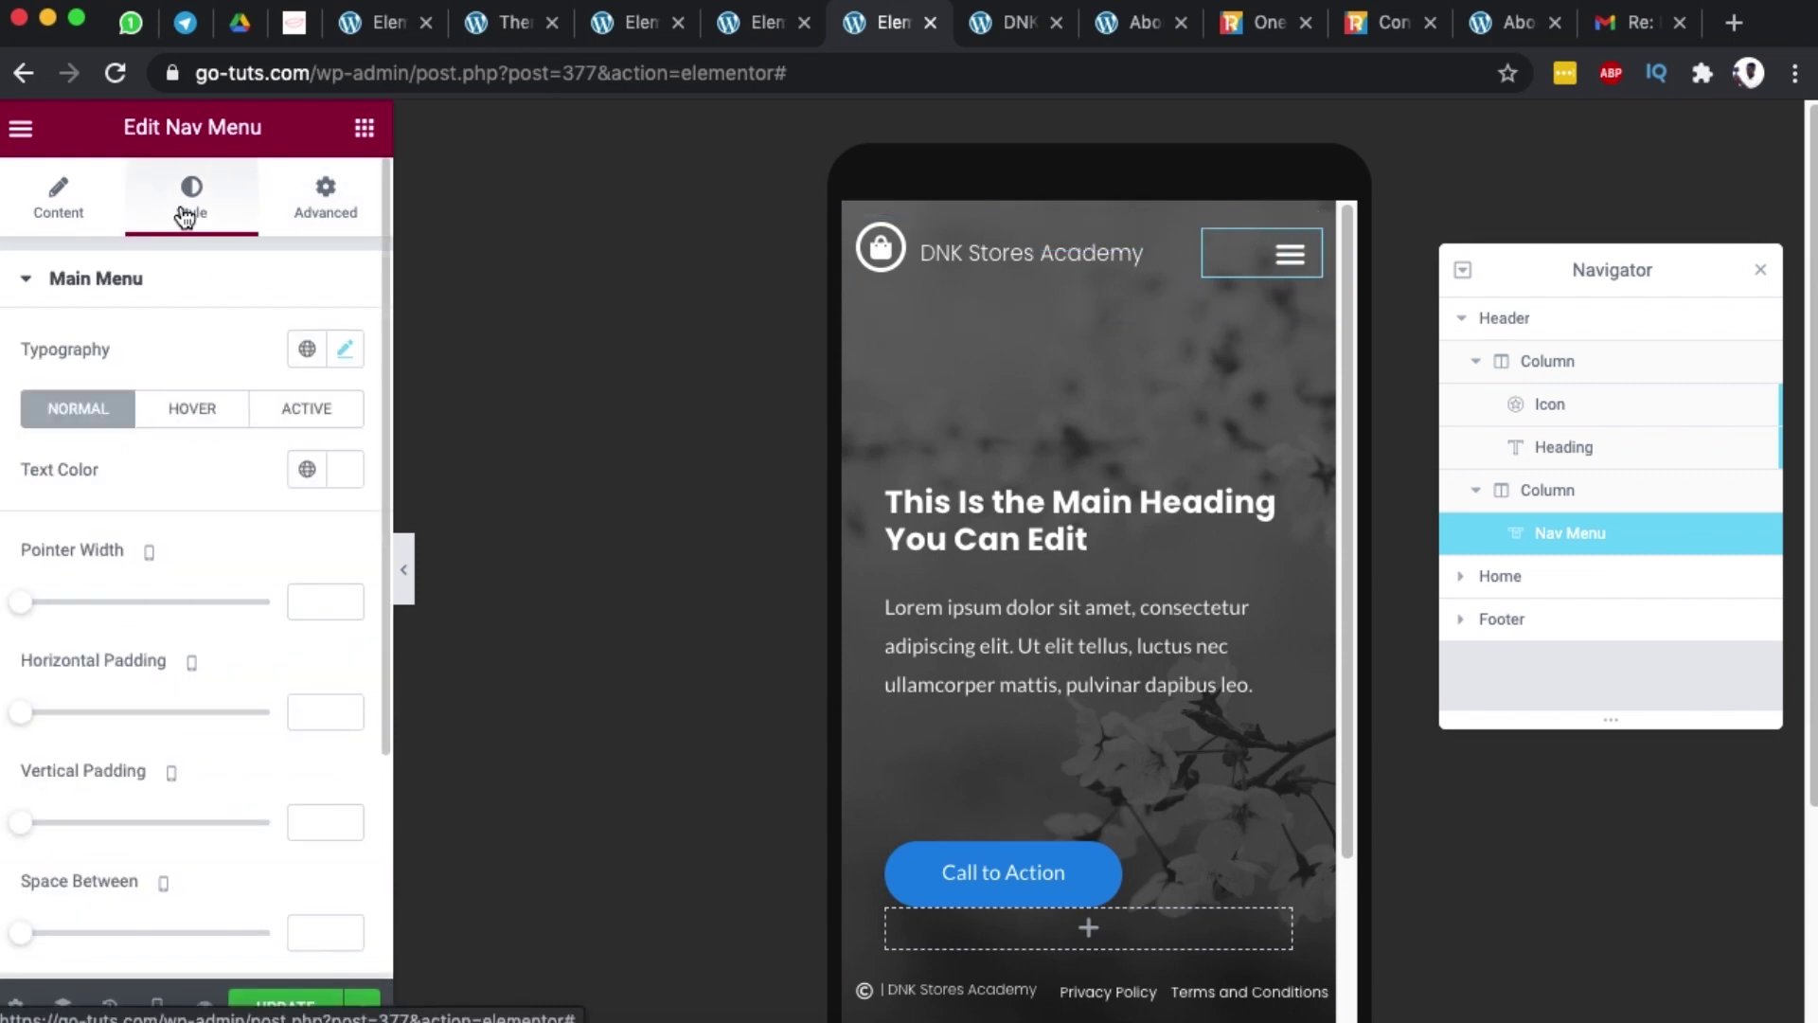
{"action": "scroll", "coordinate": [242, 606], "scroll_direction": "down", "scroll_amount": 3}
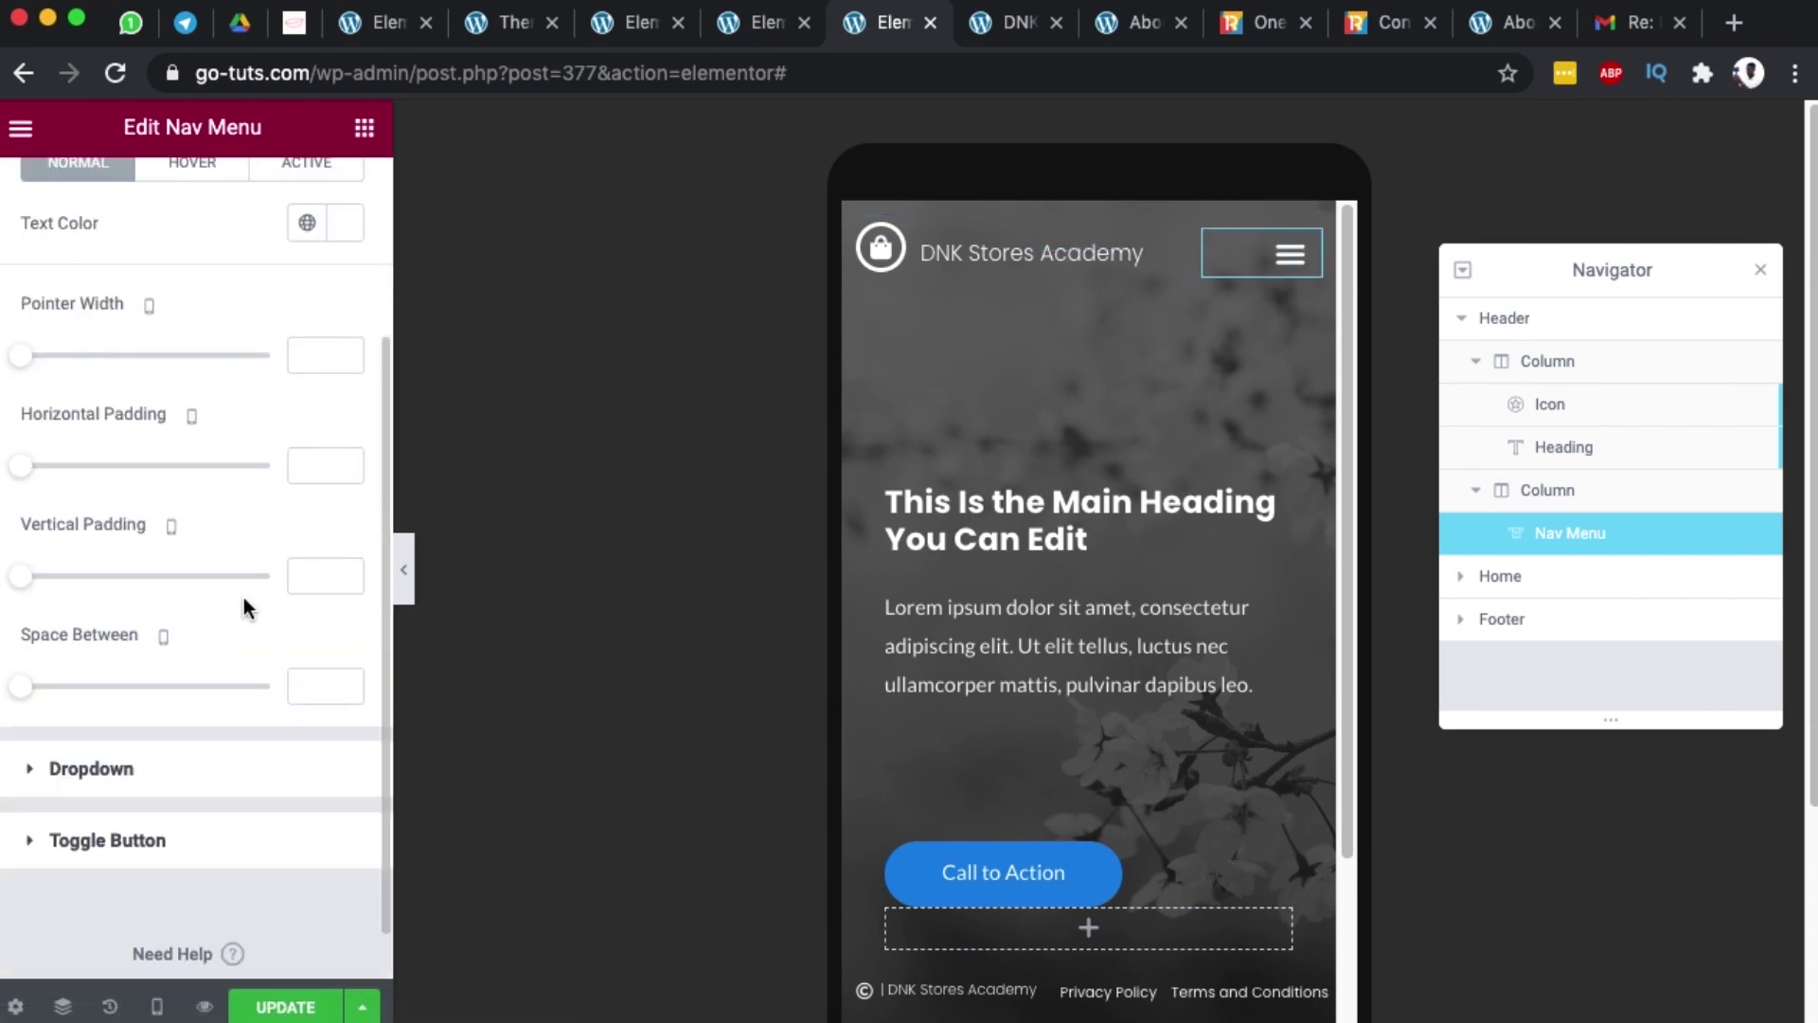
{"action": "left_click", "coordinate": [101, 842]}
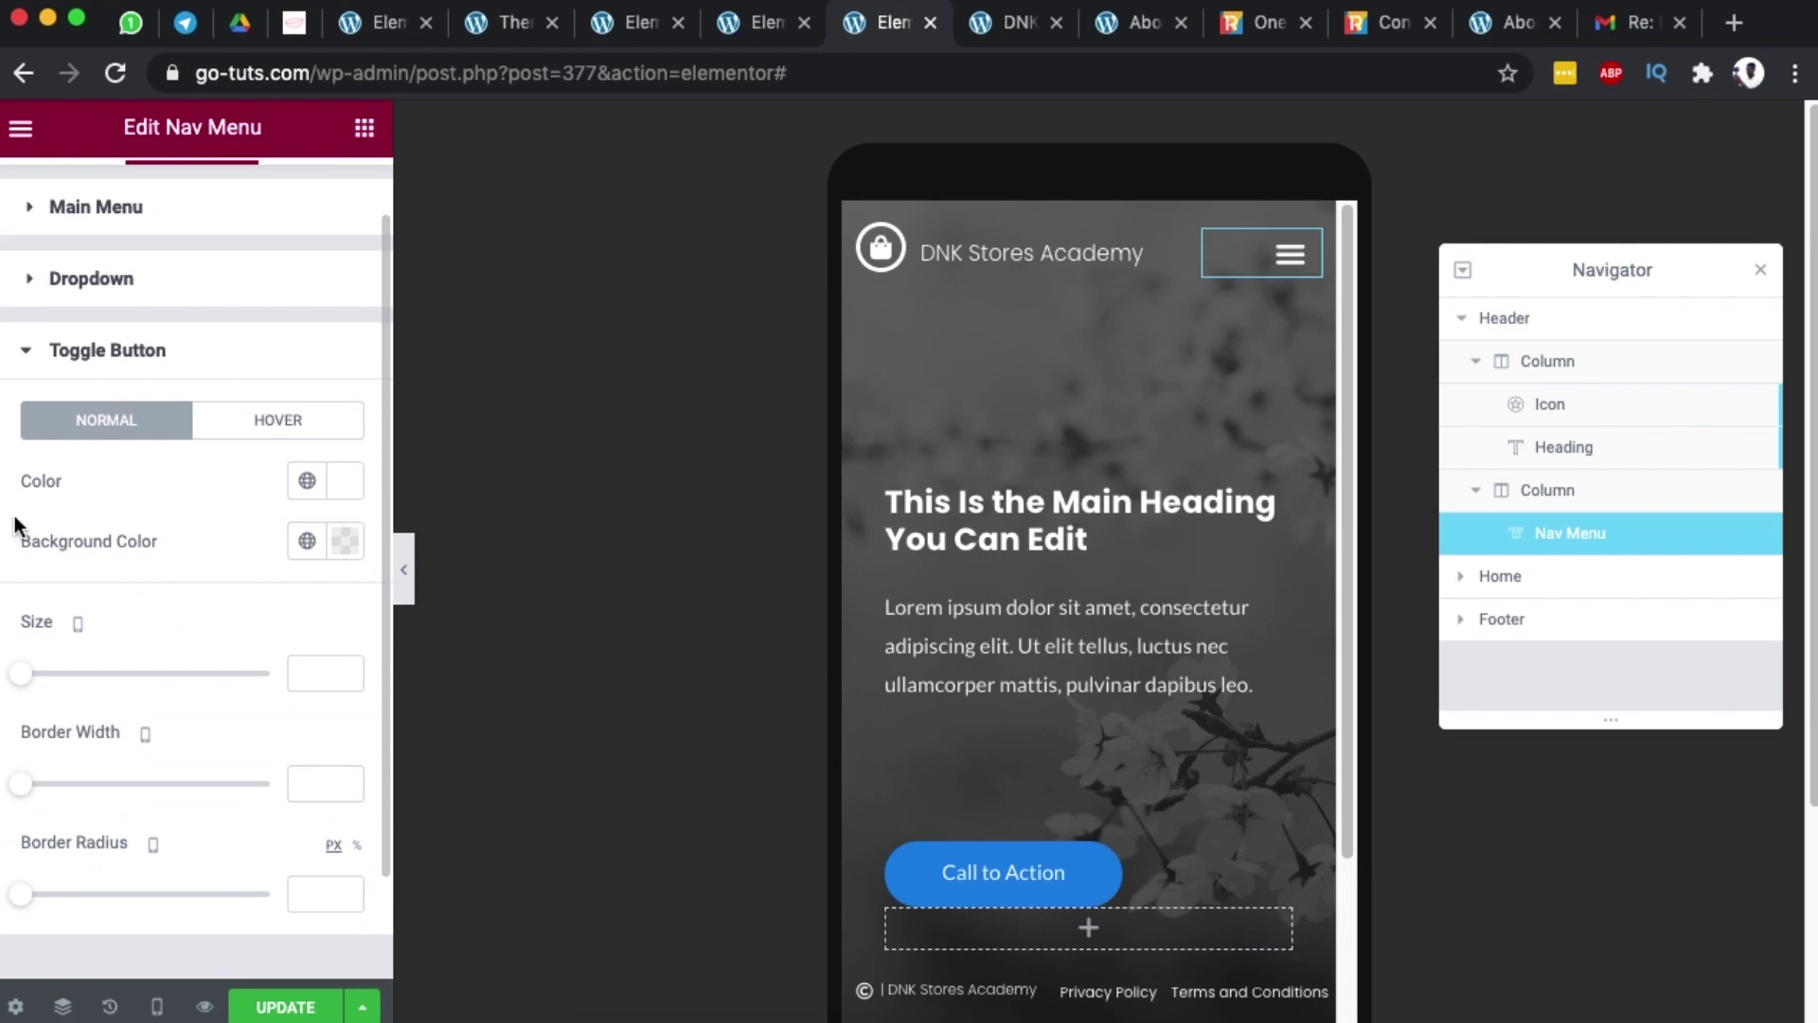
{"action": "left_click", "coordinate": [347, 481]}
{"action": "left_click_drag", "start_coordinate": [252, 637], "coordinate": [126, 559]}
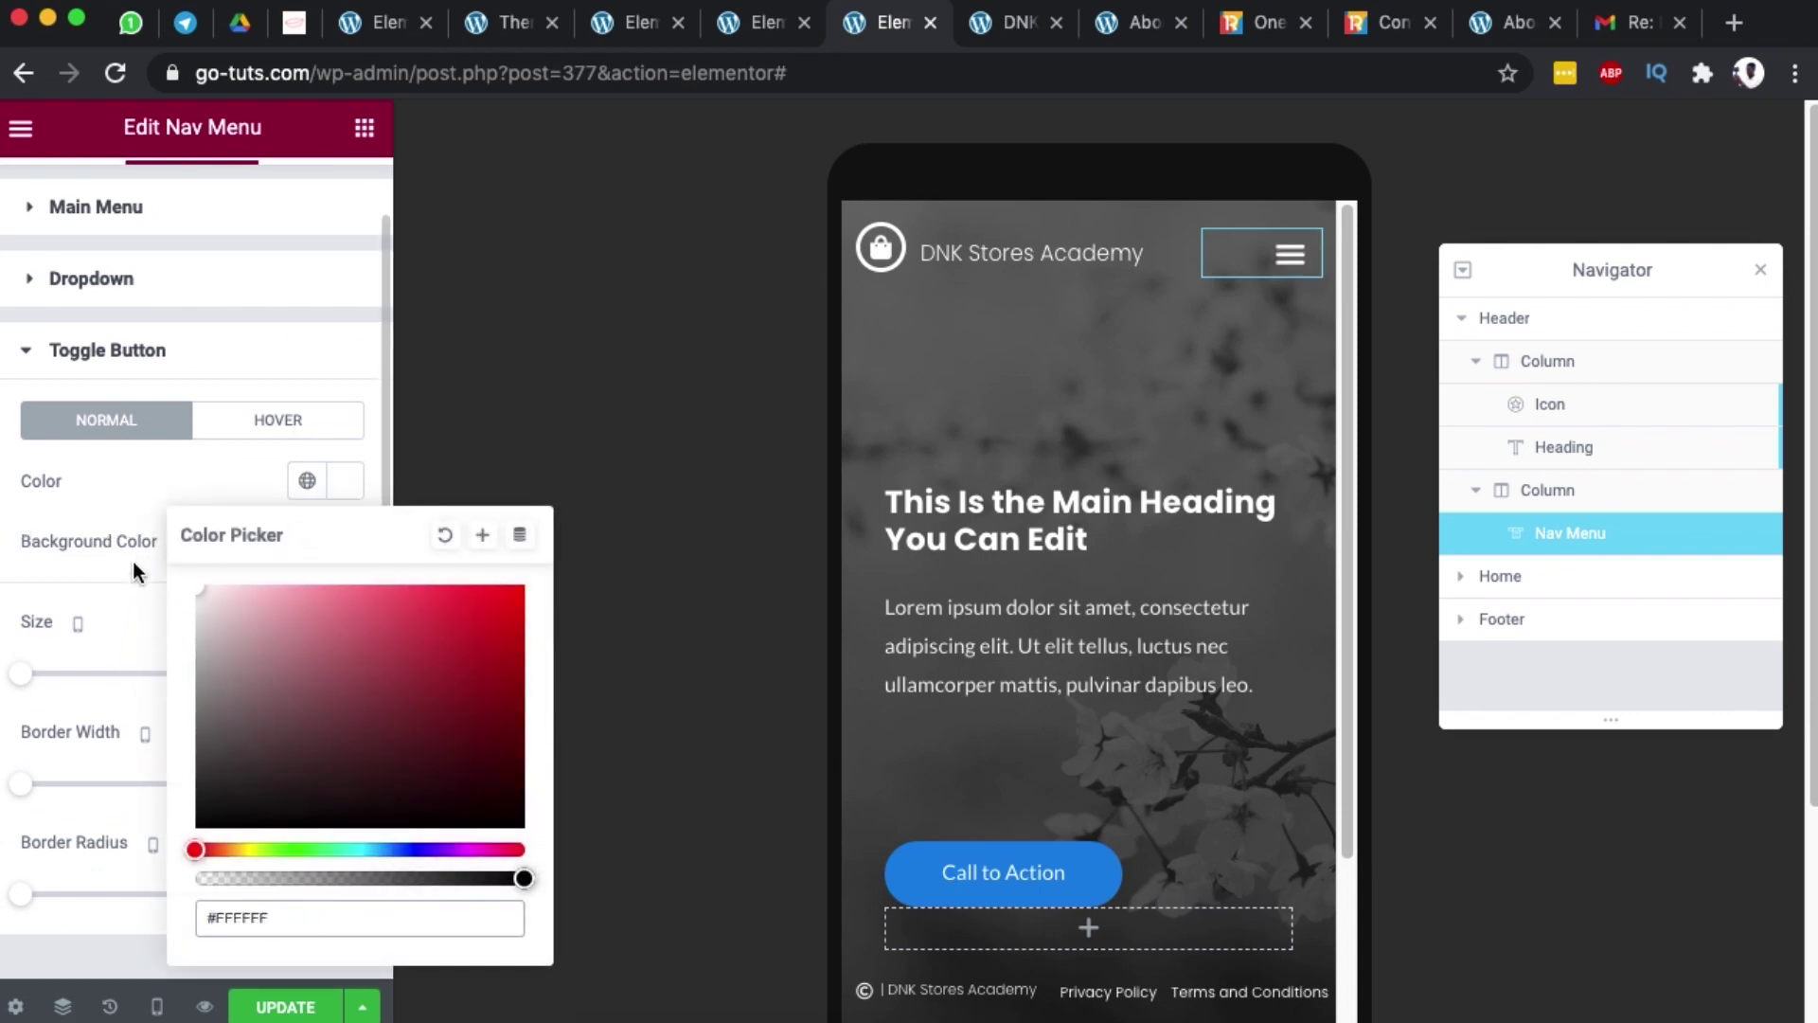
{"action": "left_click", "coordinate": [132, 560]}
- Set the toggle background's alpha to 0 (#02010100) so it stays fully transparent
{"action": "left_click", "coordinate": [345, 546]}
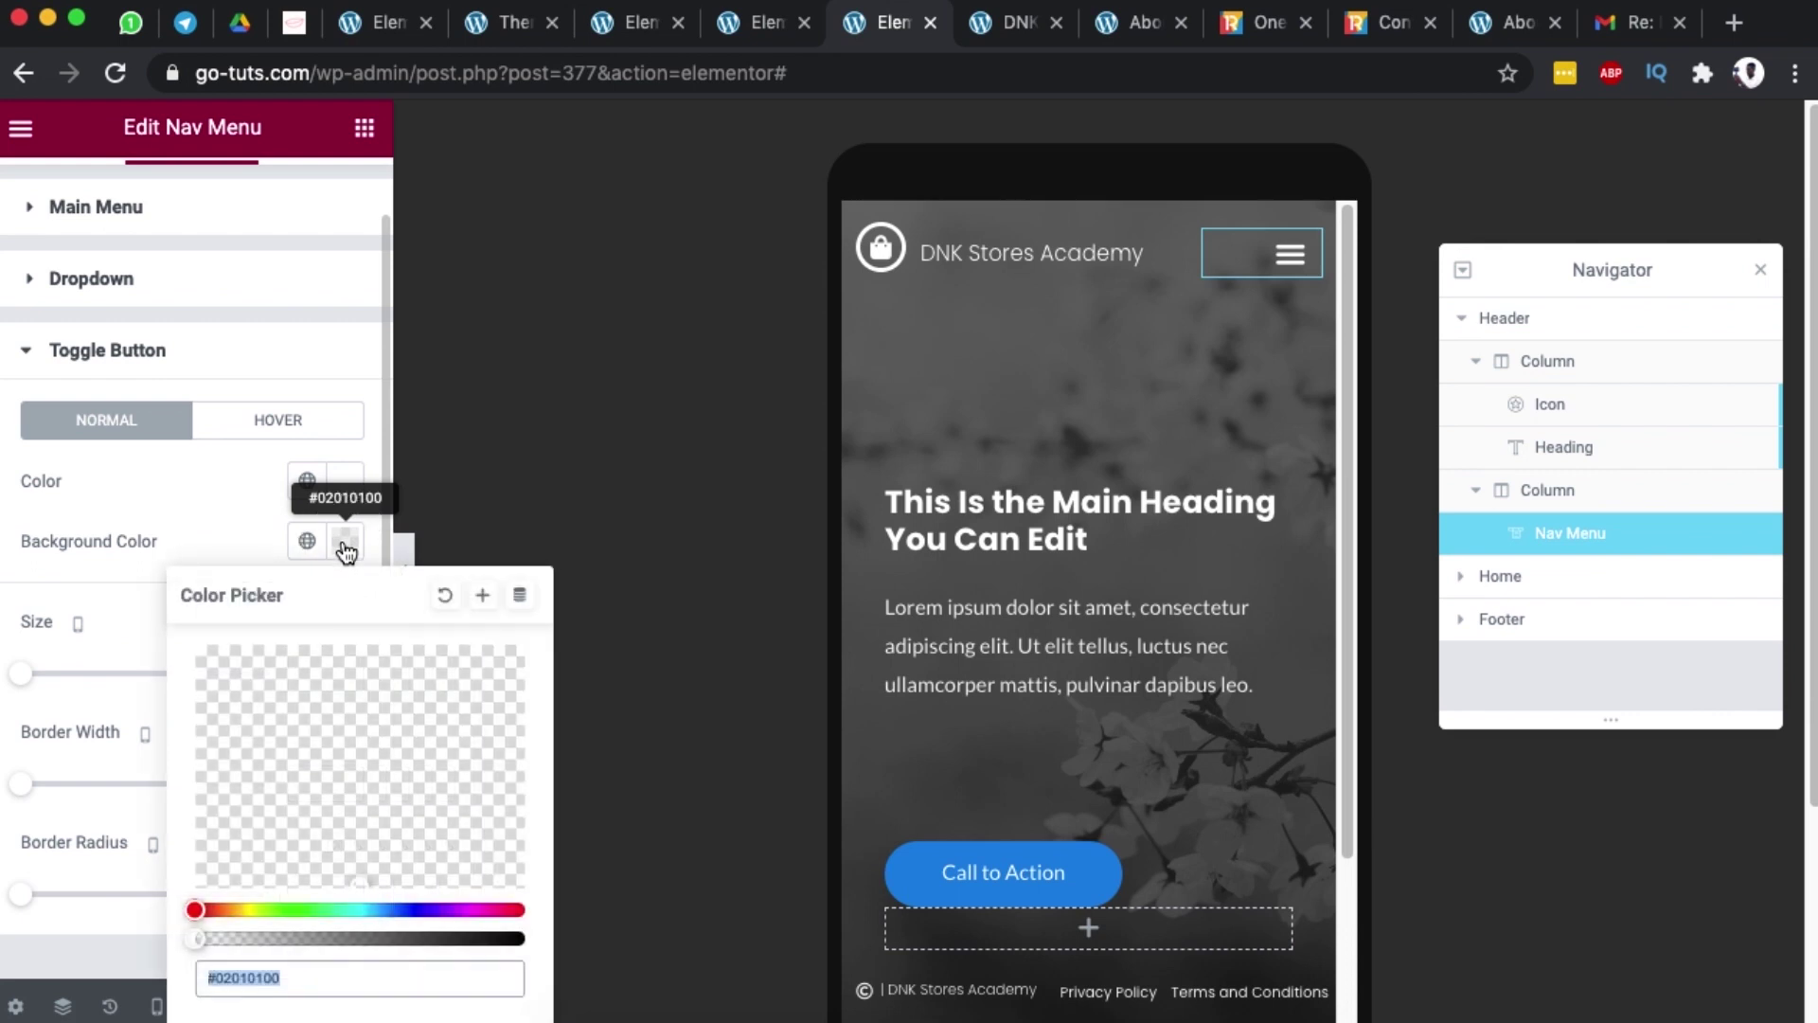
{"action": "mouse_move", "coordinate": [197, 938]}
{"action": "left_mouse_down"}
{"action": "mouse_move", "coordinate": [374, 929]}
{"action": "mouse_move", "coordinate": [161, 937]}
{"action": "left_mouse_up"}
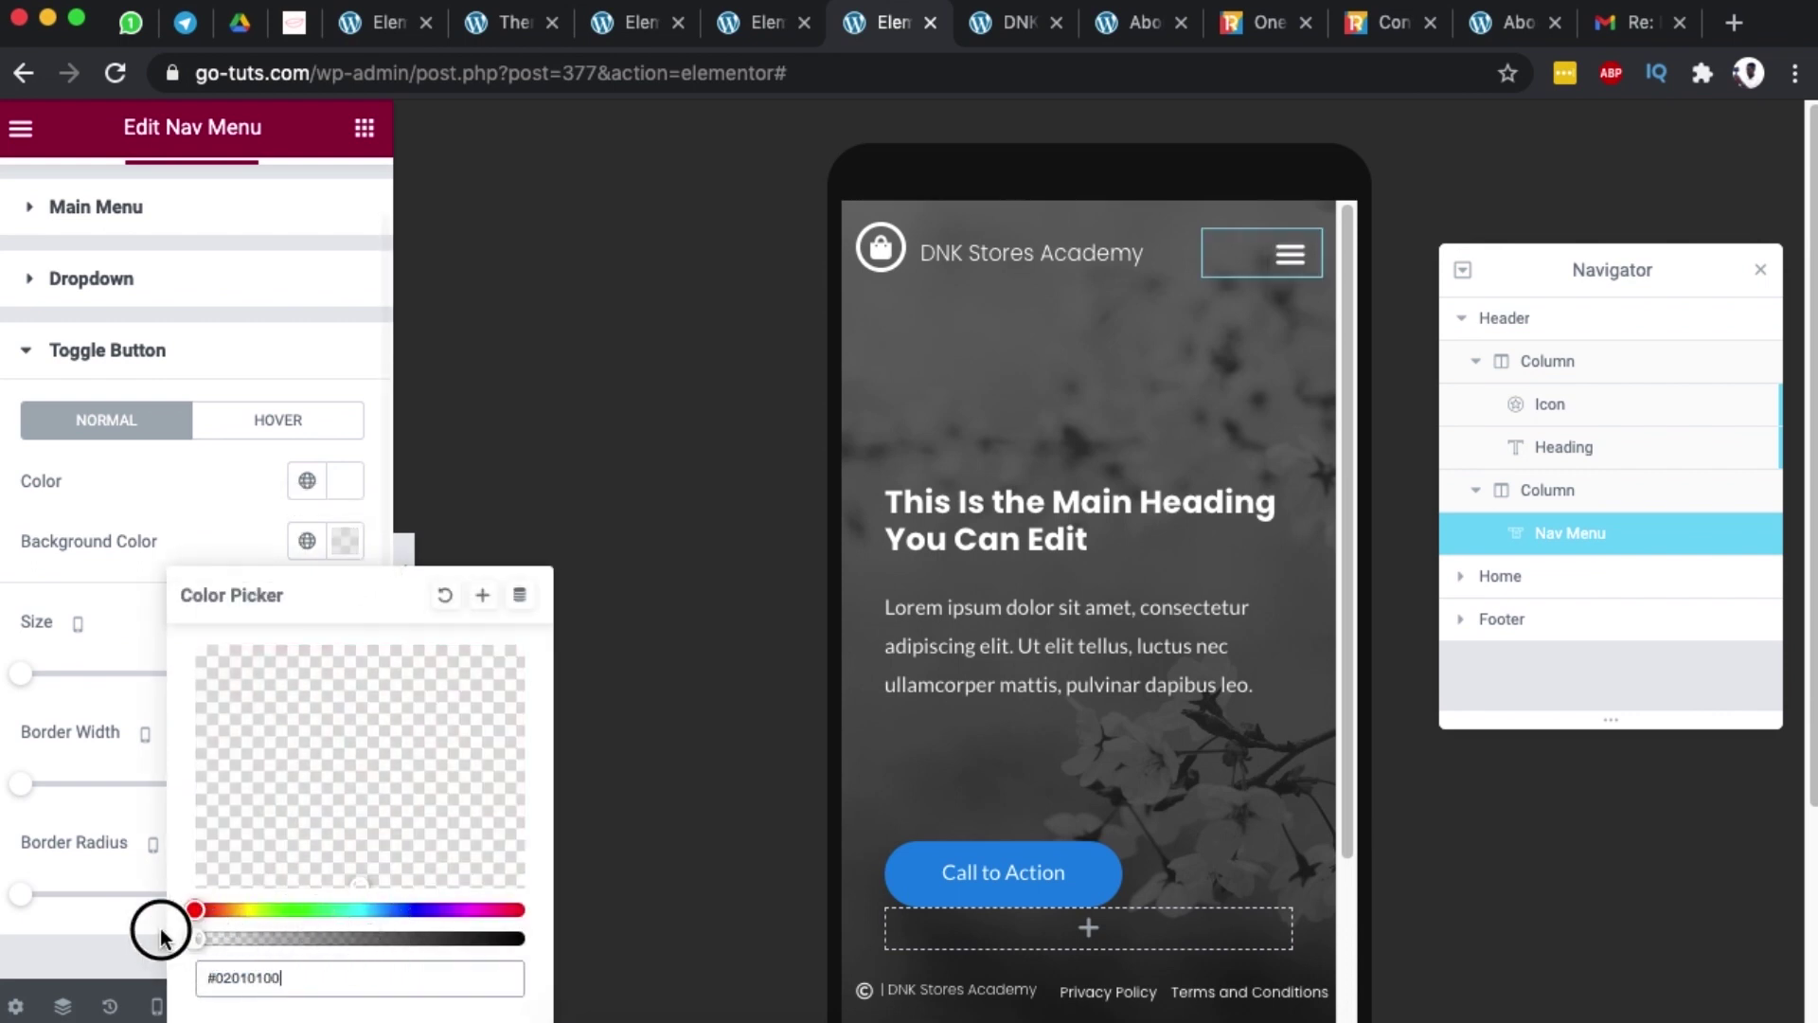
{"action": "left_click", "coordinate": [207, 517]}
- Select the footer section in the mobile preview
{"action": "scroll", "coordinate": [891, 822], "scroll_direction": "down", "scroll_amount": 3}
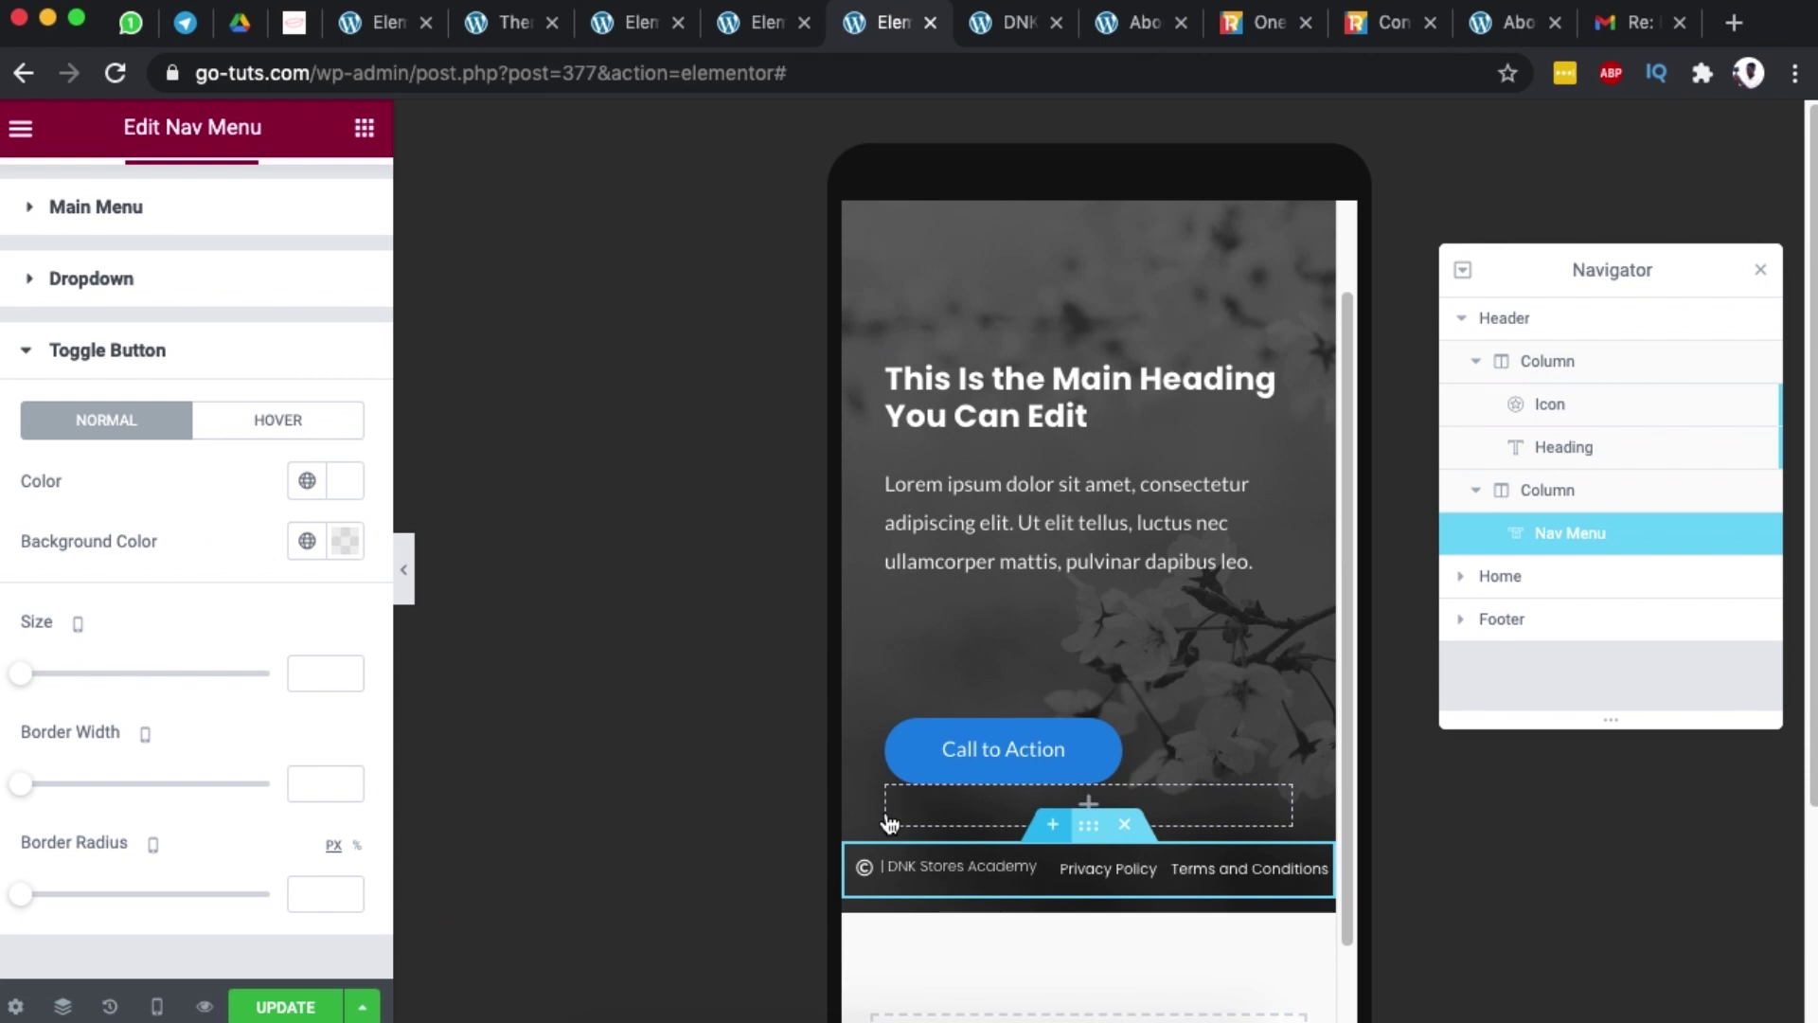
{"action": "scroll", "coordinate": [1051, 682], "scroll_direction": "up", "scroll_amount": 3}
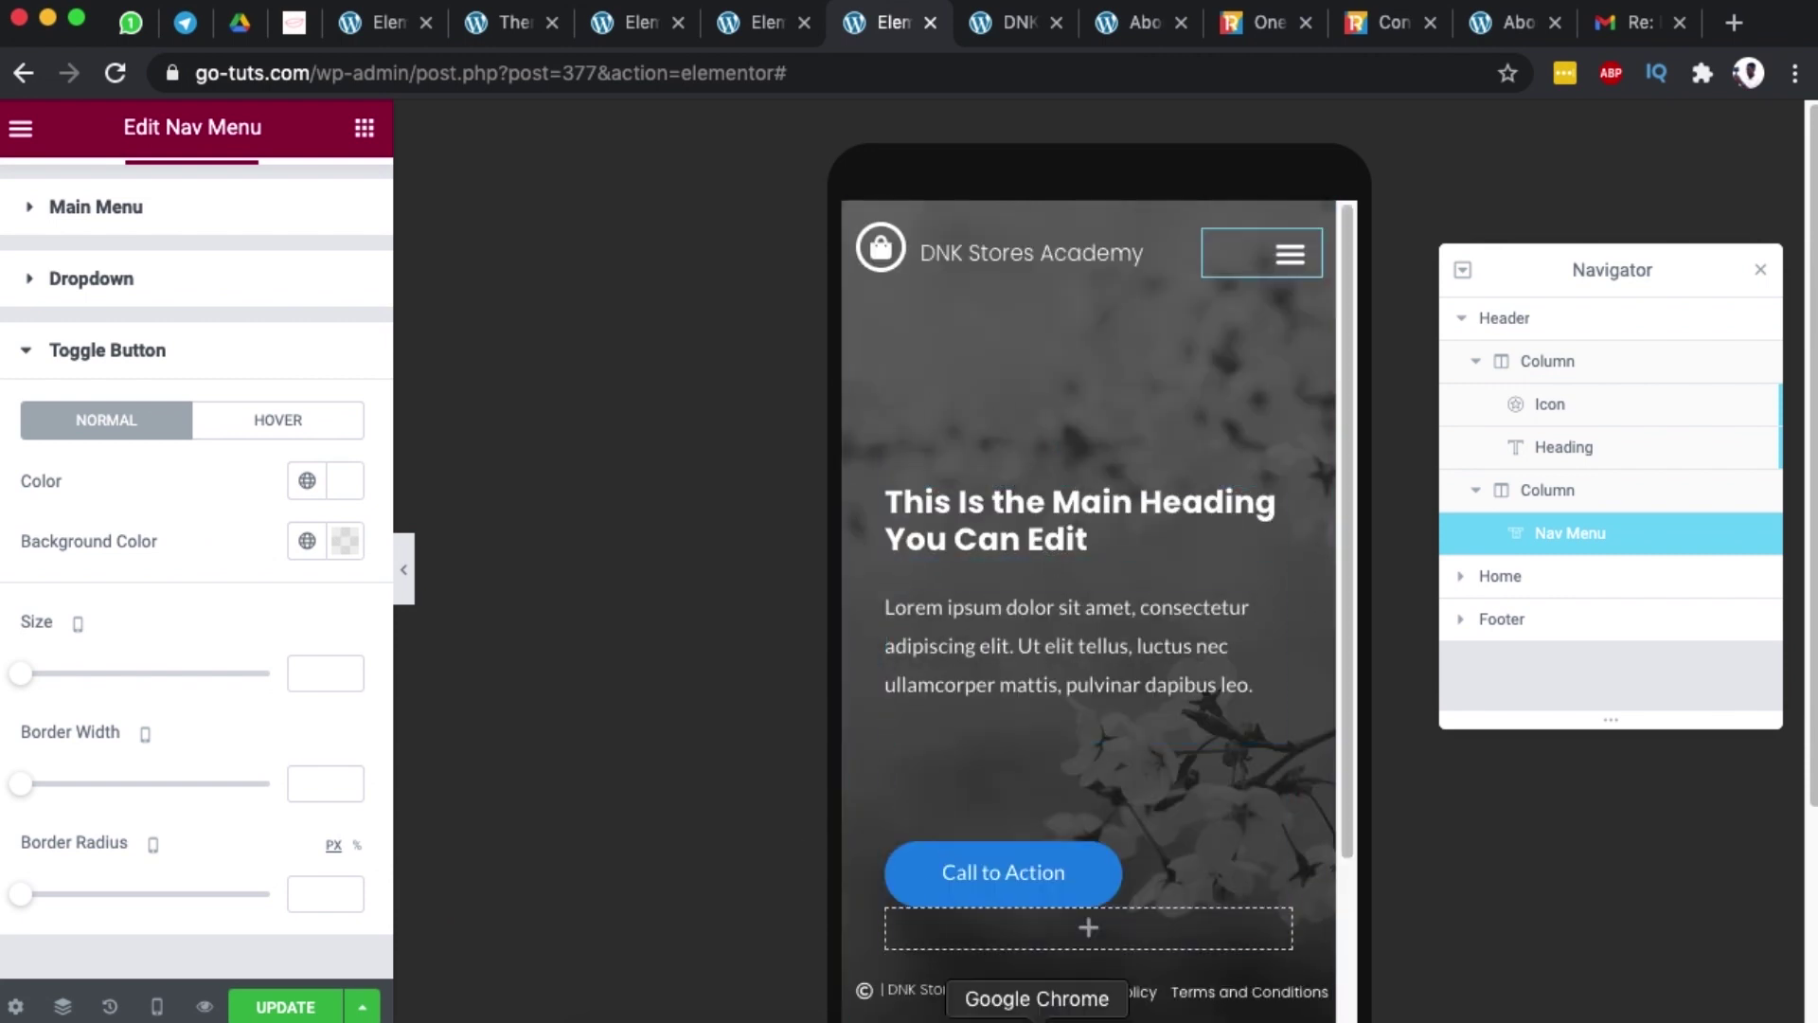
{"action": "scroll", "coordinate": [1077, 898], "scroll_direction": "down", "scroll_amount": 3}
{"action": "left_click", "coordinate": [1029, 876]}
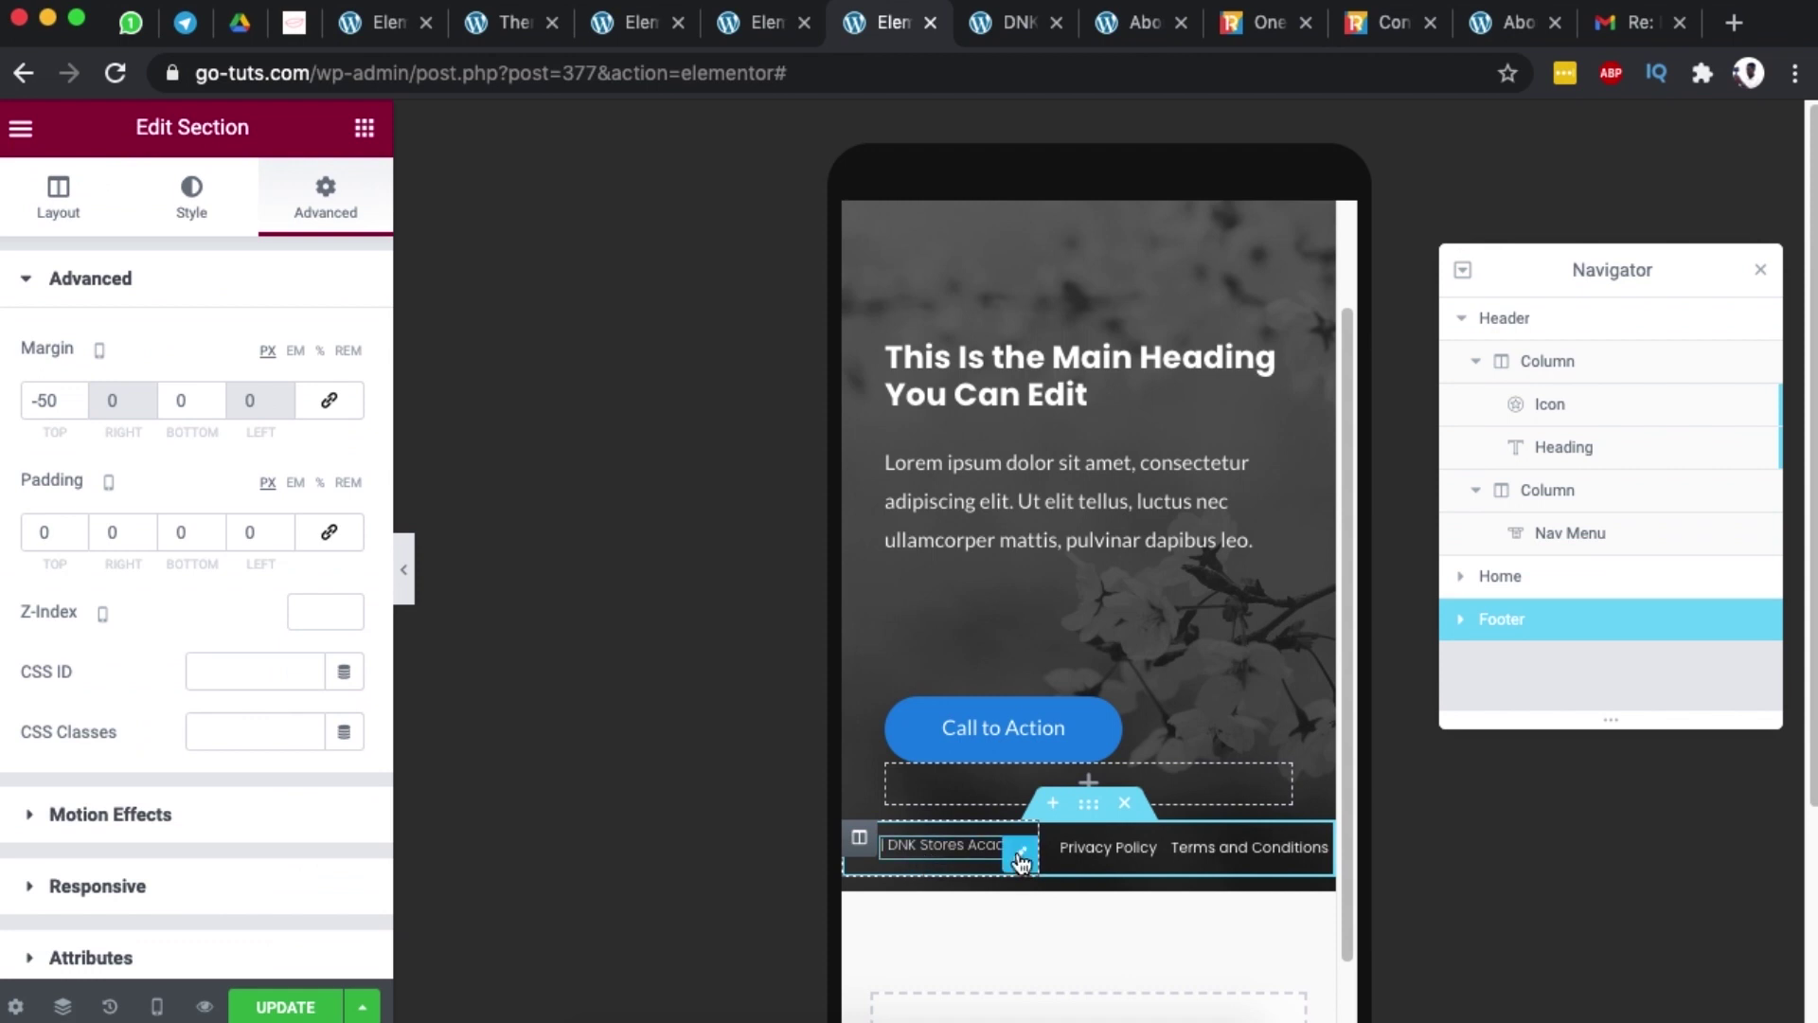
- Open the footer Nav Menu settings and compare with the maximized OneRetailGroup reference site
{"action": "left_click", "coordinate": [1021, 860]}
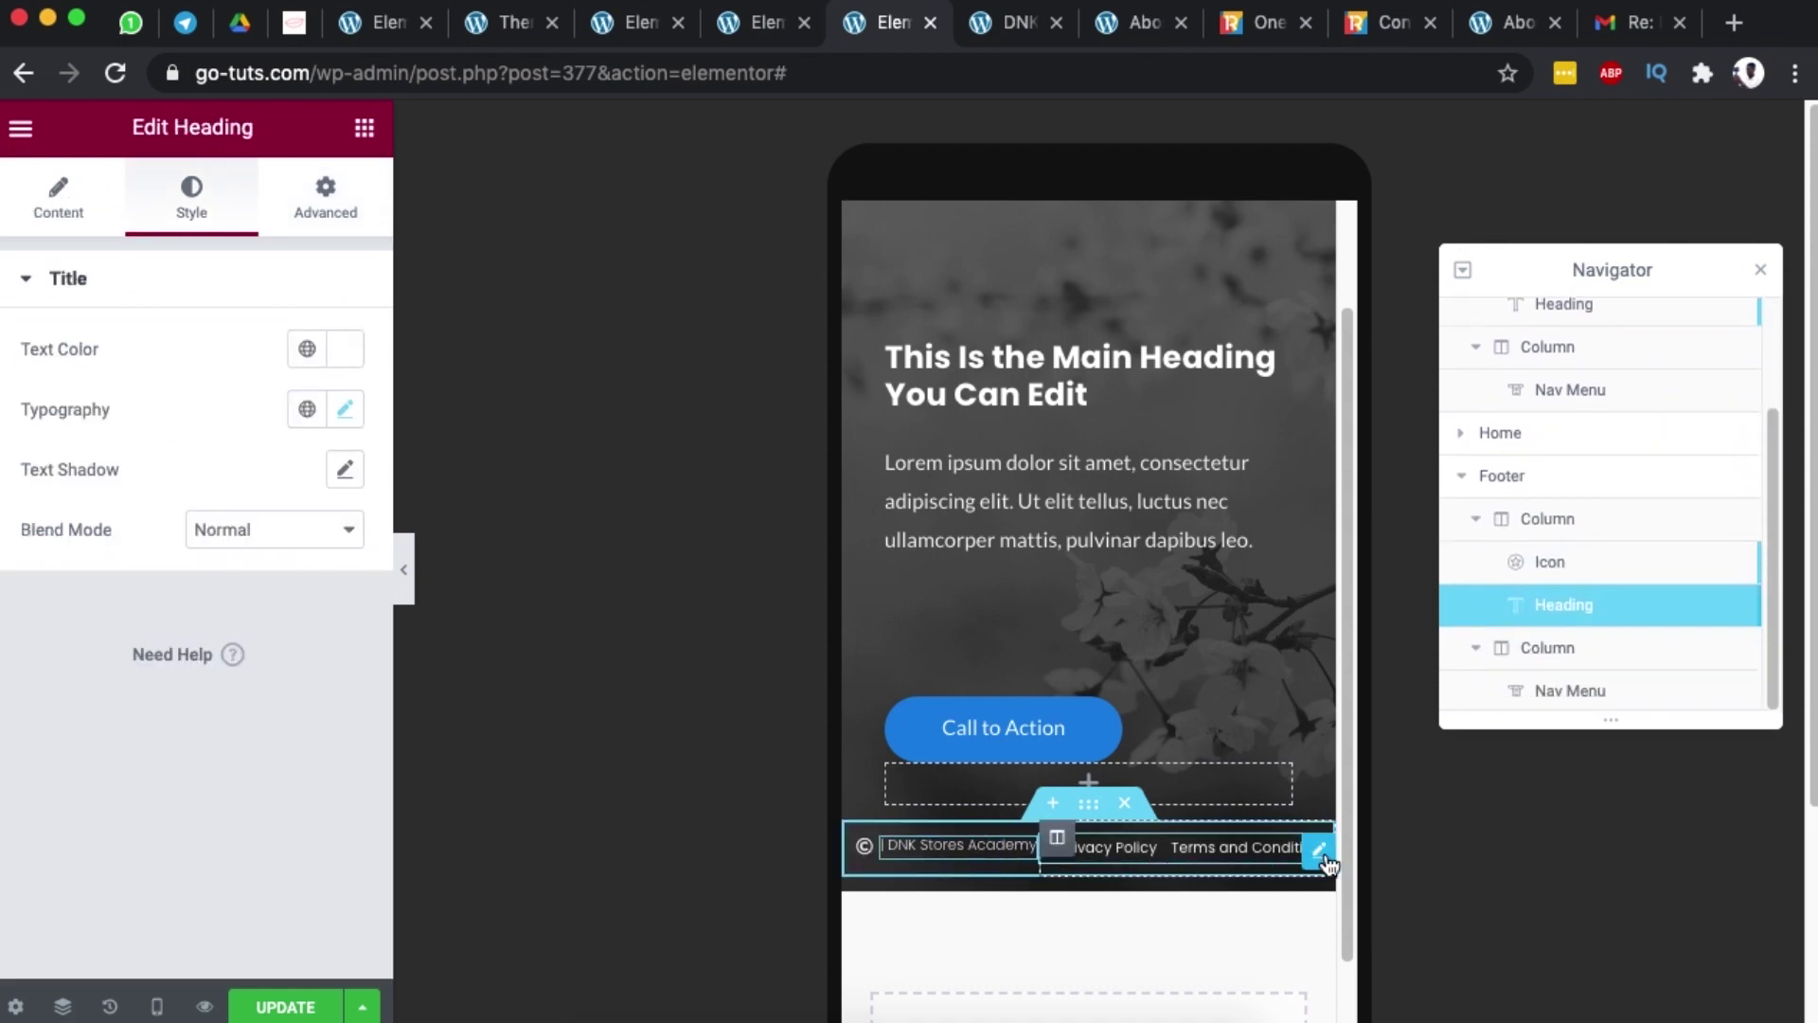
{"action": "left_click", "coordinate": [1320, 852]}
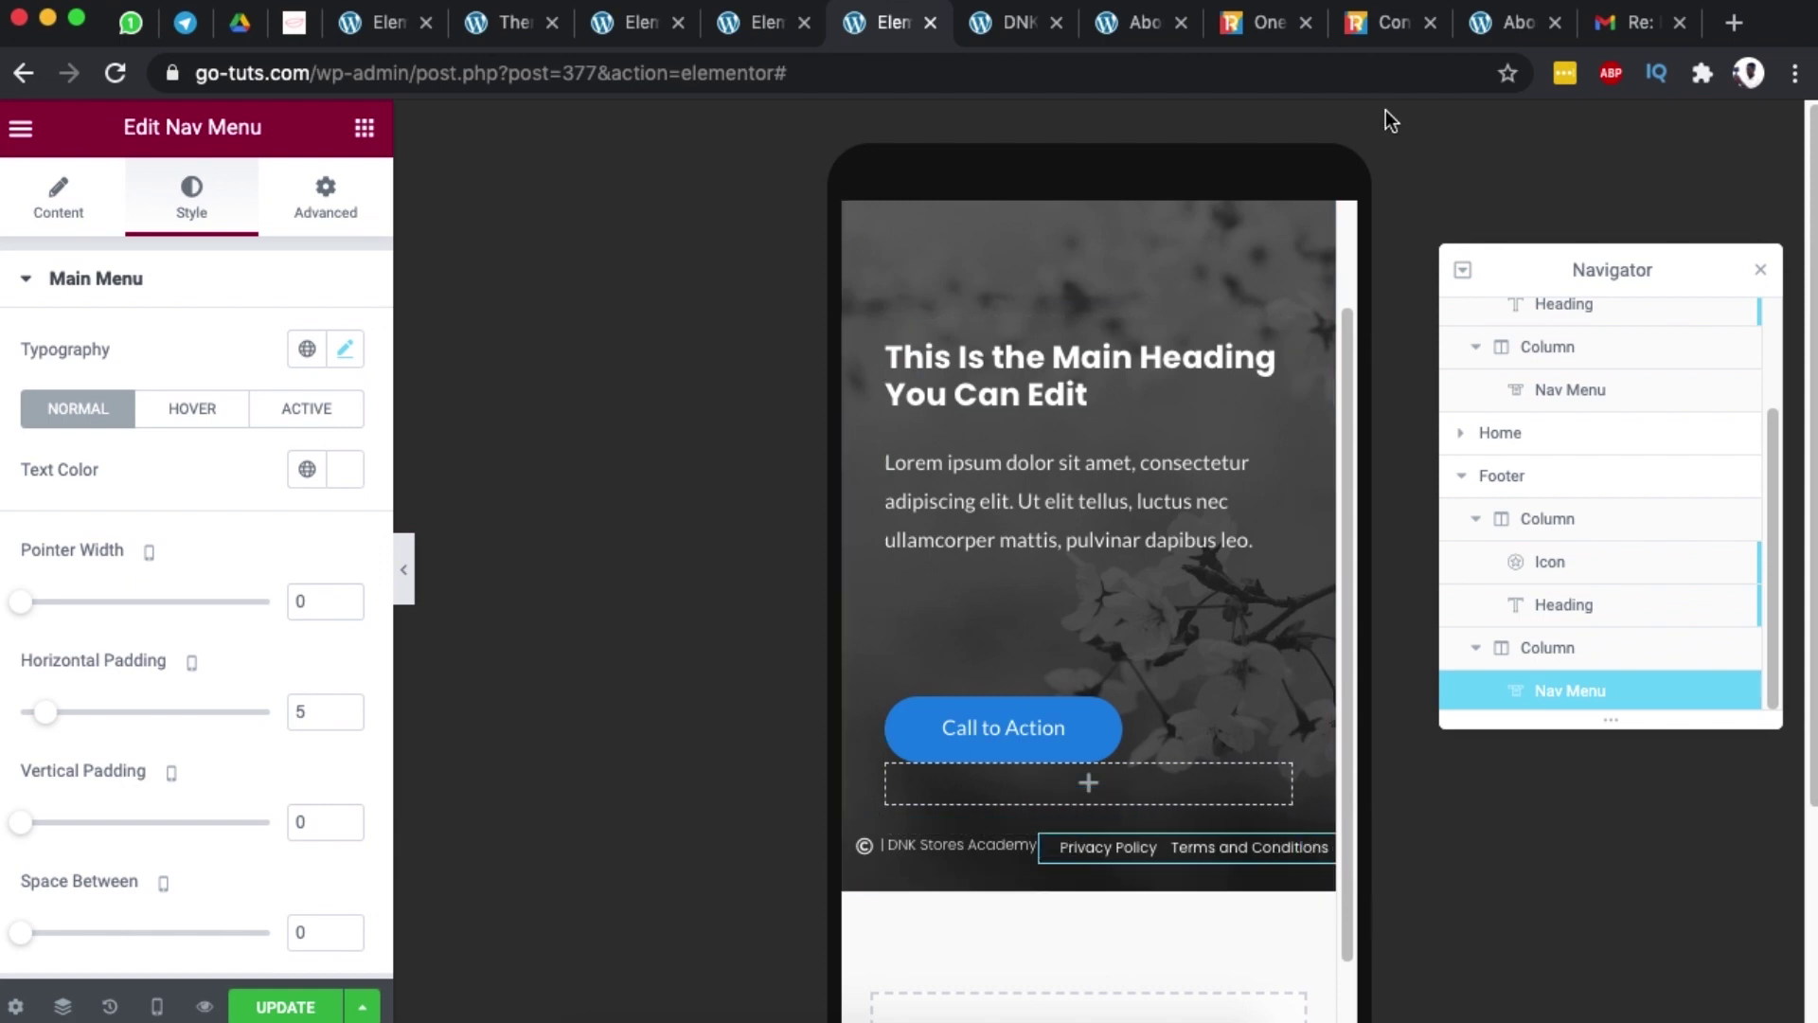
{"action": "left_click", "coordinate": [1252, 26]}
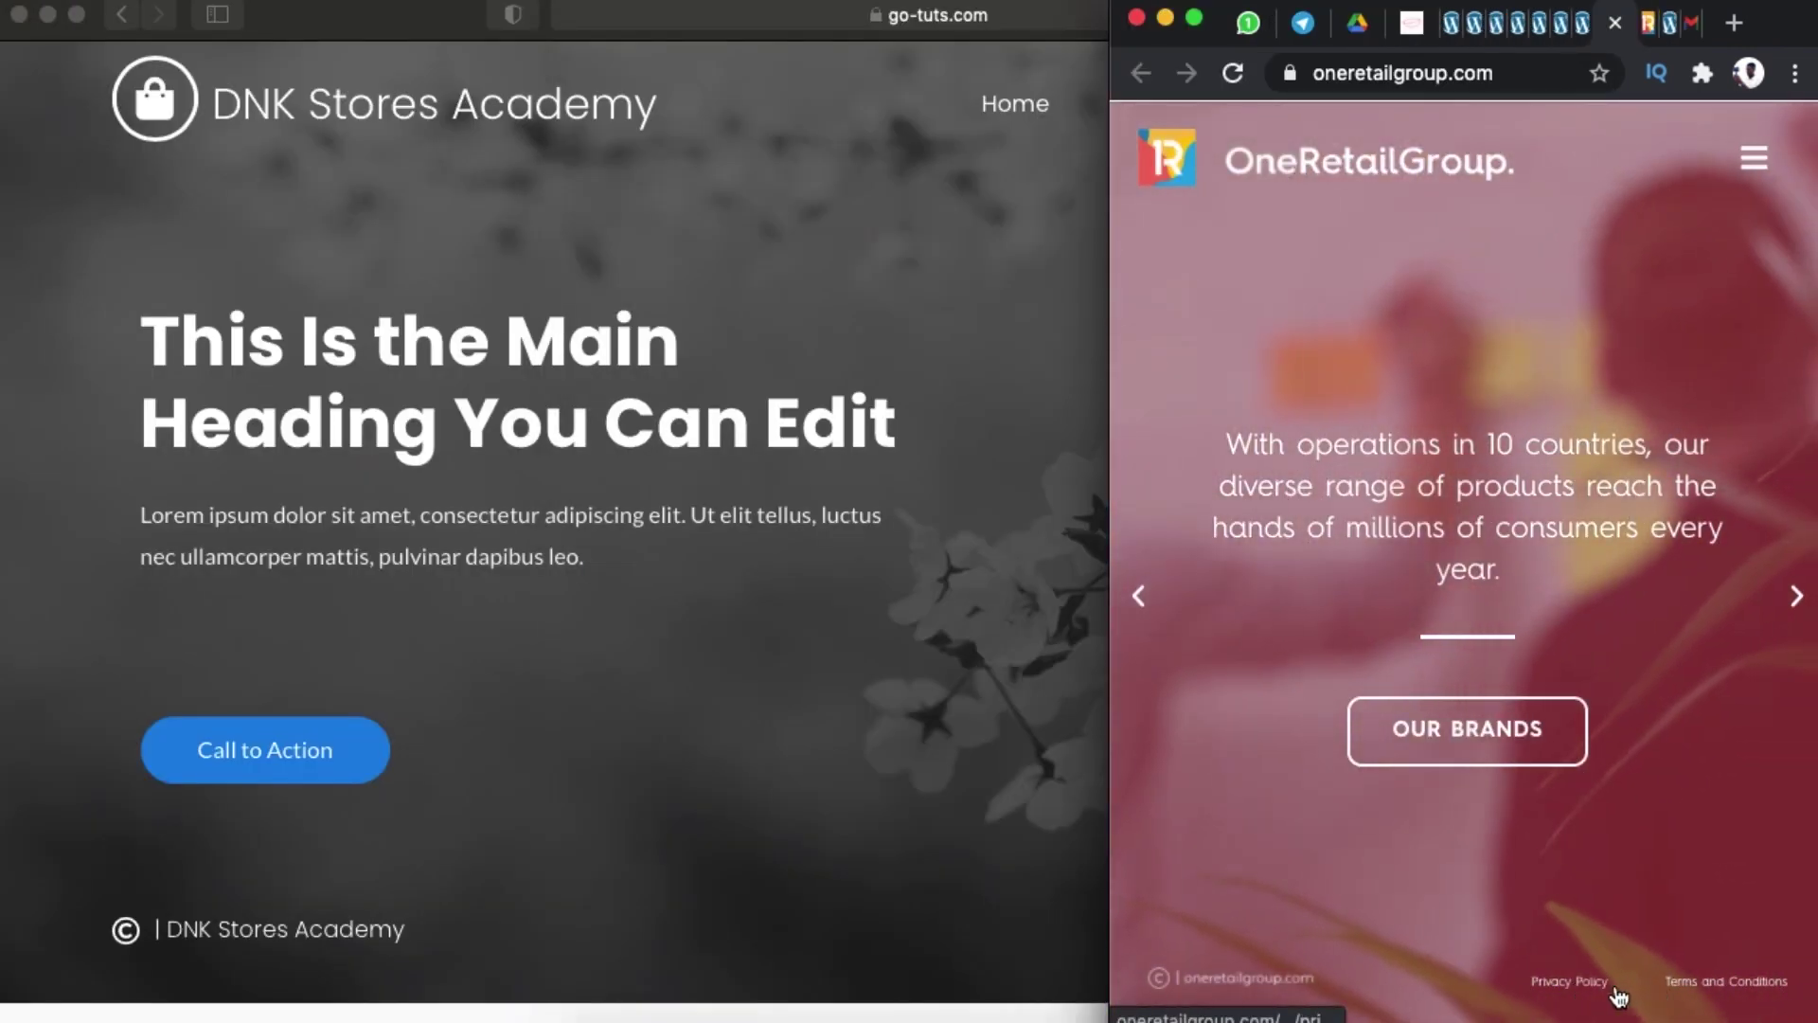
{"action": "key", "text": "ctrl+alt+Return"}
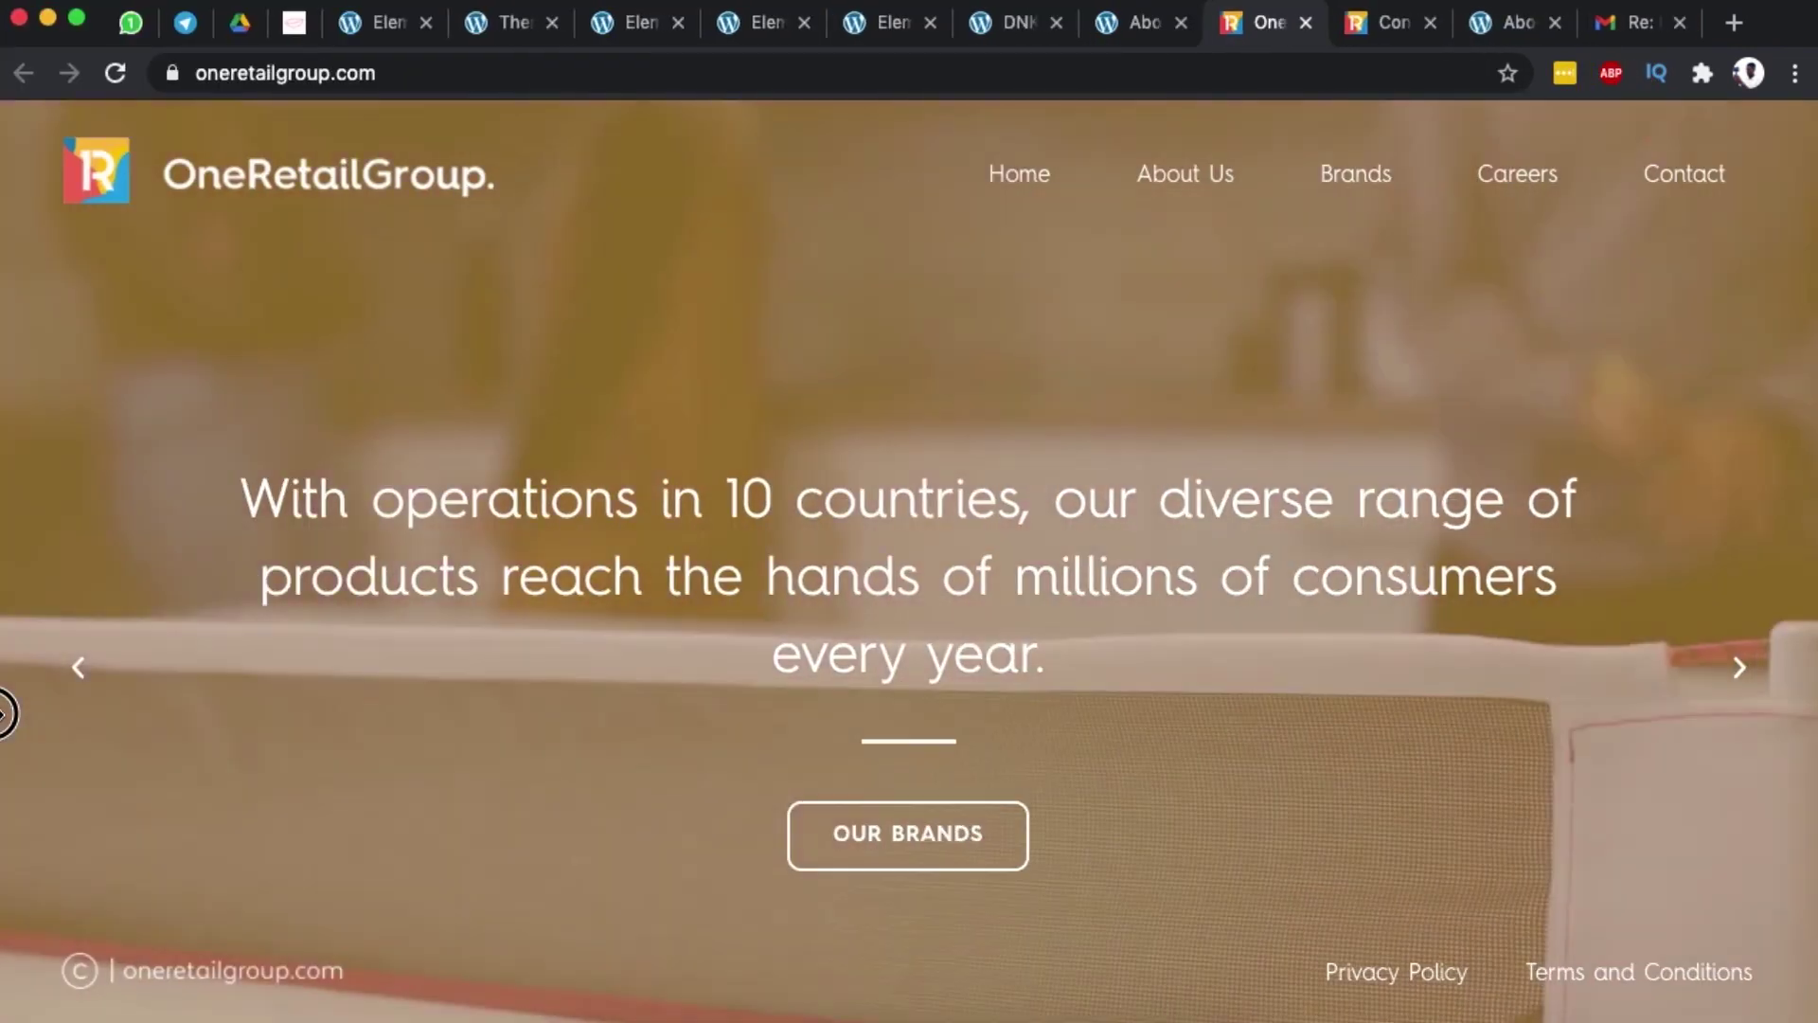
{"action": "left_click", "coordinate": [873, 23]}
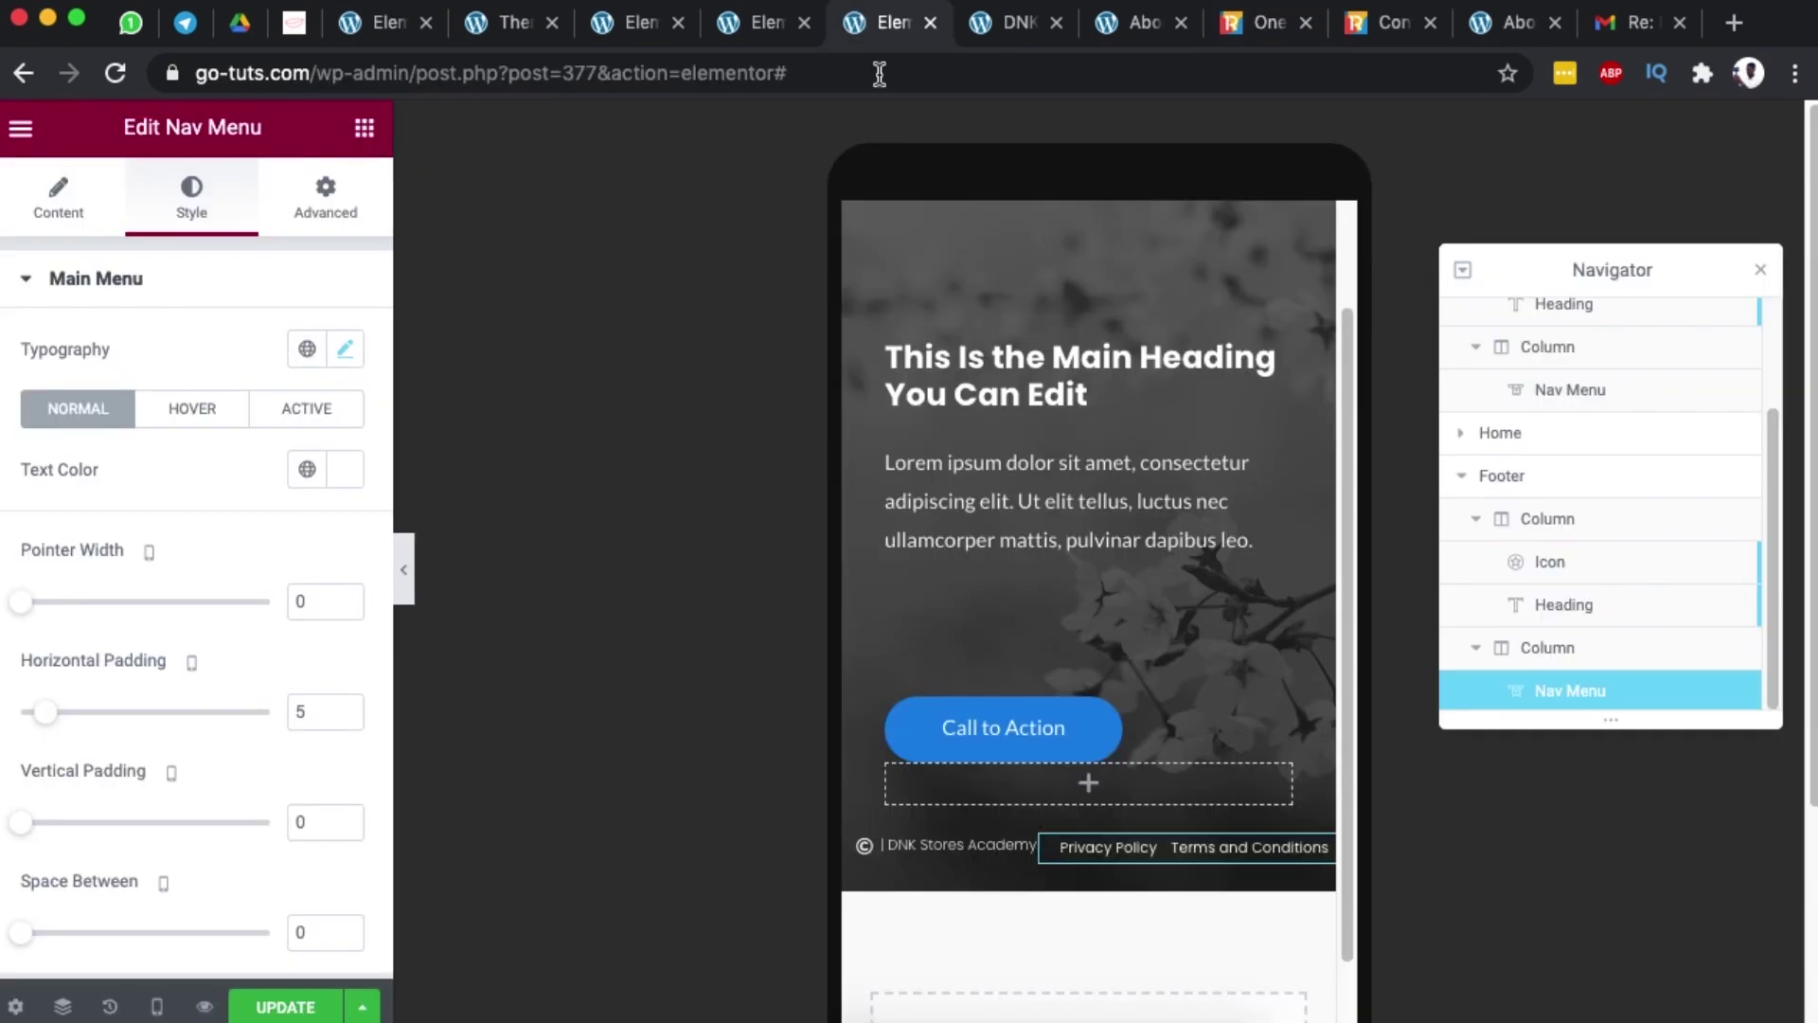
- Keep the footer Nav Menu breakpoint at None, then return to desktop and the footer template
{"action": "left_click", "coordinate": [1319, 852]}
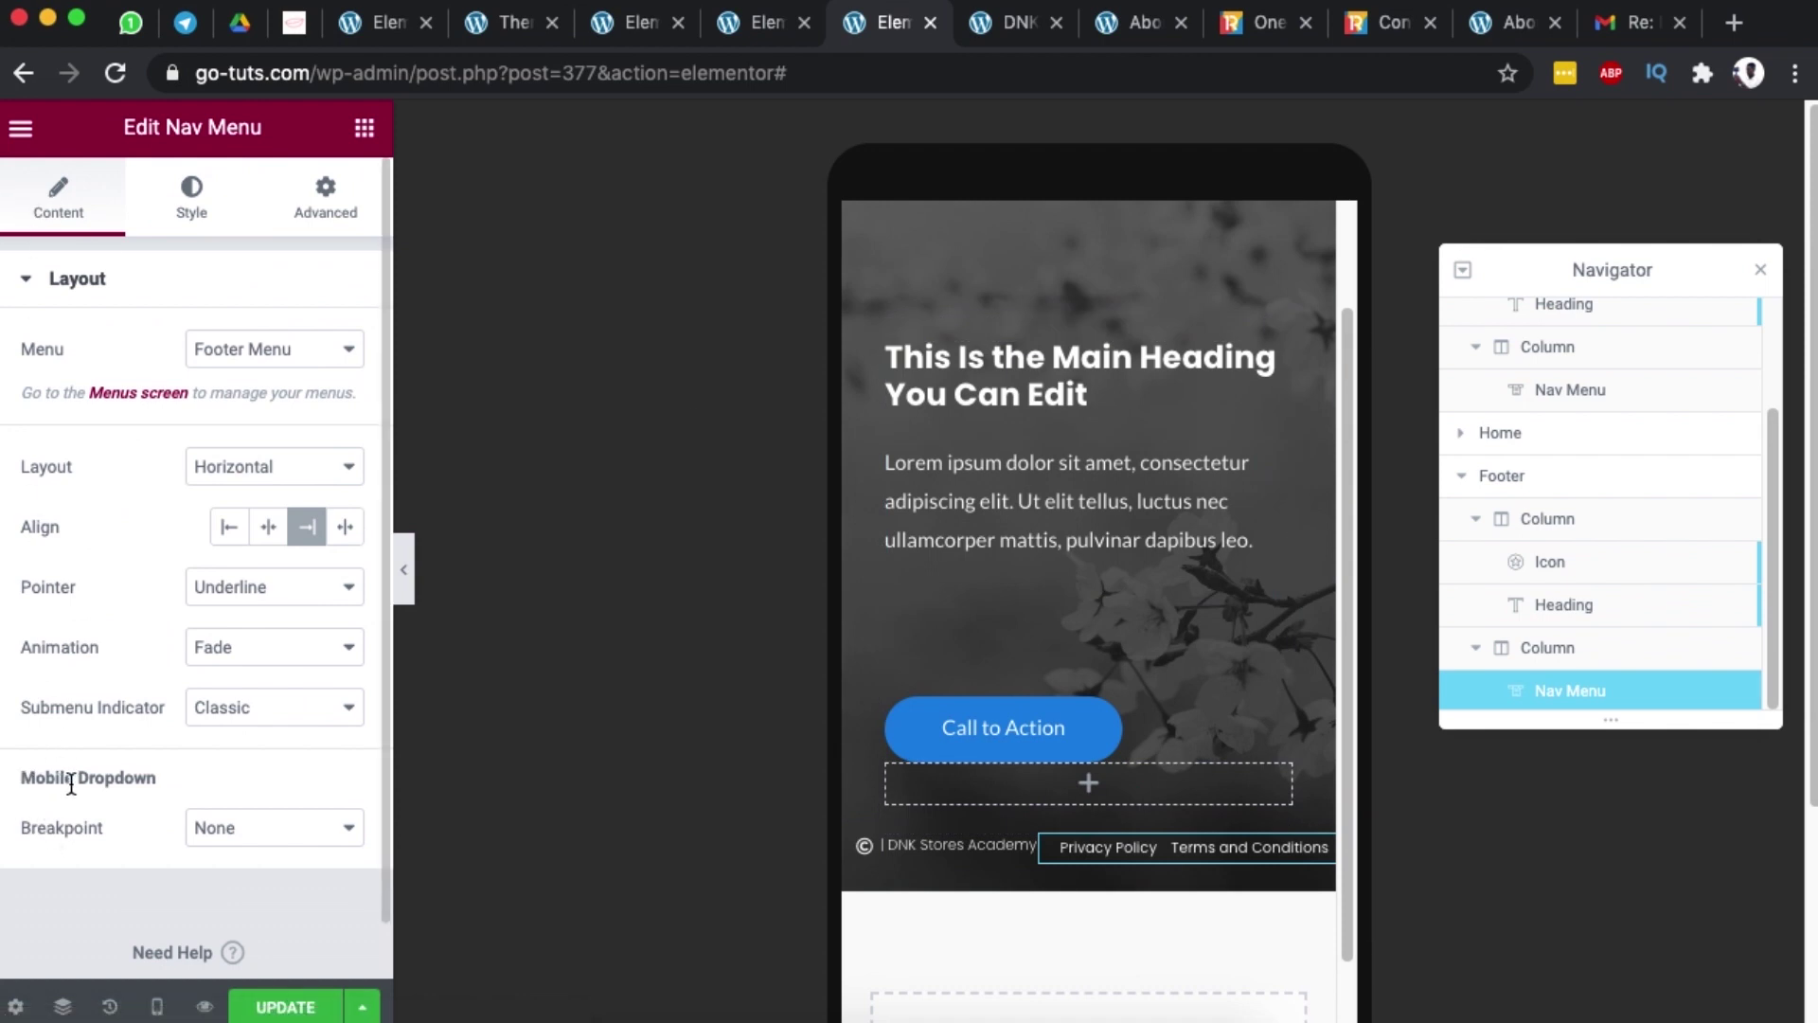
{"action": "left_click", "coordinate": [274, 845]}
{"action": "left_click", "coordinate": [250, 842]}
{"action": "scroll", "coordinate": [1307, 852], "scroll_direction": "up", "scroll_amount": 3}
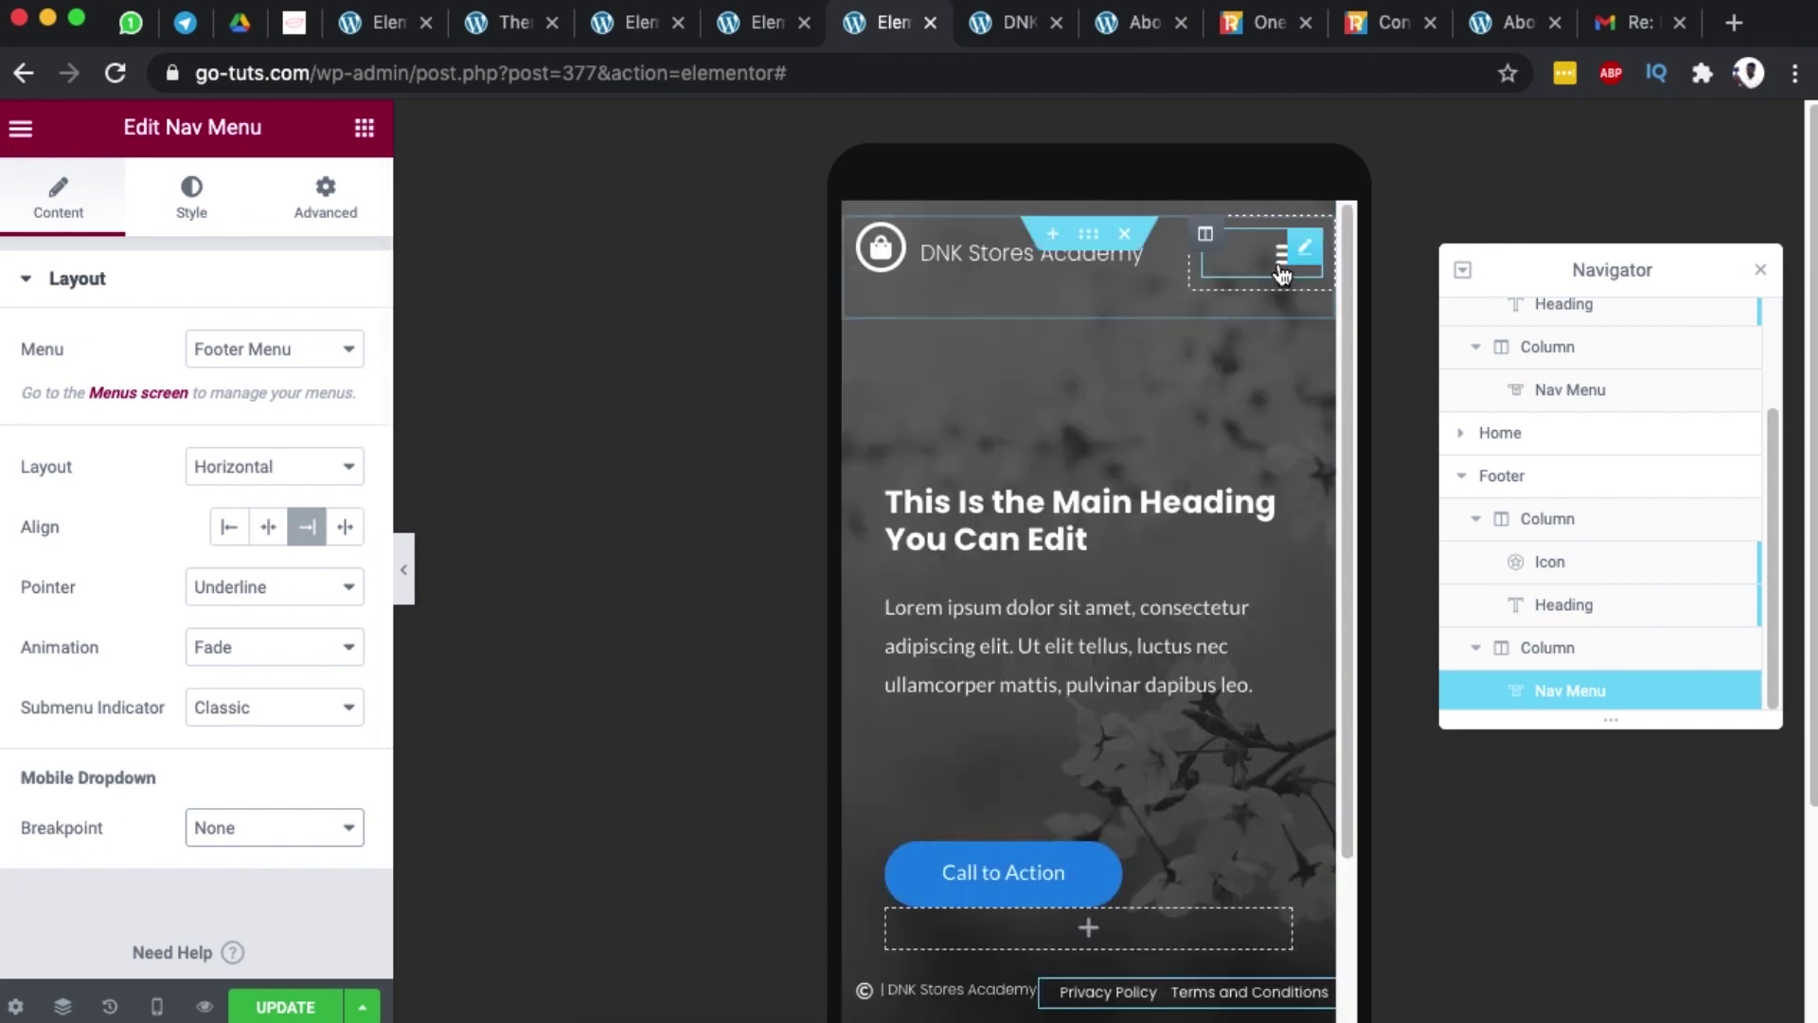
{"action": "scroll", "coordinate": [1193, 848], "scroll_direction": "down", "scroll_amount": 1}
{"action": "left_click", "coordinate": [210, 827]}
{"action": "left_click", "coordinate": [97, 856]}
{"action": "key", "text": "super+shift+m"}
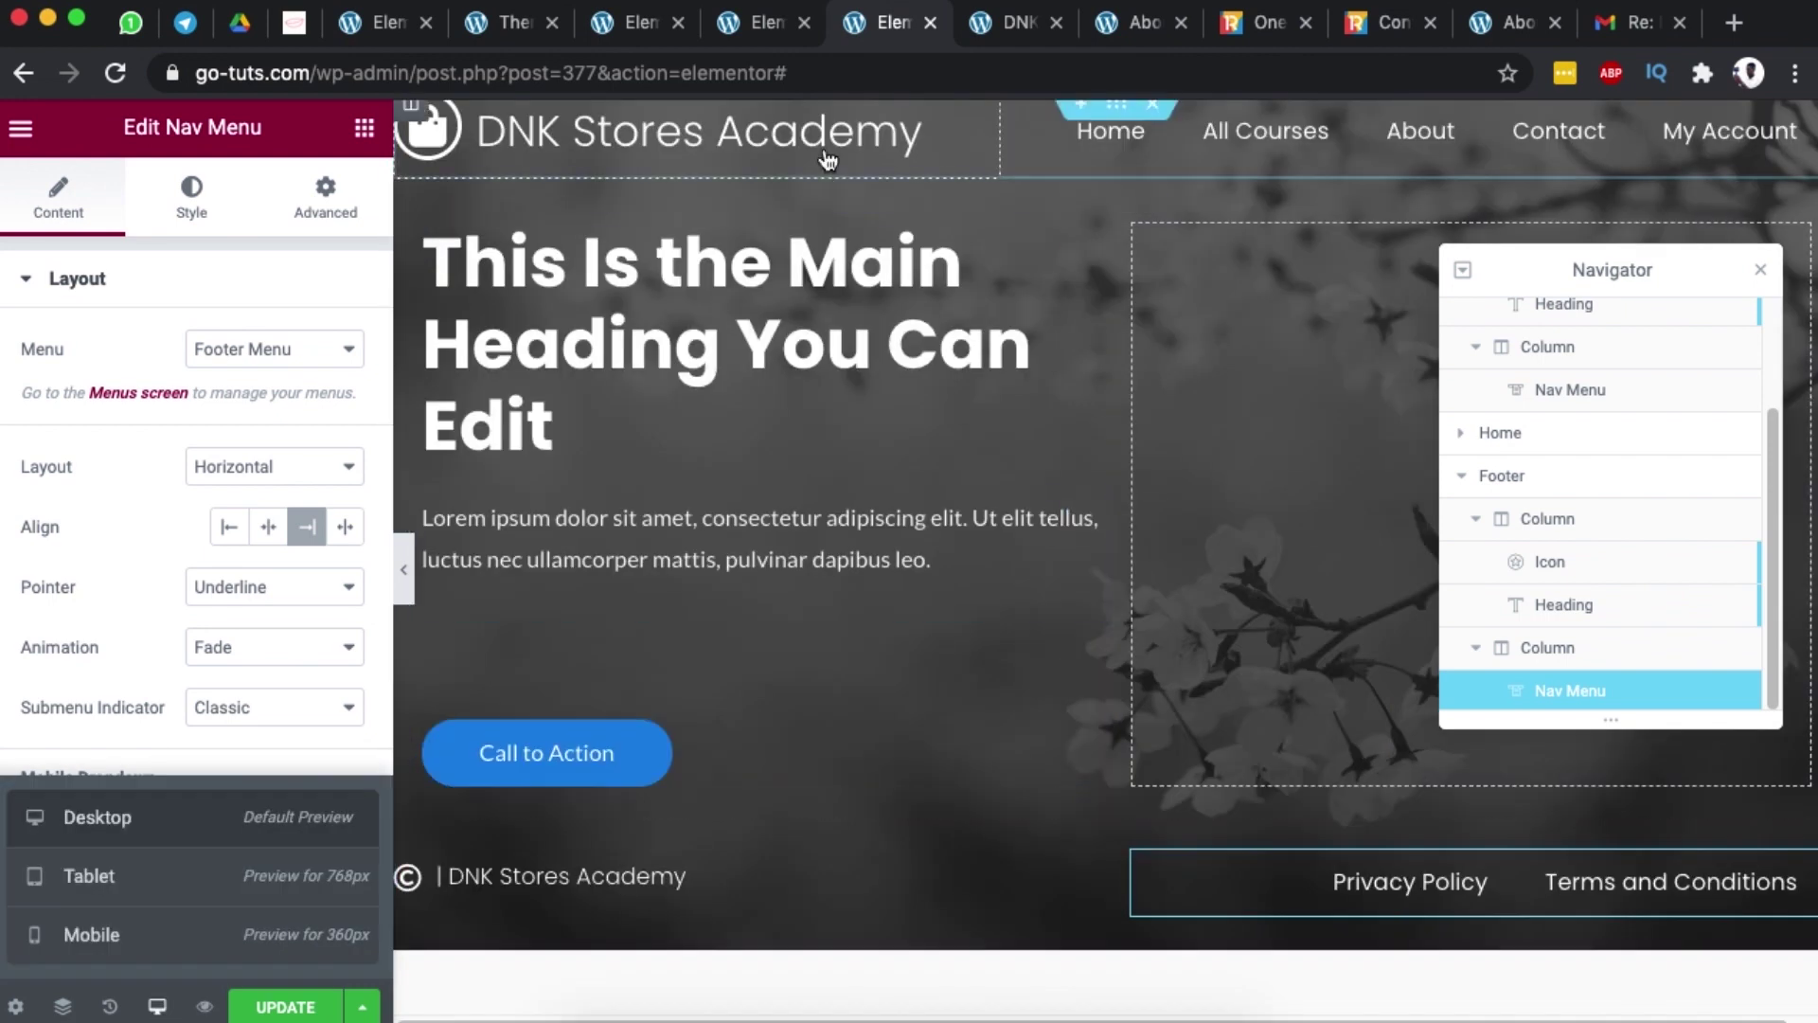
{"action": "left_click", "coordinate": [756, 25]}
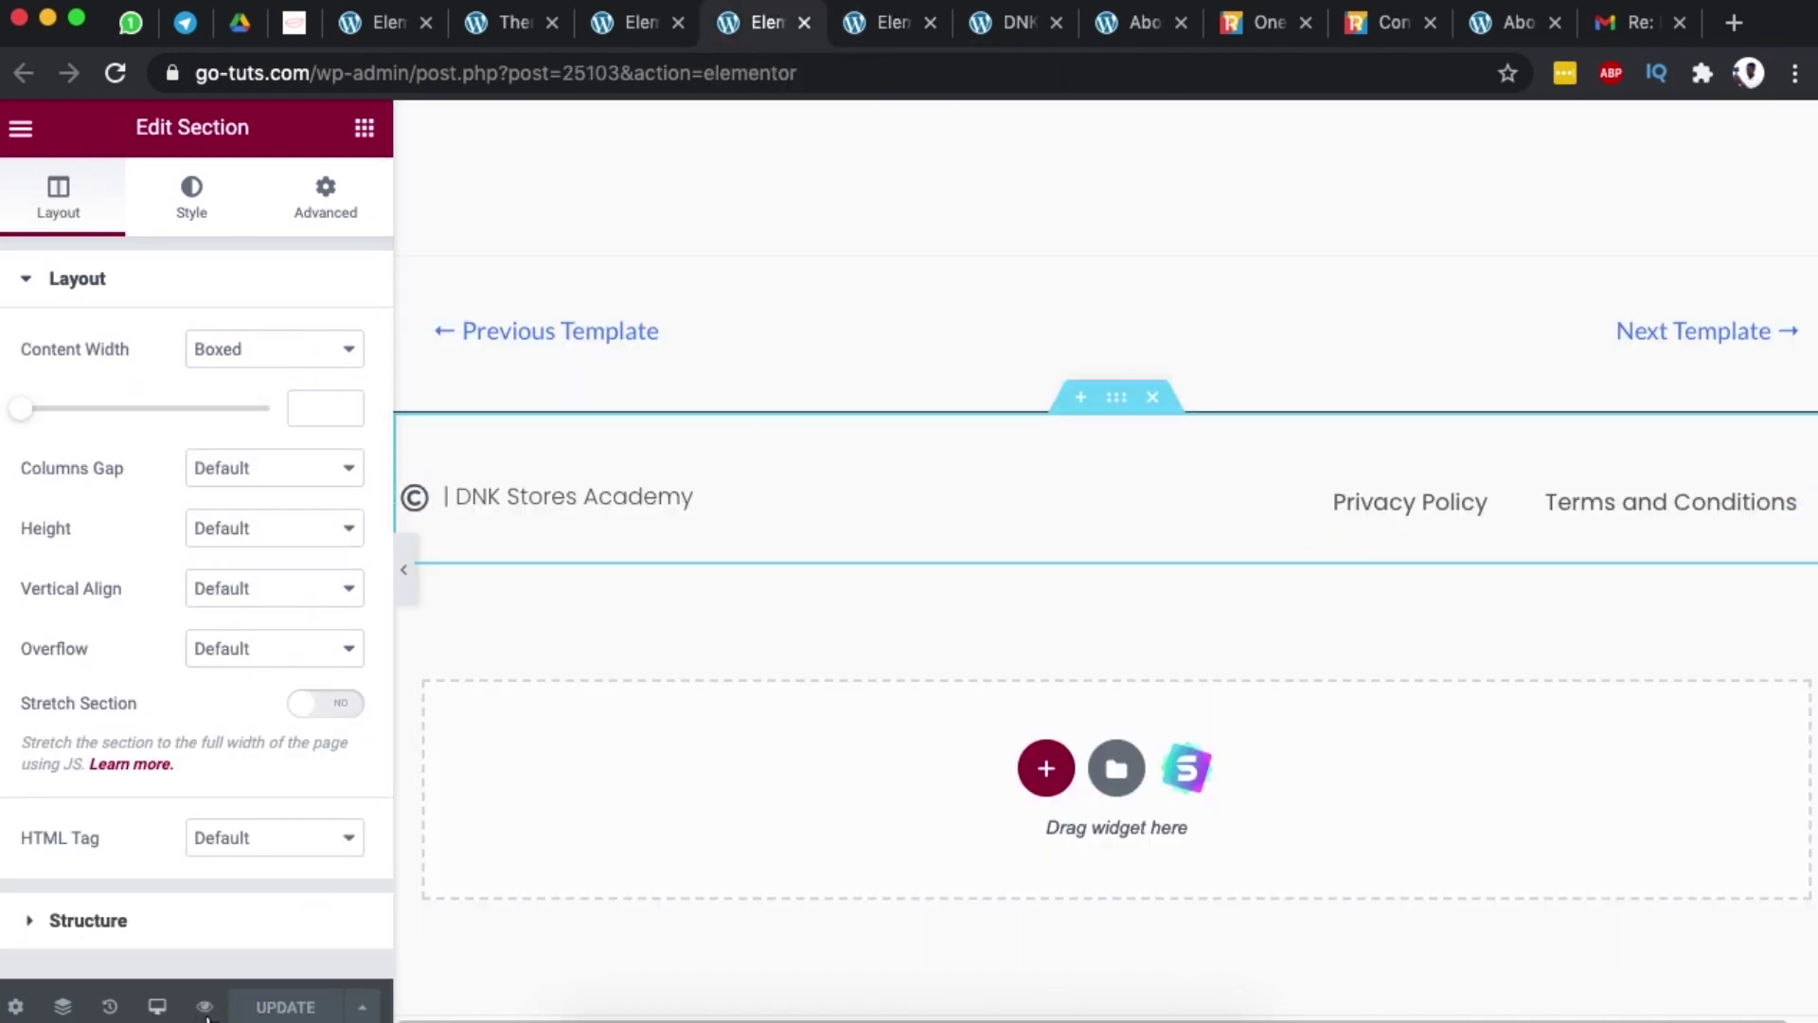
- Preview the footer template at mobile size and set its Nav Menu breakpoint to Tablet
{"action": "left_click", "coordinate": [157, 1007]}
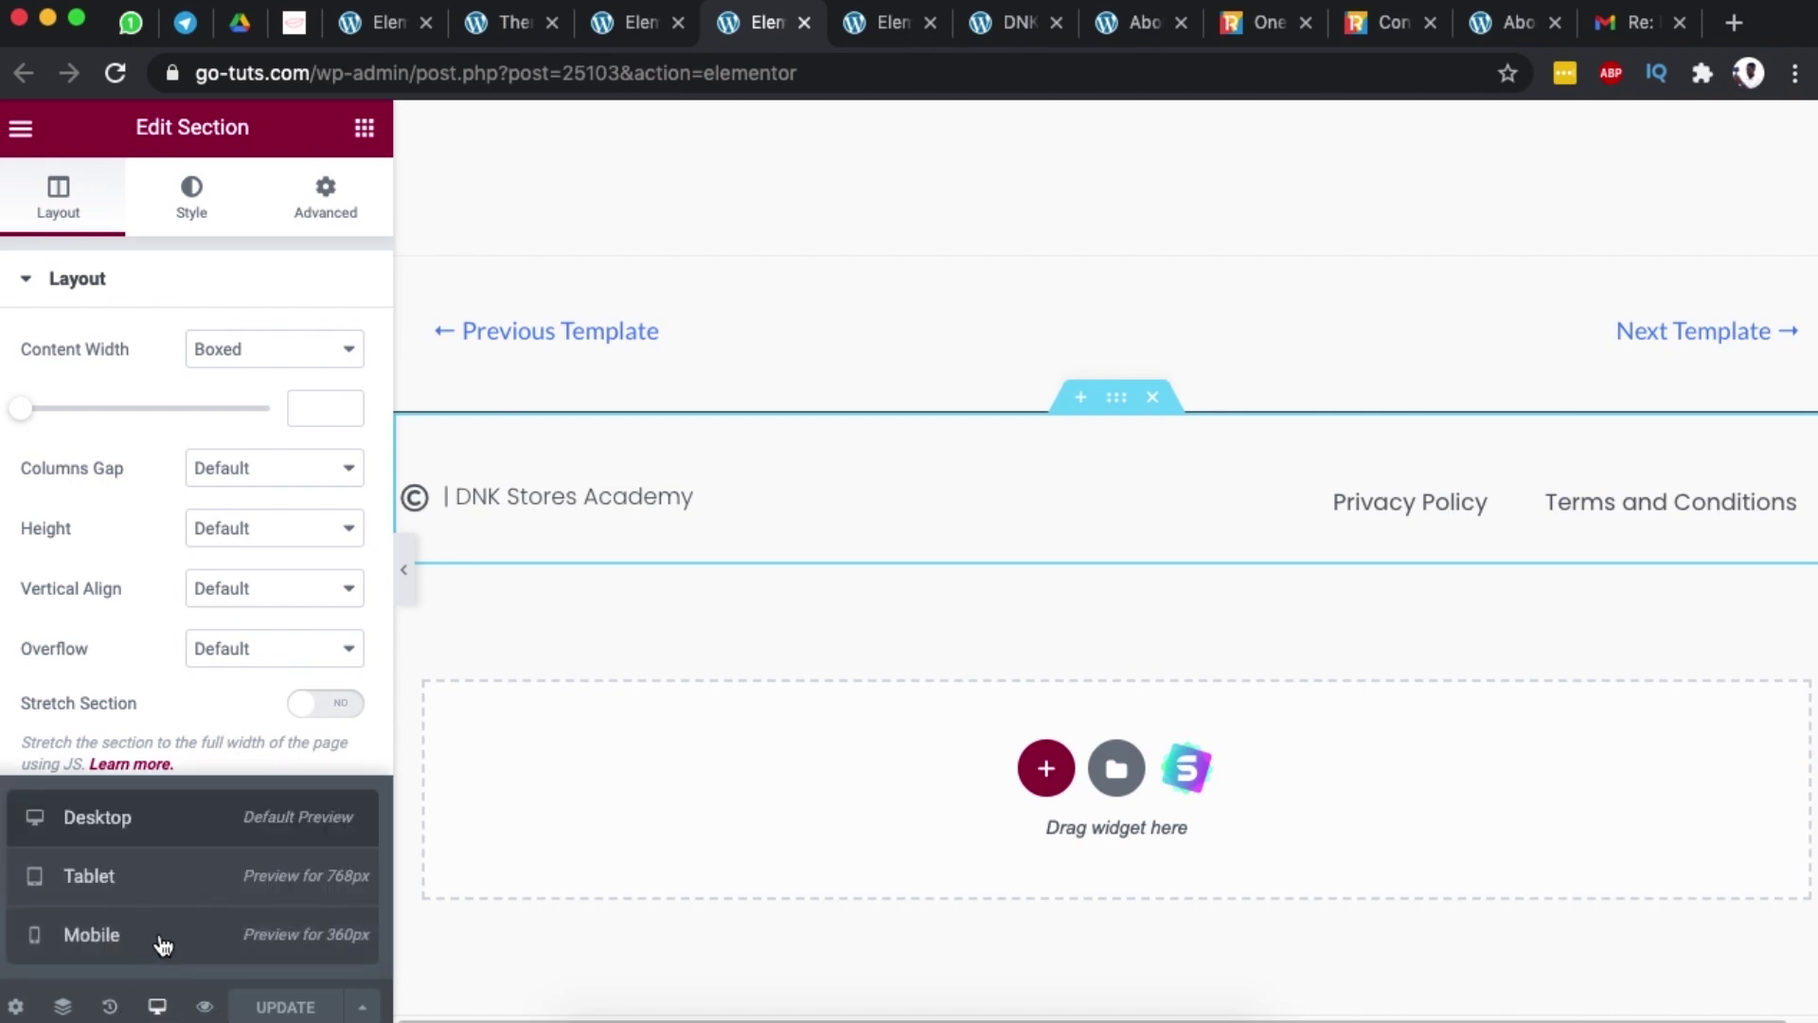
{"action": "left_click", "coordinate": [163, 942]}
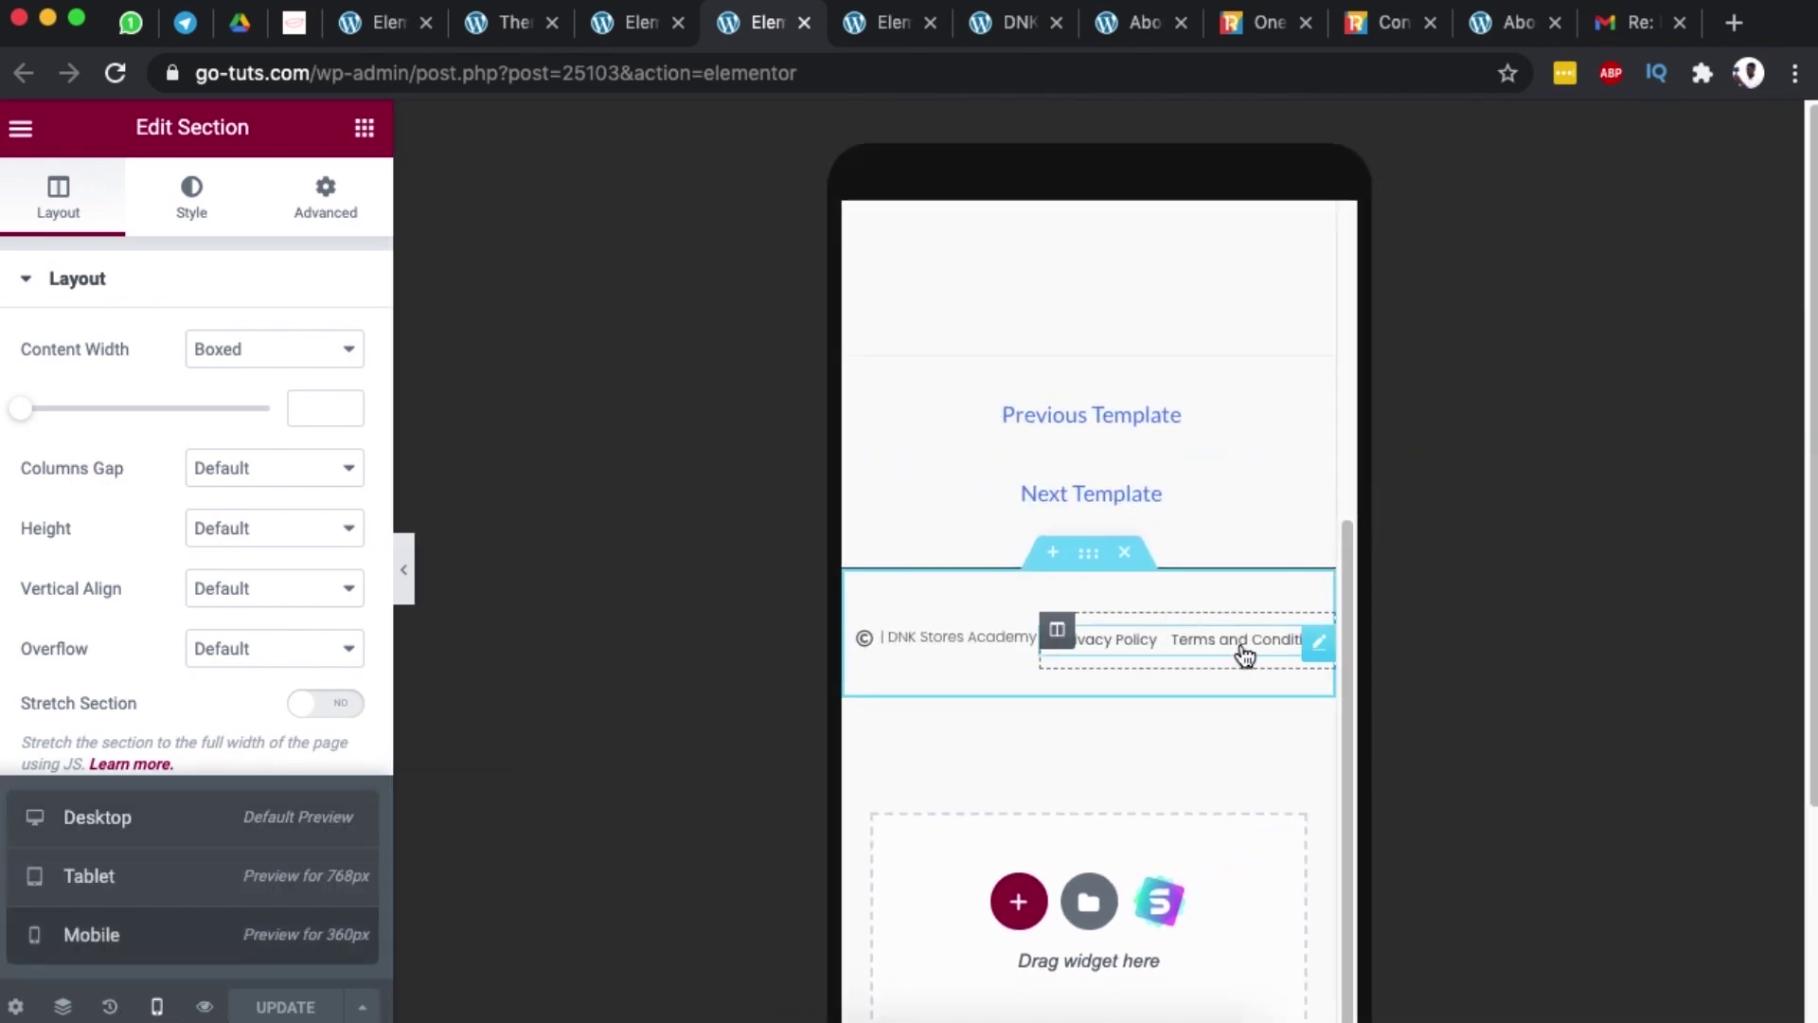
{"action": "left_click", "coordinate": [1319, 647]}
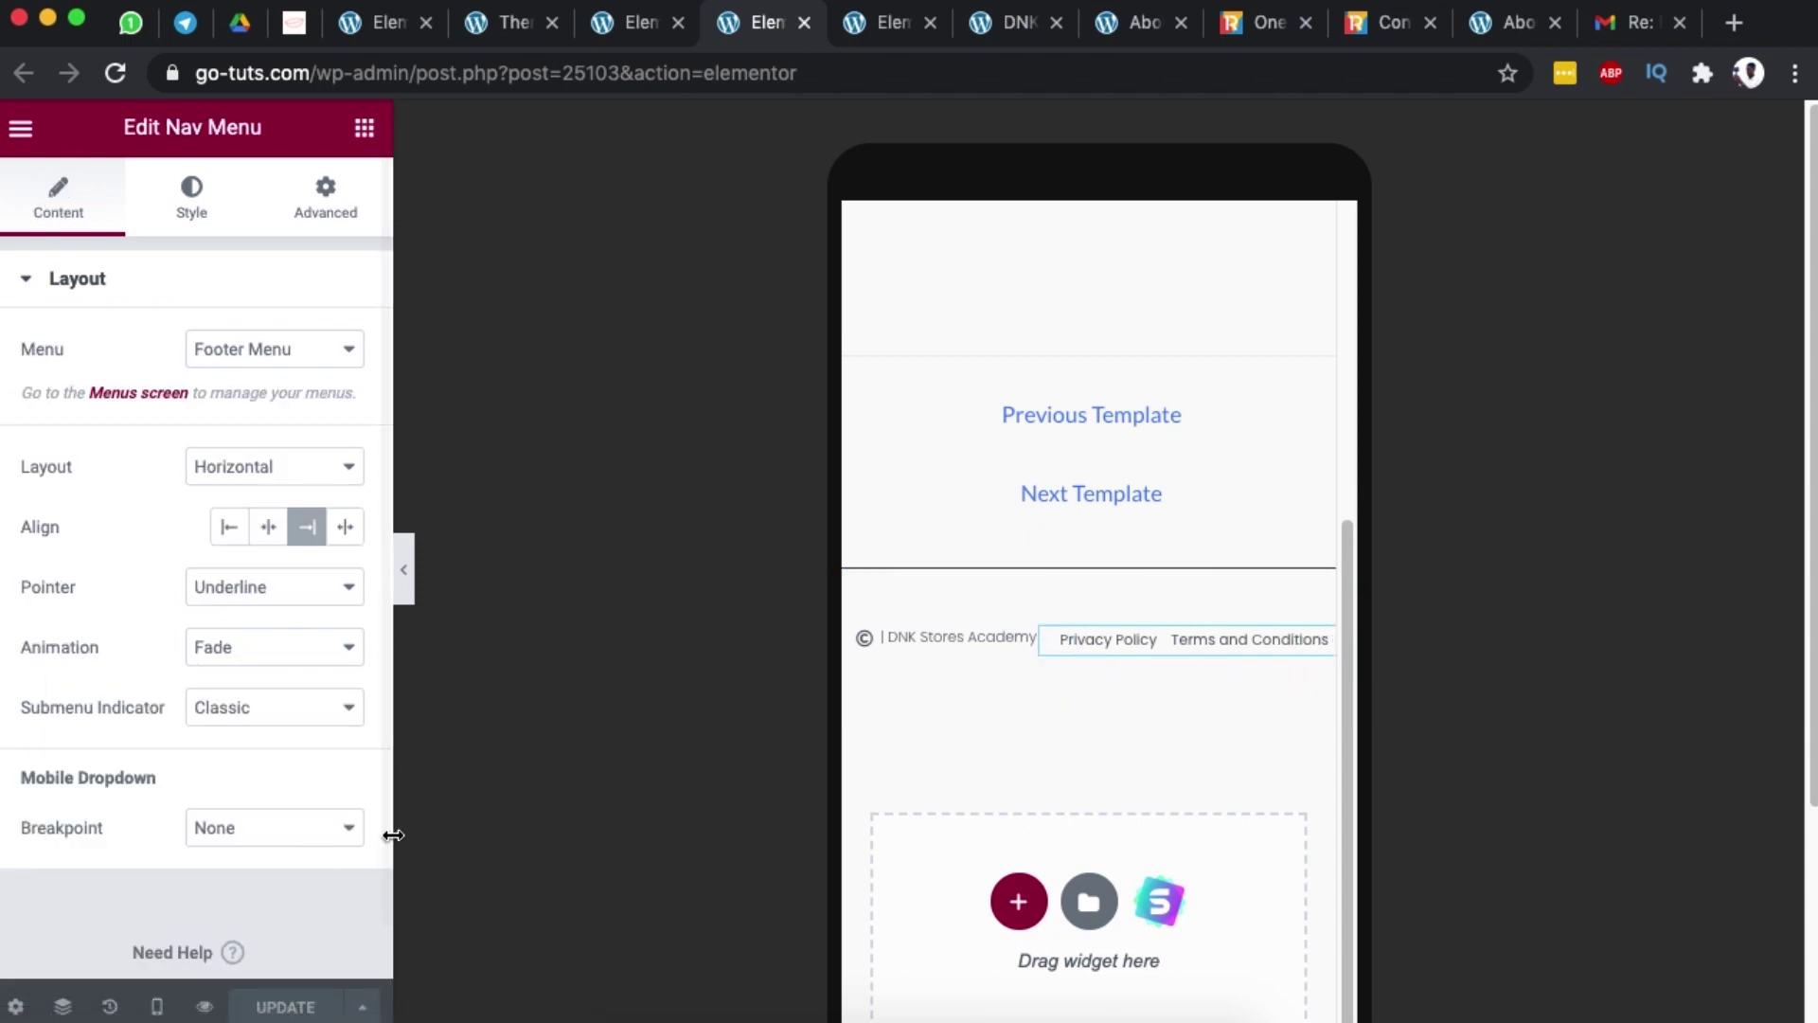
{"action": "left_click", "coordinate": [343, 830]}
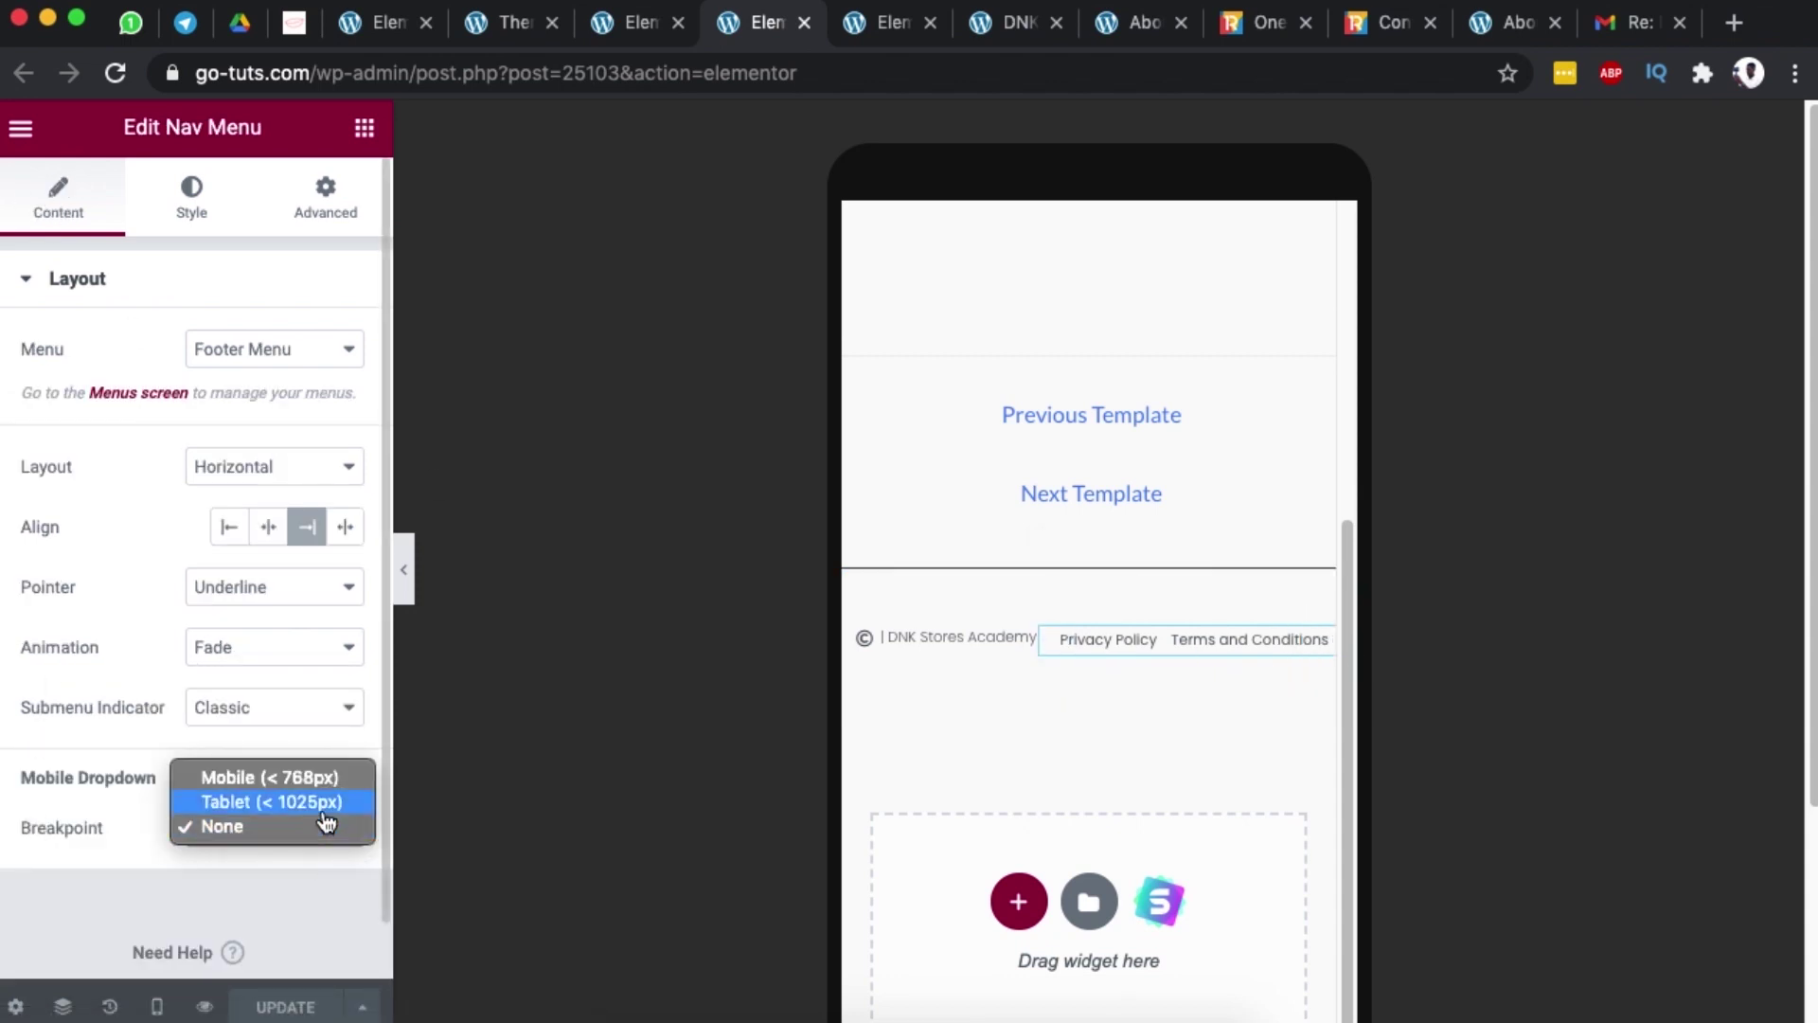
{"action": "left_click", "coordinate": [325, 802]}
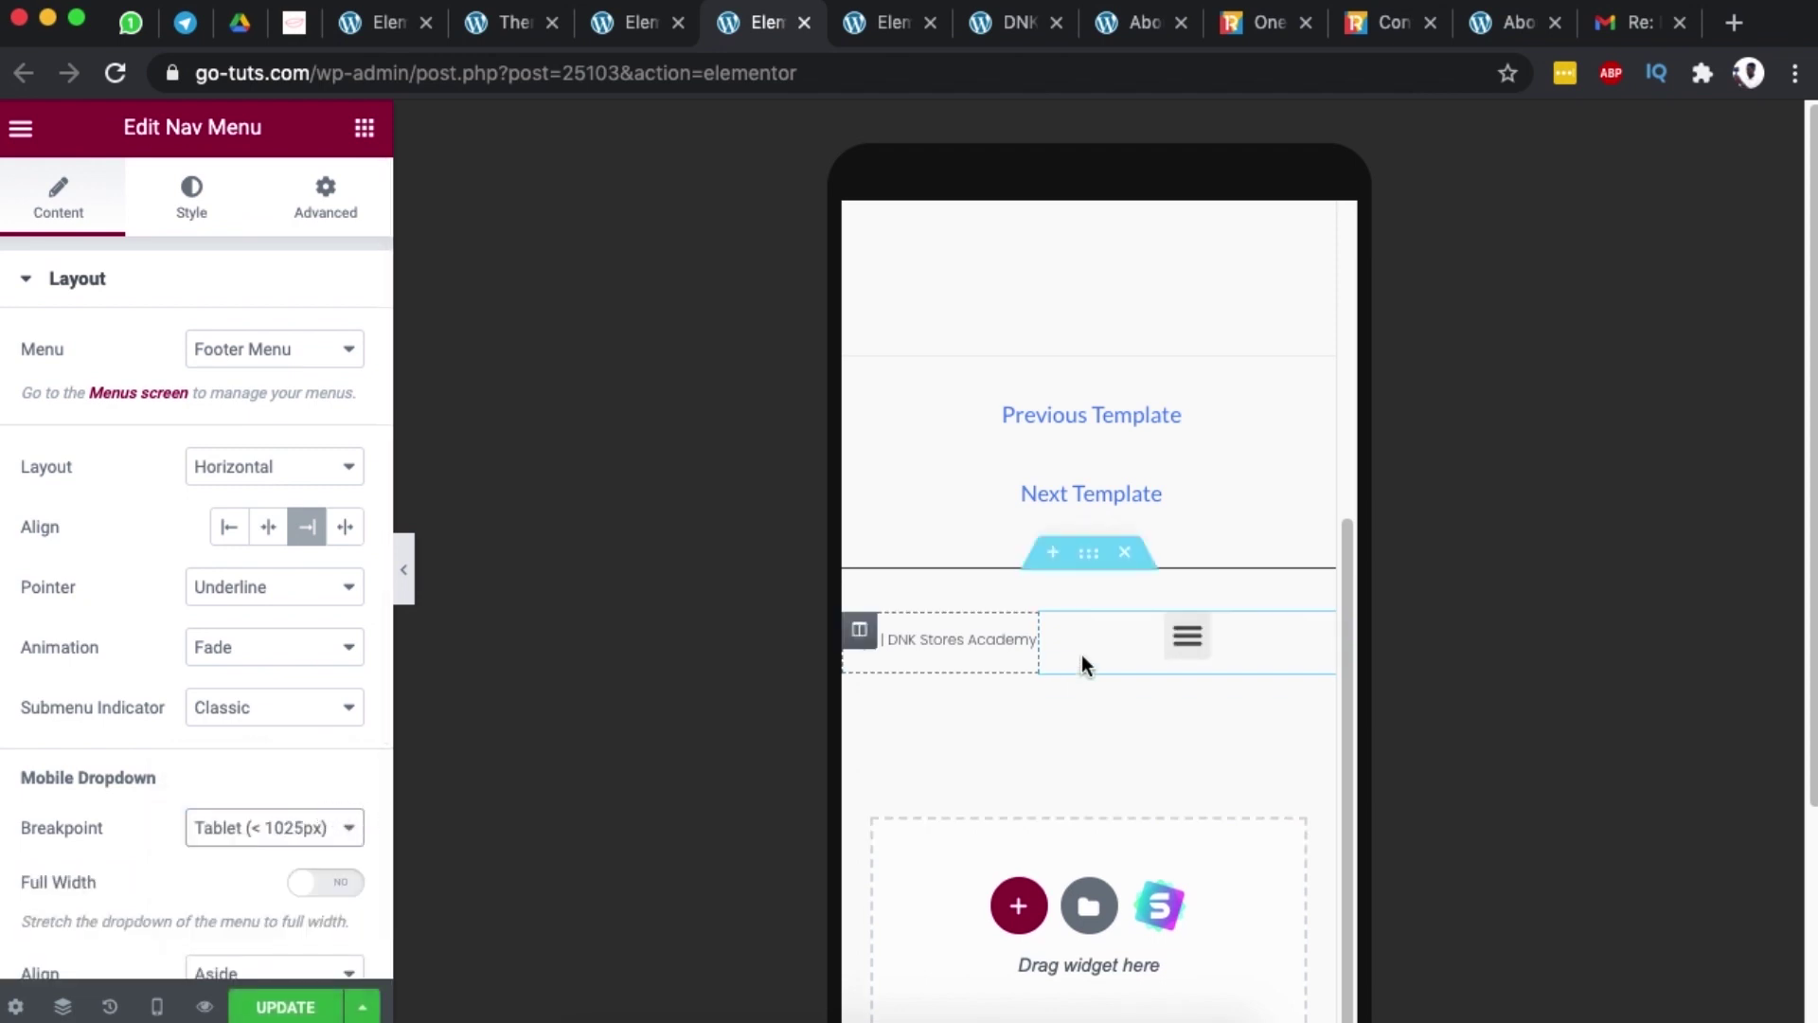
- Reset the breakpoint to None and bring up the footer template's Display Conditions
{"action": "scroll", "coordinate": [228, 786], "scroll_direction": "down", "scroll_amount": 5}
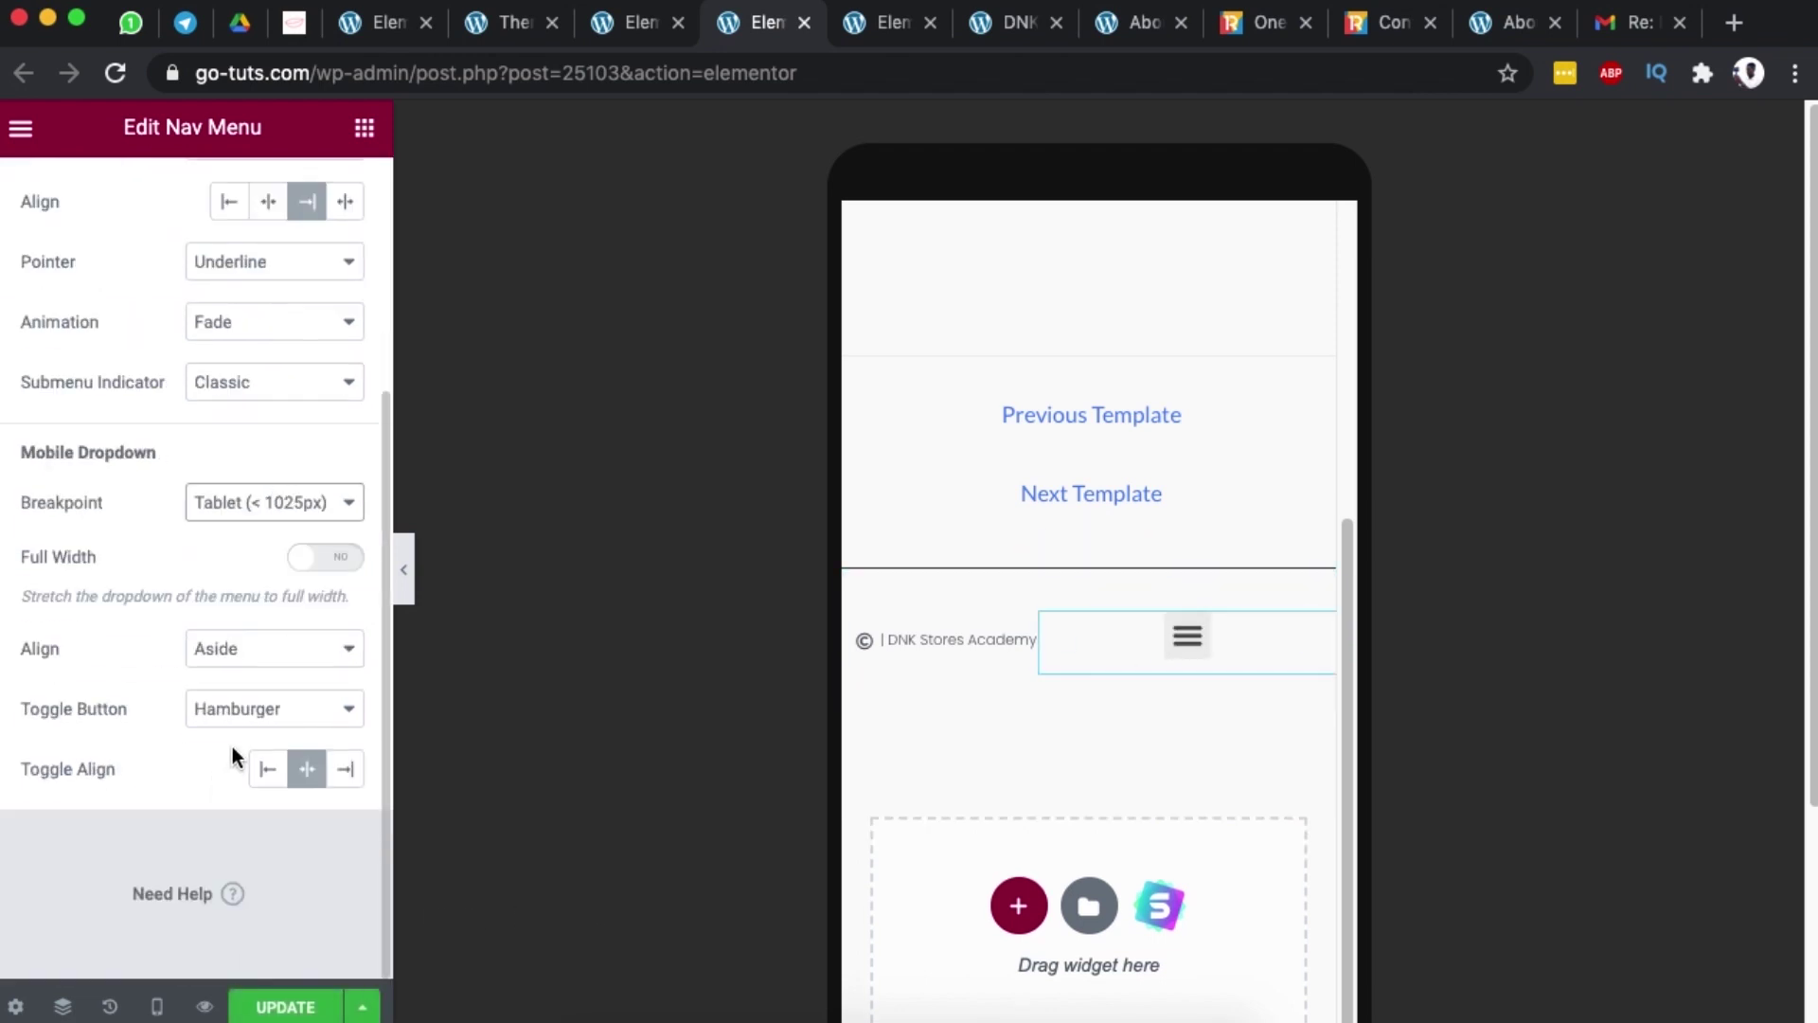
{"action": "left_click", "coordinate": [339, 495]}
{"action": "left_click", "coordinate": [300, 530]}
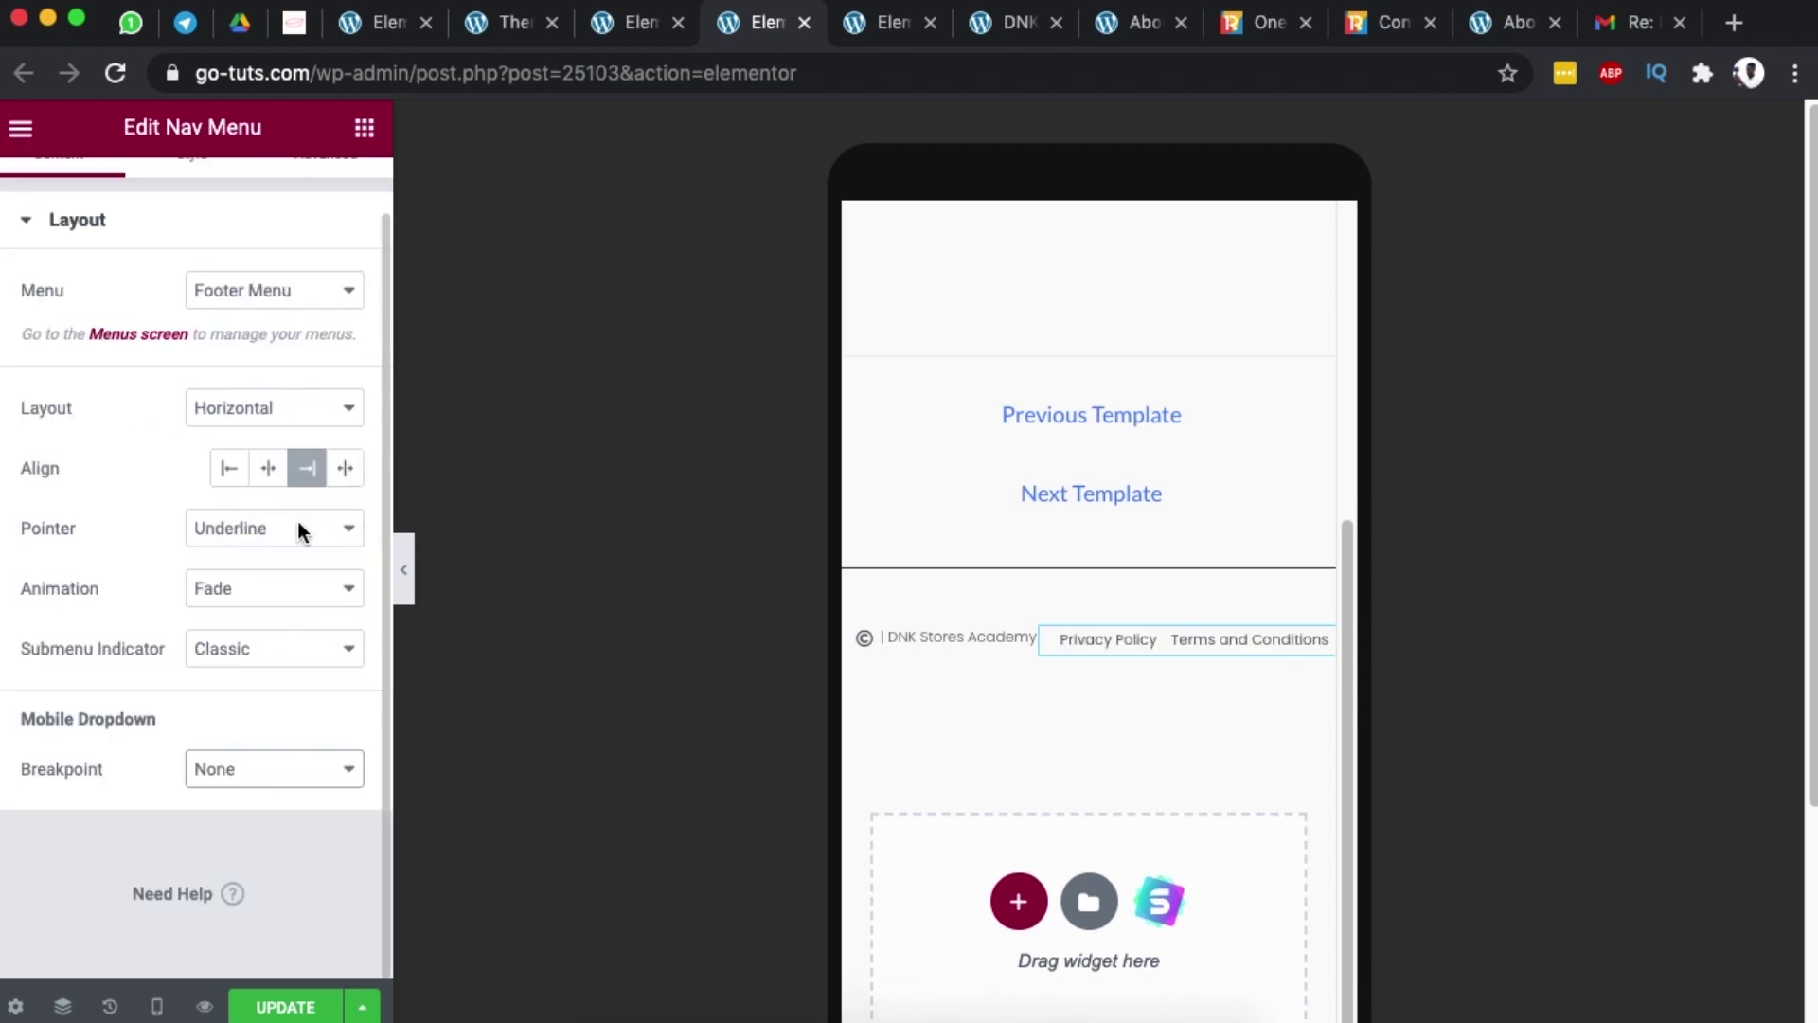
{"action": "left_click", "coordinate": [362, 1007]}
{"action": "left_click", "coordinate": [134, 876]}
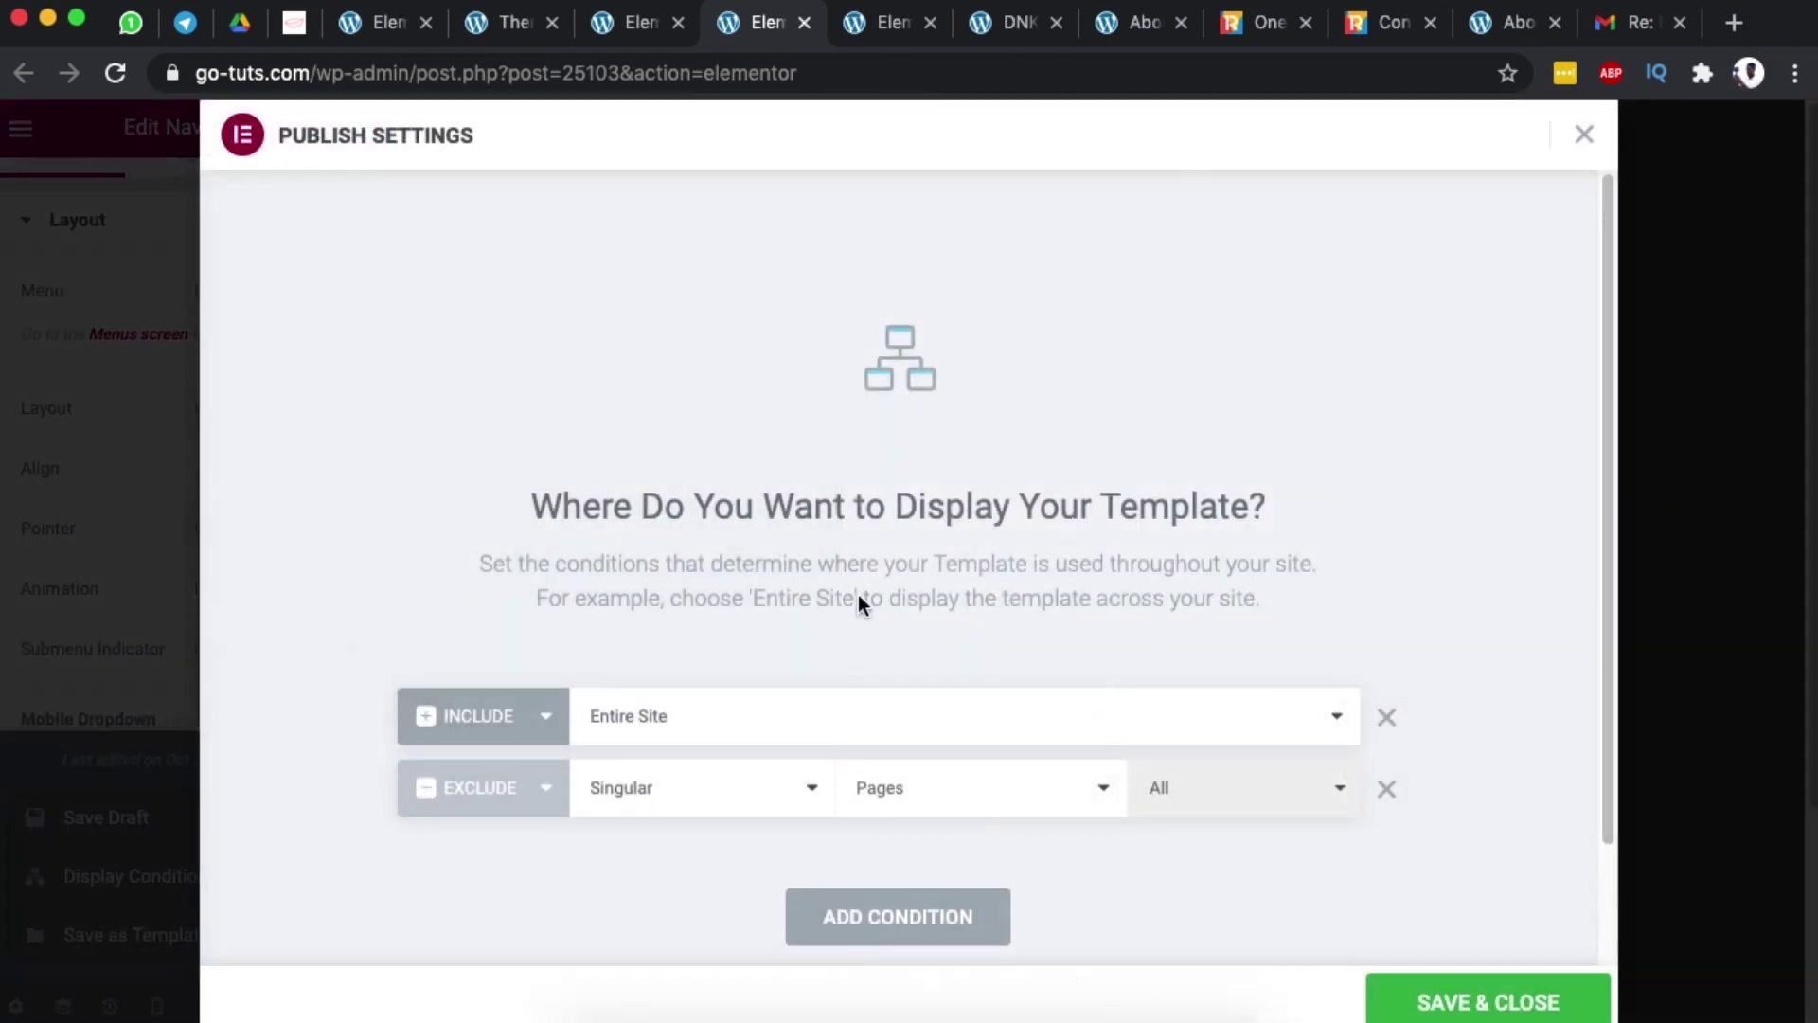
- Confirm the header template excludes Singular Pages Home2, then update the homepage and view the live site
{"action": "left_click", "coordinate": [1578, 142]}
{"action": "left_click", "coordinate": [362, 1006]}
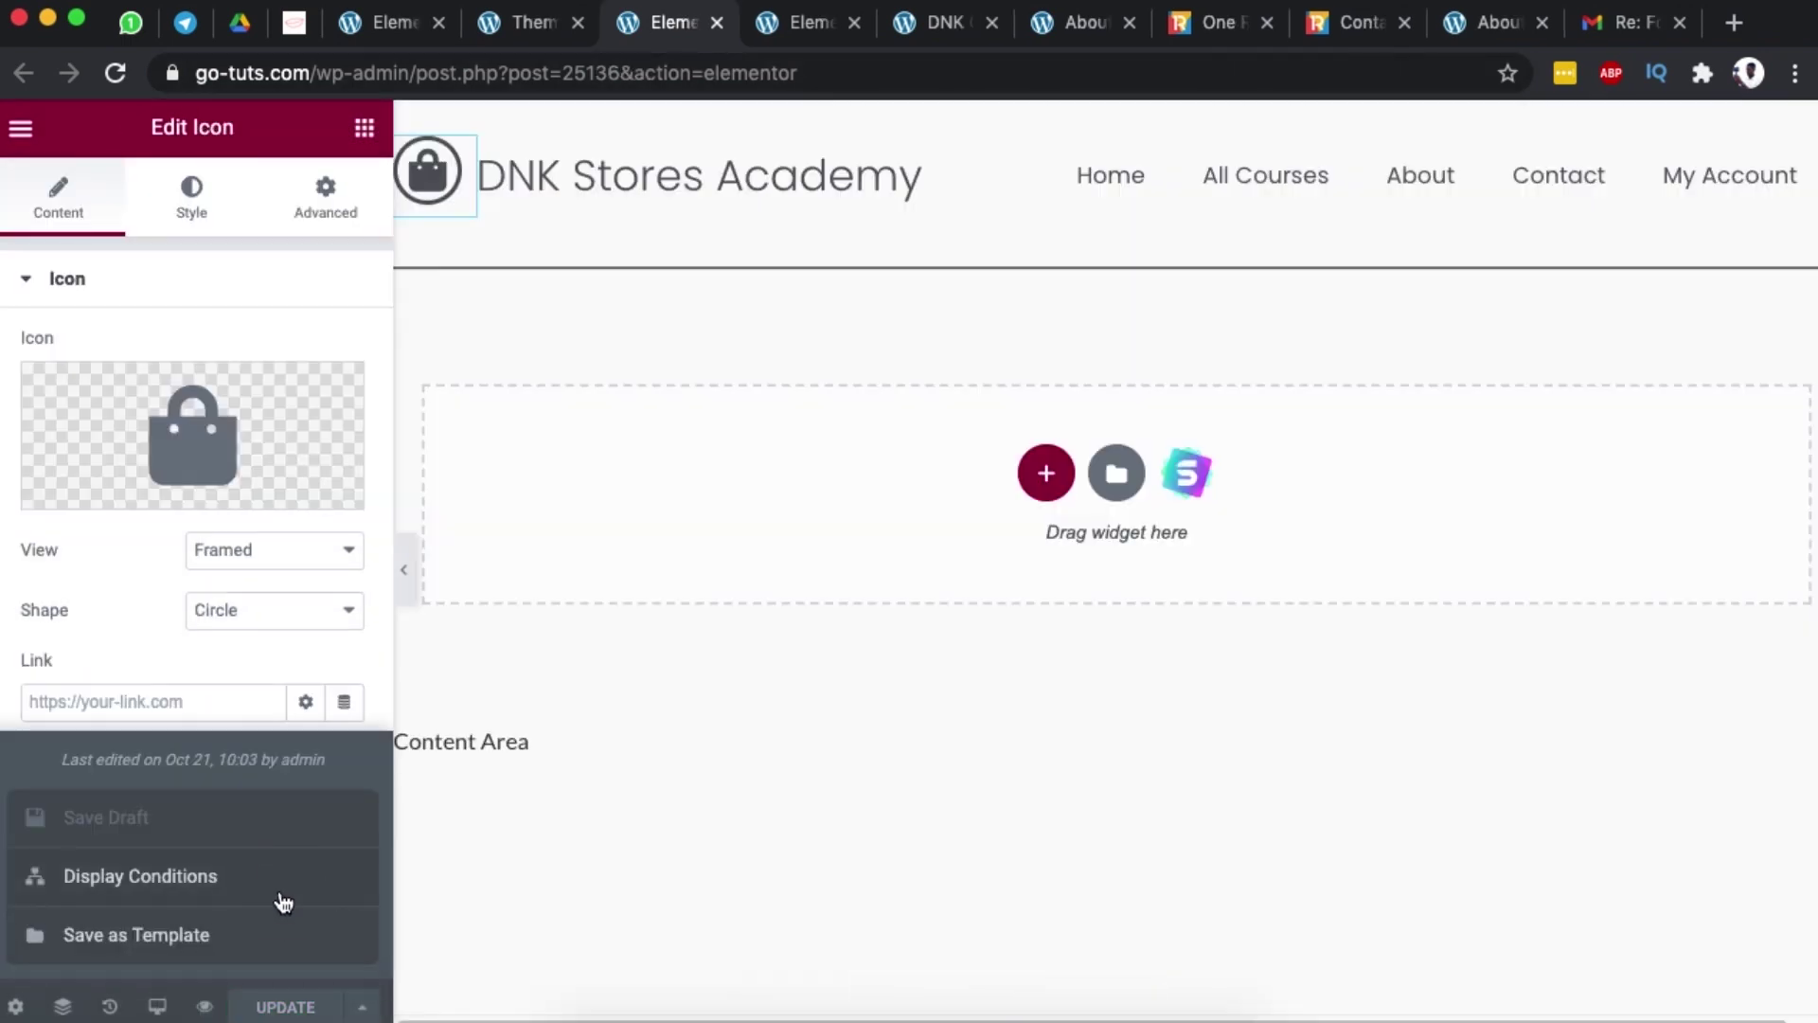
{"action": "left_click", "coordinate": [282, 890]}
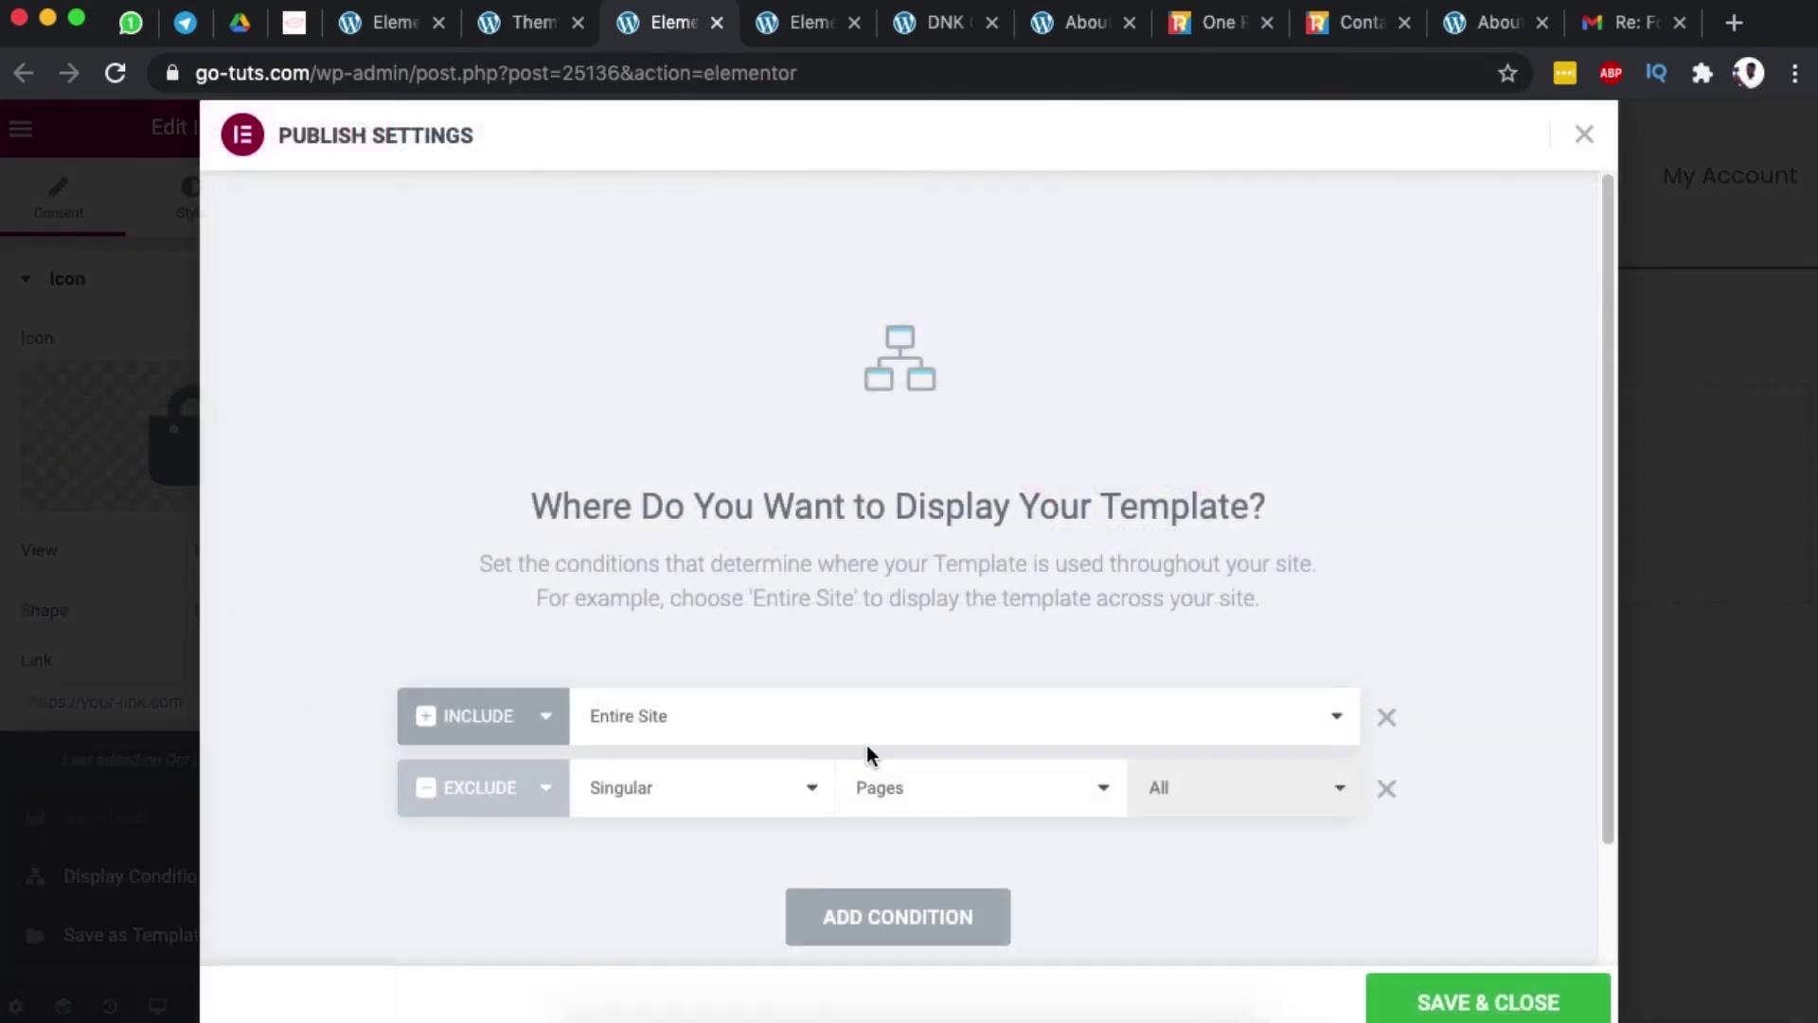
{"action": "left_click", "coordinate": [1588, 142]}
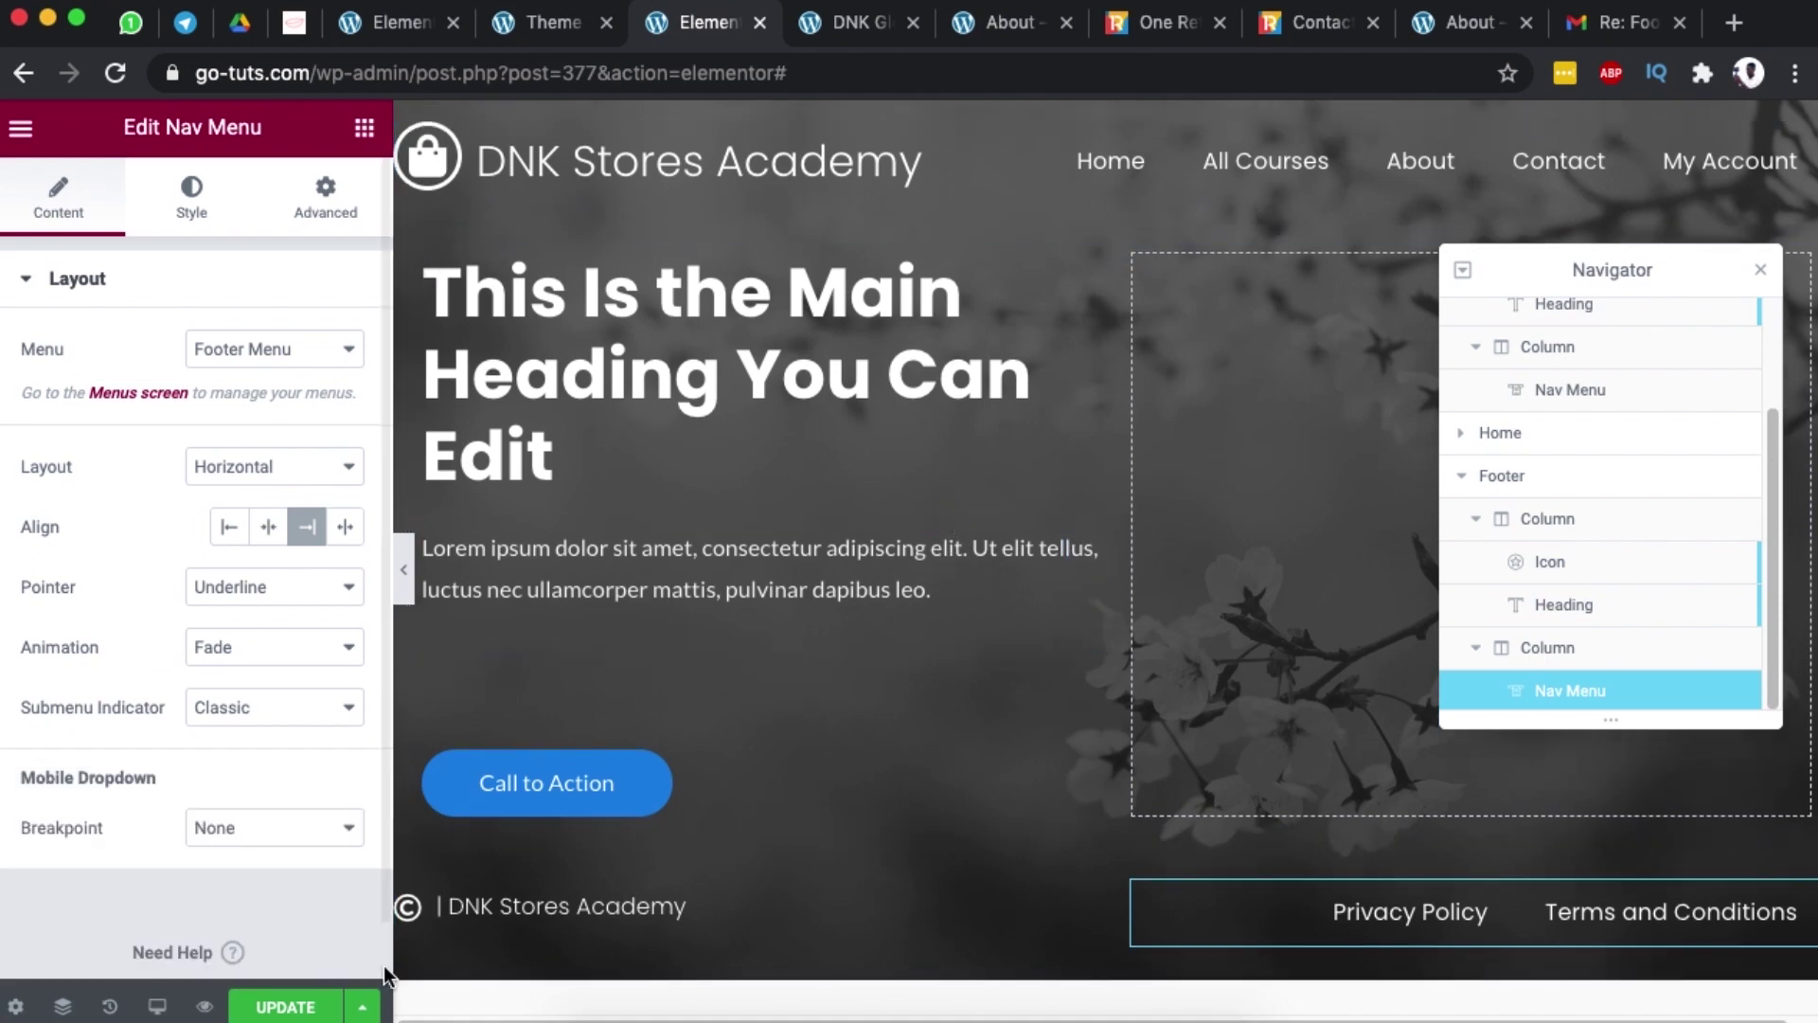
{"action": "left_click", "coordinate": [285, 1008]}
{"action": "left_click", "coordinate": [850, 28]}
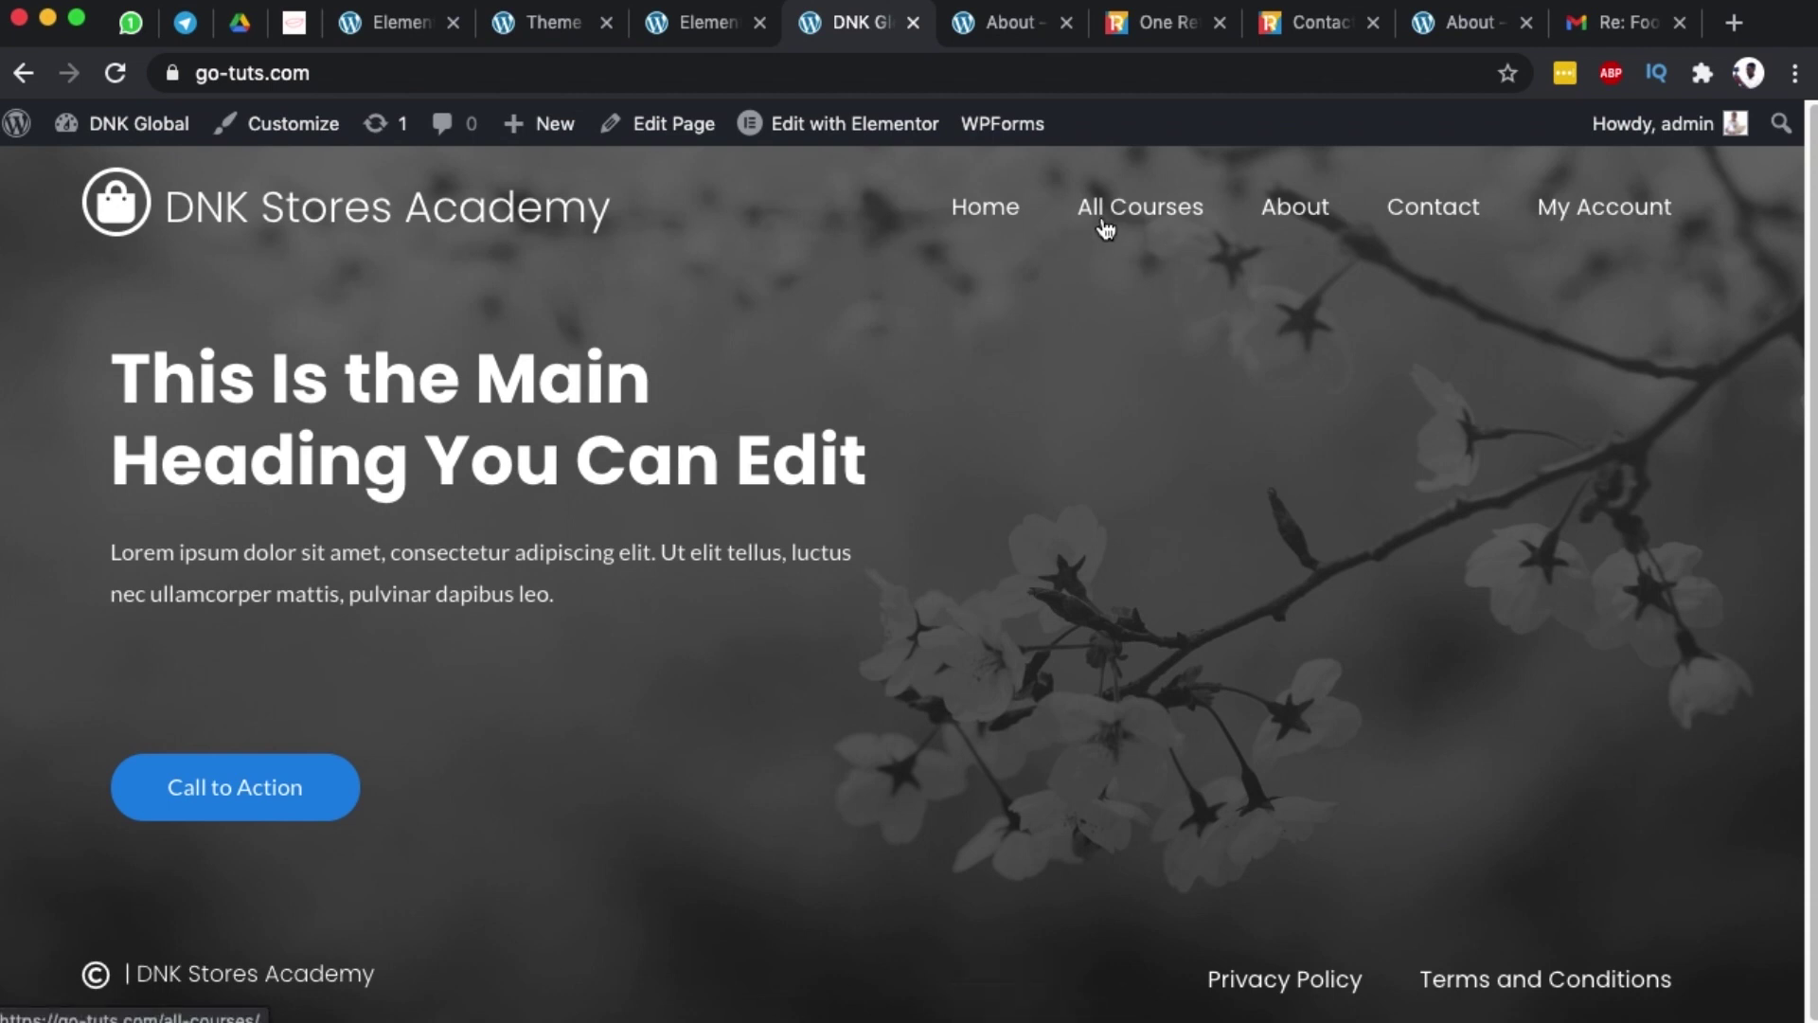
- Browse the live site's Home and All Courses pages
{"action": "left_click", "coordinate": [990, 217]}
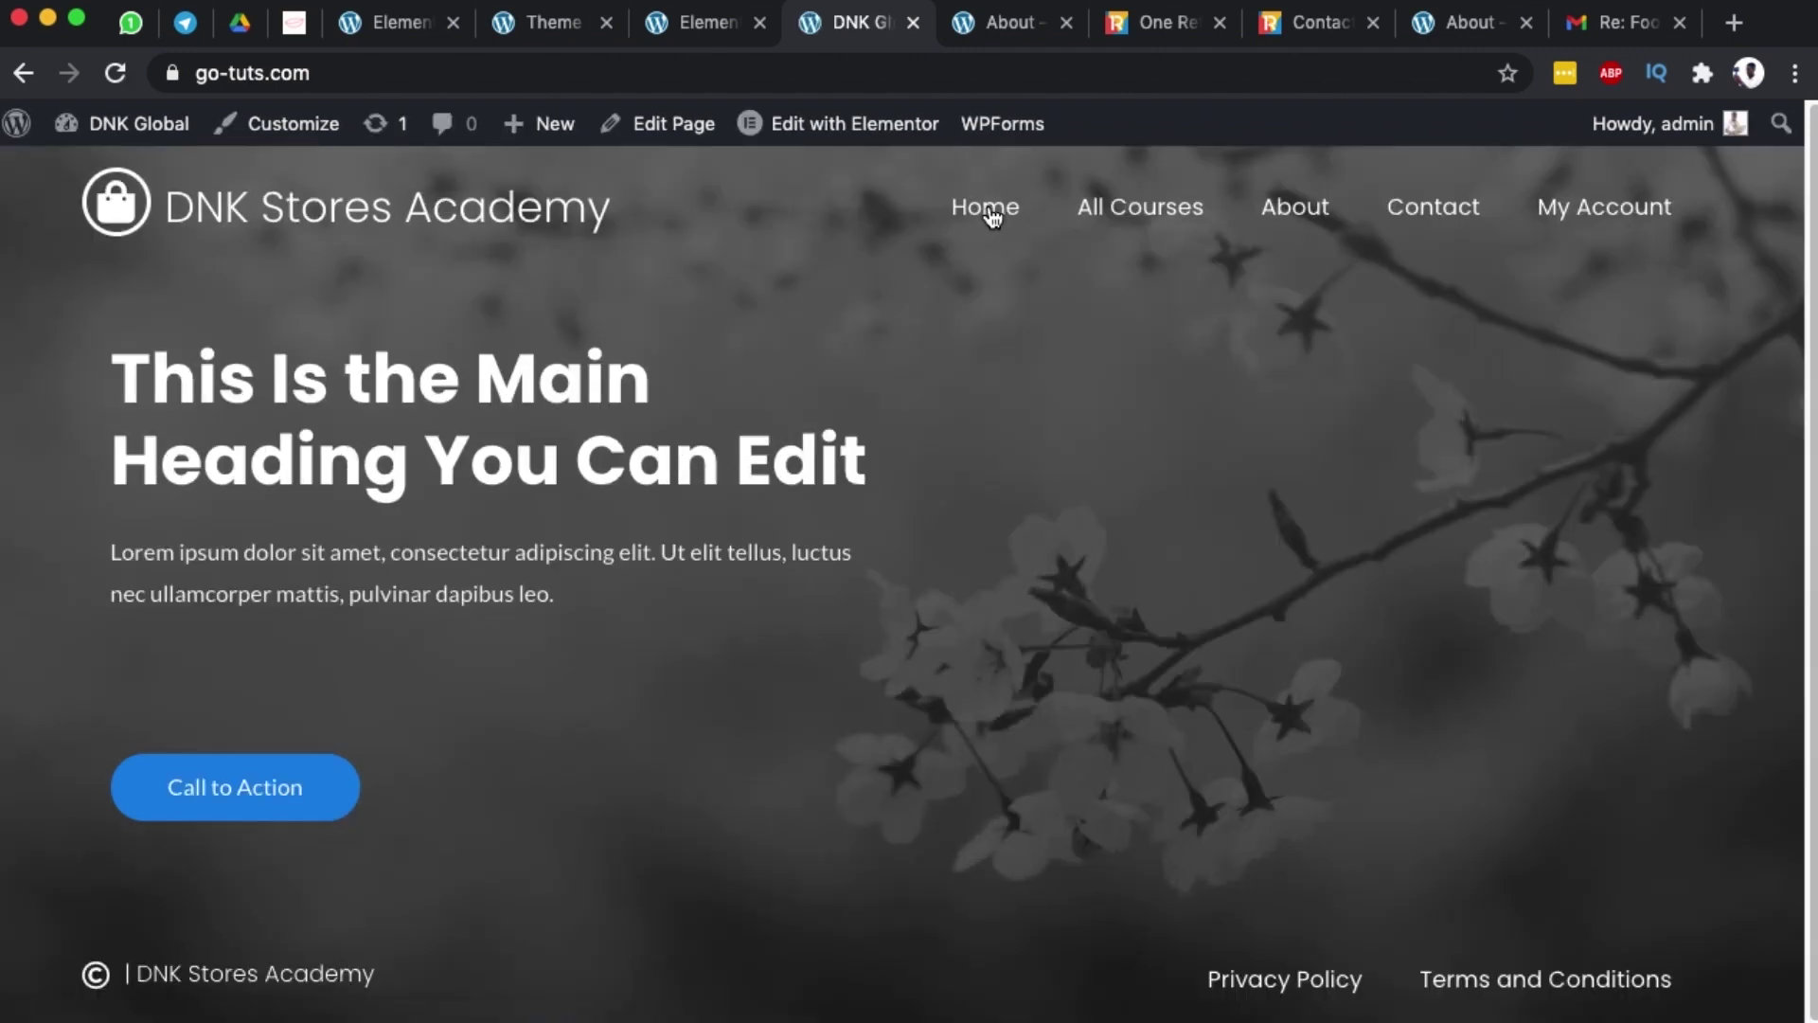
{"action": "left_click", "coordinate": [1151, 214]}
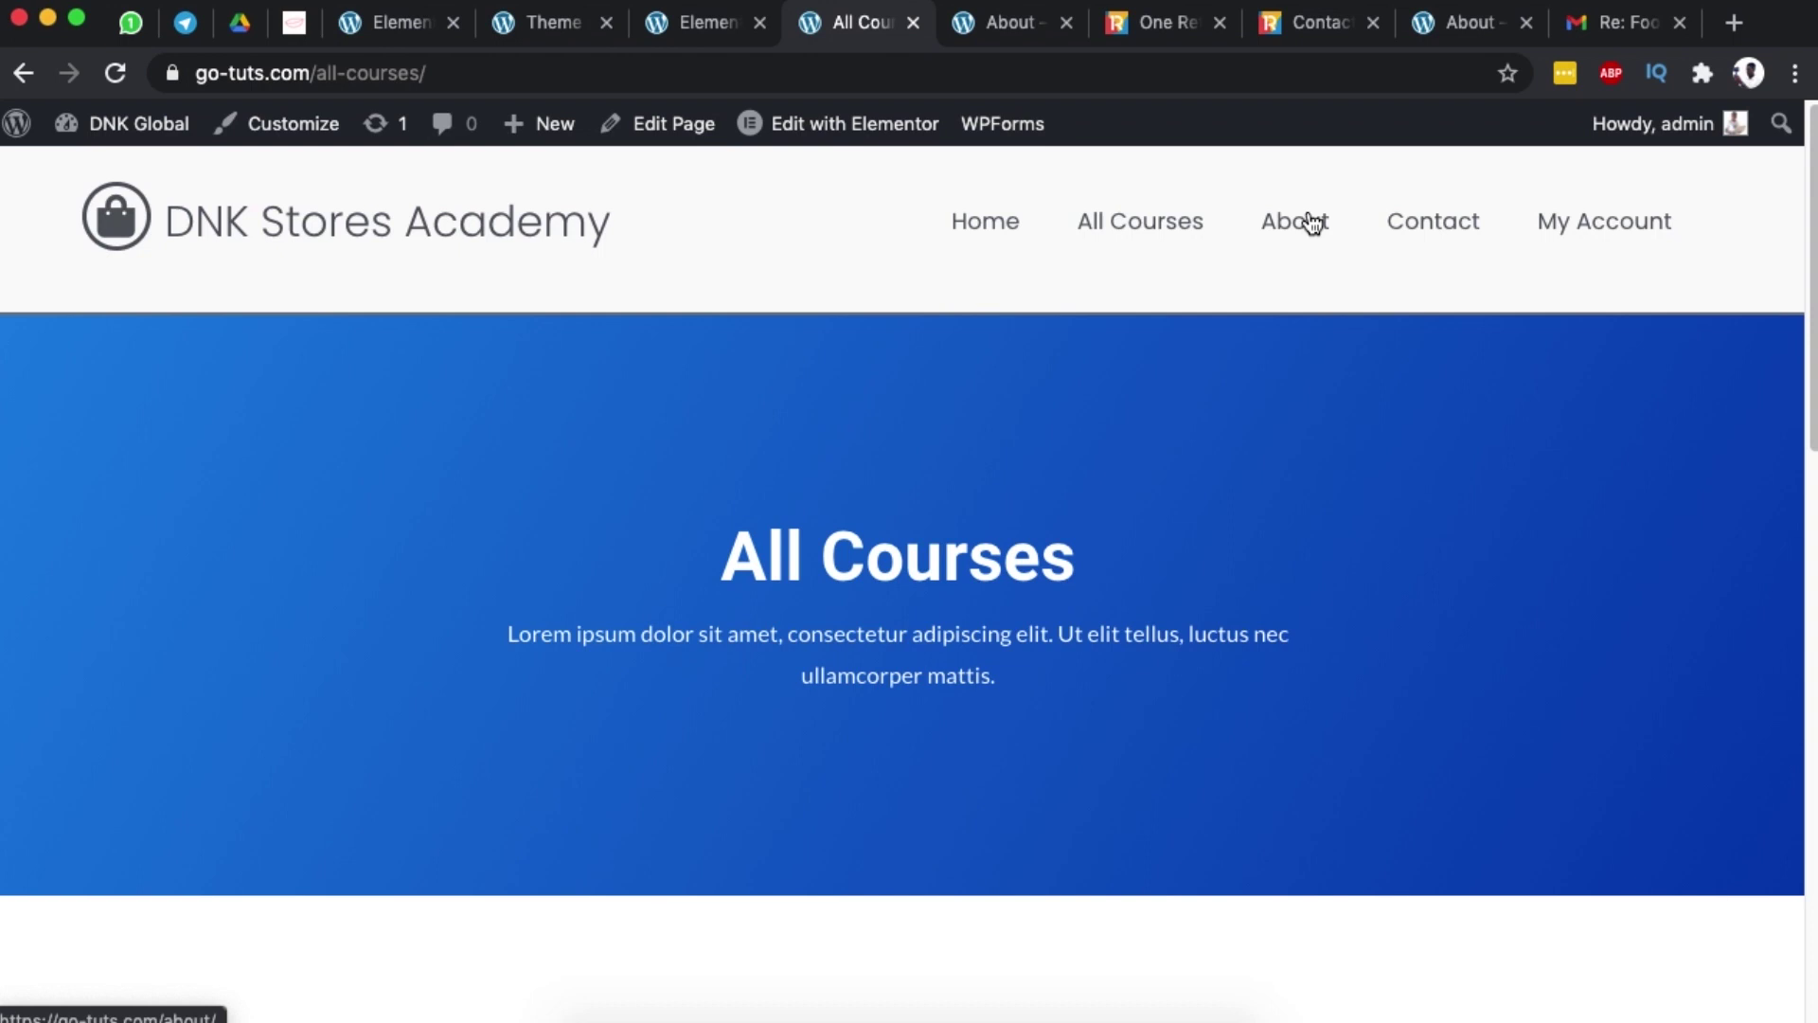
{"action": "scroll", "coordinate": [1134, 519], "scroll_direction": "down", "scroll_amount": 10}
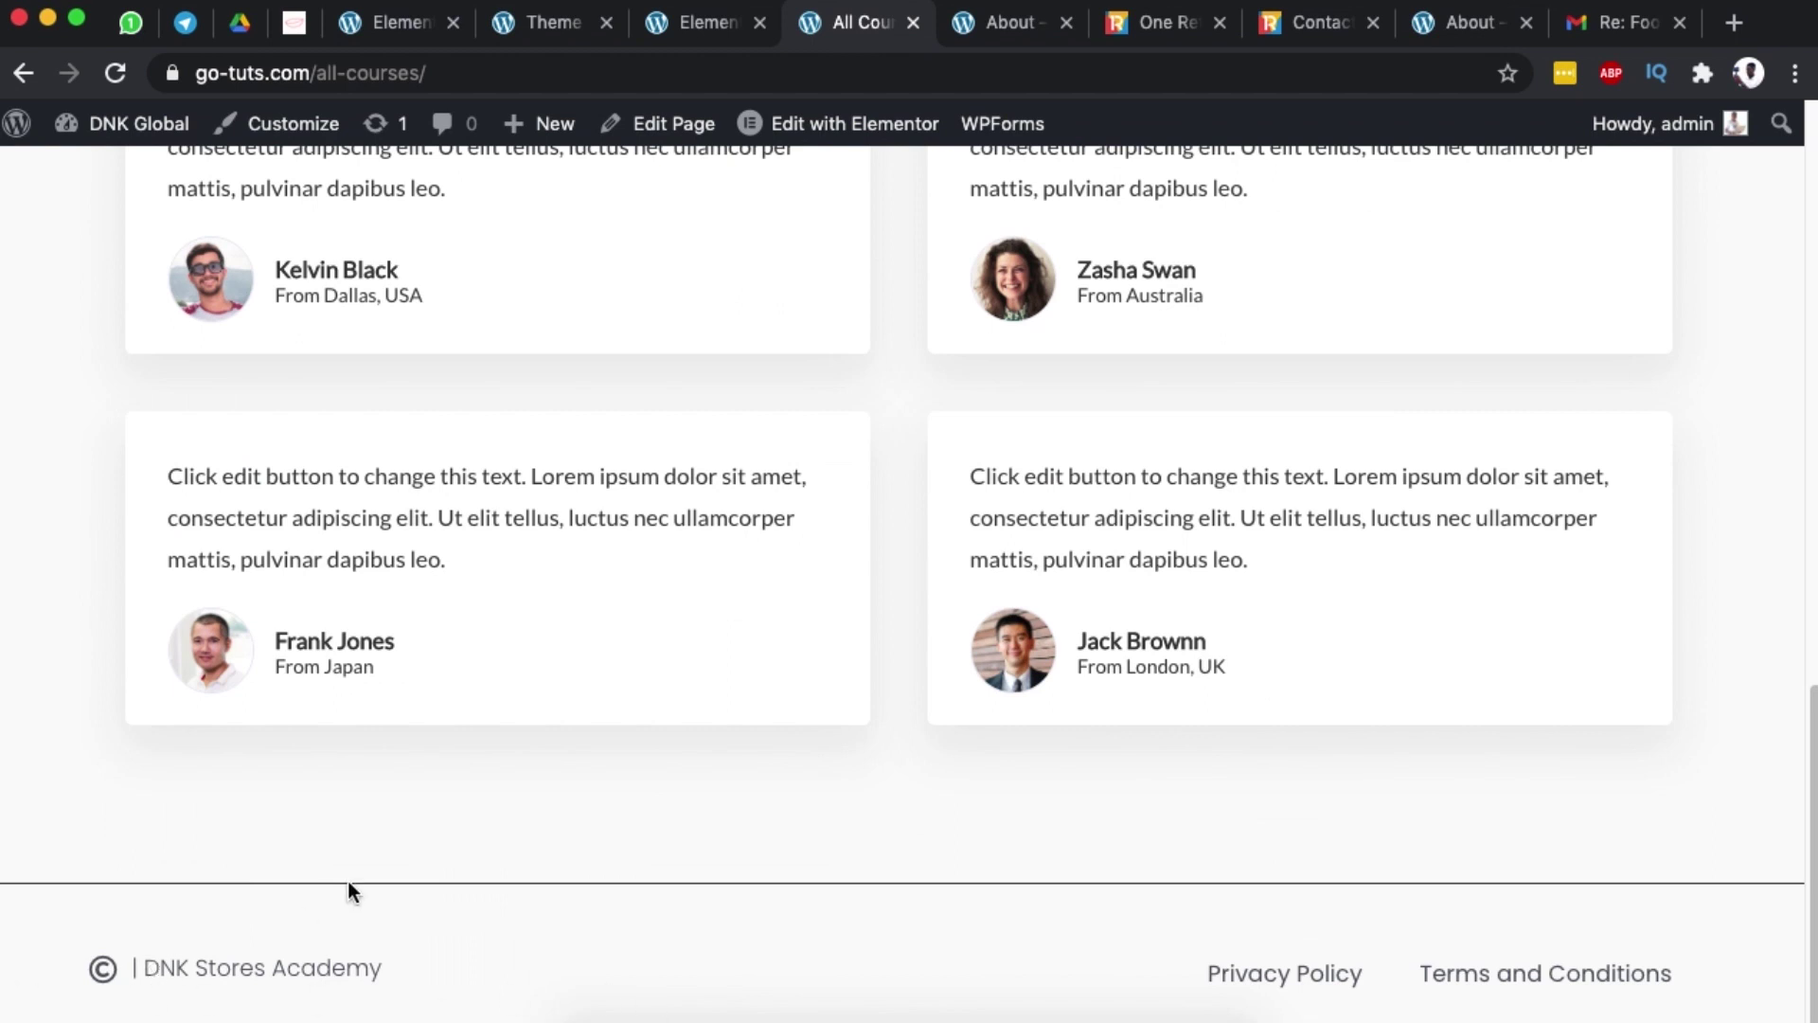
{"action": "scroll", "coordinate": [348, 880], "scroll_direction": "up", "scroll_amount": 10}
- Scroll through the About page, then revisit the home page
{"action": "left_click", "coordinate": [1269, 224]}
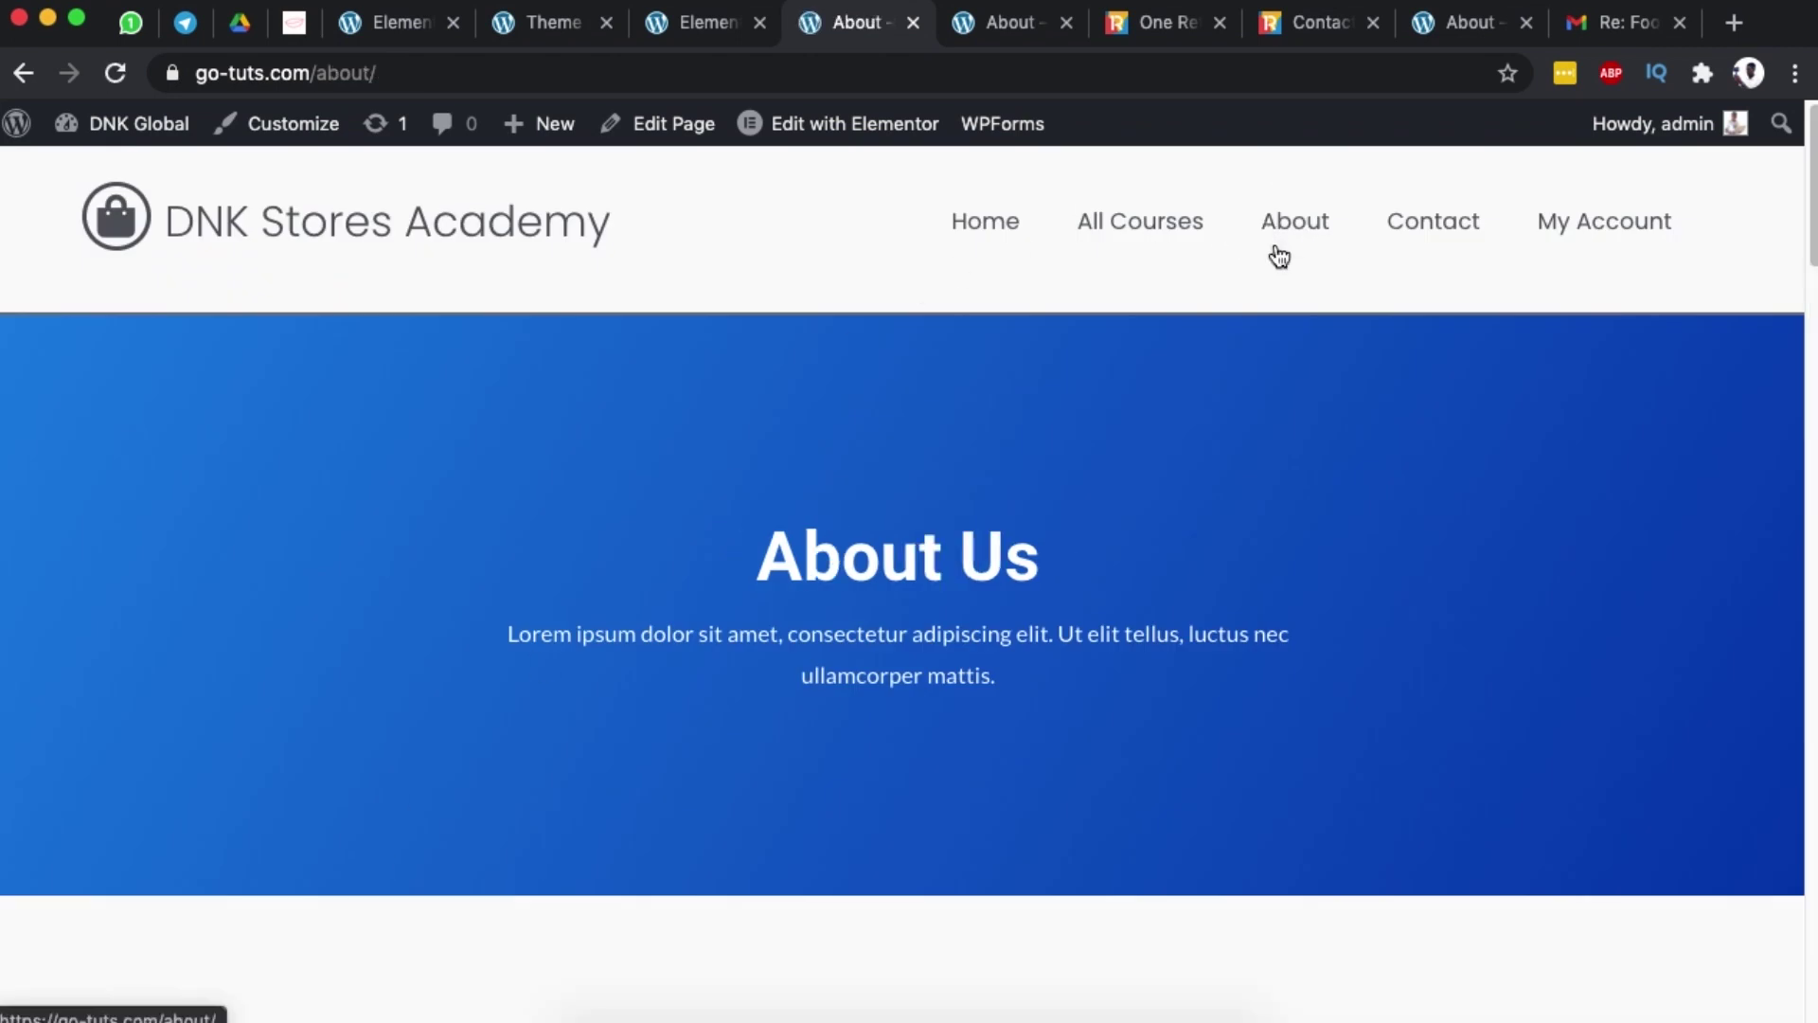
{"action": "scroll", "coordinate": [1189, 729], "scroll_direction": "down", "scroll_amount": 15}
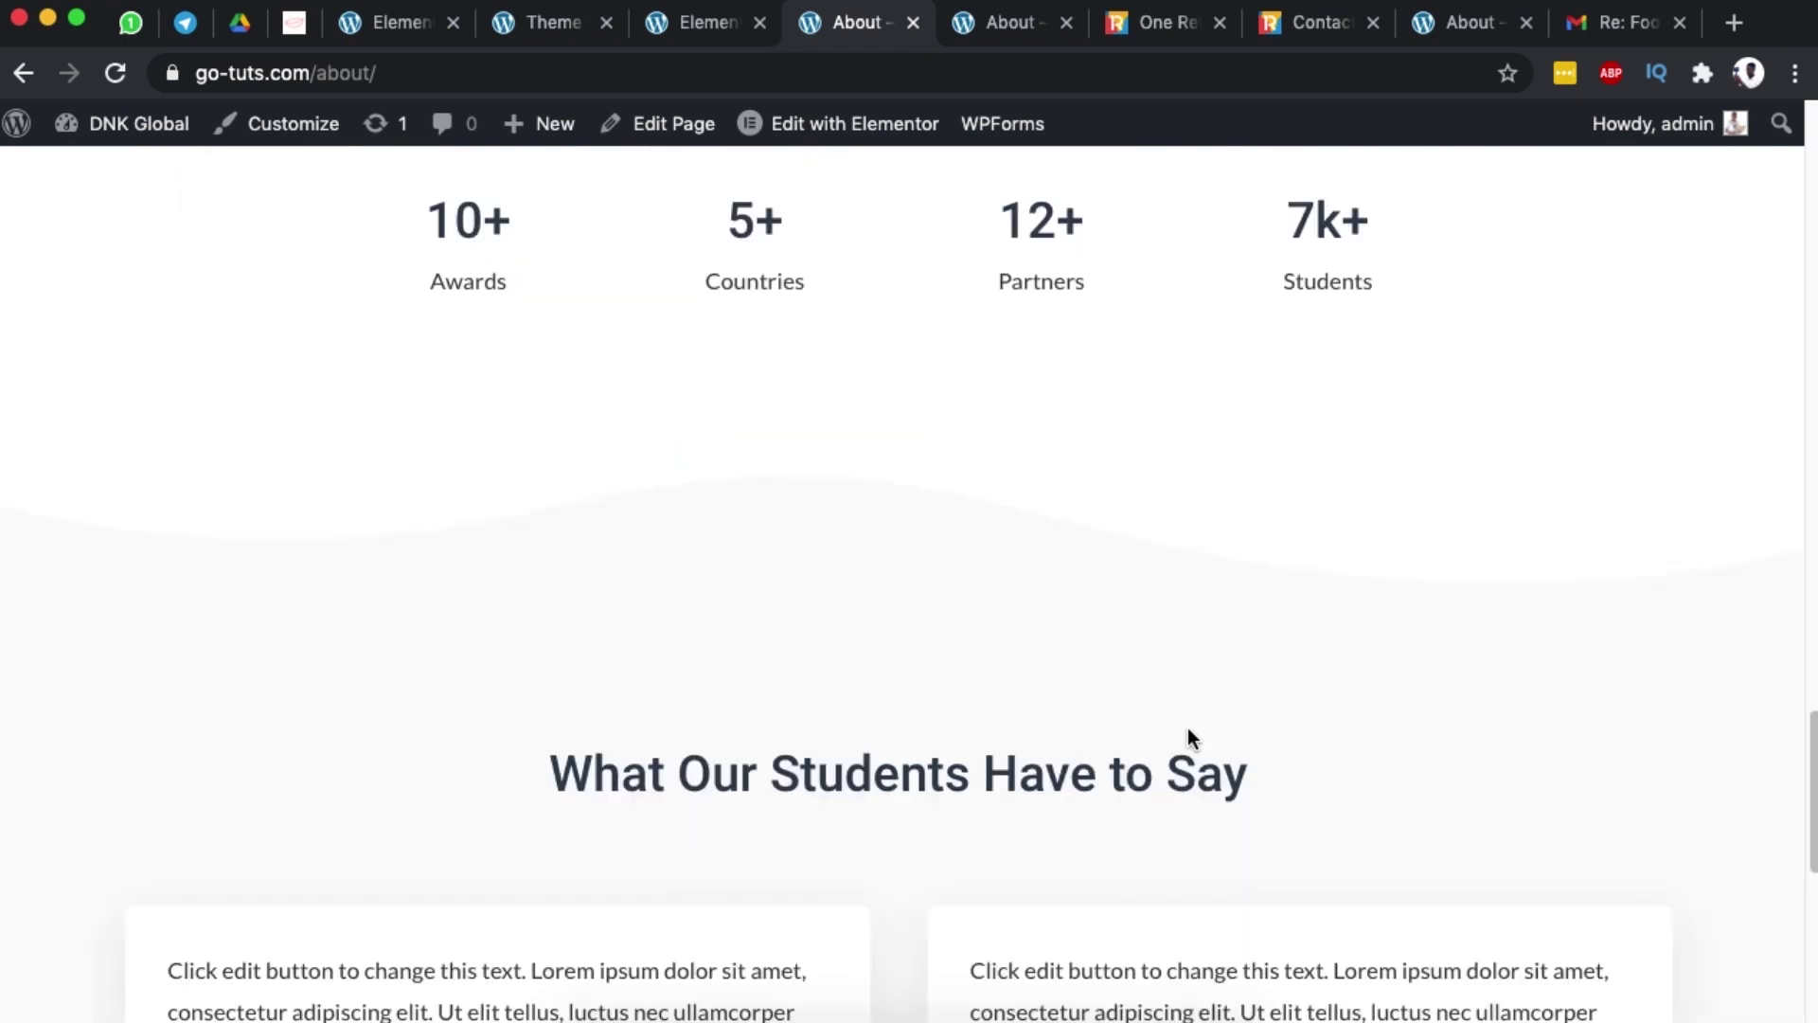
{"action": "scroll", "coordinate": [1187, 727], "scroll_direction": "down", "scroll_amount": 9}
{"action": "scroll", "coordinate": [1475, 916], "scroll_direction": "up", "scroll_amount": 20}
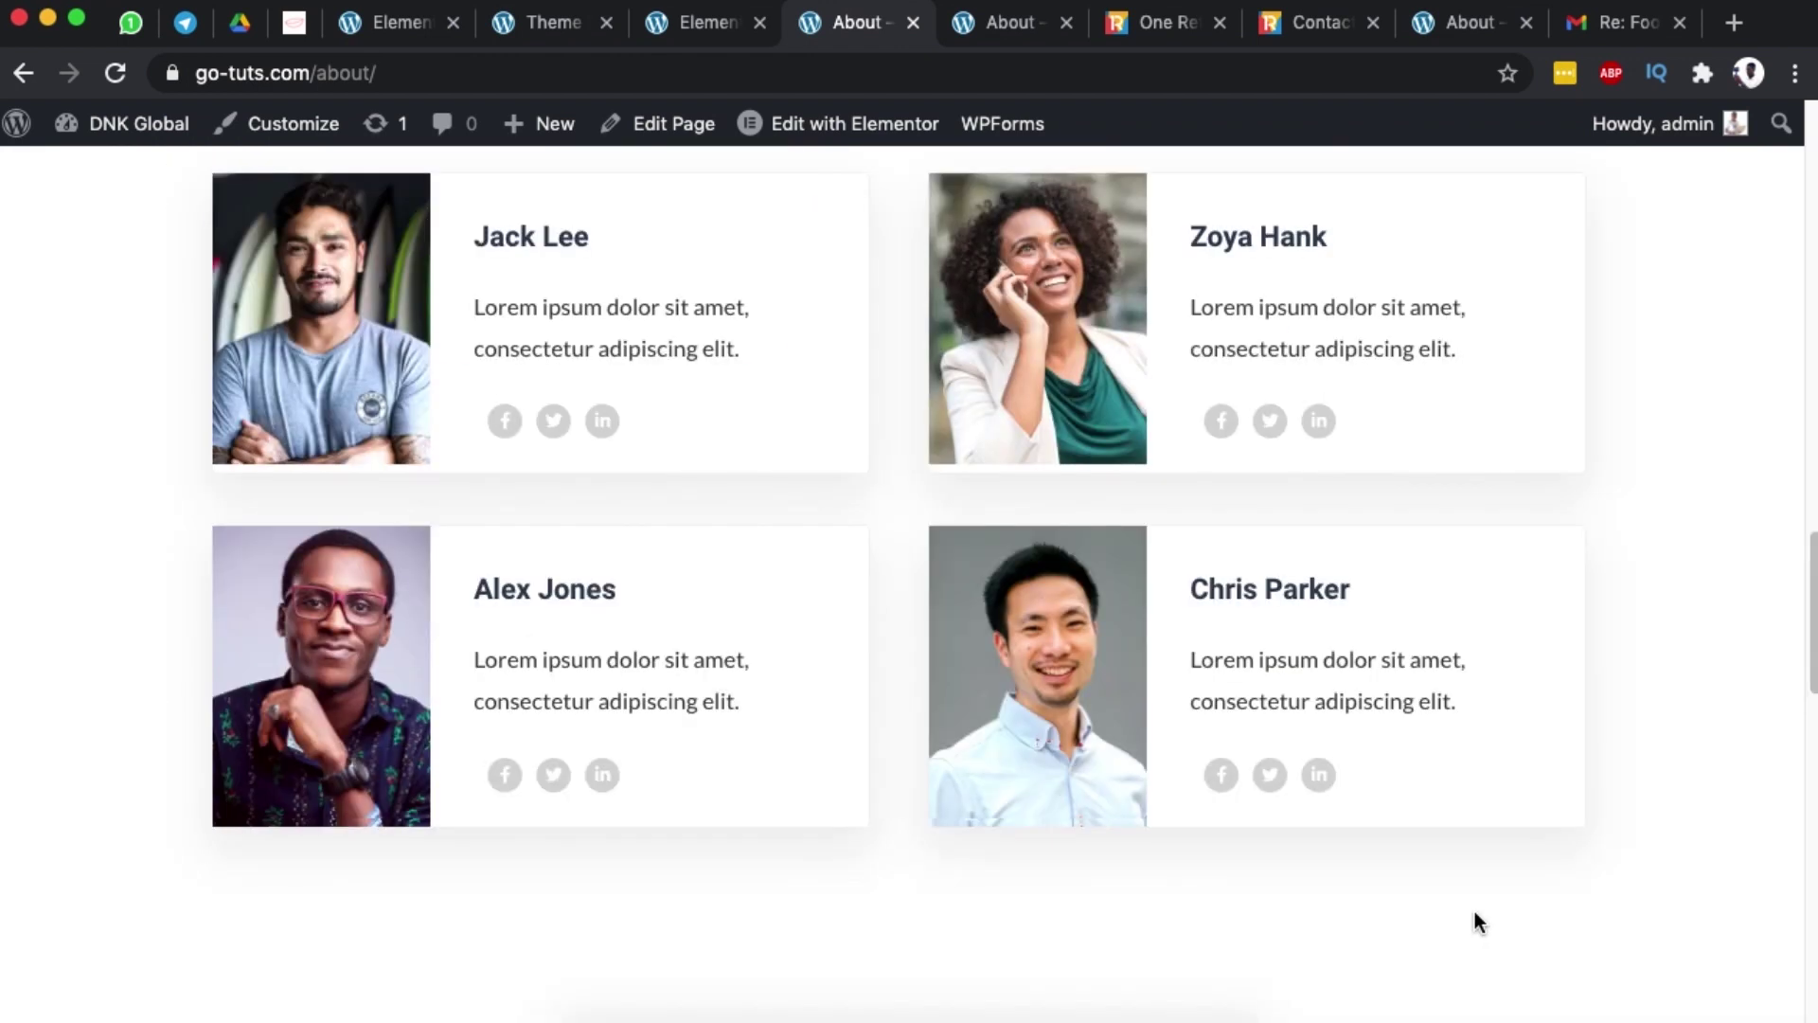
{"action": "left_click", "coordinate": [965, 232]}
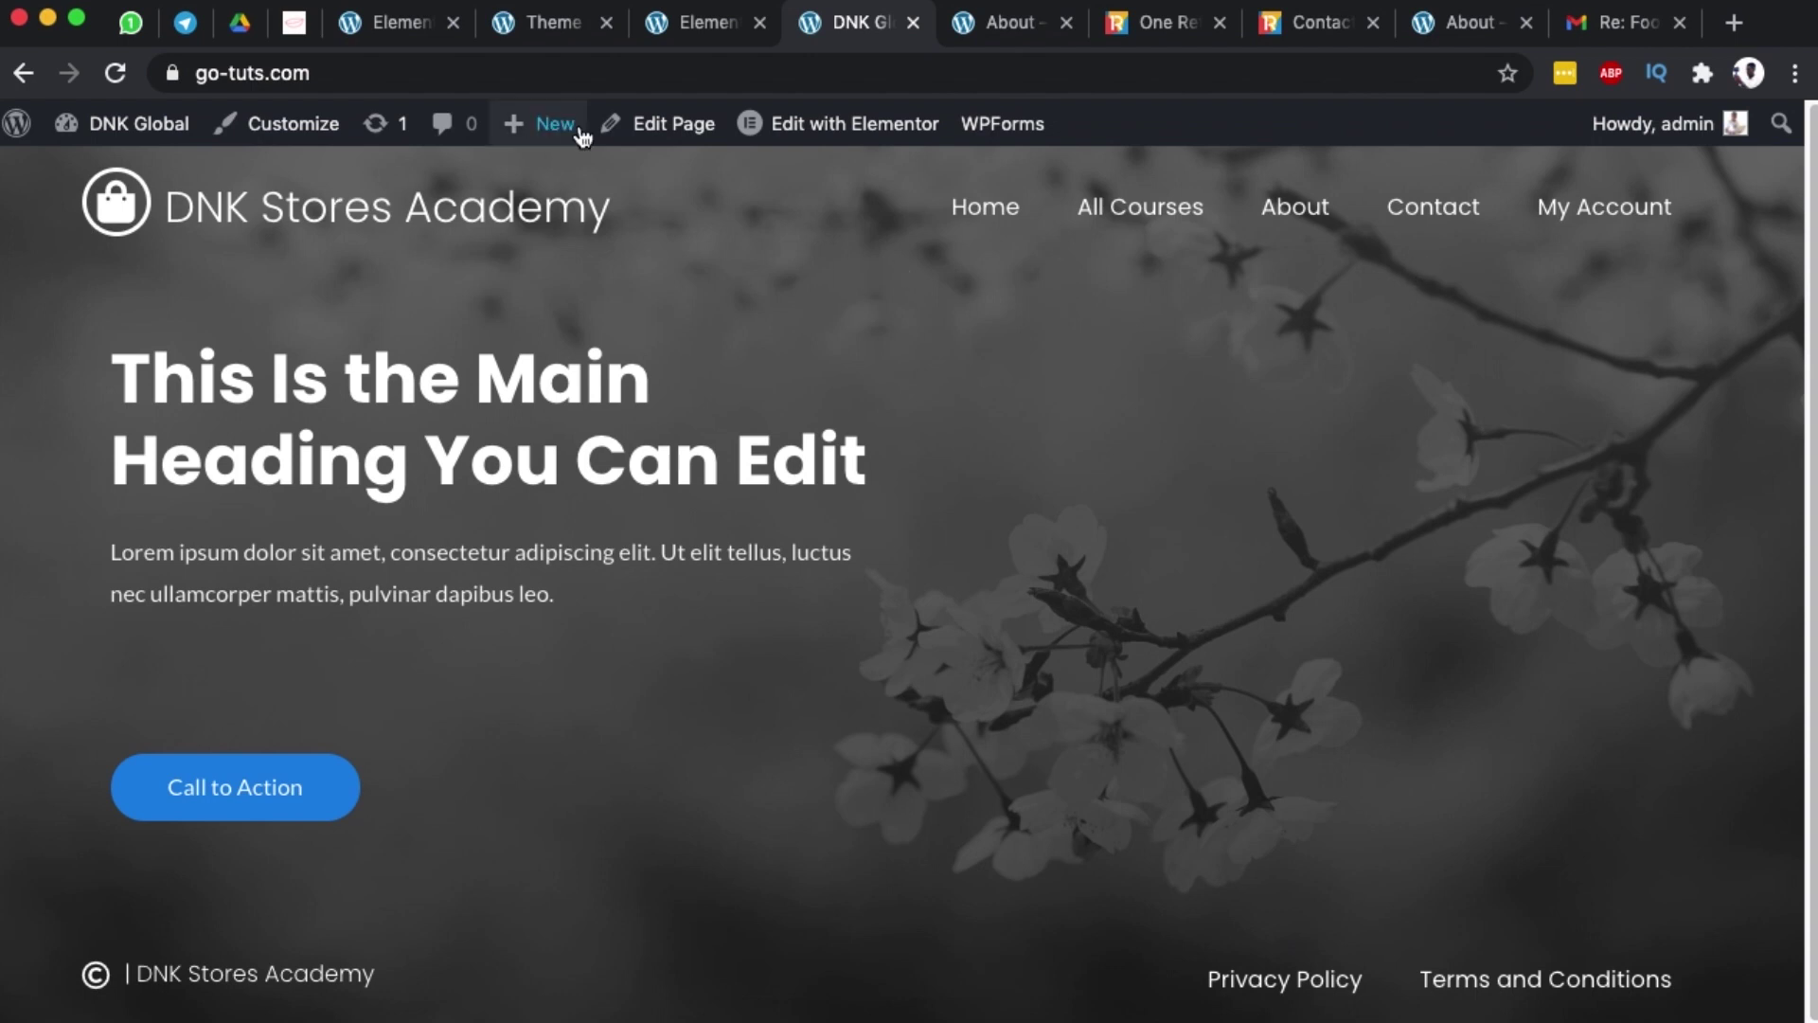
{"action": "left_click", "coordinate": [691, 30]}
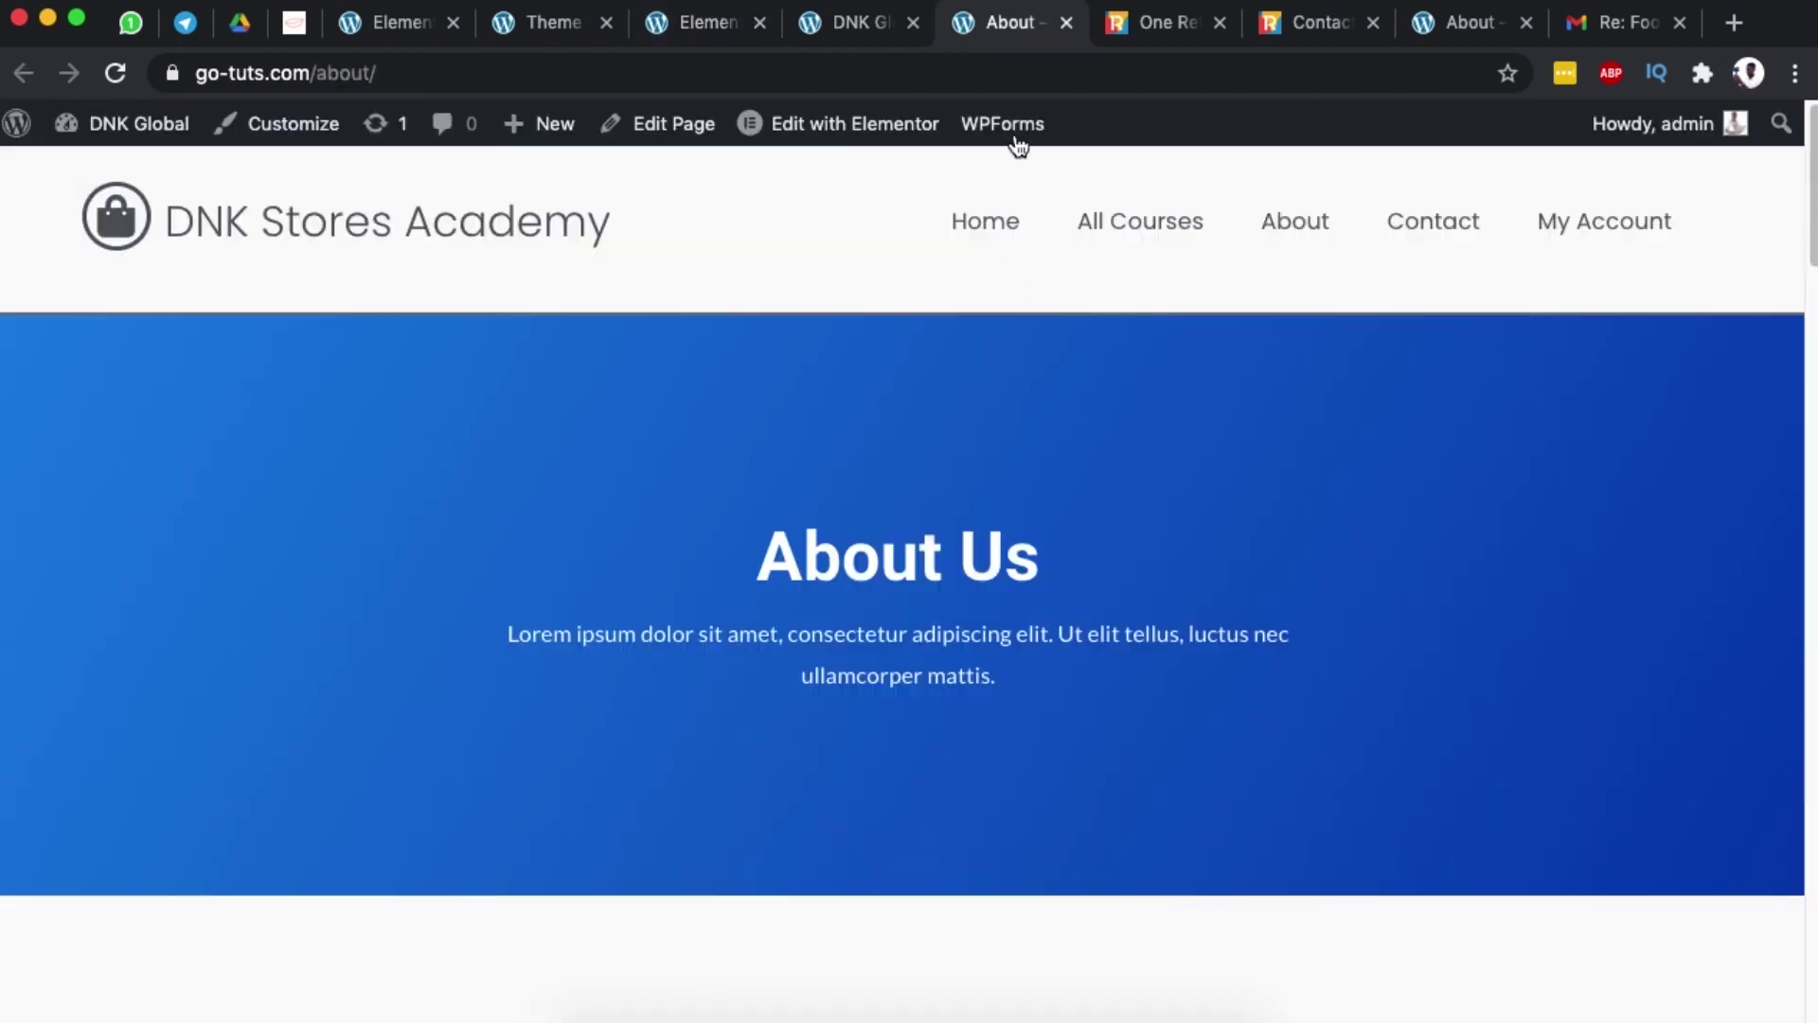
- Scroll through the oneretailgroup.com contact page, then go back via the DNK site to the Elementor editor
{"action": "left_click", "coordinate": [1302, 28]}
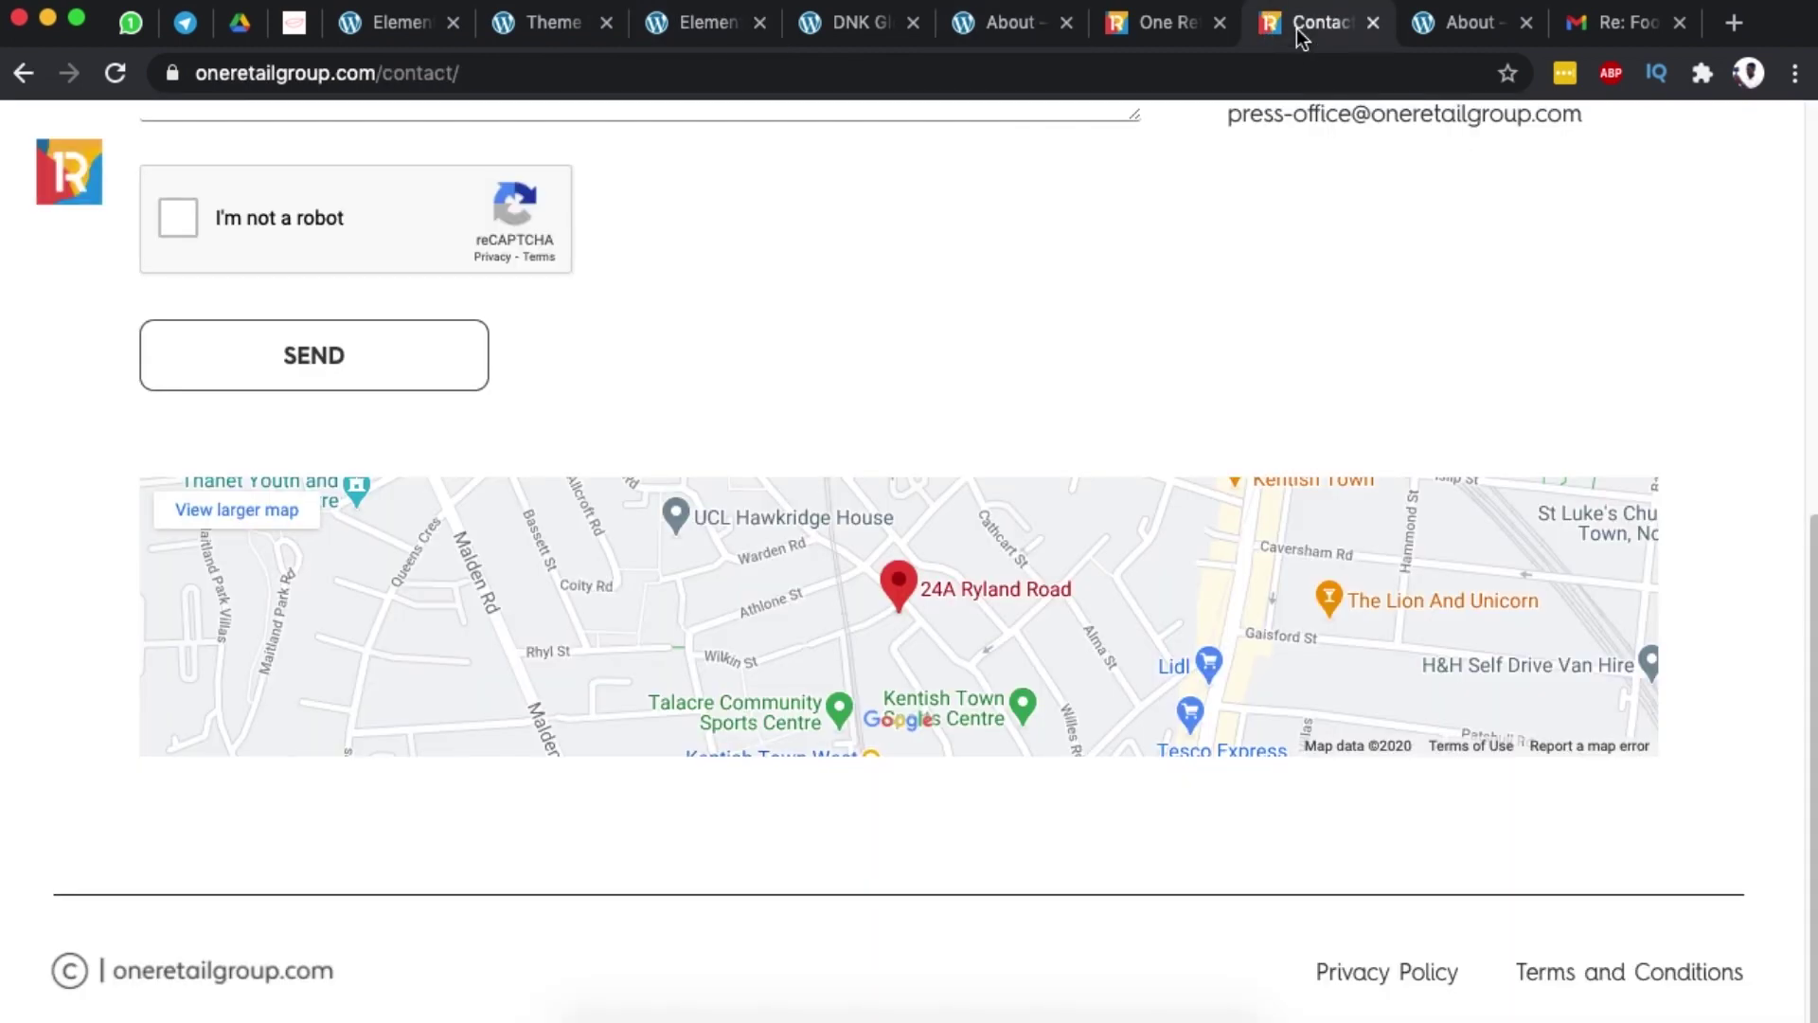
{"action": "scroll", "coordinate": [1120, 483], "scroll_direction": "up", "scroll_amount": 10}
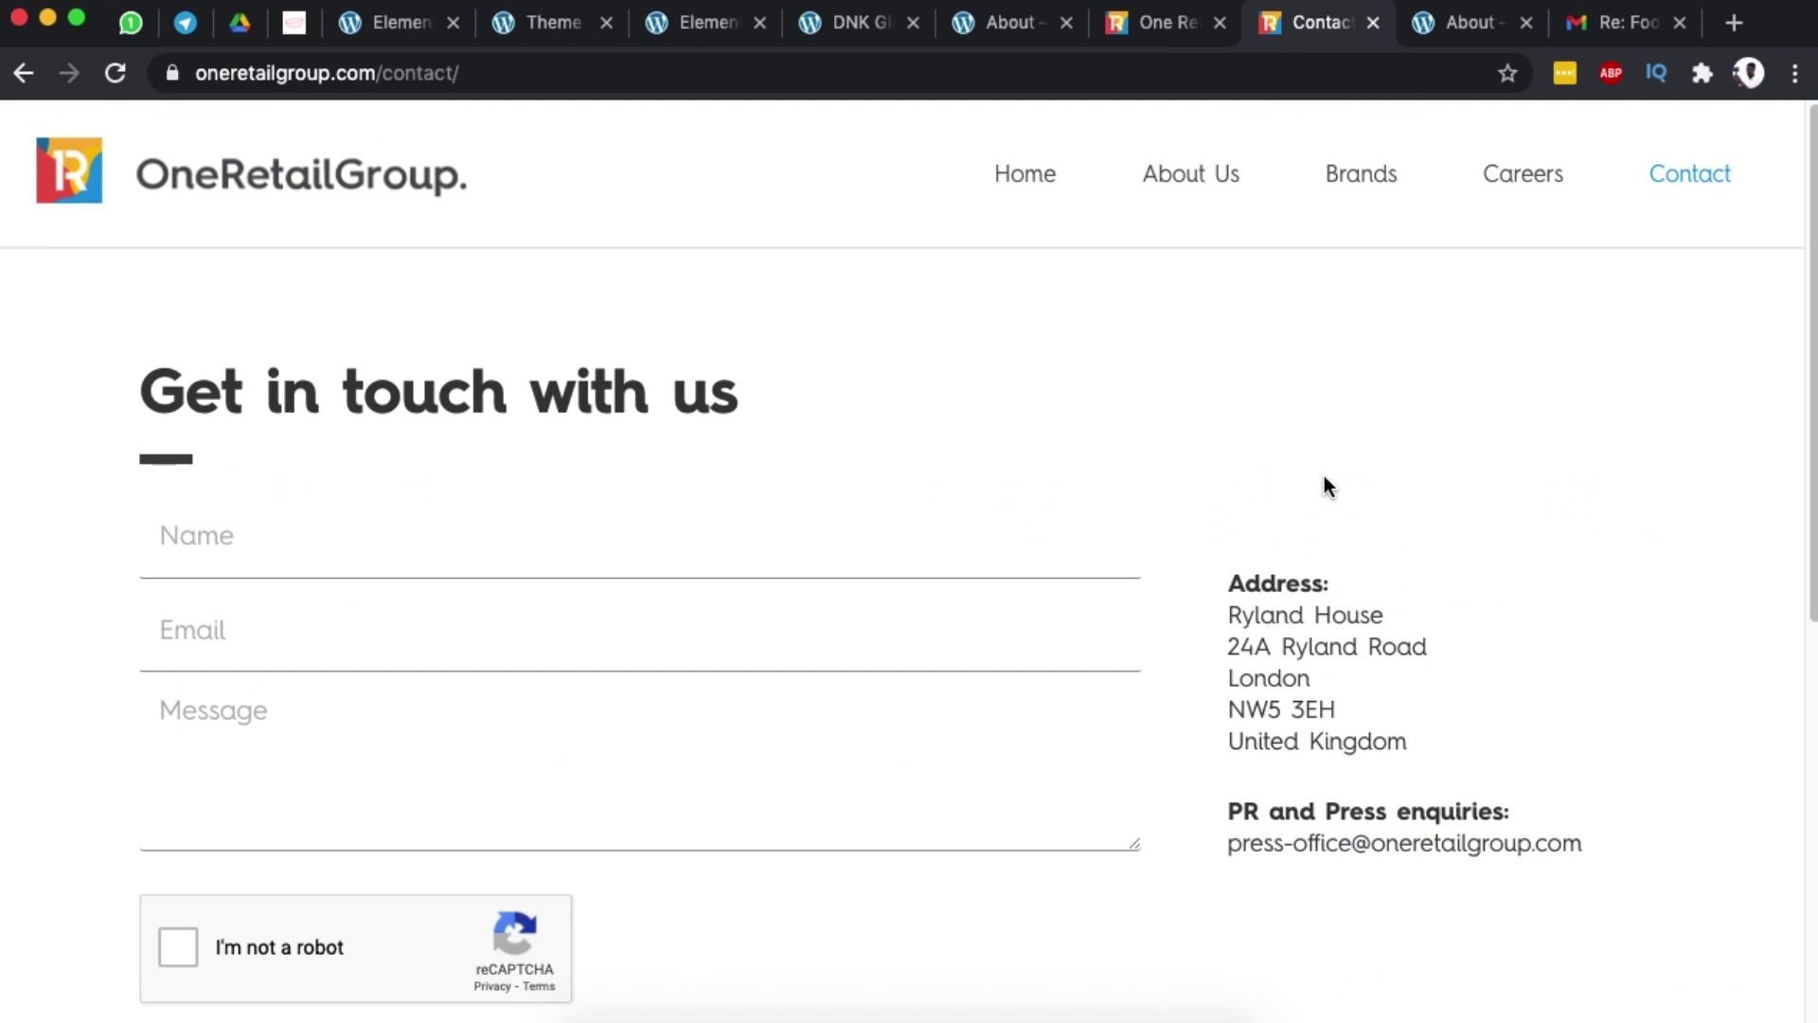
{"action": "scroll", "coordinate": [1324, 475], "scroll_direction": "down", "scroll_amount": 10}
{"action": "scroll", "coordinate": [1390, 905], "scroll_direction": "up", "scroll_amount": 10}
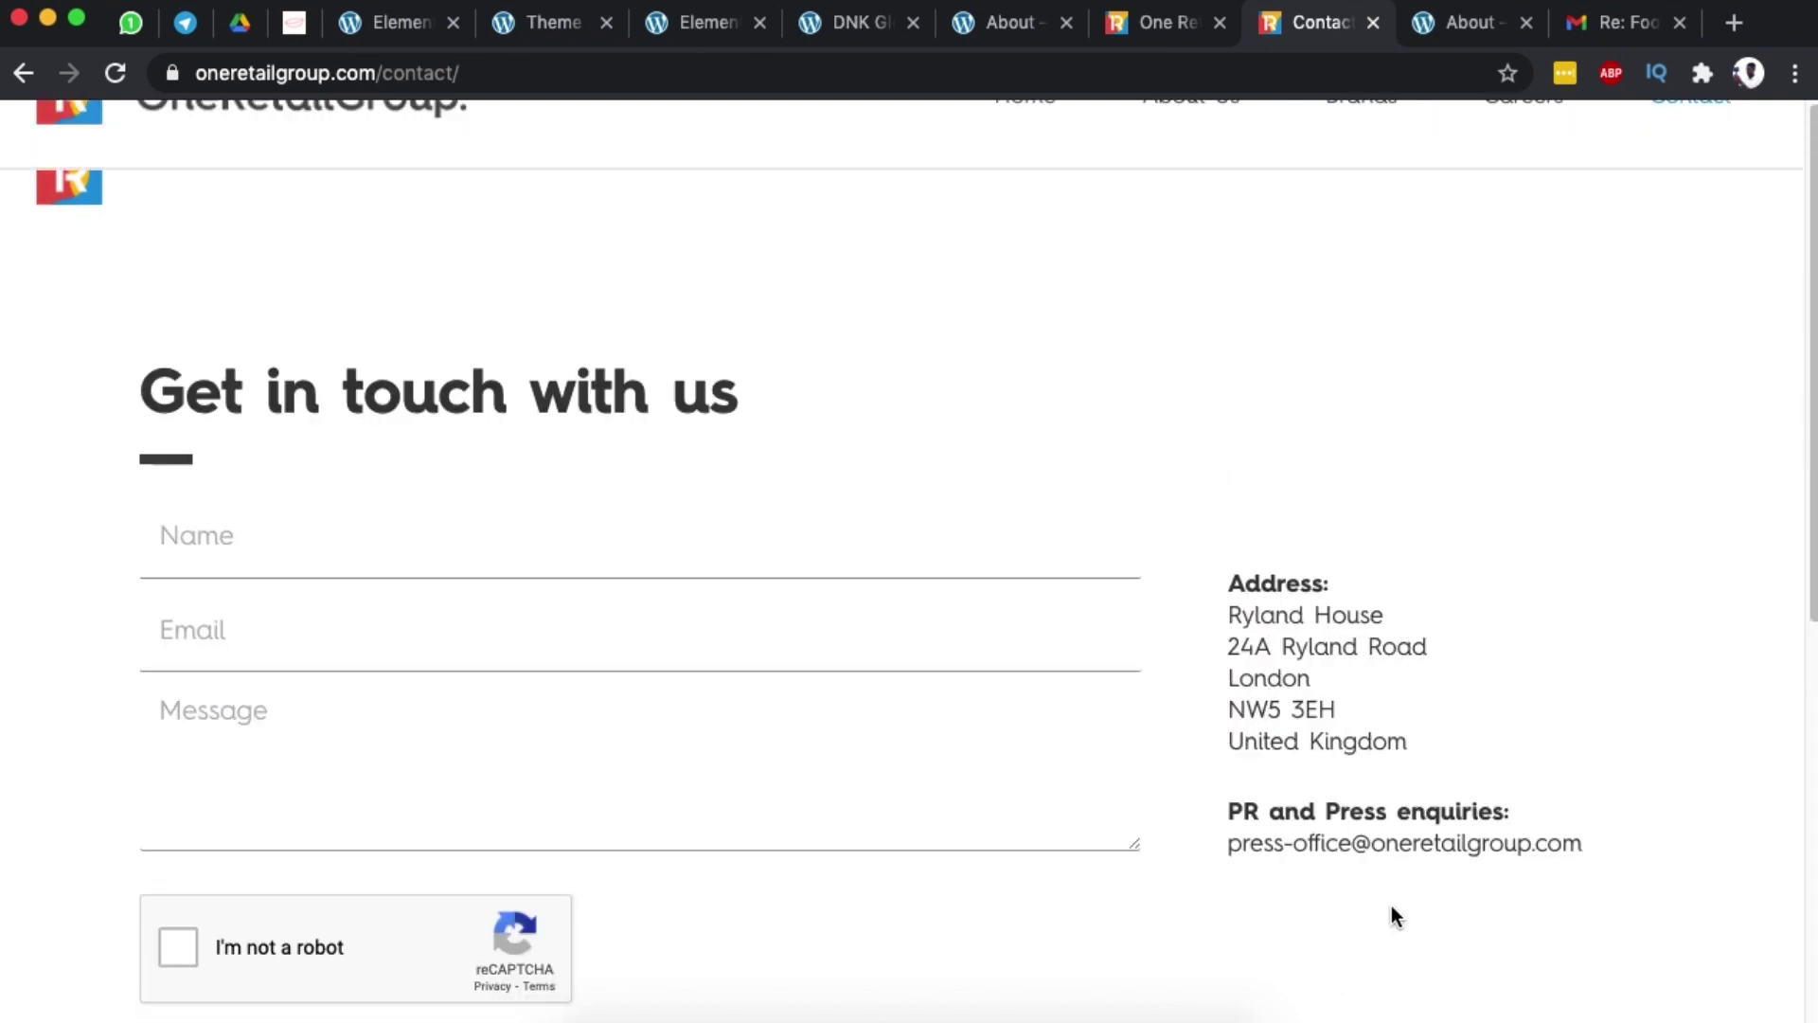
{"action": "scroll", "coordinate": [639, 369], "scroll_direction": "down", "scroll_amount": 5}
{"action": "scroll", "coordinate": [641, 365], "scroll_direction": "up", "scroll_amount": 5}
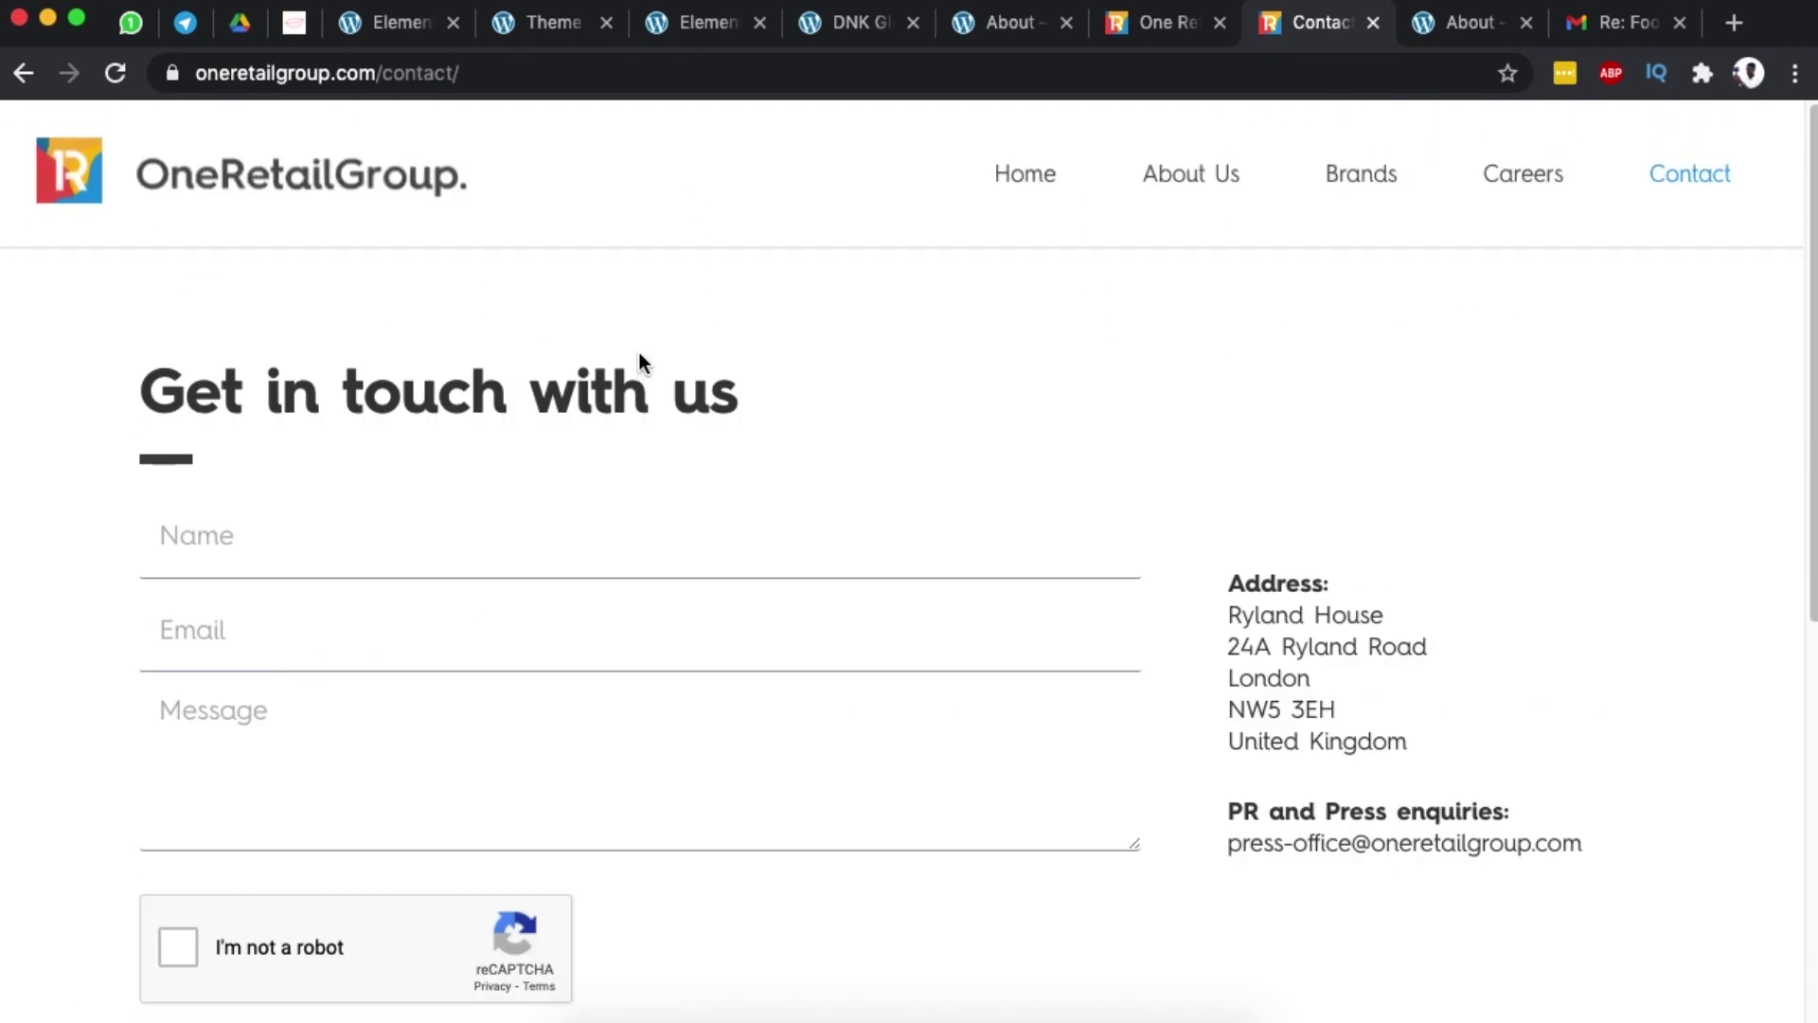
{"action": "left_click", "coordinate": [857, 28]}
{"action": "left_click", "coordinate": [687, 29]}
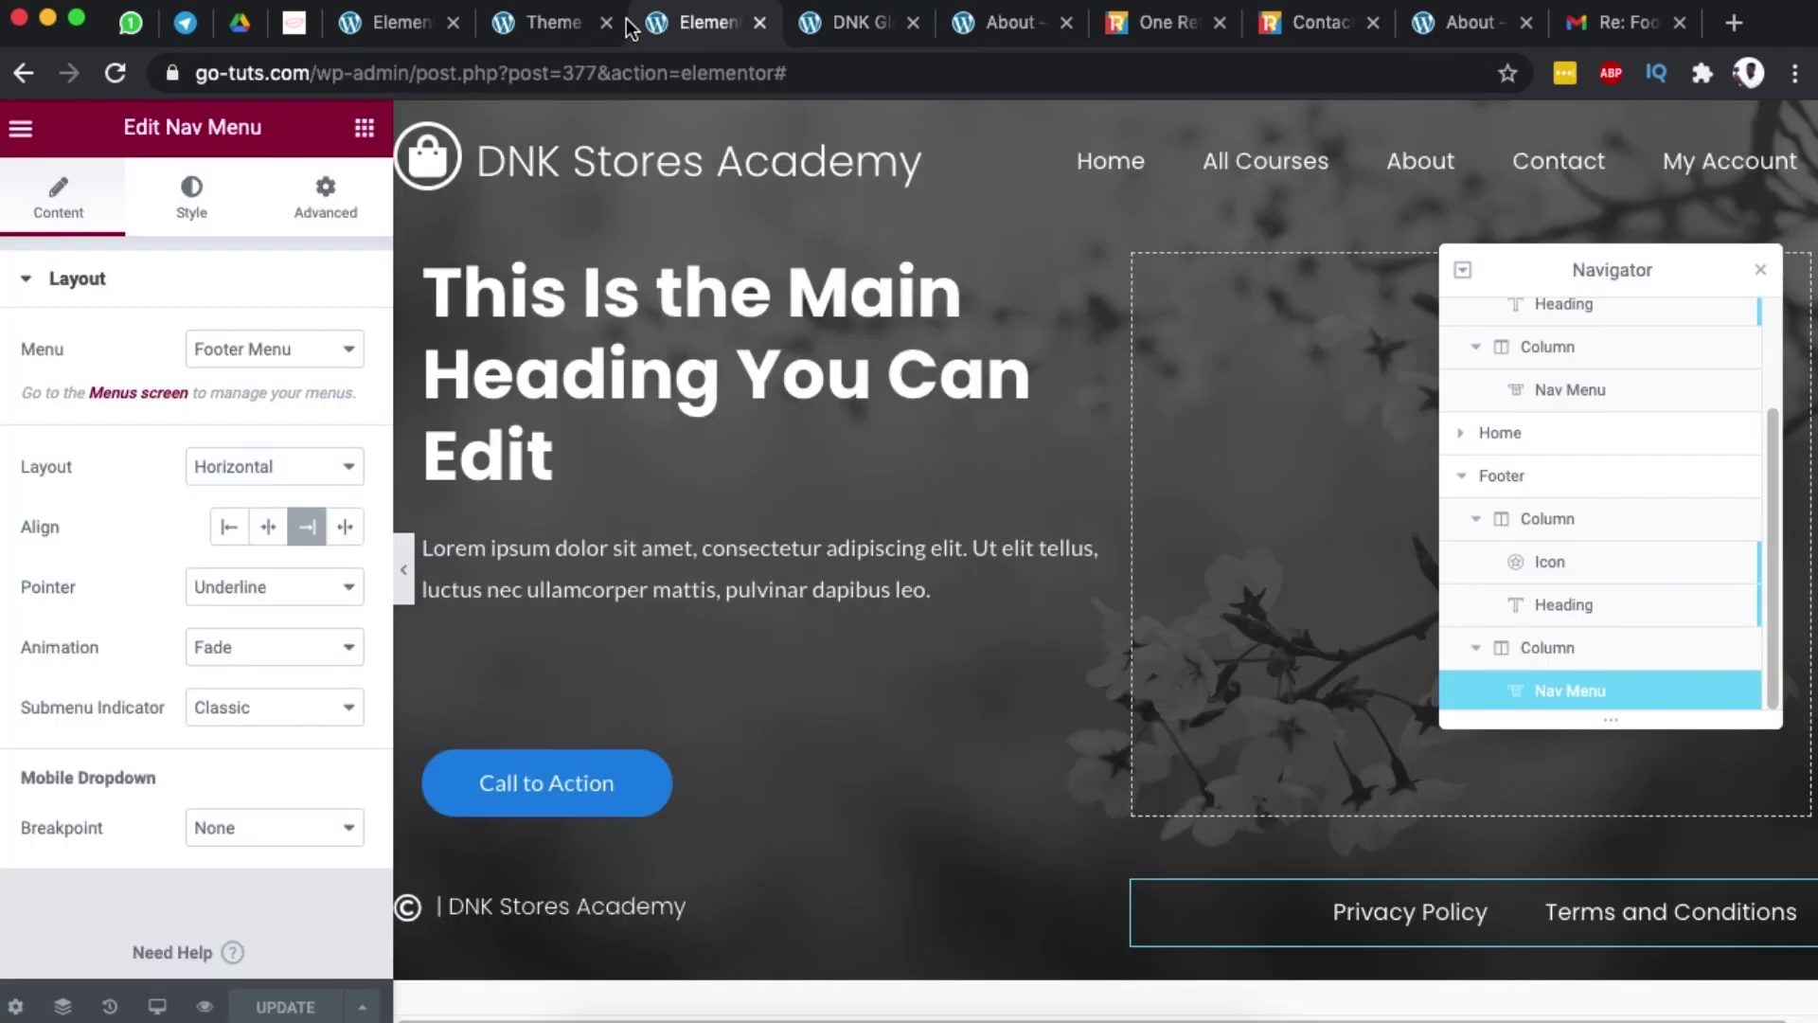
- Edit the Transparent Header template from Theme Builder and expand its section's Motion Effects
{"action": "left_click", "coordinate": [567, 17]}
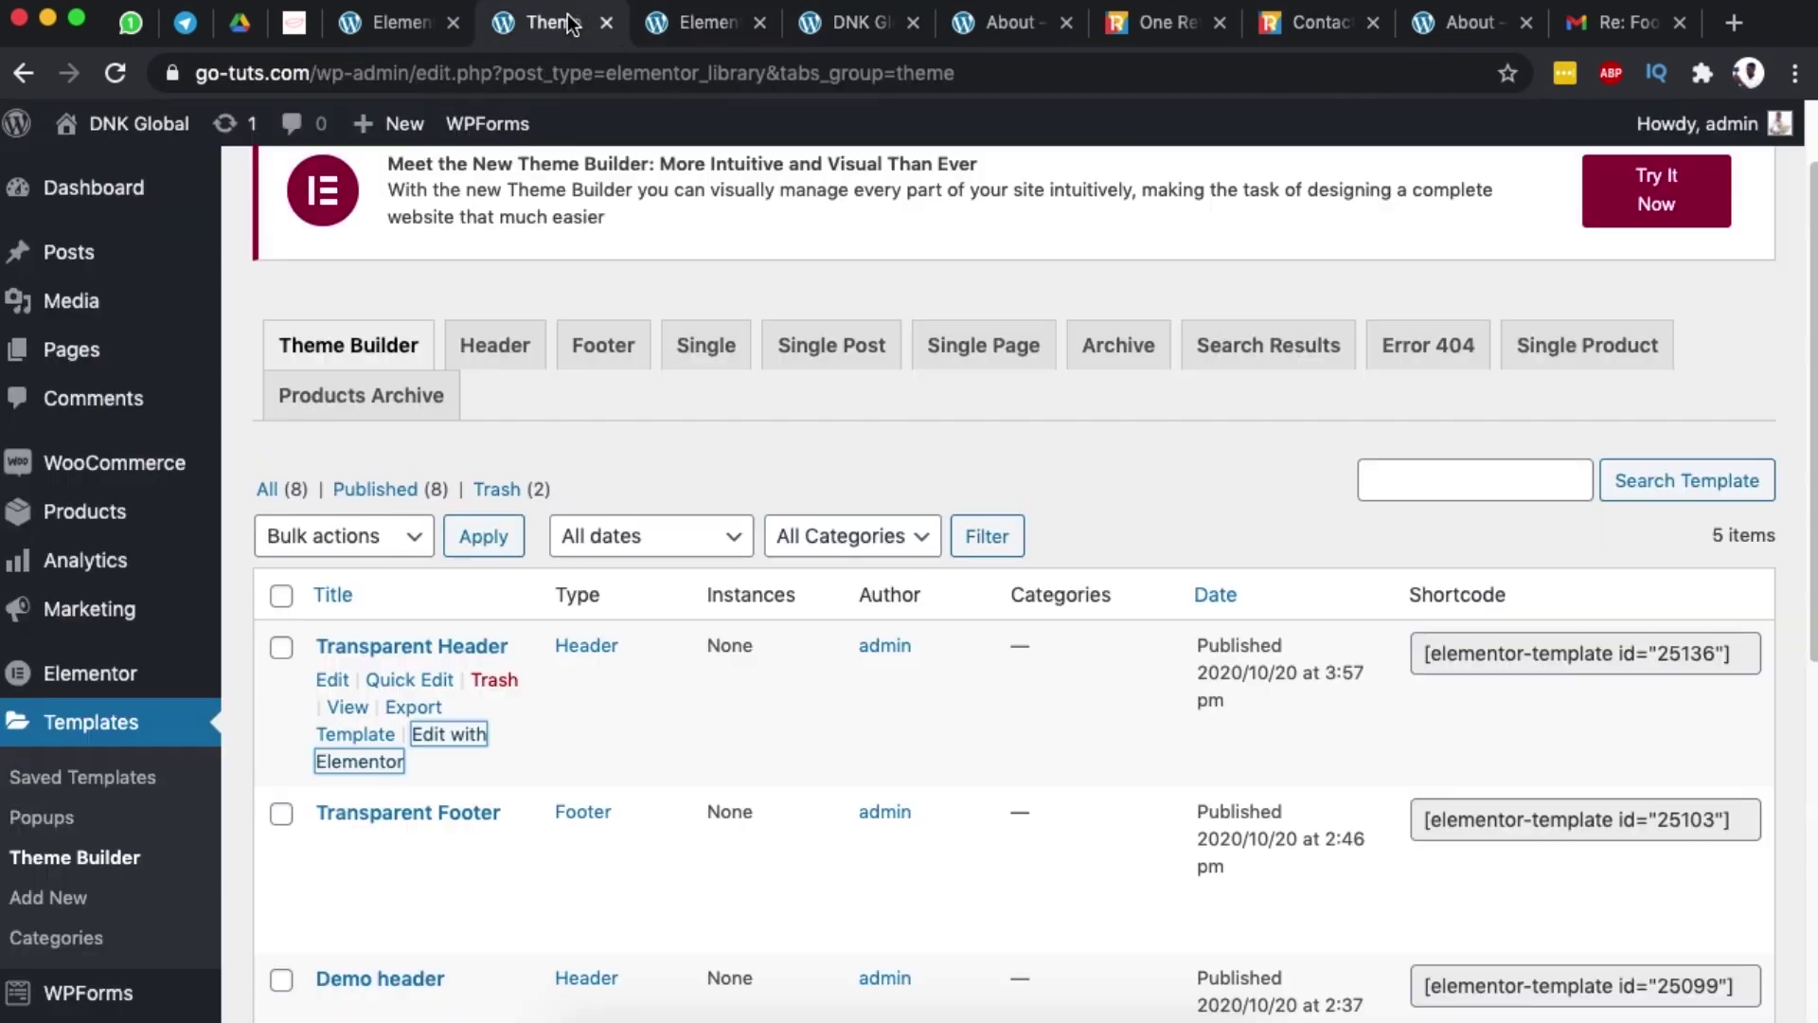
{"action": "left_click", "coordinate": [384, 762]}
{"action": "left_click_drag", "start_coordinate": [1124, 124], "coordinate": [1117, 119]}
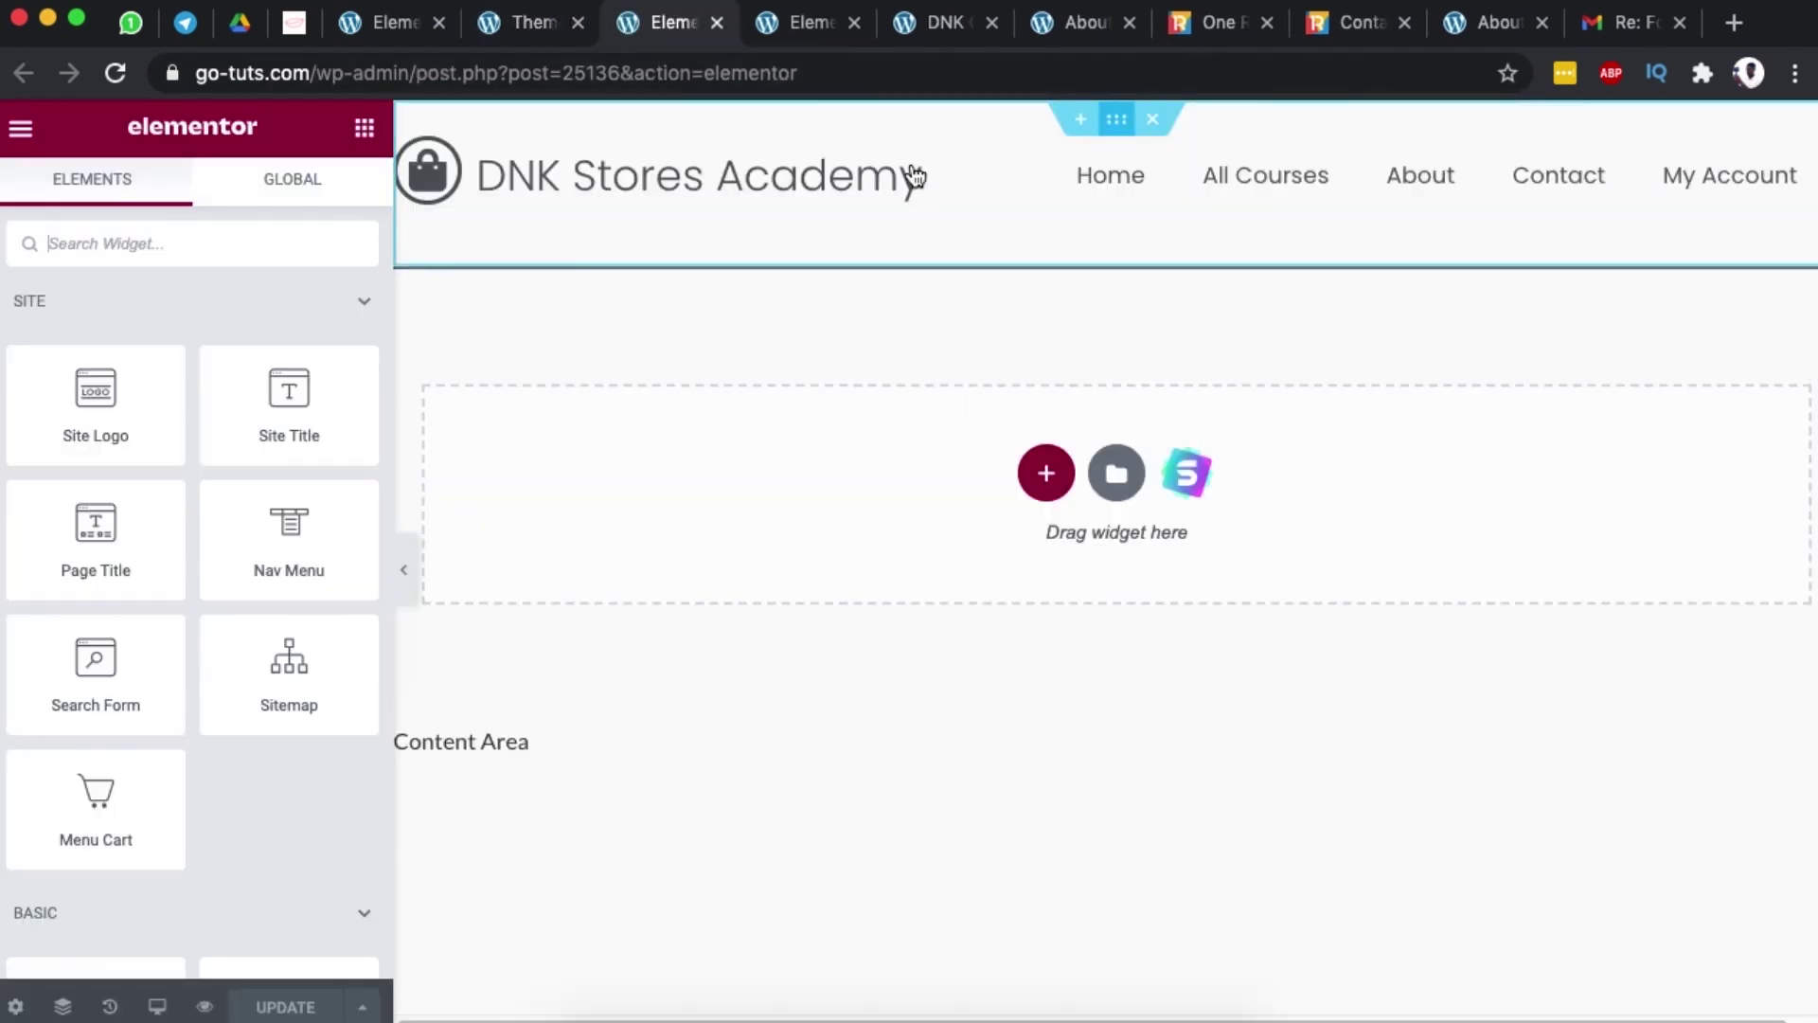
{"action": "left_click", "coordinate": [322, 204]}
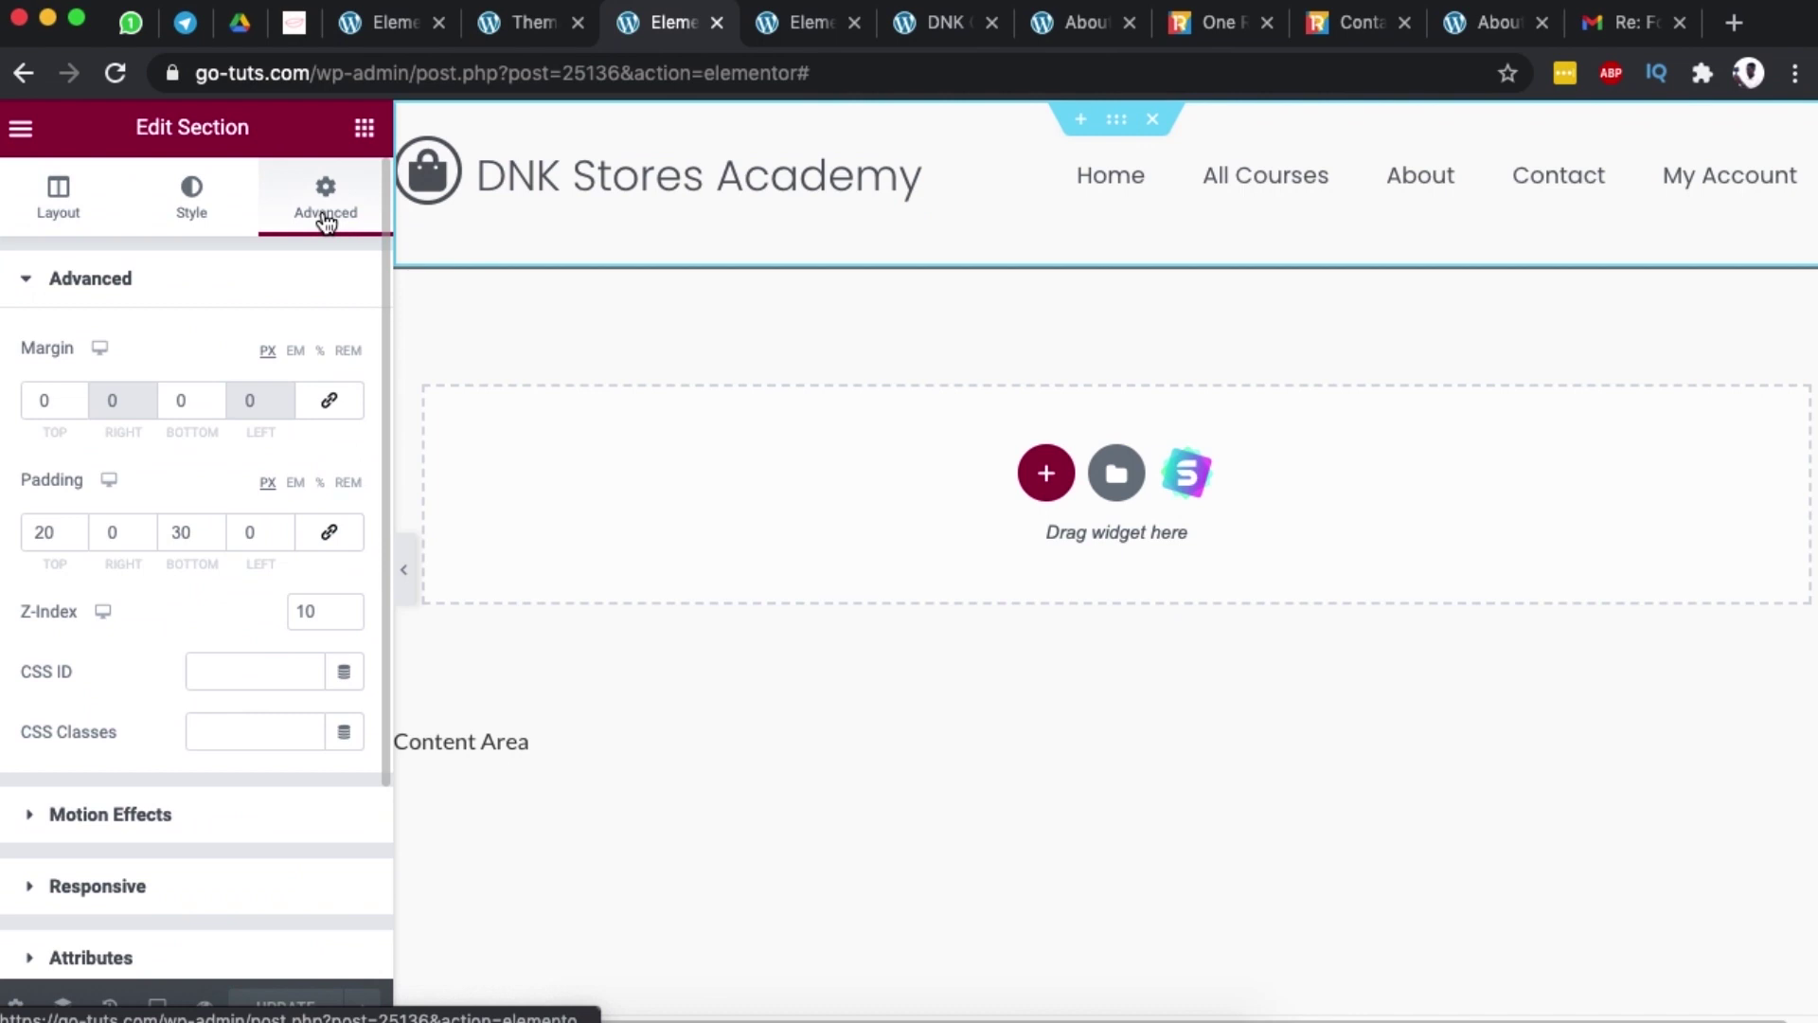
{"action": "left_click", "coordinate": [152, 816]}
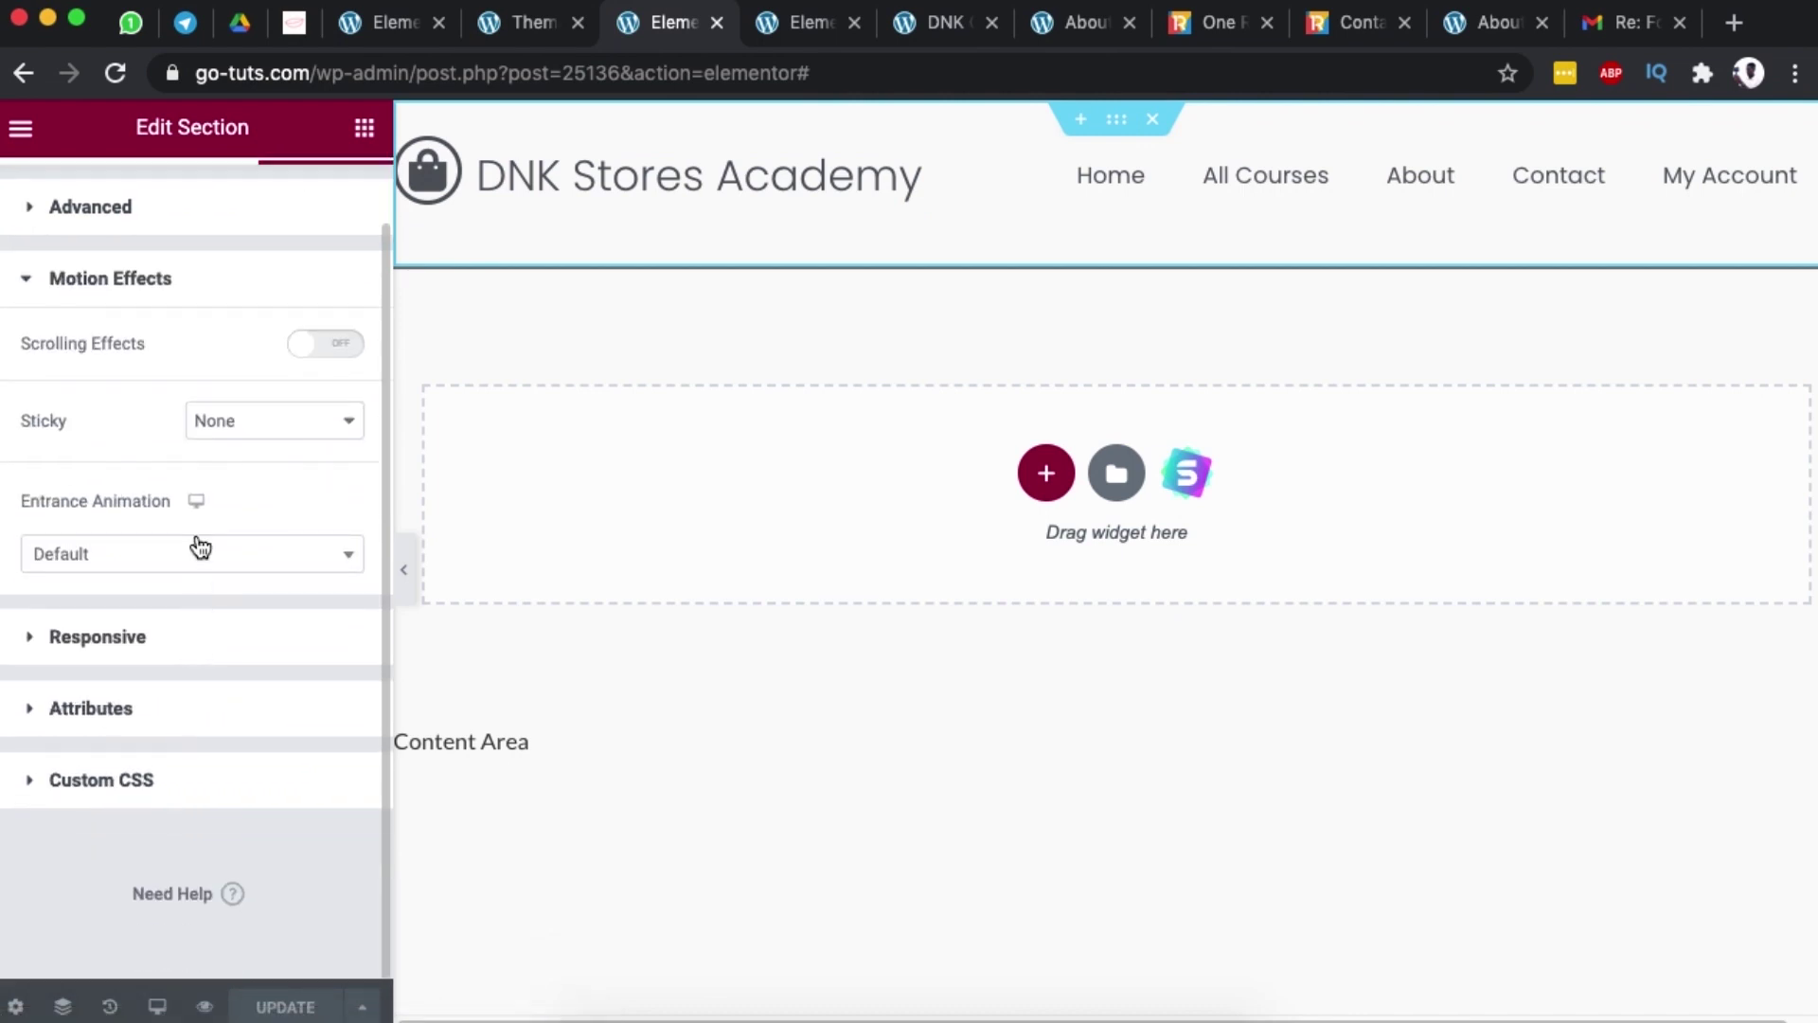
- Set a Slide In Down entrance animation at Fast duration, update the template, and view the About page
{"action": "left_click", "coordinate": [112, 564]}
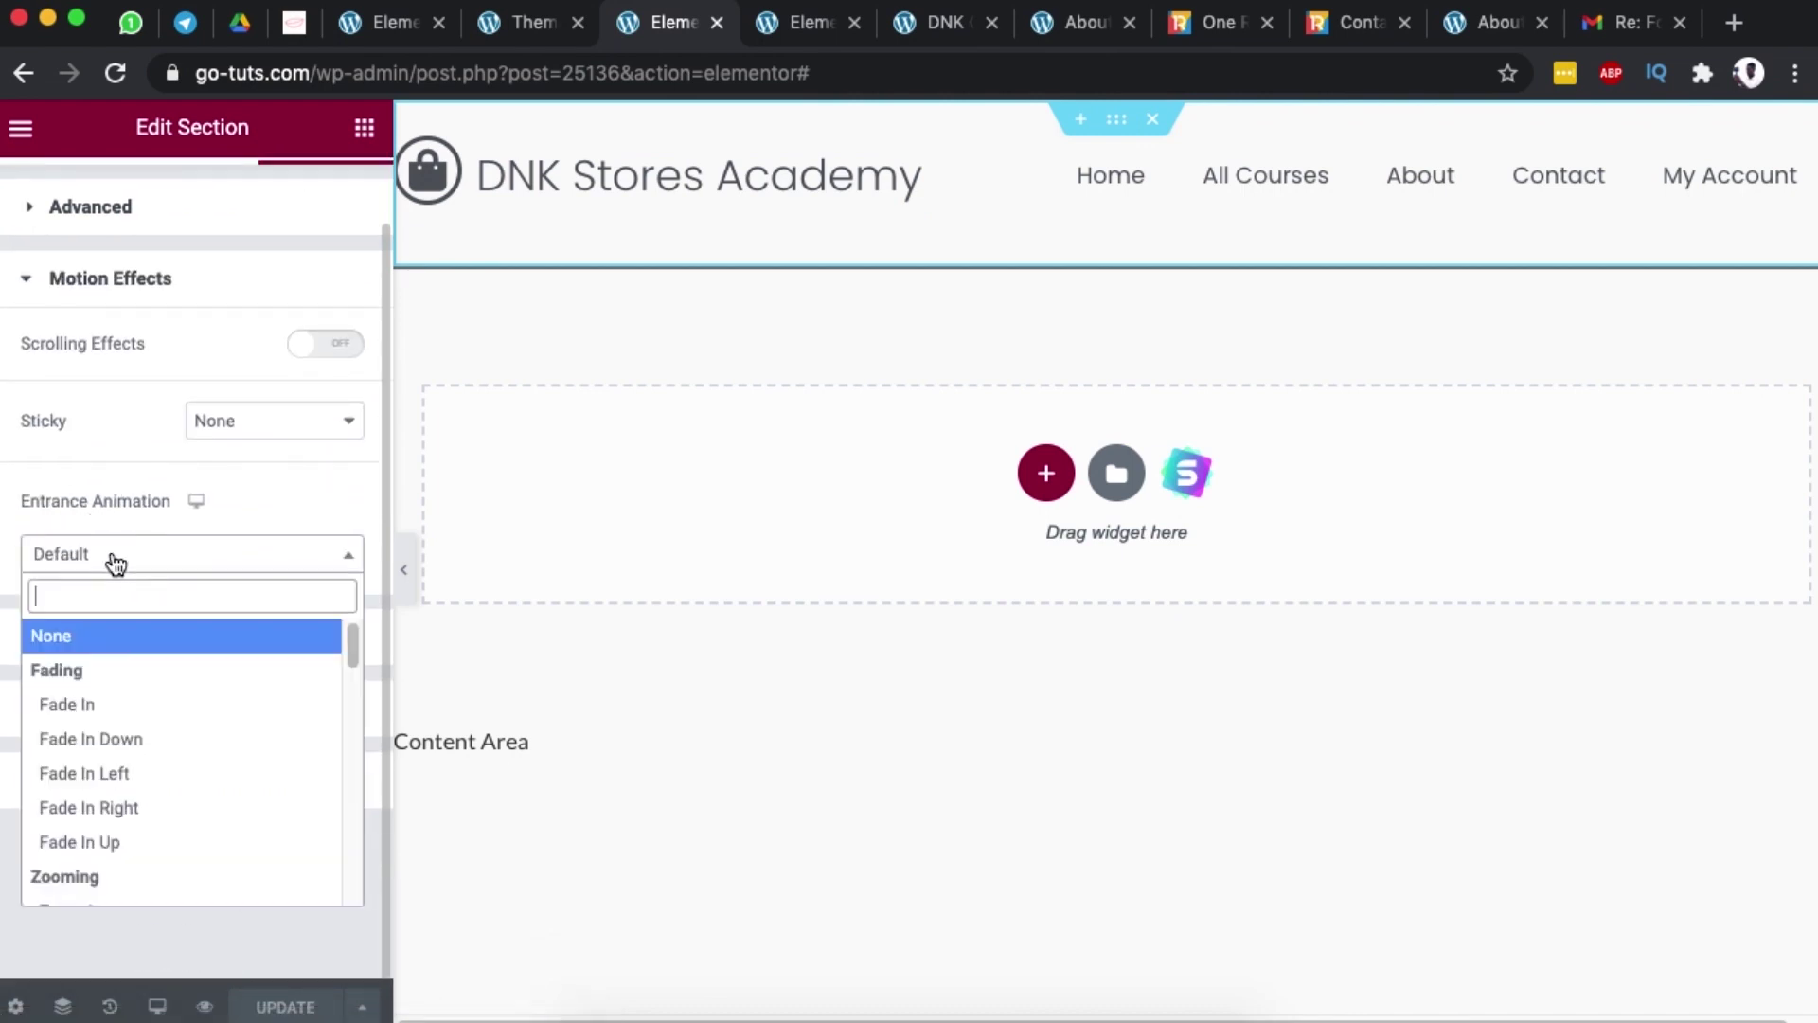
{"action": "left_click", "coordinate": [156, 712]}
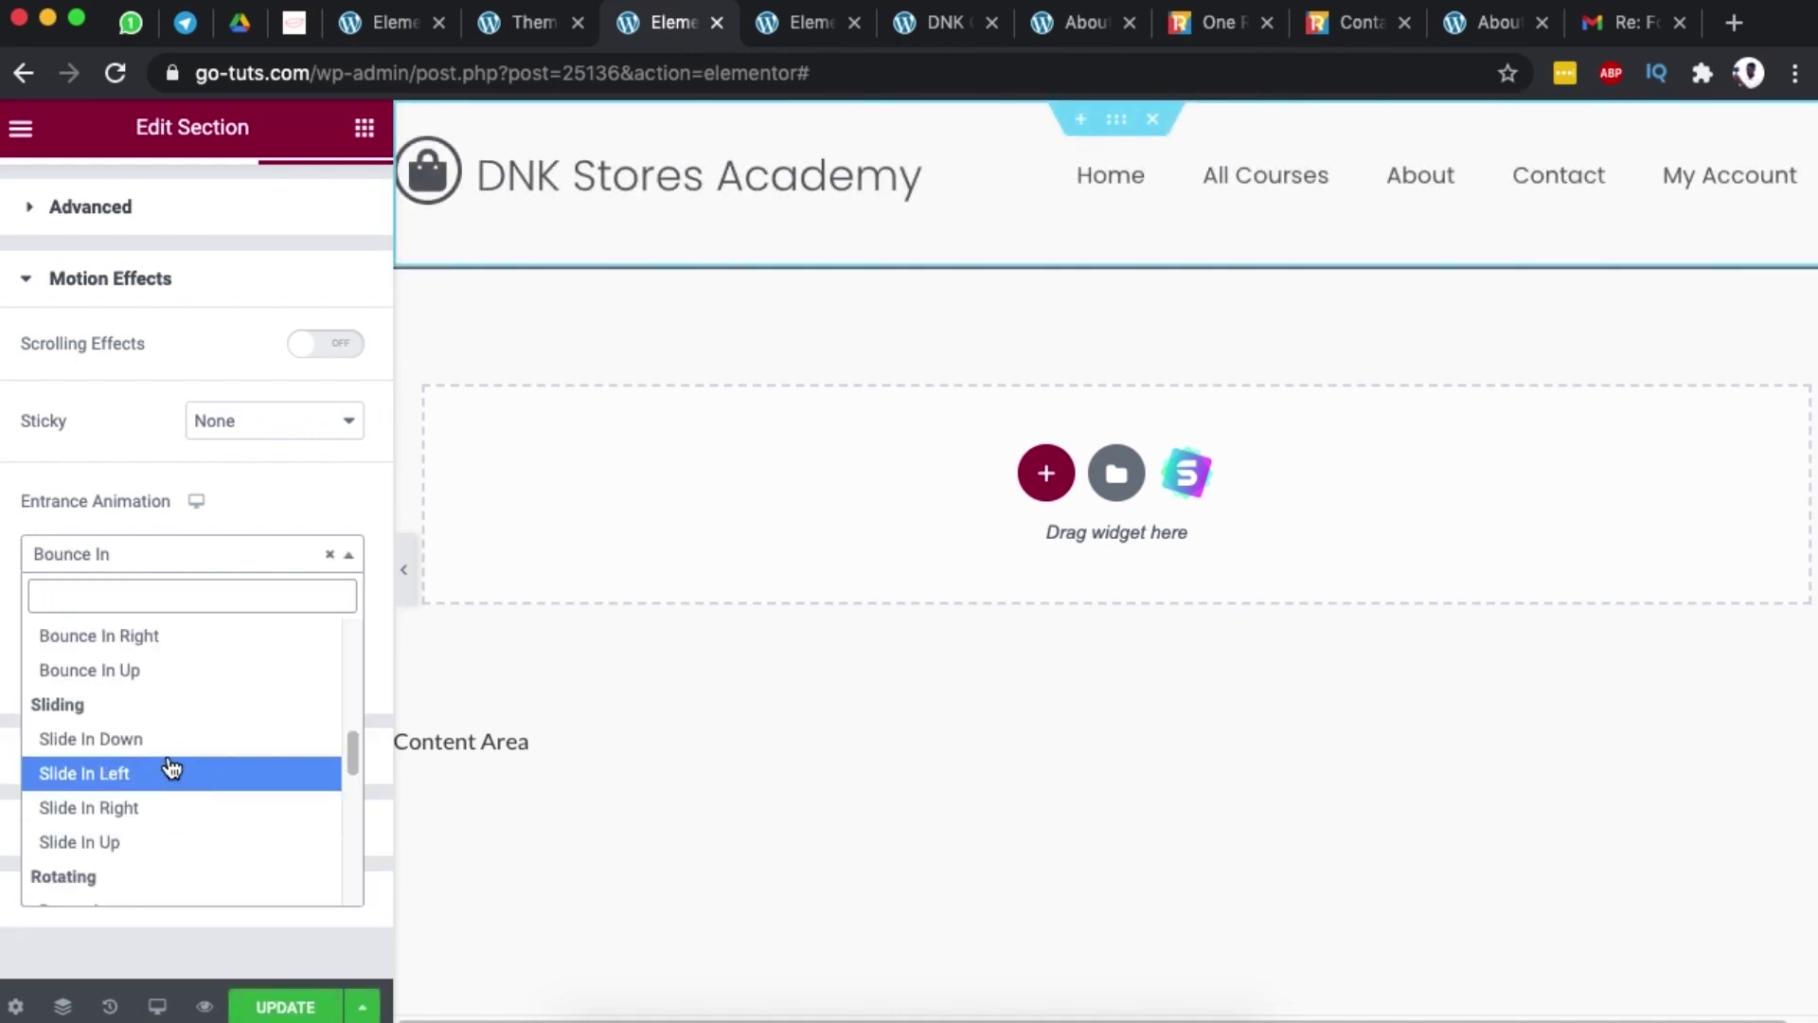
{"action": "scroll", "coordinate": [156, 791], "scroll_direction": "down", "scroll_amount": 1}
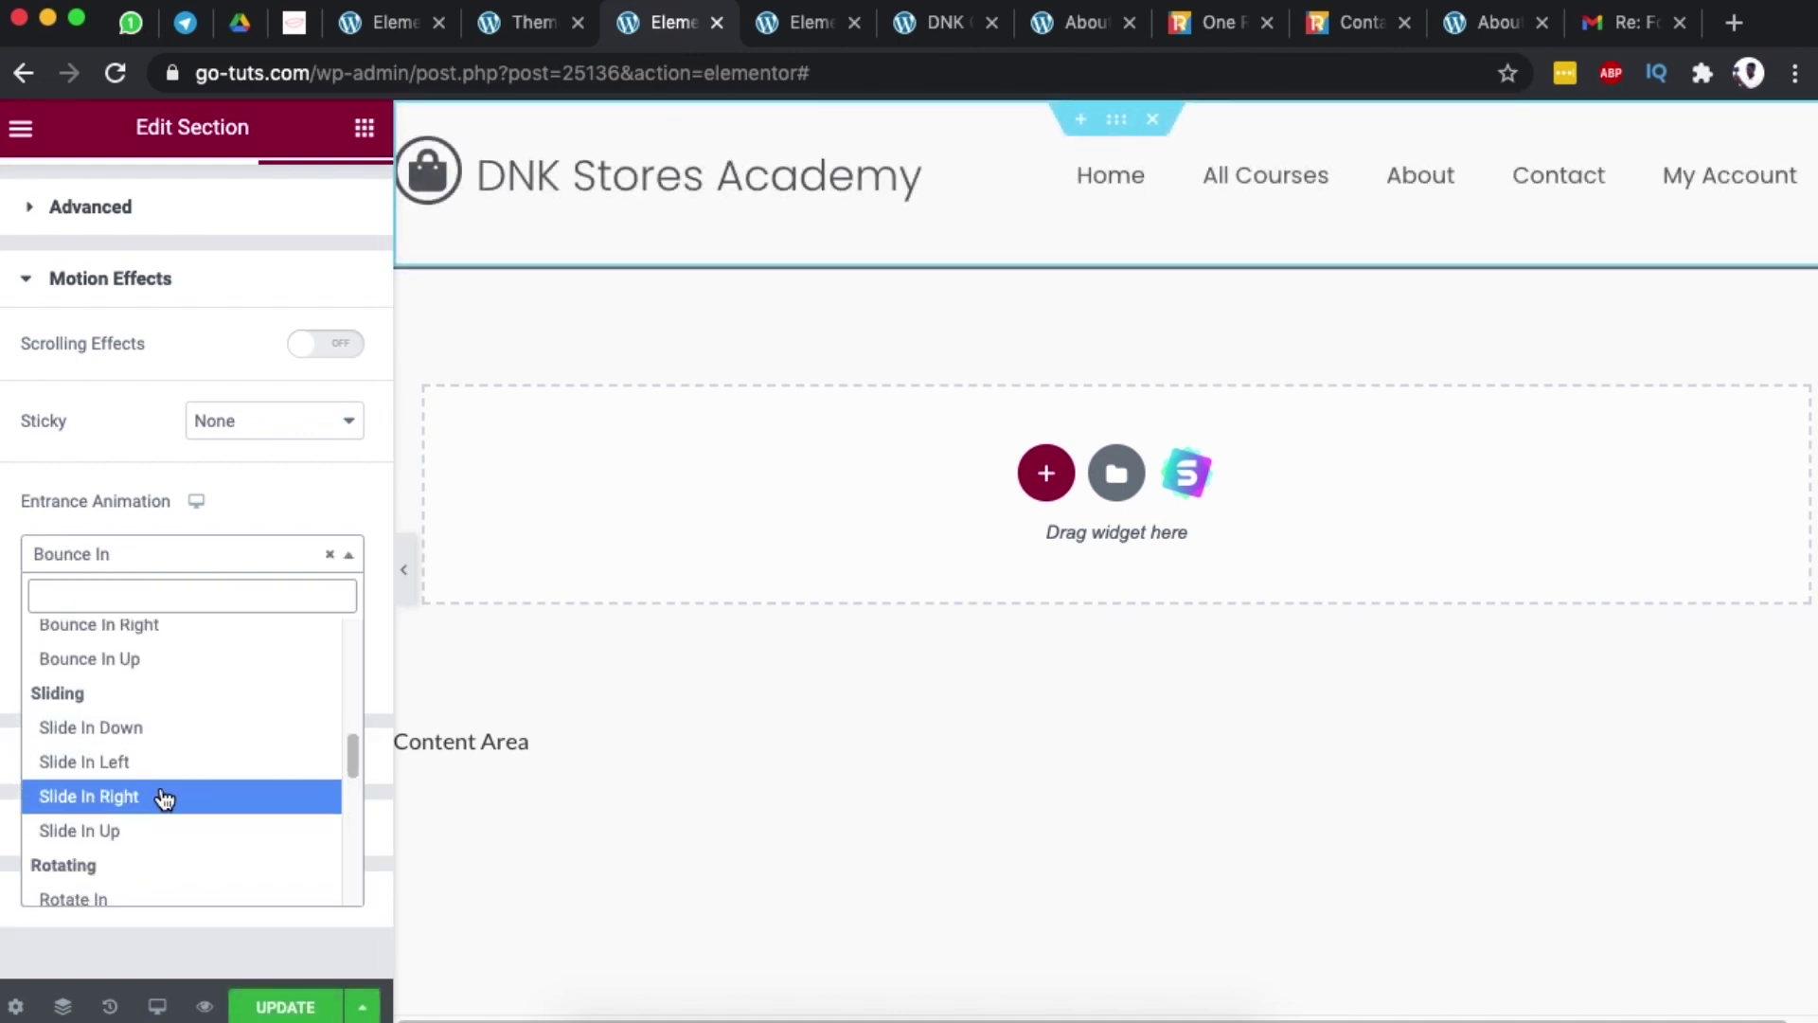
{"action": "left_click", "coordinate": [147, 731]}
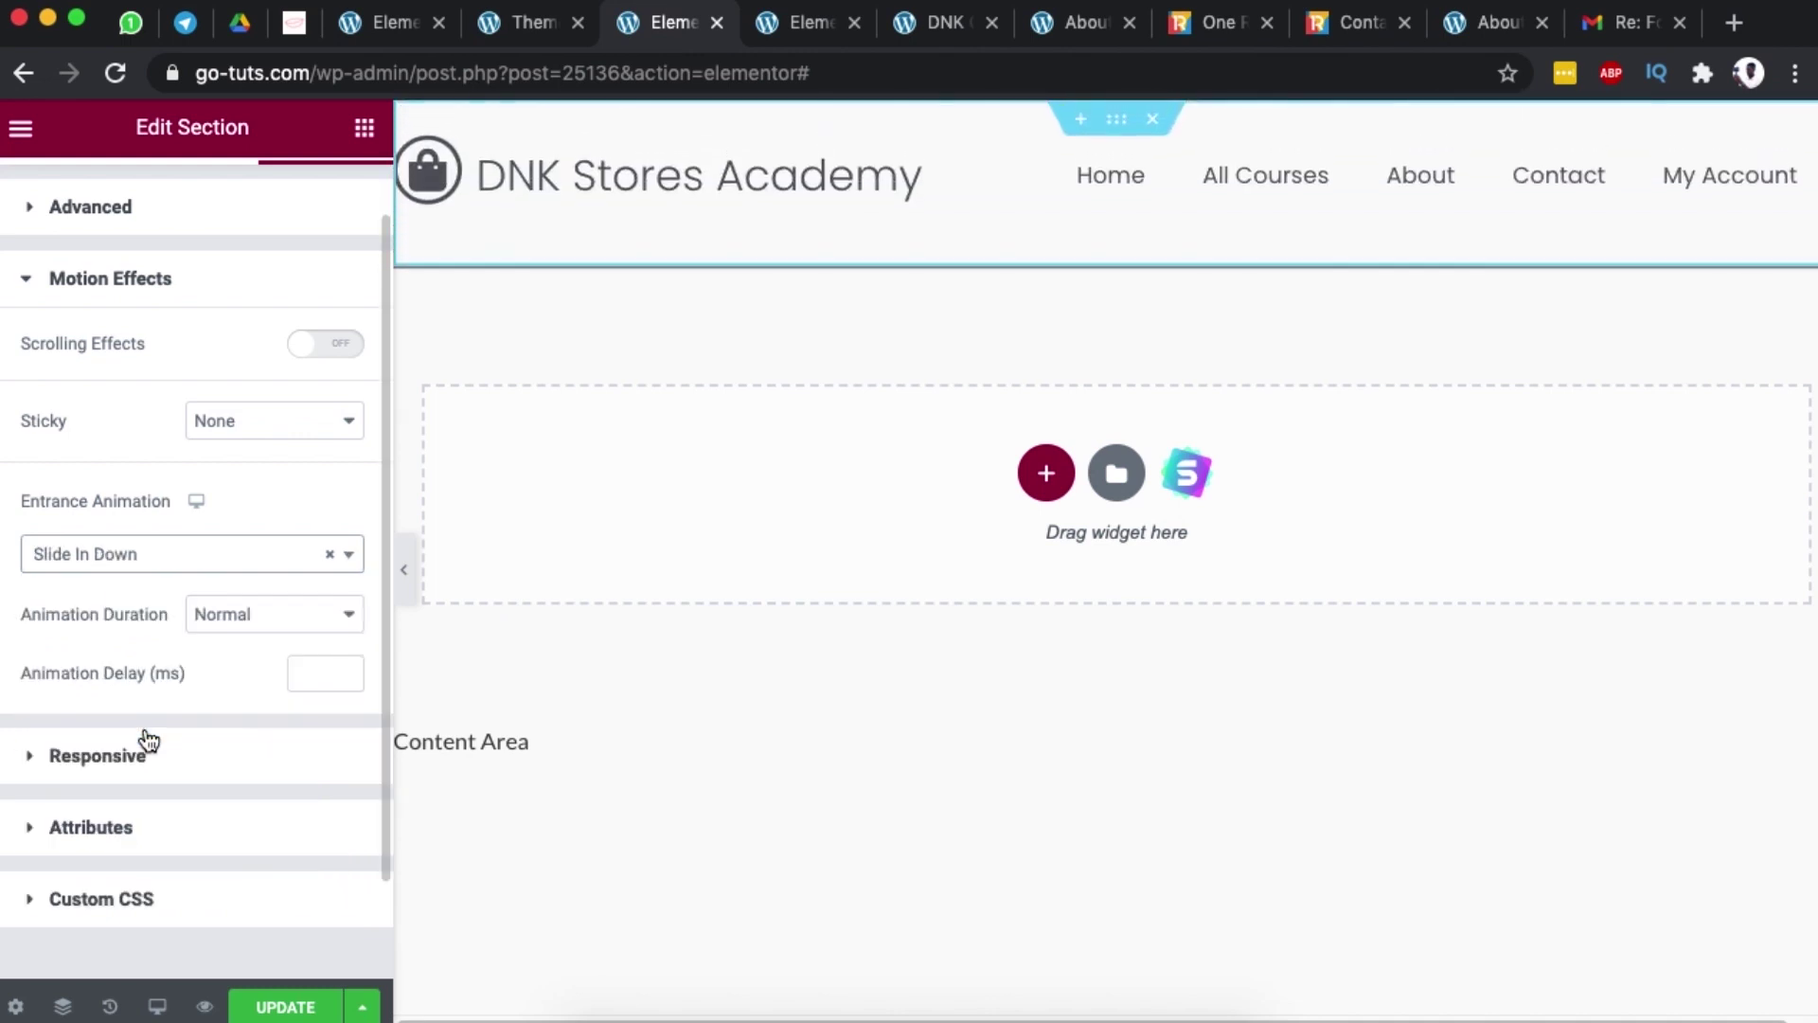
{"action": "left_click", "coordinate": [274, 620]}
{"action": "left_click", "coordinate": [248, 588]}
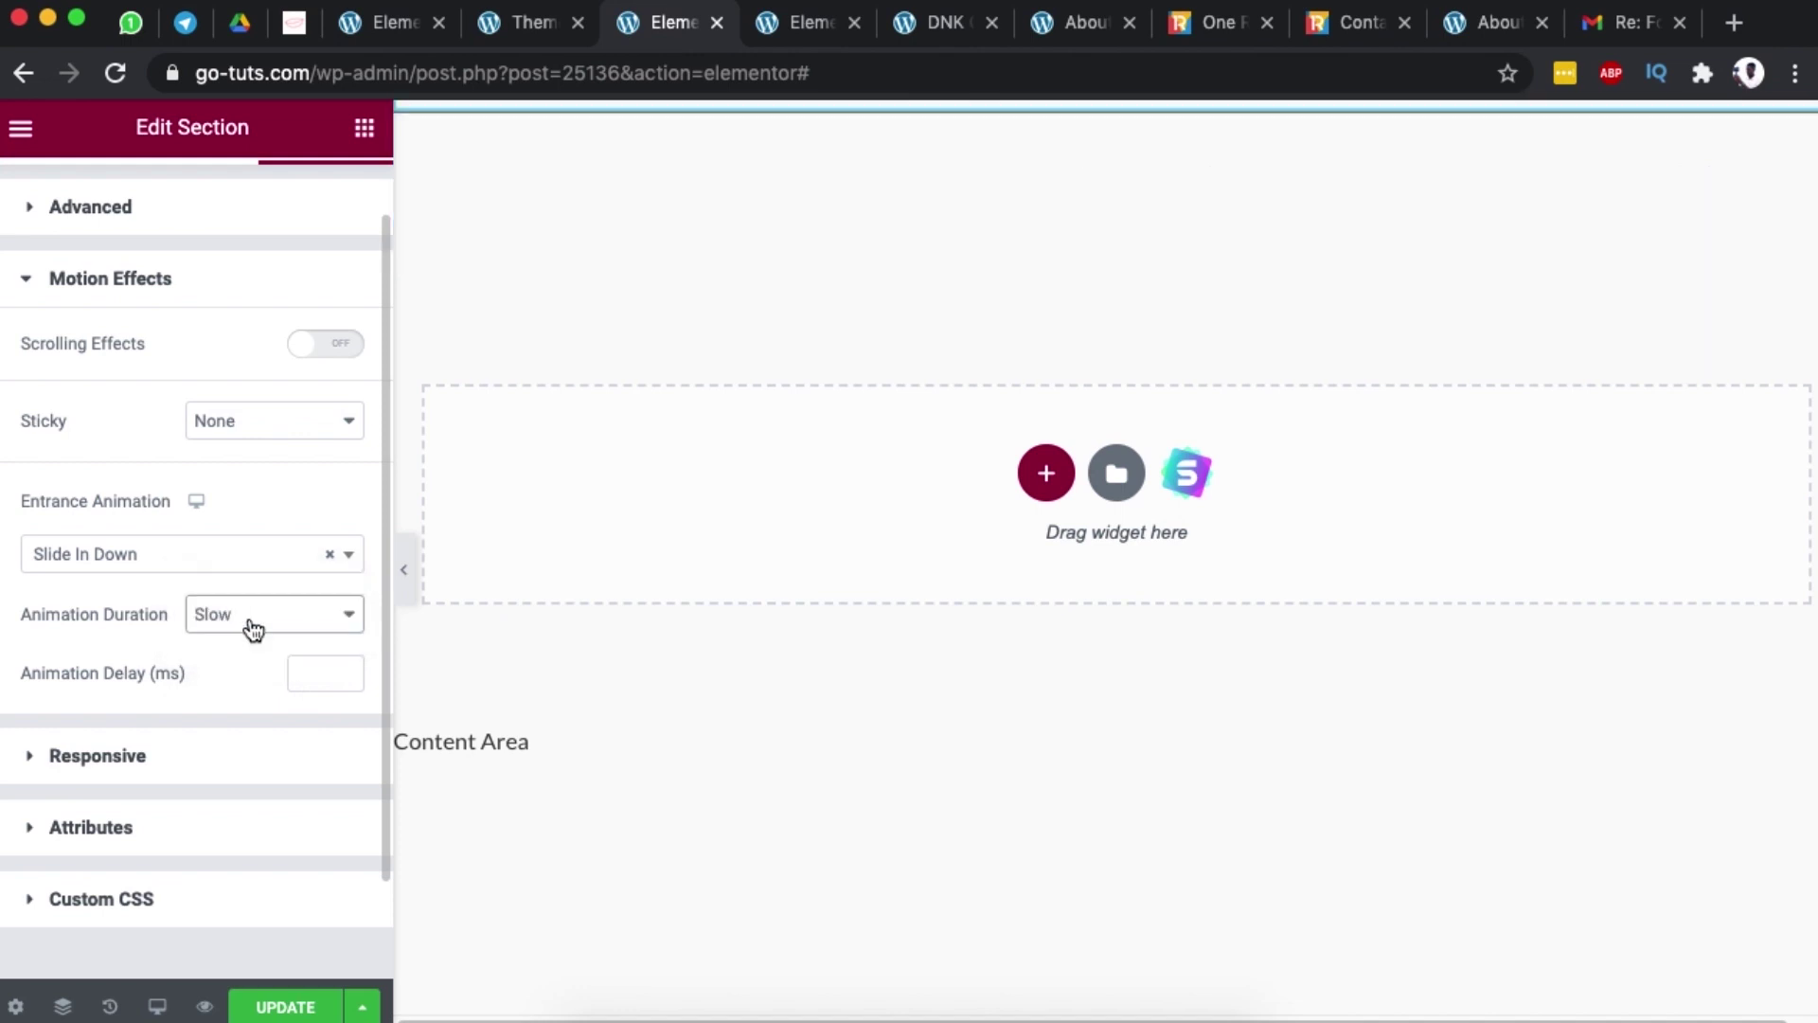
{"action": "left_click", "coordinate": [252, 627]}
{"action": "left_click", "coordinate": [241, 662]}
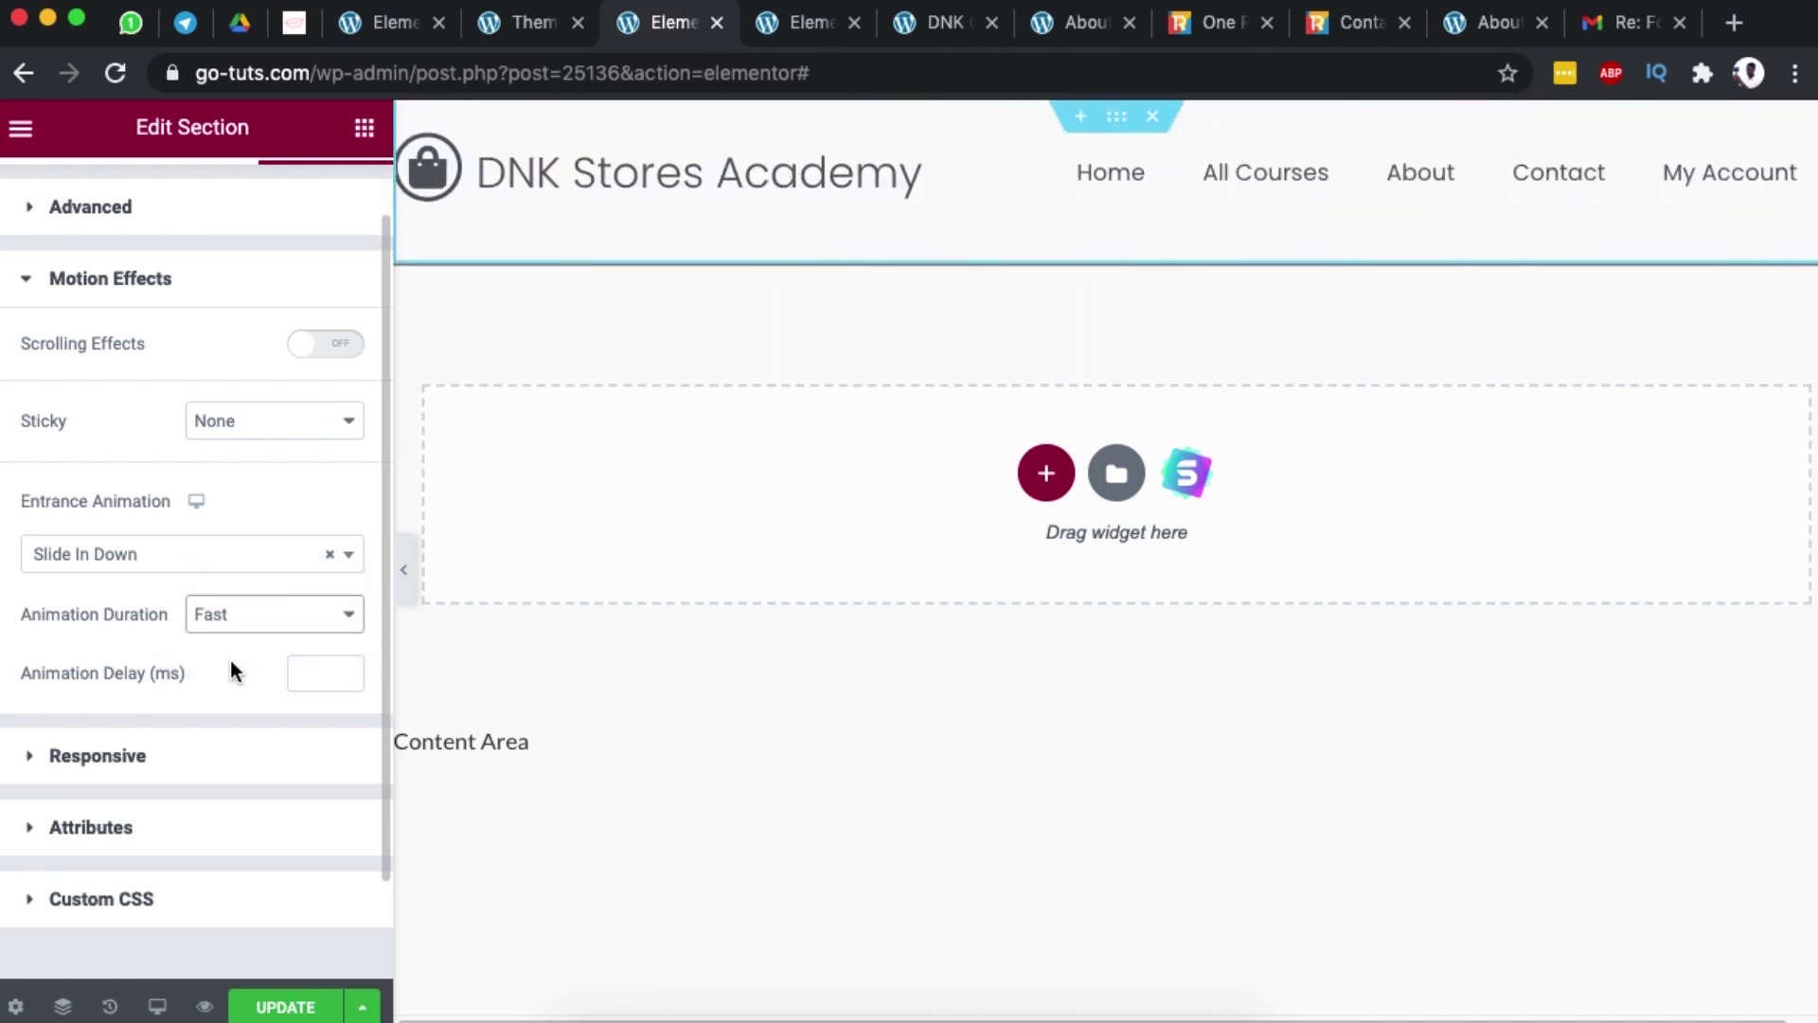
{"action": "left_click", "coordinate": [286, 1007]}
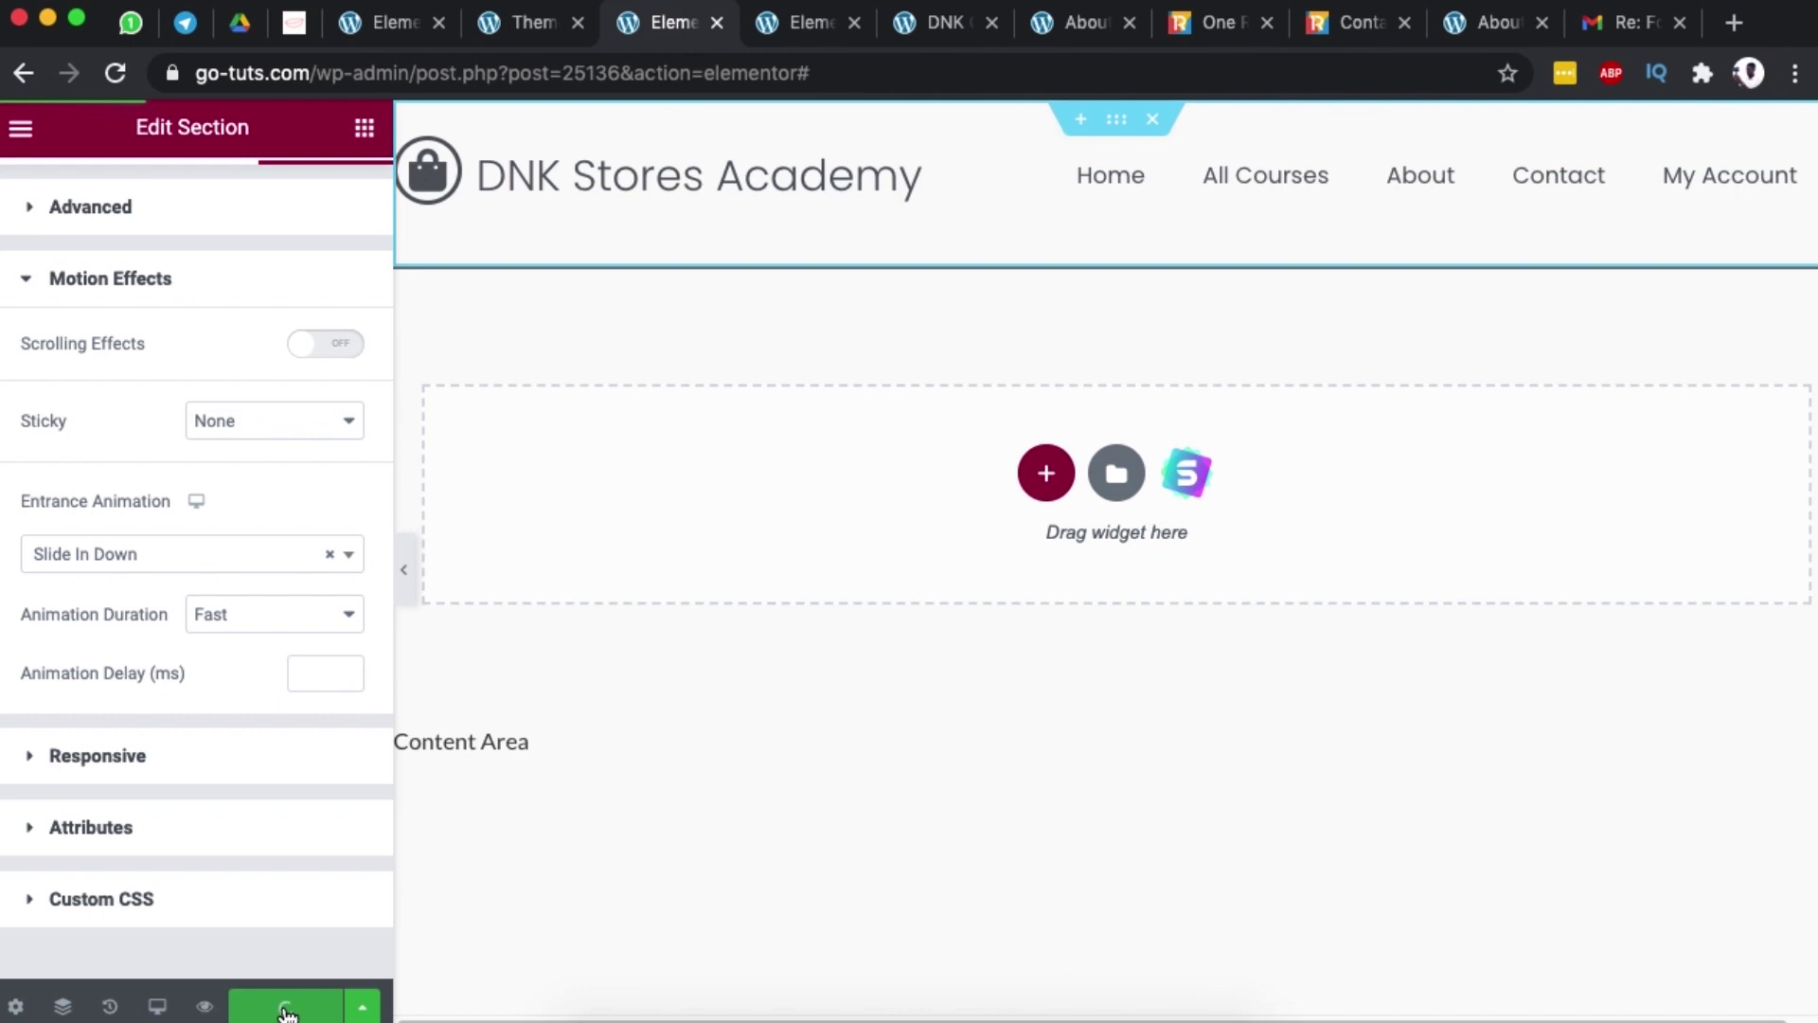
{"action": "left_click", "coordinate": [1085, 27]}
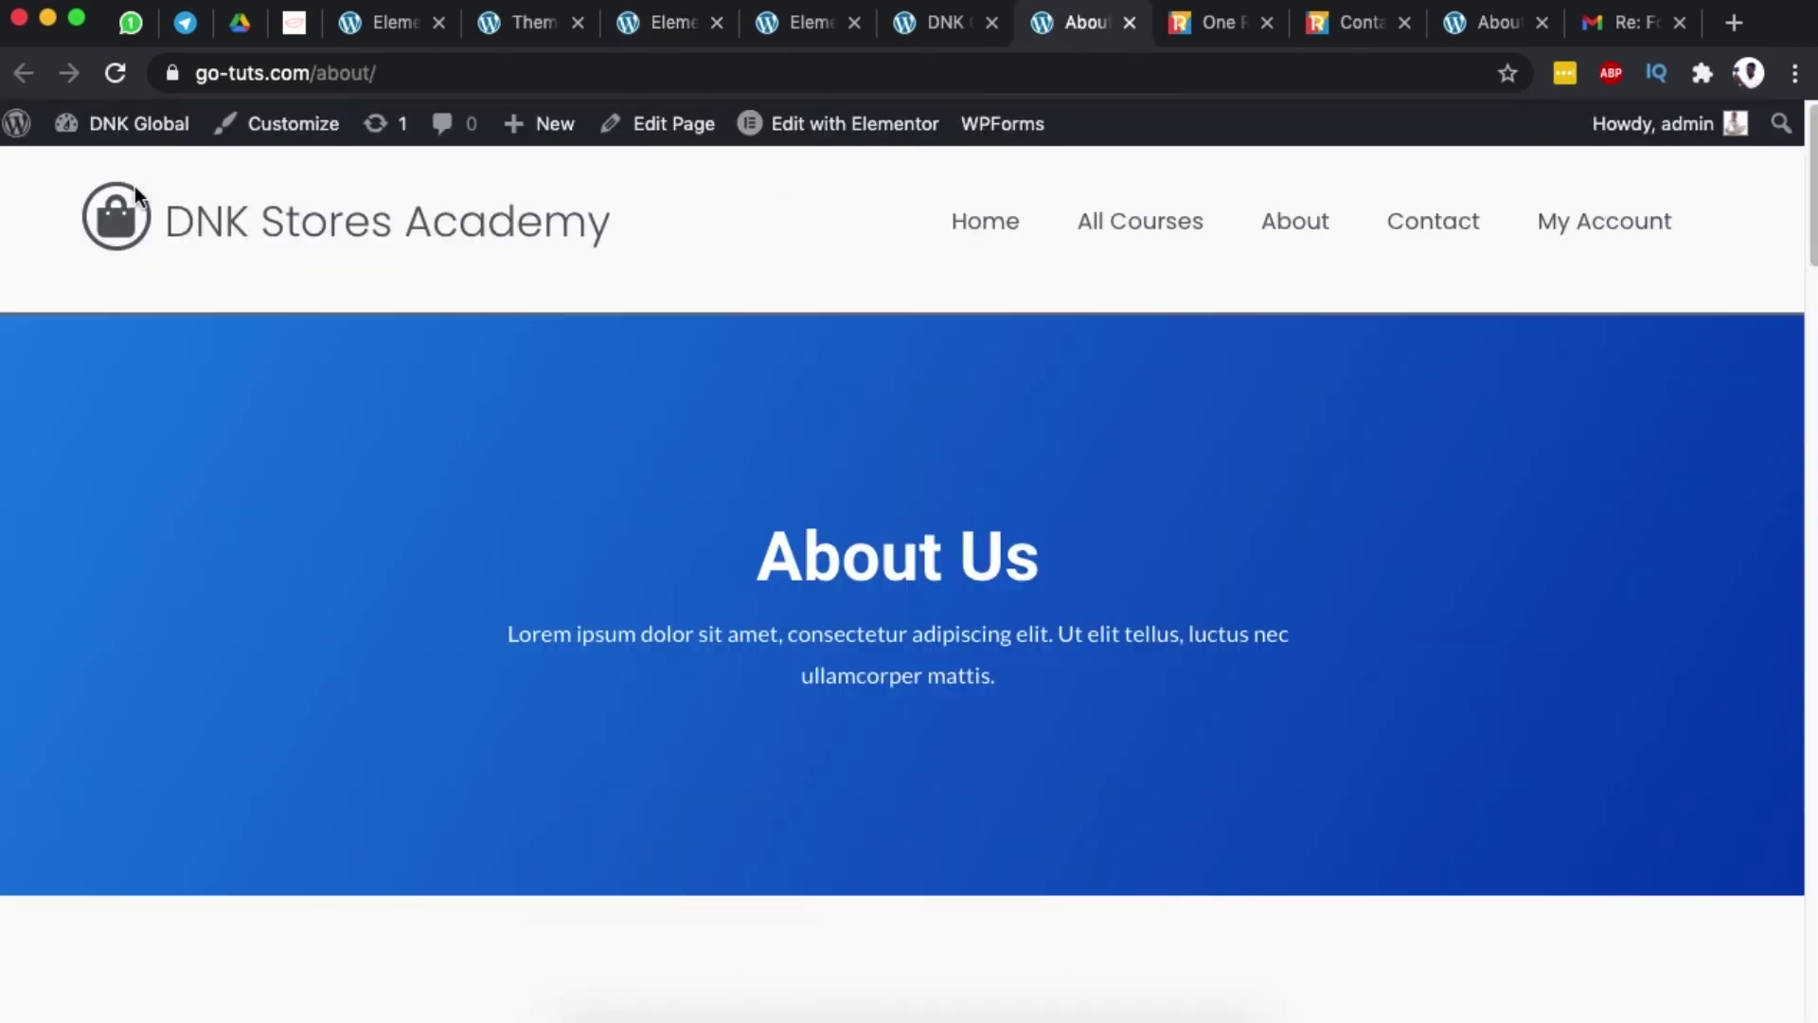
- Reload the About page and look over the OneRetailGroup Contact page
{"action": "left_click", "coordinate": [116, 74]}
{"action": "left_click", "coordinate": [1198, 24]}
{"action": "left_click", "coordinate": [1344, 28]}
{"action": "scroll", "coordinate": [1051, 368], "scroll_direction": "down", "scroll_amount": 8}
{"action": "scroll", "coordinate": [1051, 370], "scroll_direction": "up", "scroll_amount": 8}
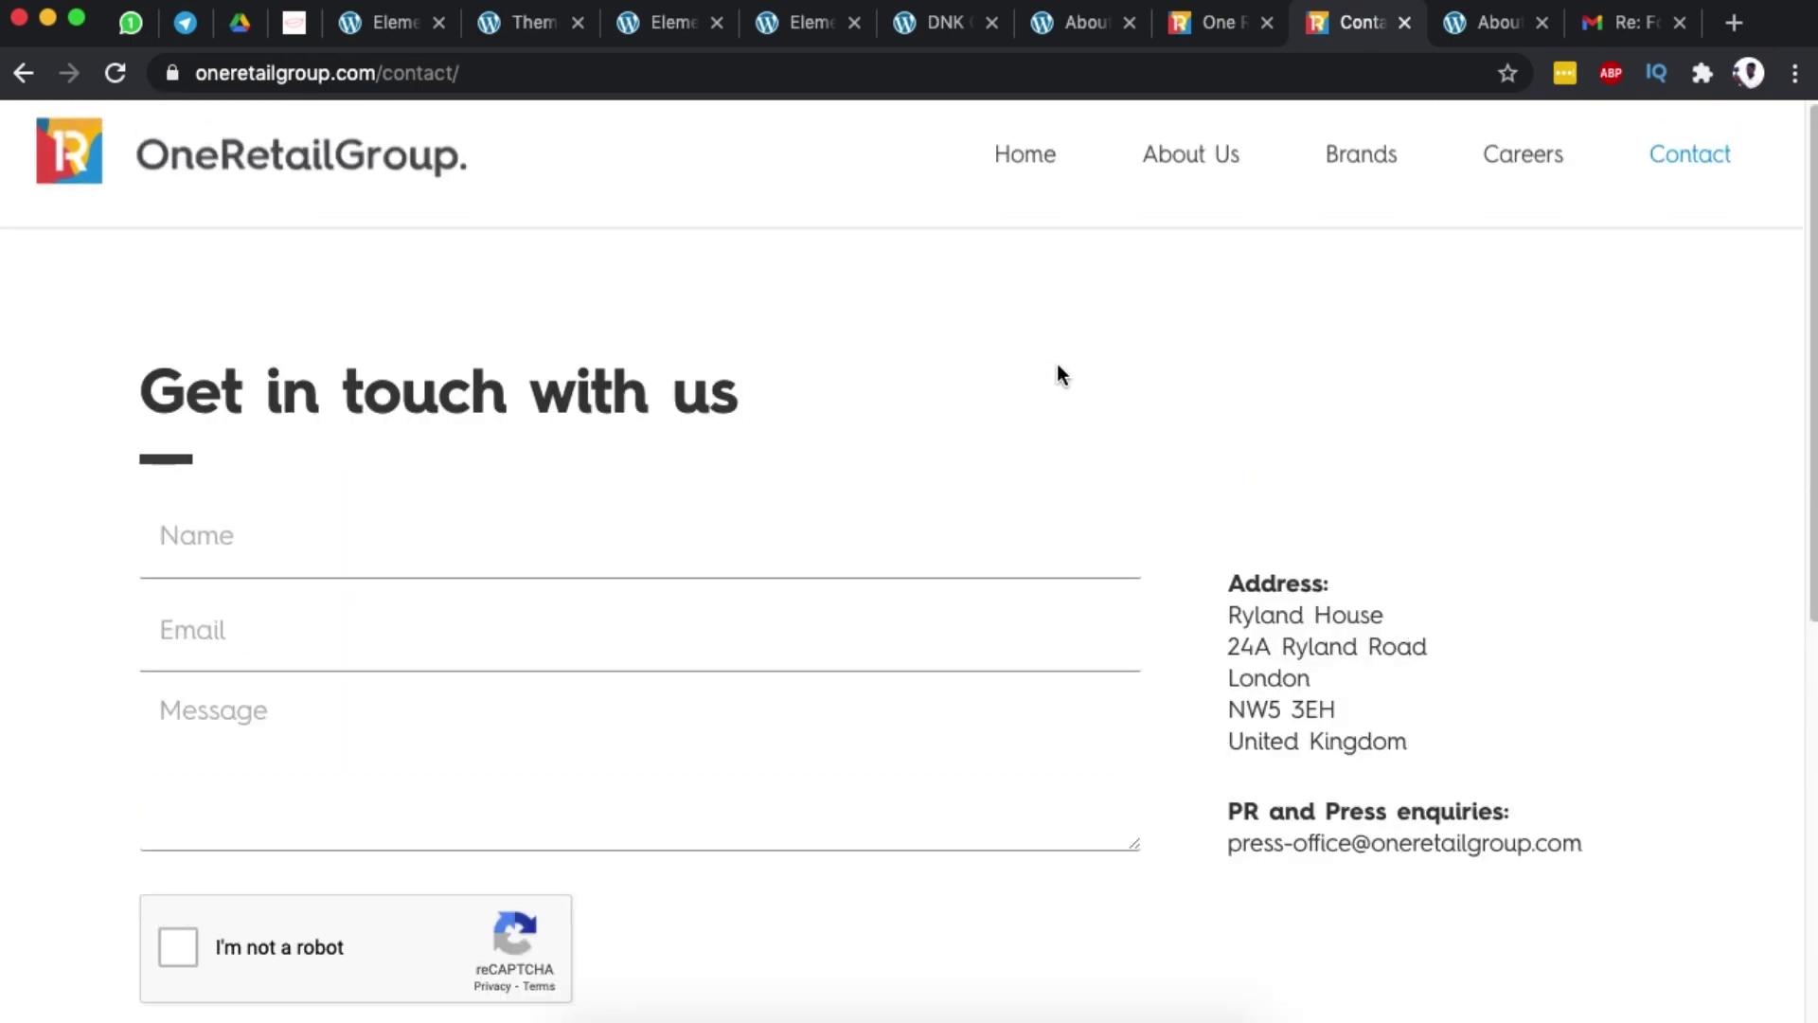
- Browse OneRetailGroup's Careers page, recheck the About page, then return to the Elementor header editor
{"action": "left_click", "coordinate": [1512, 195]}
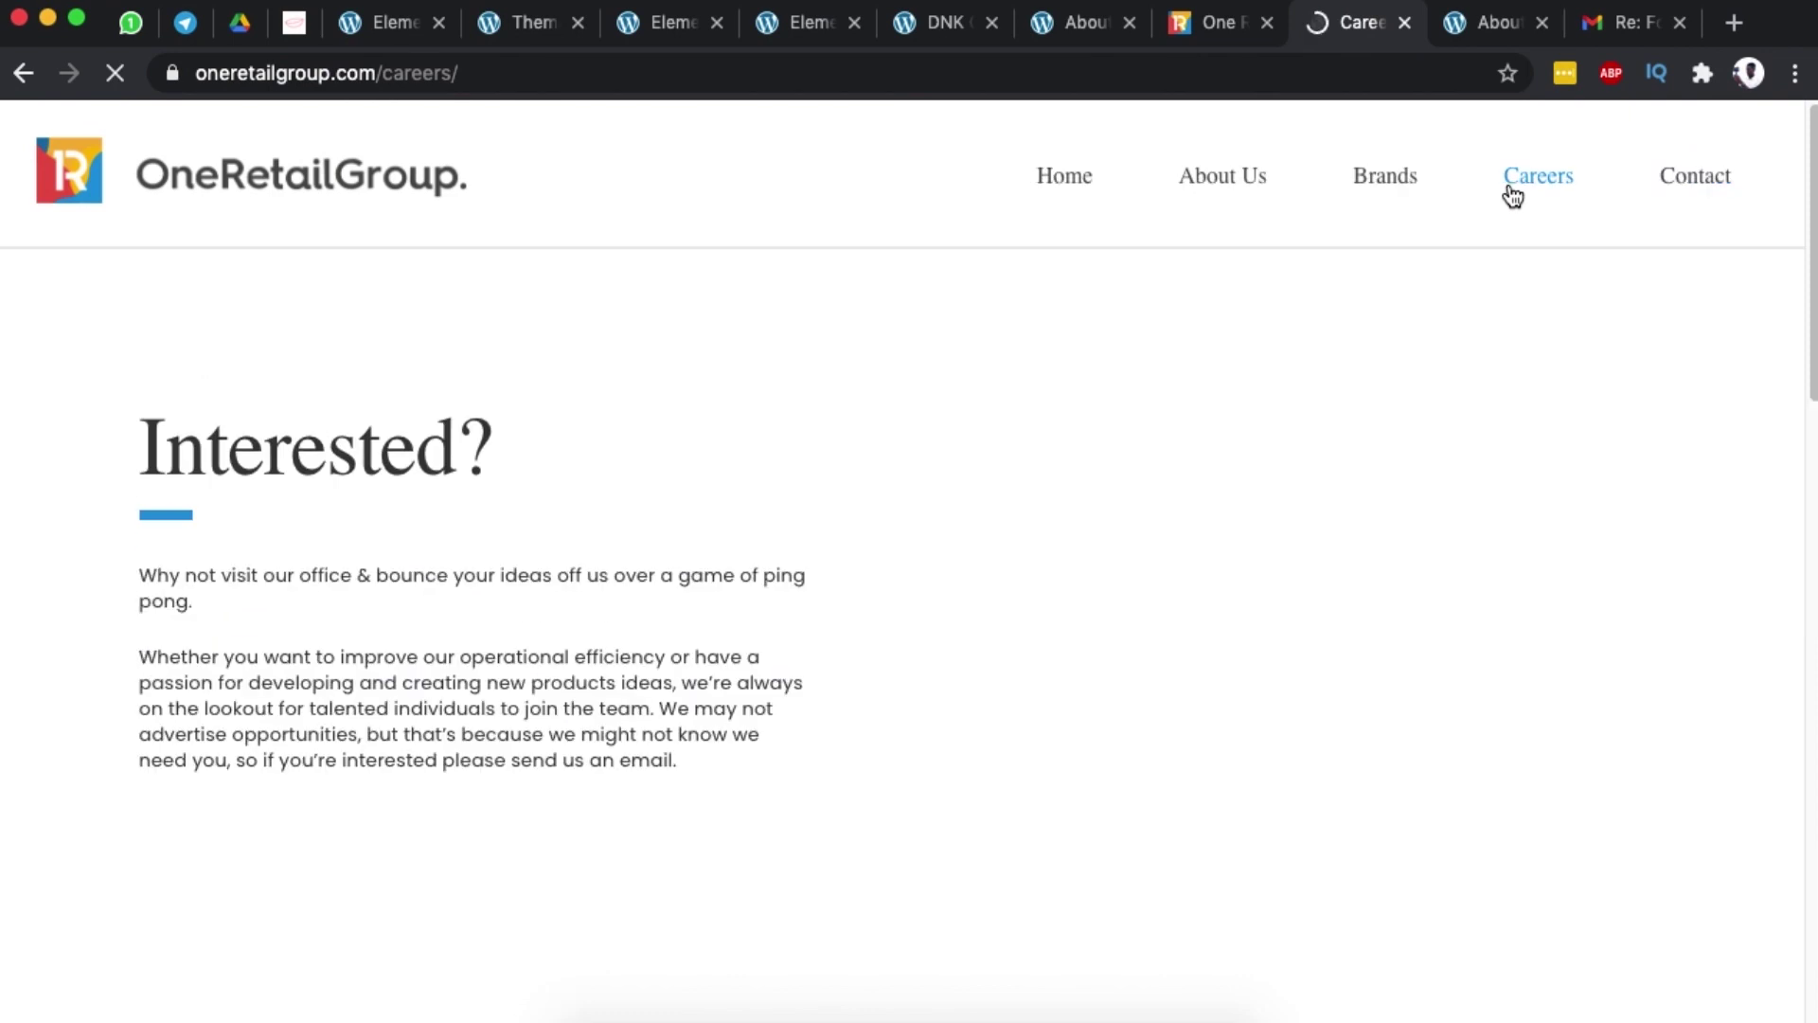
{"action": "scroll", "coordinate": [1519, 328], "scroll_direction": "down", "scroll_amount": 10}
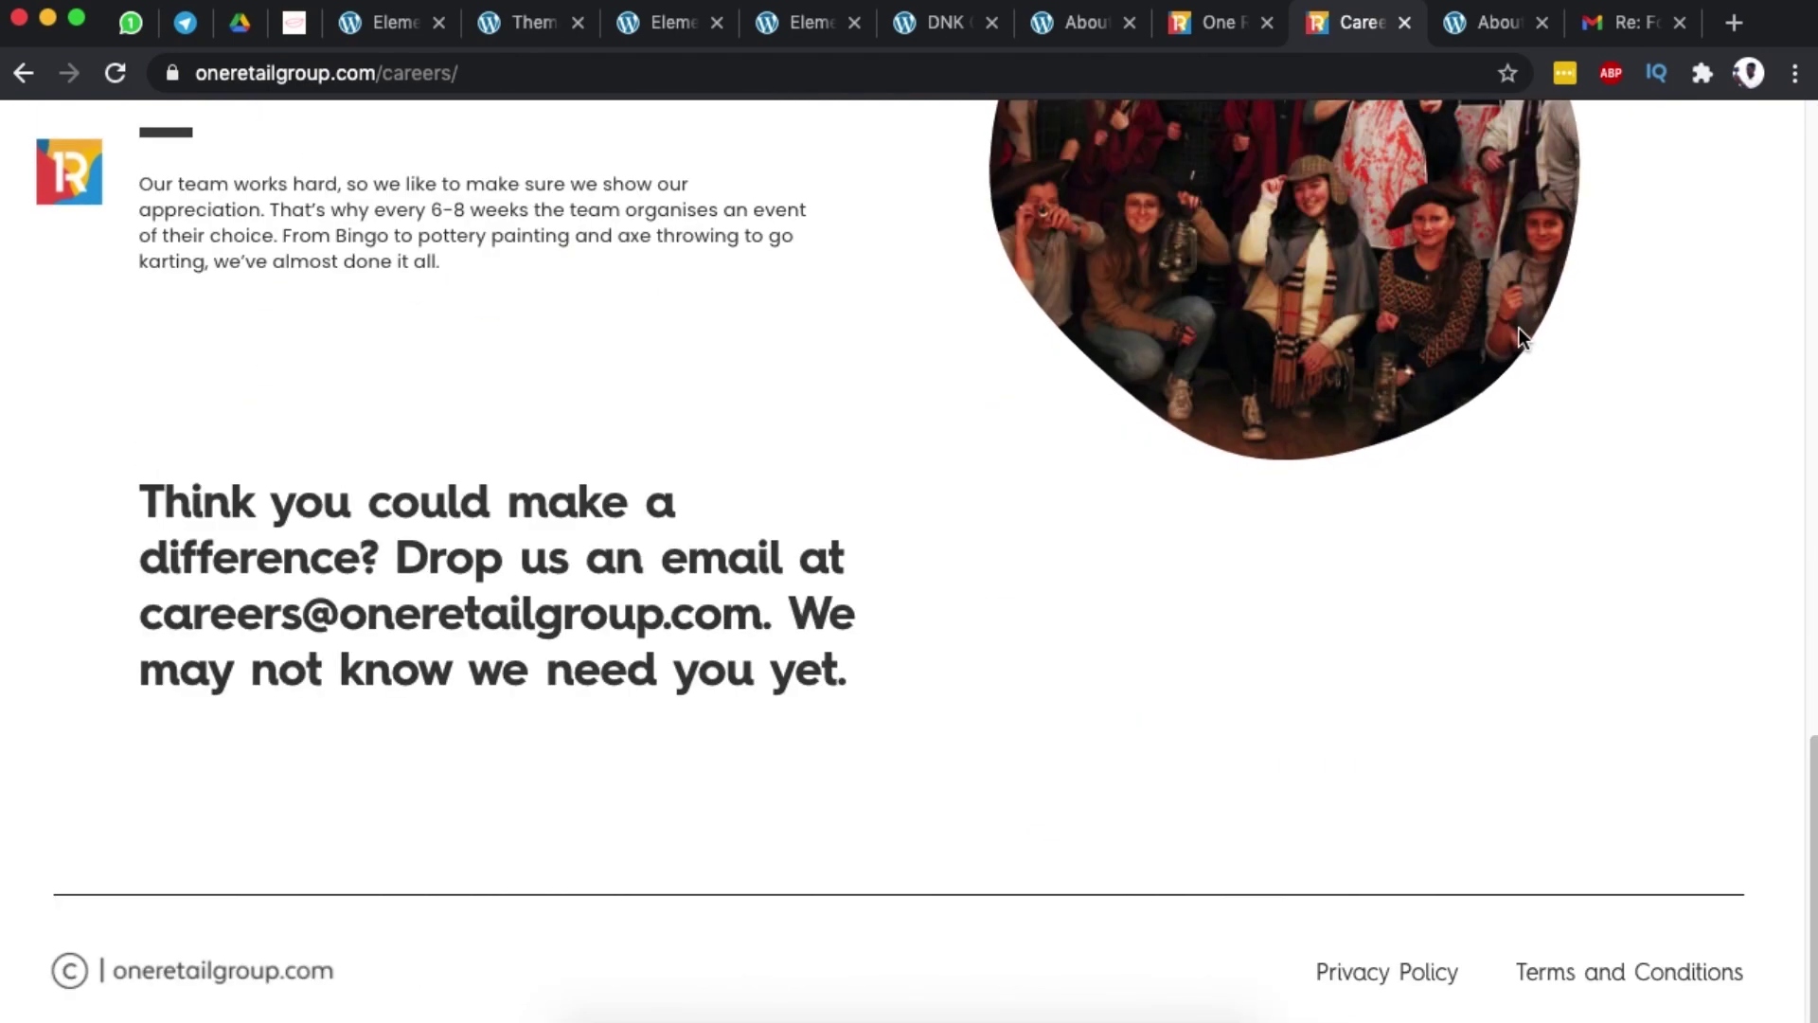
{"action": "scroll", "coordinate": [1358, 544], "scroll_direction": "up", "scroll_amount": 10}
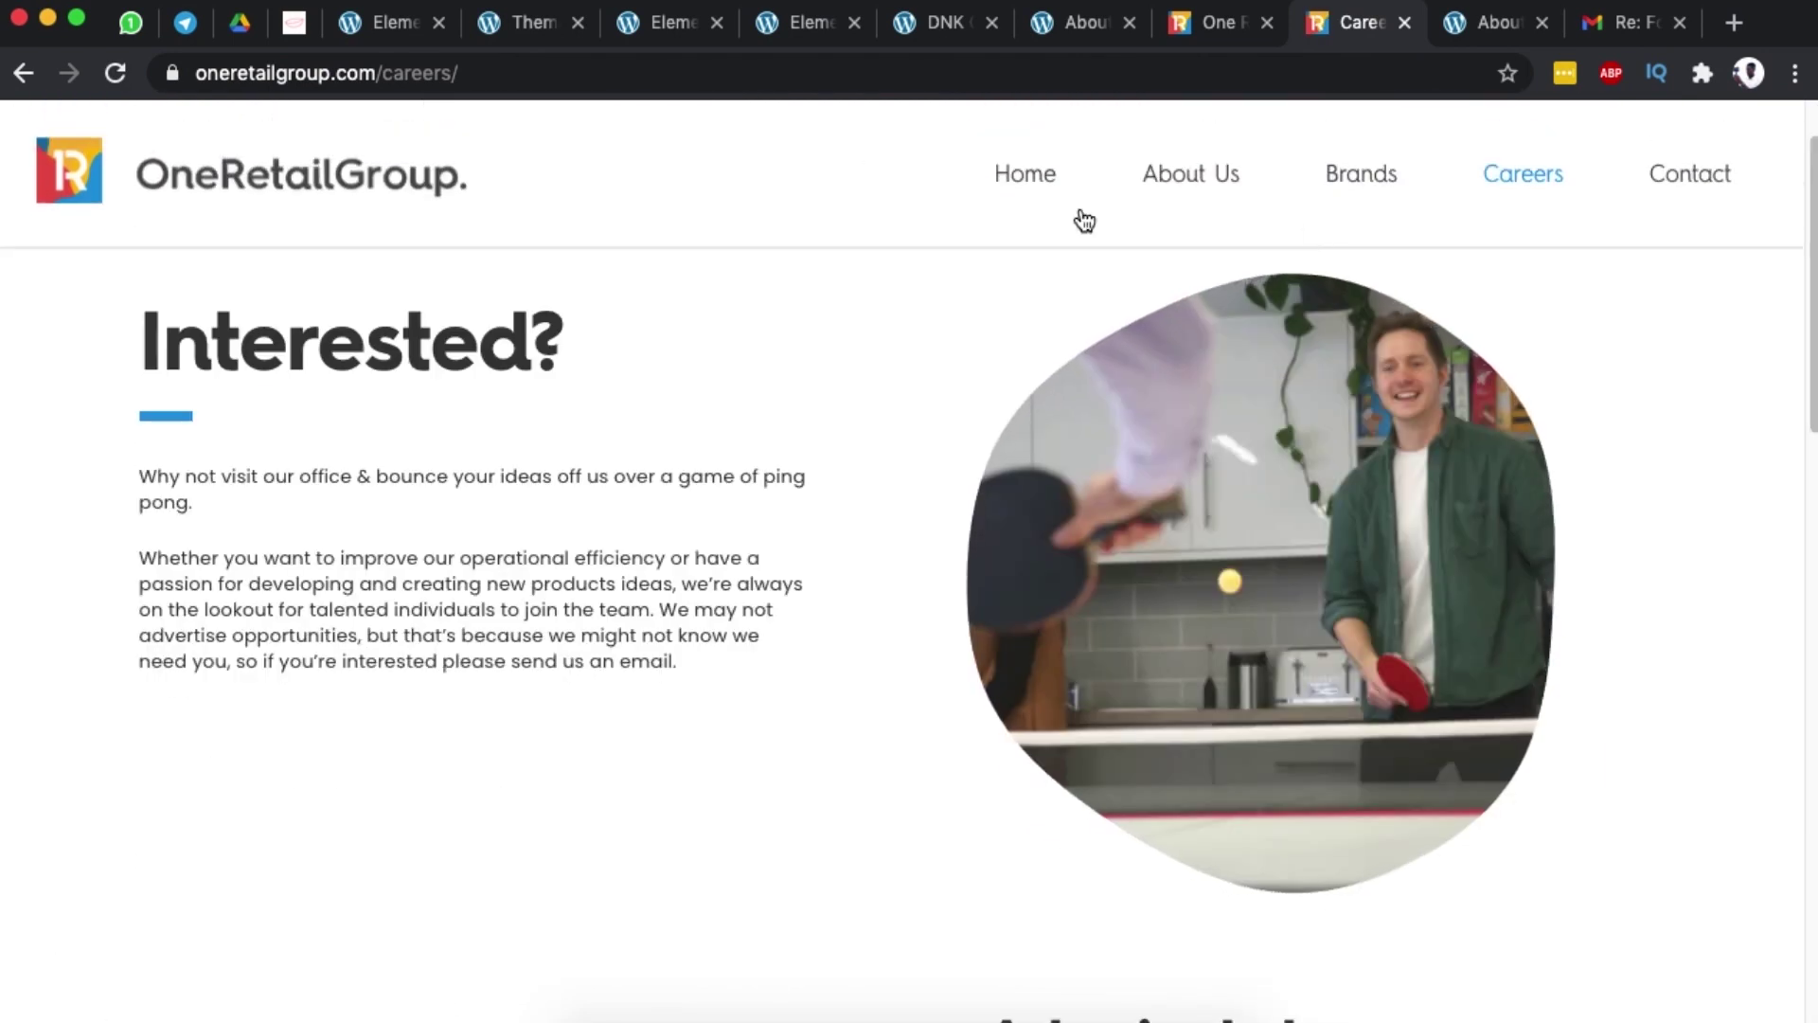
{"action": "left_click", "coordinate": [1071, 29]}
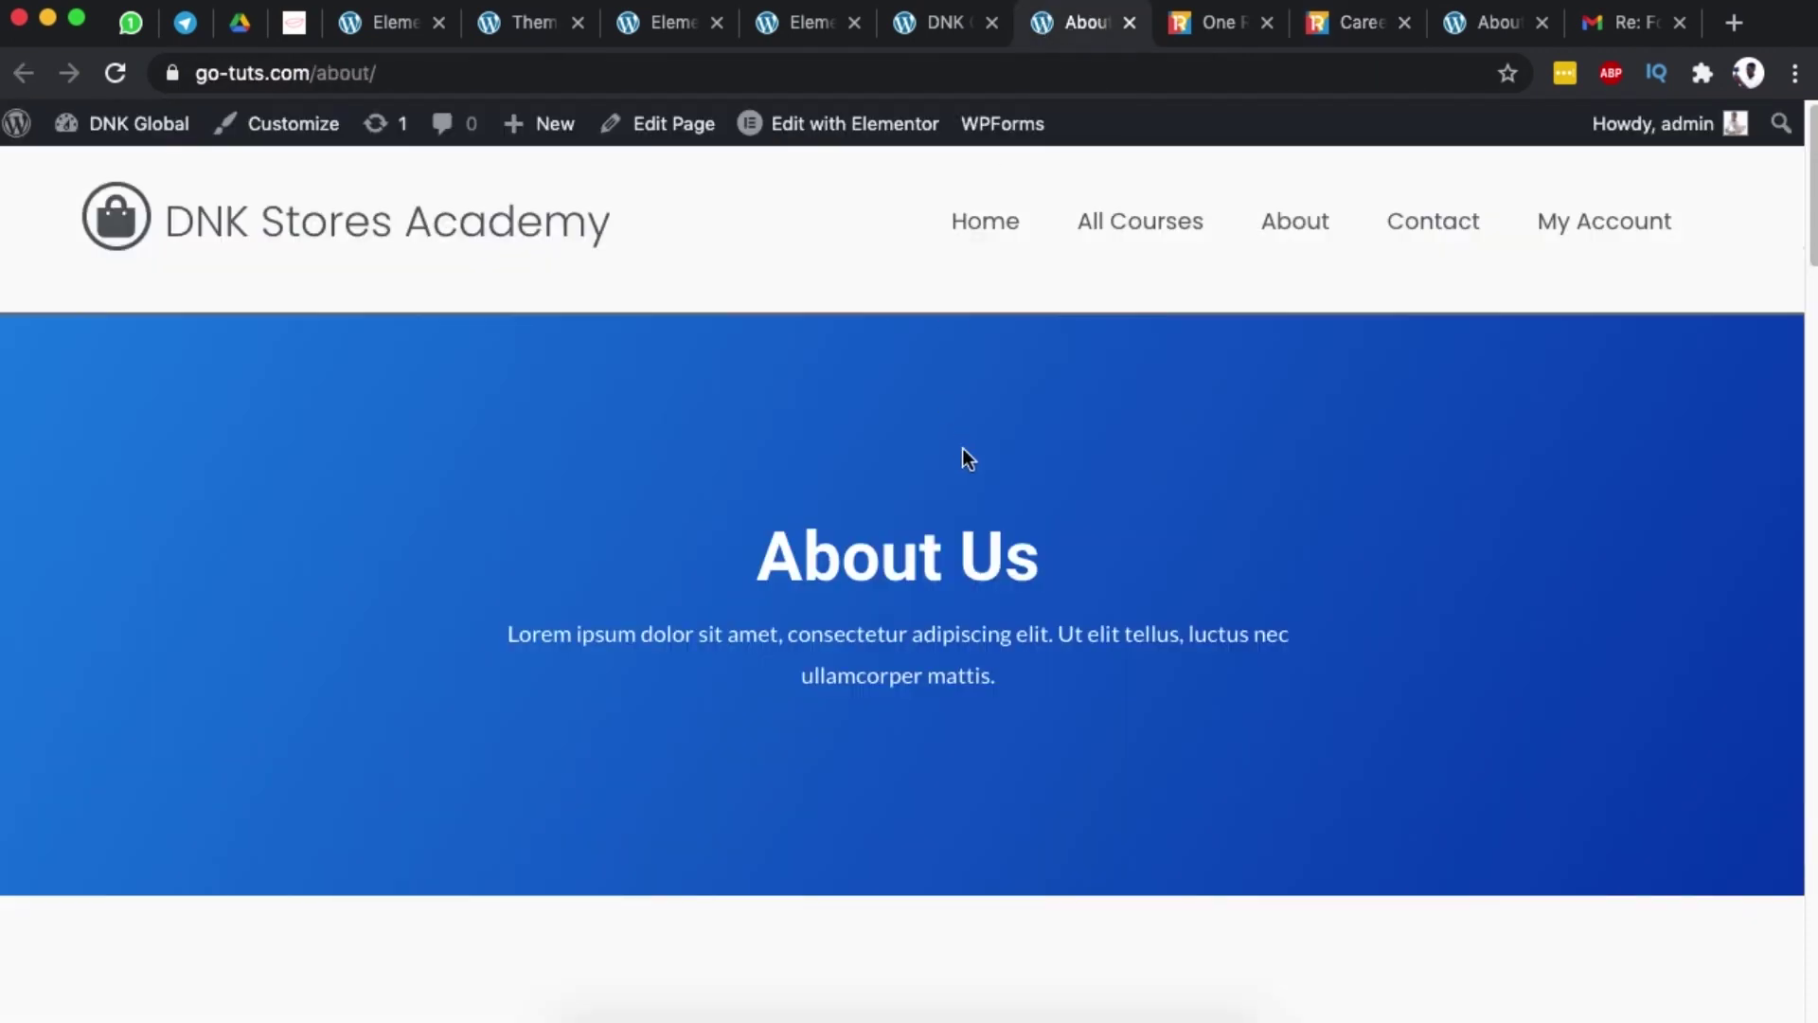
{"action": "scroll", "coordinate": [980, 649], "scroll_direction": "down", "scroll_amount": 15}
{"action": "scroll", "coordinate": [994, 636], "scroll_direction": "up", "scroll_amount": 10}
{"action": "left_click", "coordinate": [668, 21]}
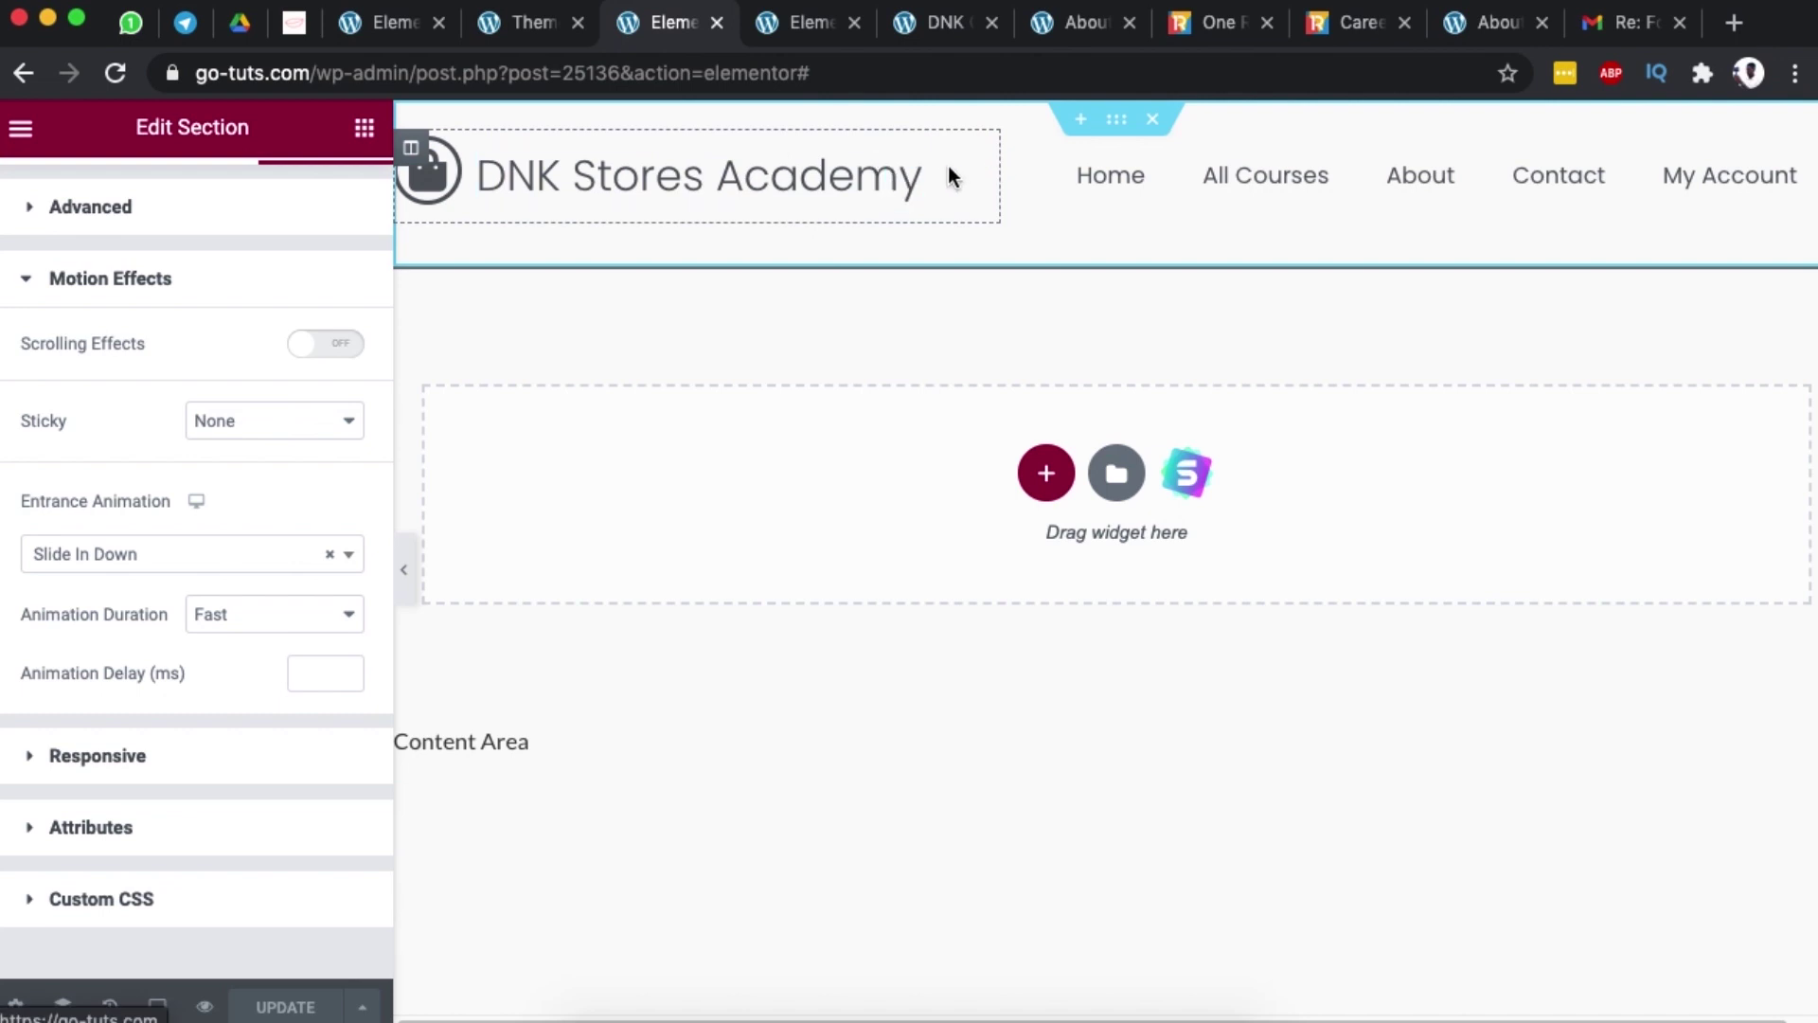